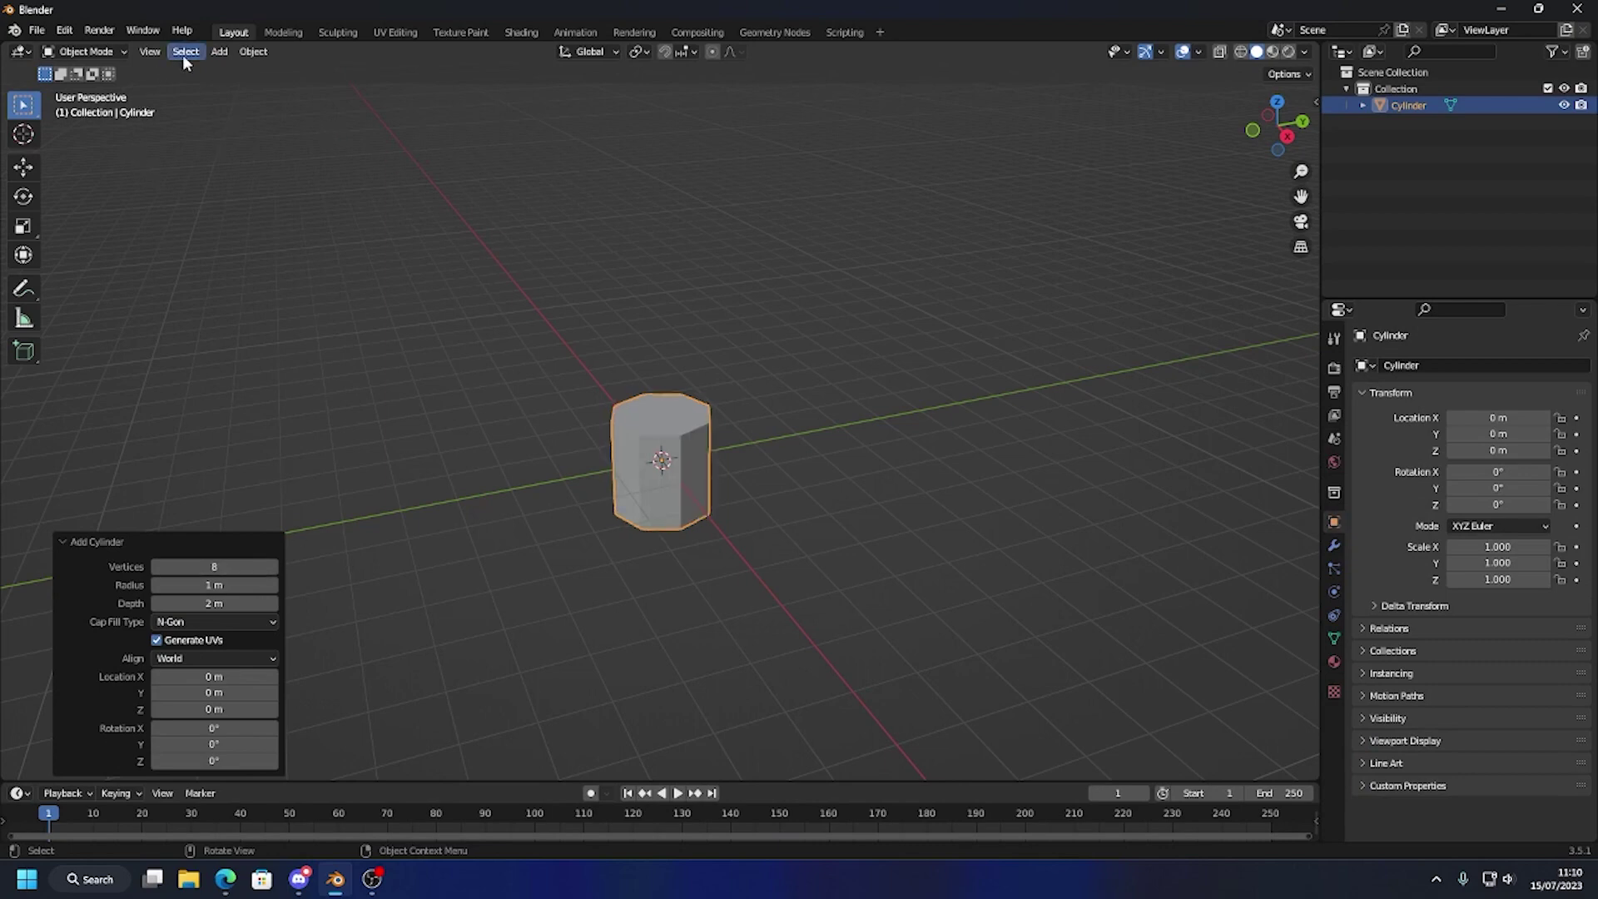
Enter Edit Mode with face selection and scale down the cylinder's top face to taper the shape
{"action": "left_click", "coordinate": [120, 52]}
{"action": "left_click", "coordinate": [120, 51]}
{"action": "left_click", "coordinate": [86, 88]}
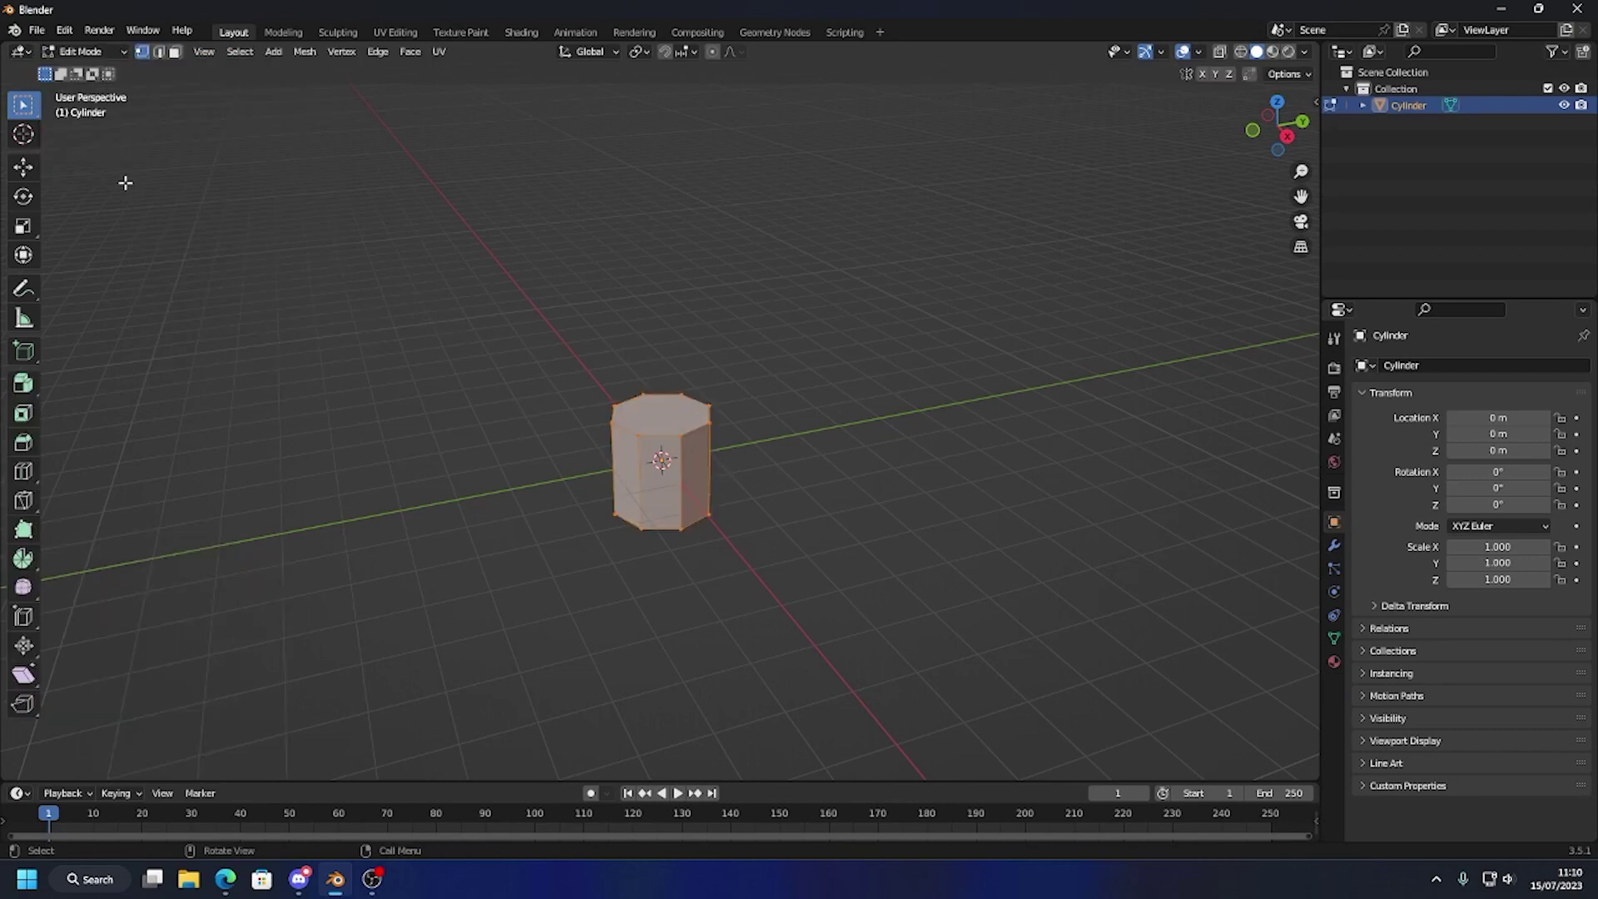
{"action": "left_click", "coordinate": [176, 52]}
{"action": "left_click", "coordinate": [647, 415]}
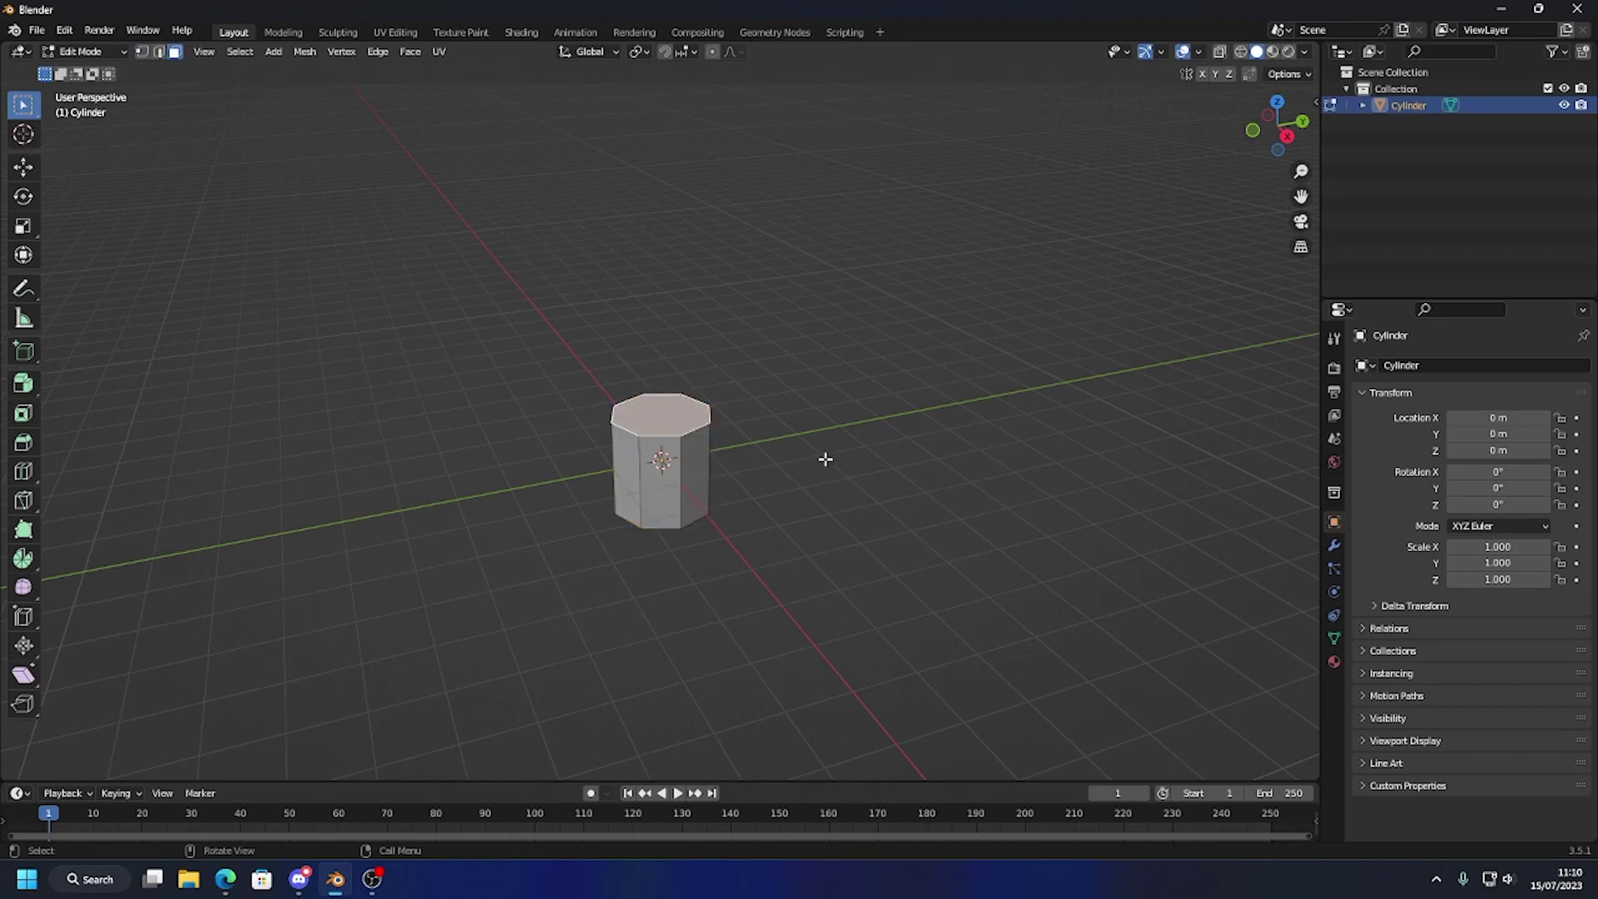
{"action": "key", "text": "s"}
{"action": "left_click", "coordinate": [774, 464]}
Select the cylinder's bottom face and scale it up to widen the base
{"action": "middle_click_drag", "start_coordinate": [774, 463], "coordinate": [656, 493]}
{"action": "left_click", "coordinate": [656, 493]}
{"action": "key", "text": "s"}
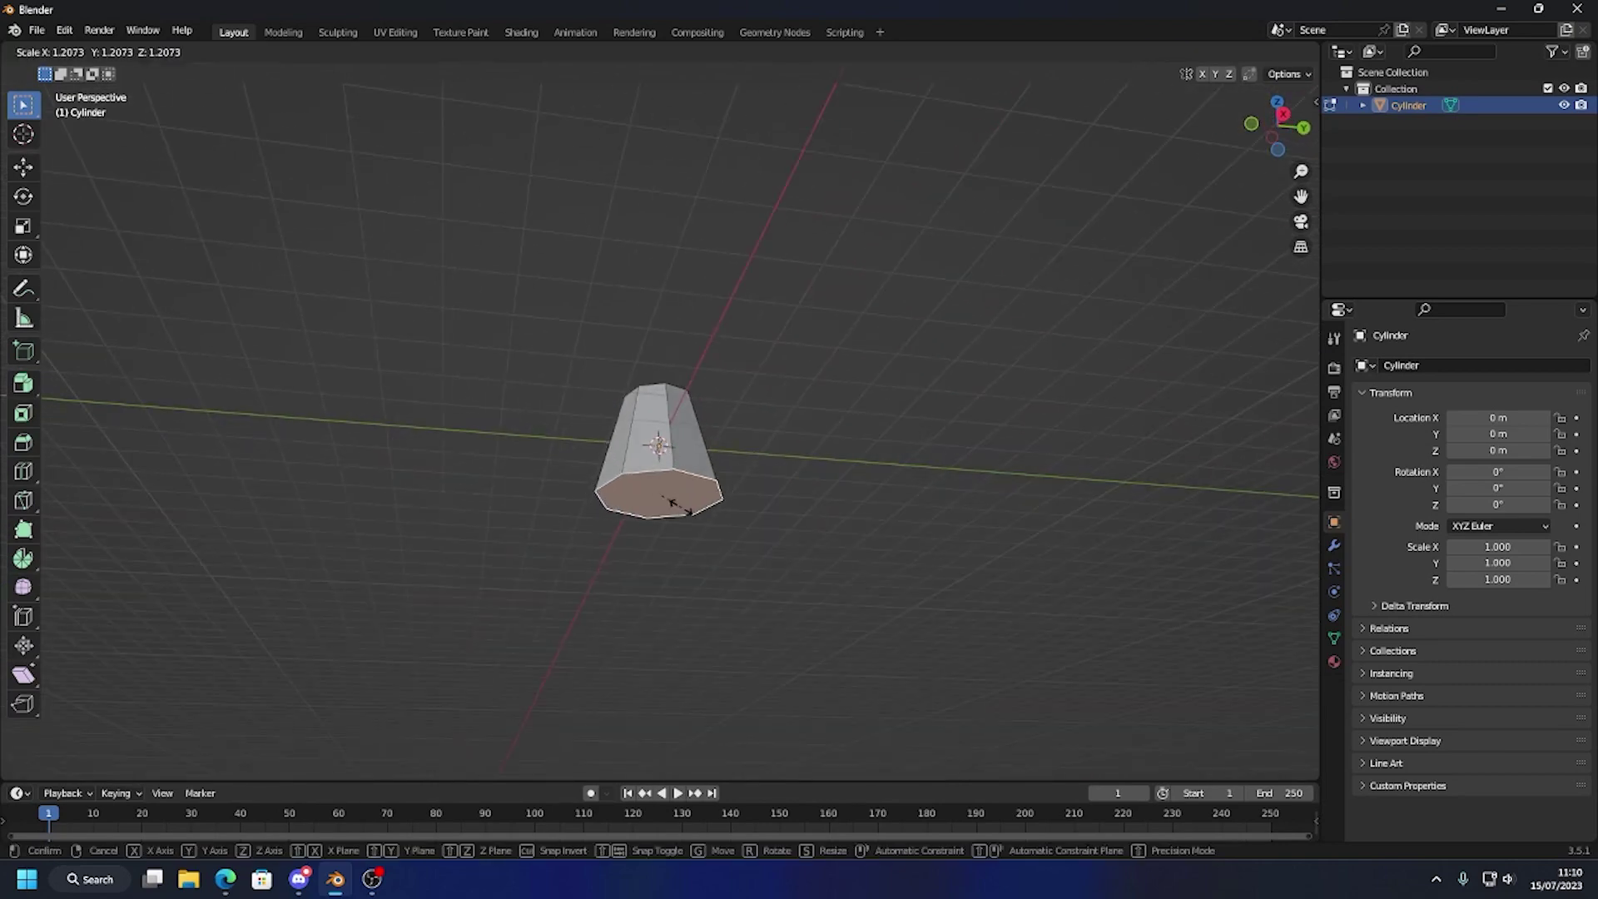
{"action": "left_click", "coordinate": [762, 396]}
{"action": "middle_click_drag", "start_coordinate": [761, 396], "coordinate": [702, 467]}
Select the full ring of side faces and extrude them as individual faces by about 0.58 m
{"action": "left_click", "coordinate": [686, 461]}
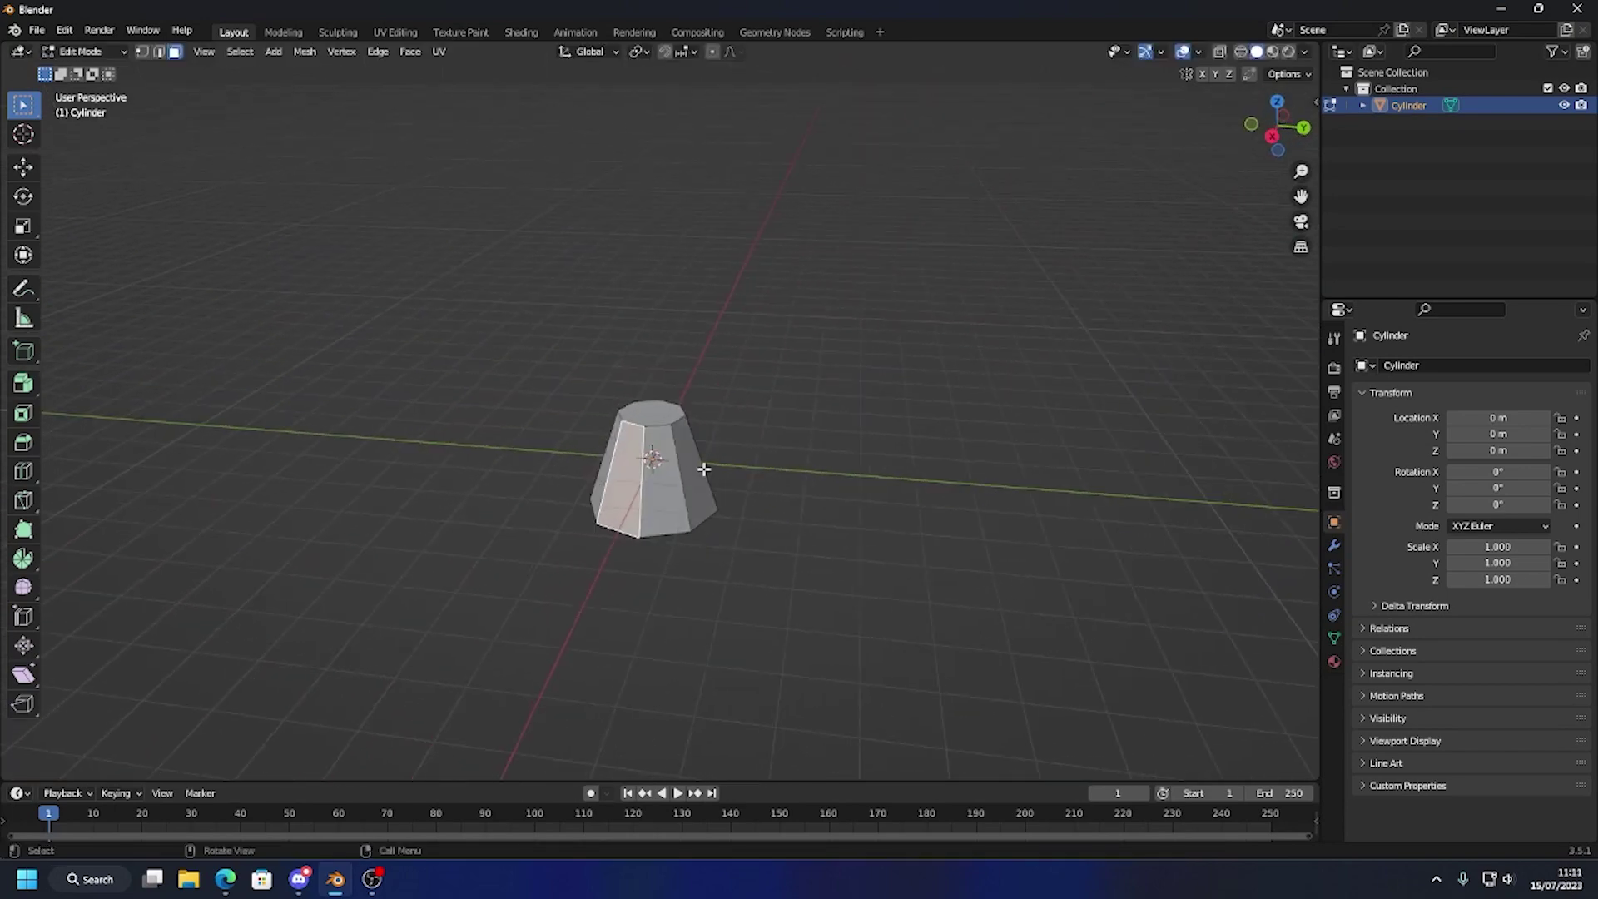
{"action": "left_click", "coordinate": [647, 493], "text": "alt"}
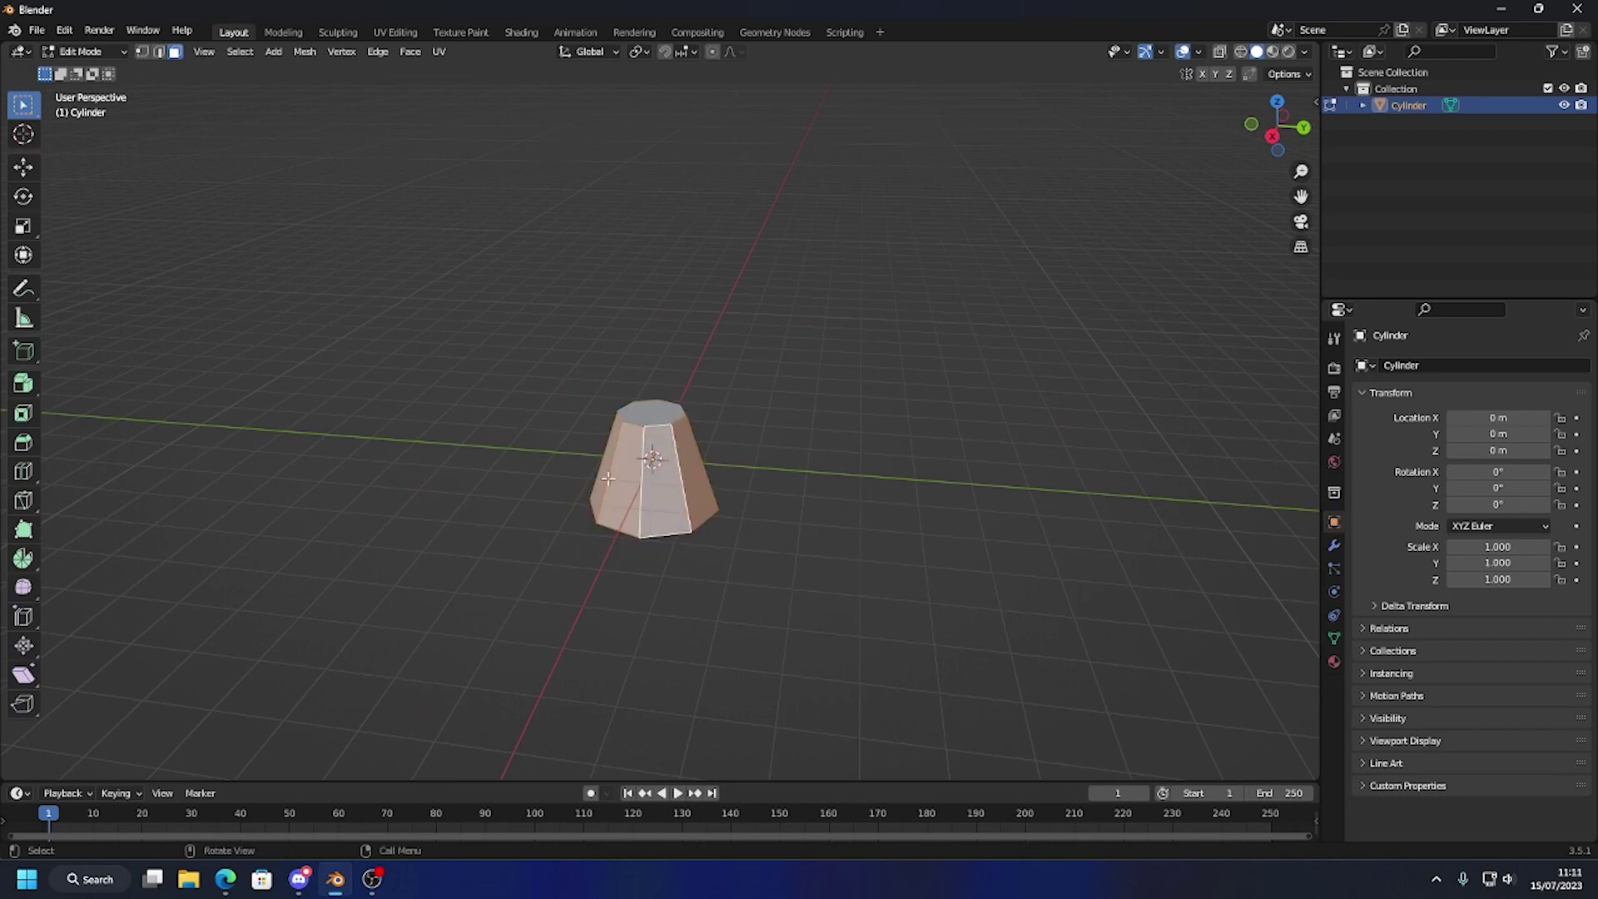
{"action": "mouse_move", "coordinate": [677, 487]}
{"action": "middle_mouse_down"}
{"action": "mouse_move", "coordinate": [583, 462]}
{"action": "mouse_move", "coordinate": [807, 399]}
{"action": "mouse_move", "coordinate": [643, 350]}
{"action": "mouse_move", "coordinate": [670, 472]}
{"action": "middle_mouse_up"}
{"action": "scroll", "coordinate": [558, 514], "scroll_direction": "up", "scroll_amount": 2}
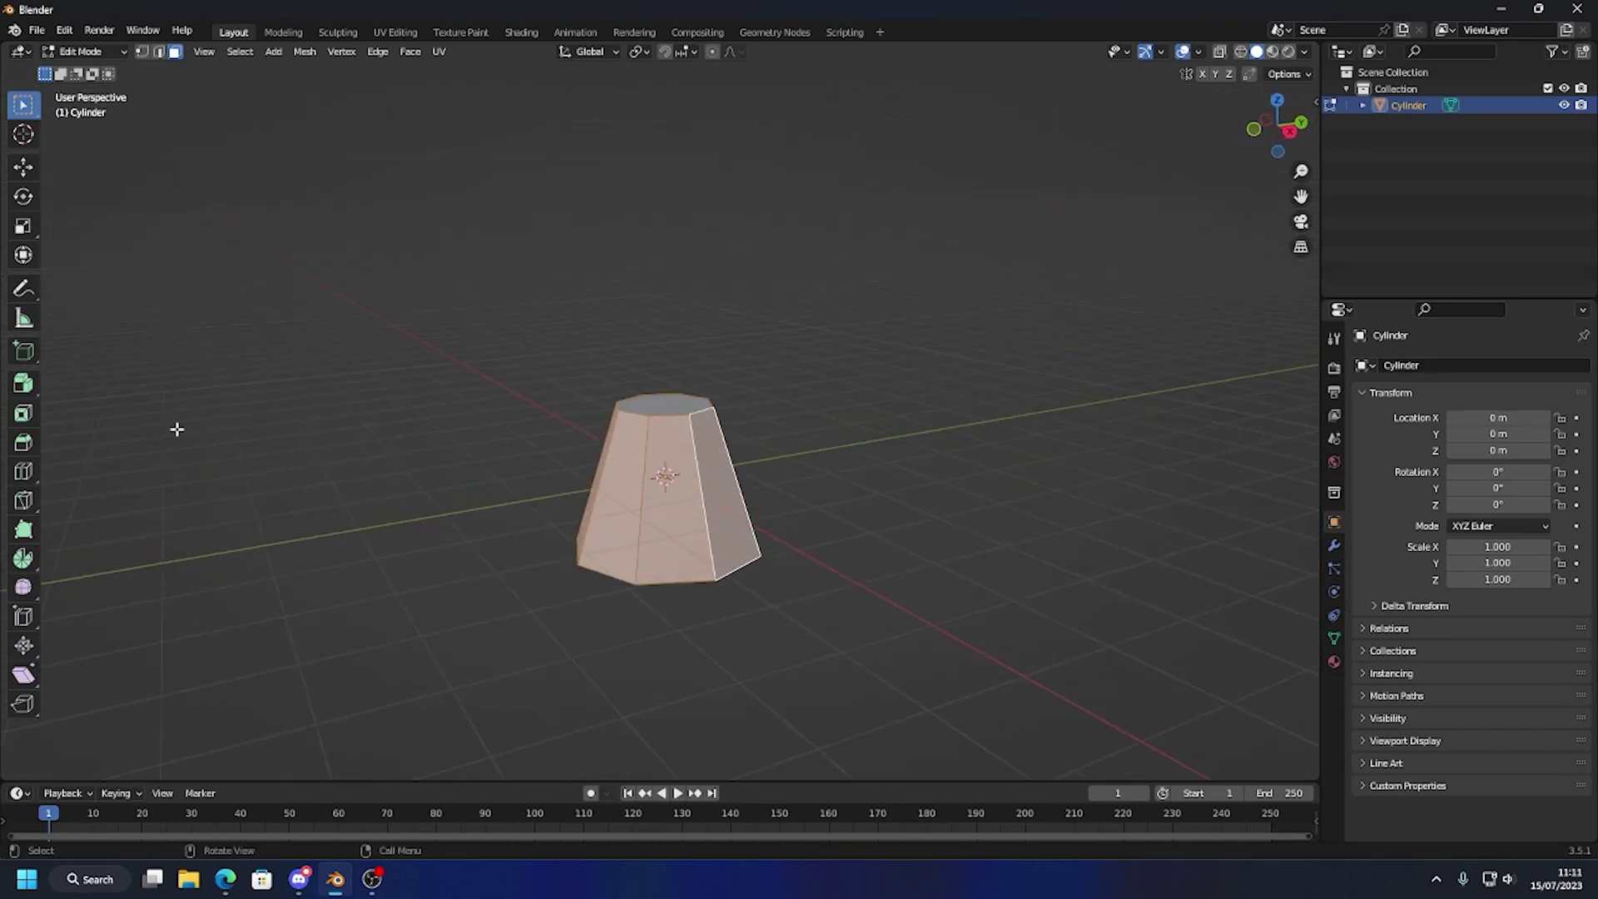
{"action": "left_click", "coordinate": [22, 383]}
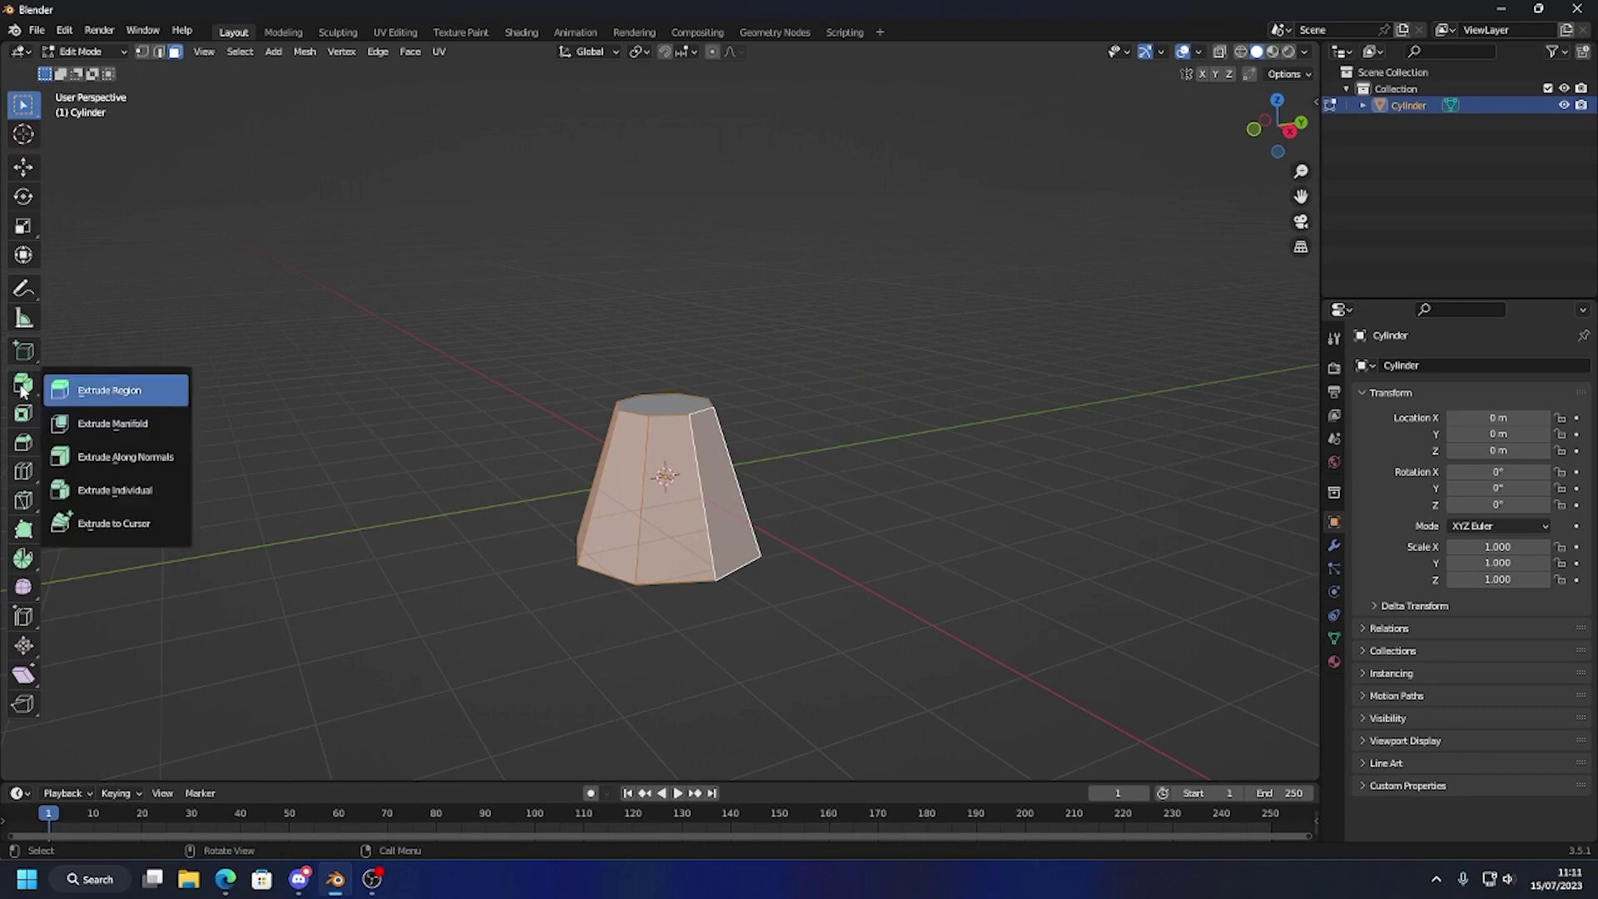
{"action": "left_click", "coordinate": [127, 497]}
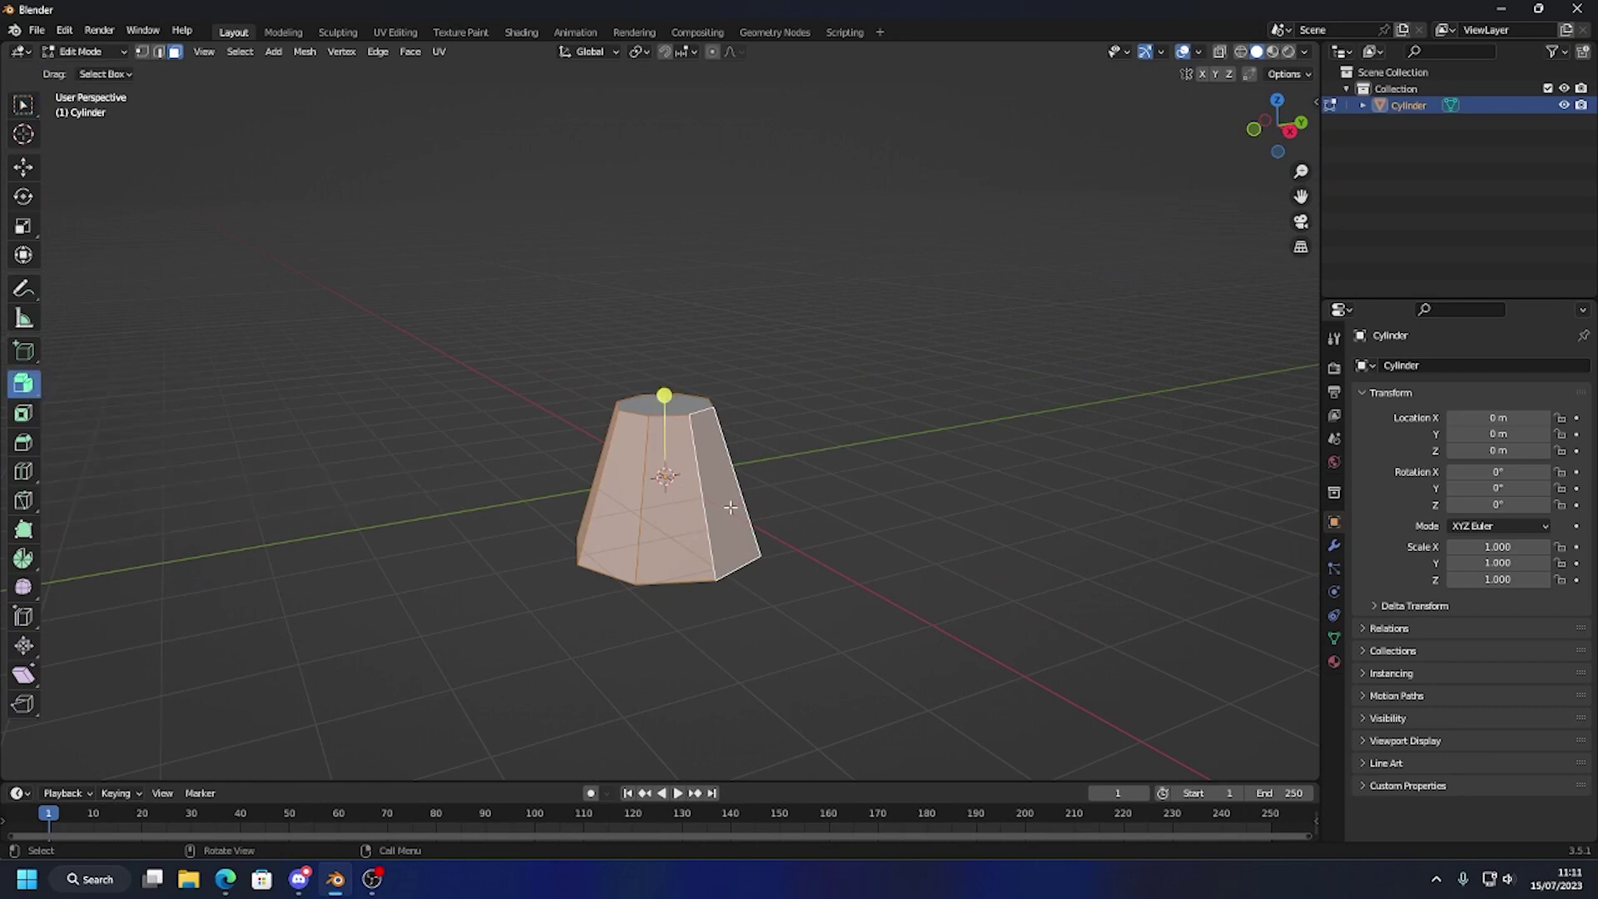
{"action": "left_click_drag", "start_coordinate": [660, 395], "coordinate": [680, 373]}
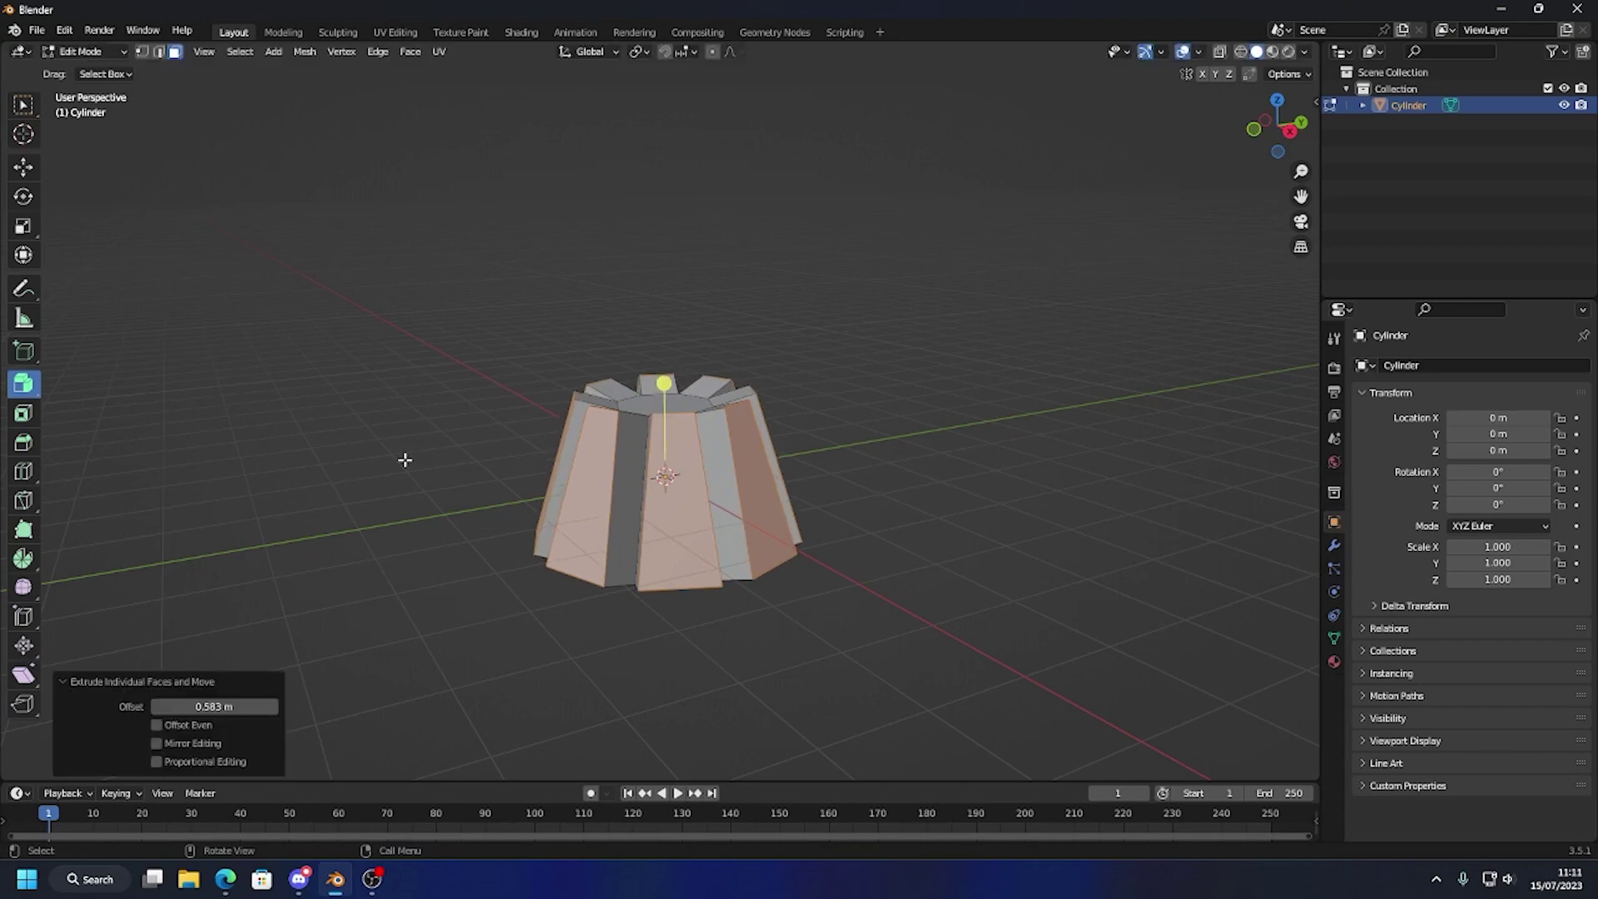
Add two horizontal loop cuts around the fluted sides, one near the base and one near the top at a factor of about -0.61
{"action": "left_click", "coordinate": [22, 166]}
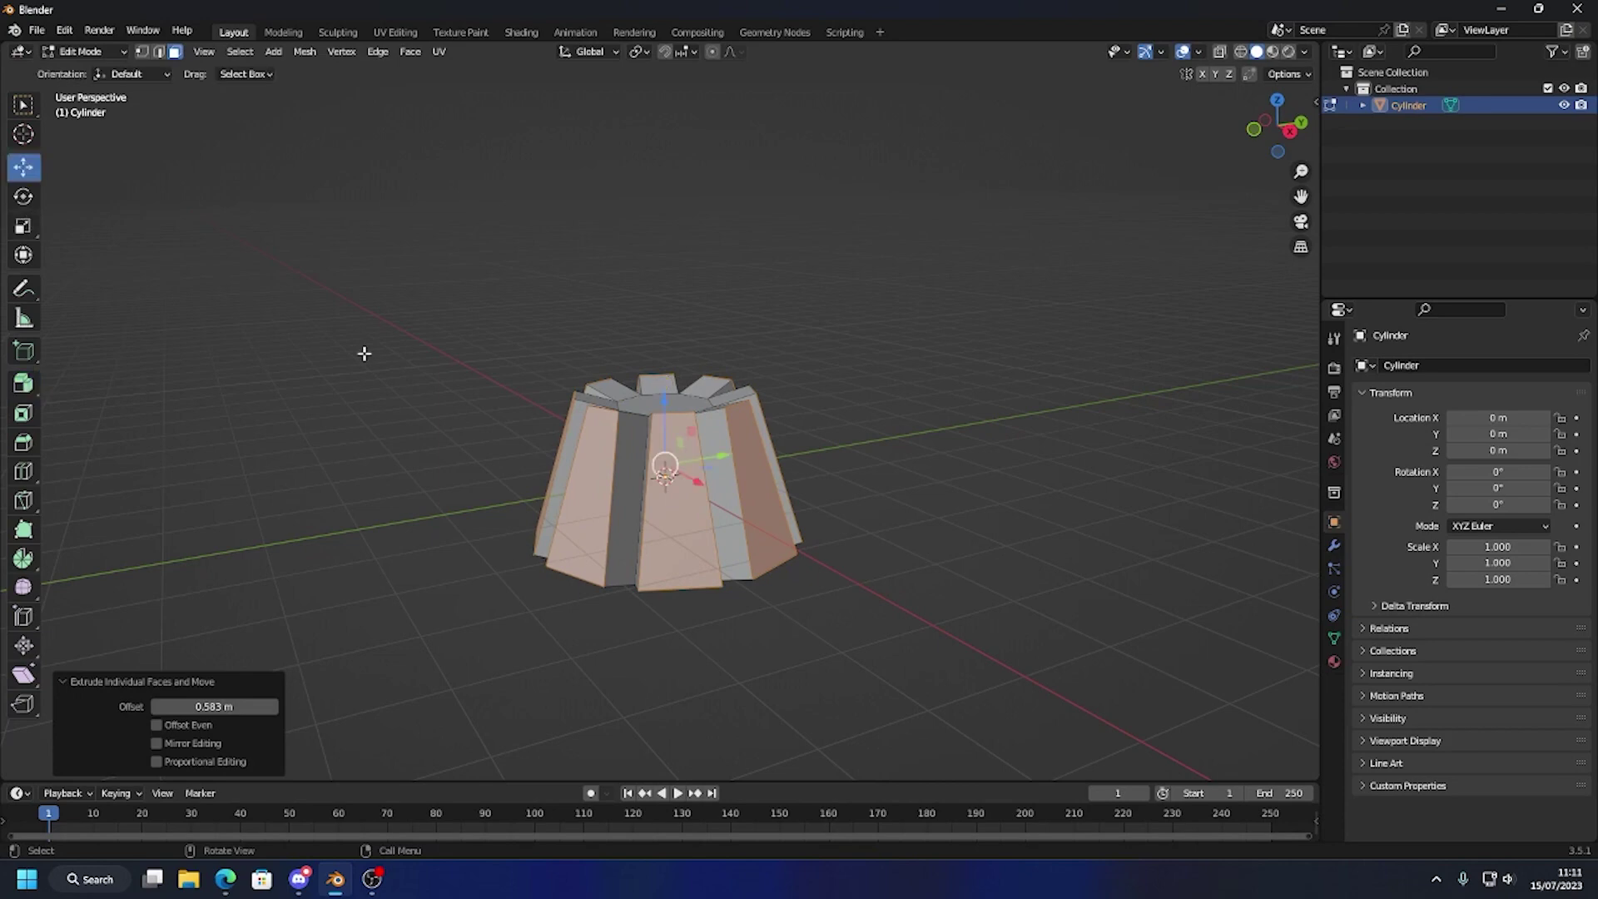
{"action": "left_click", "coordinate": [158, 51]}
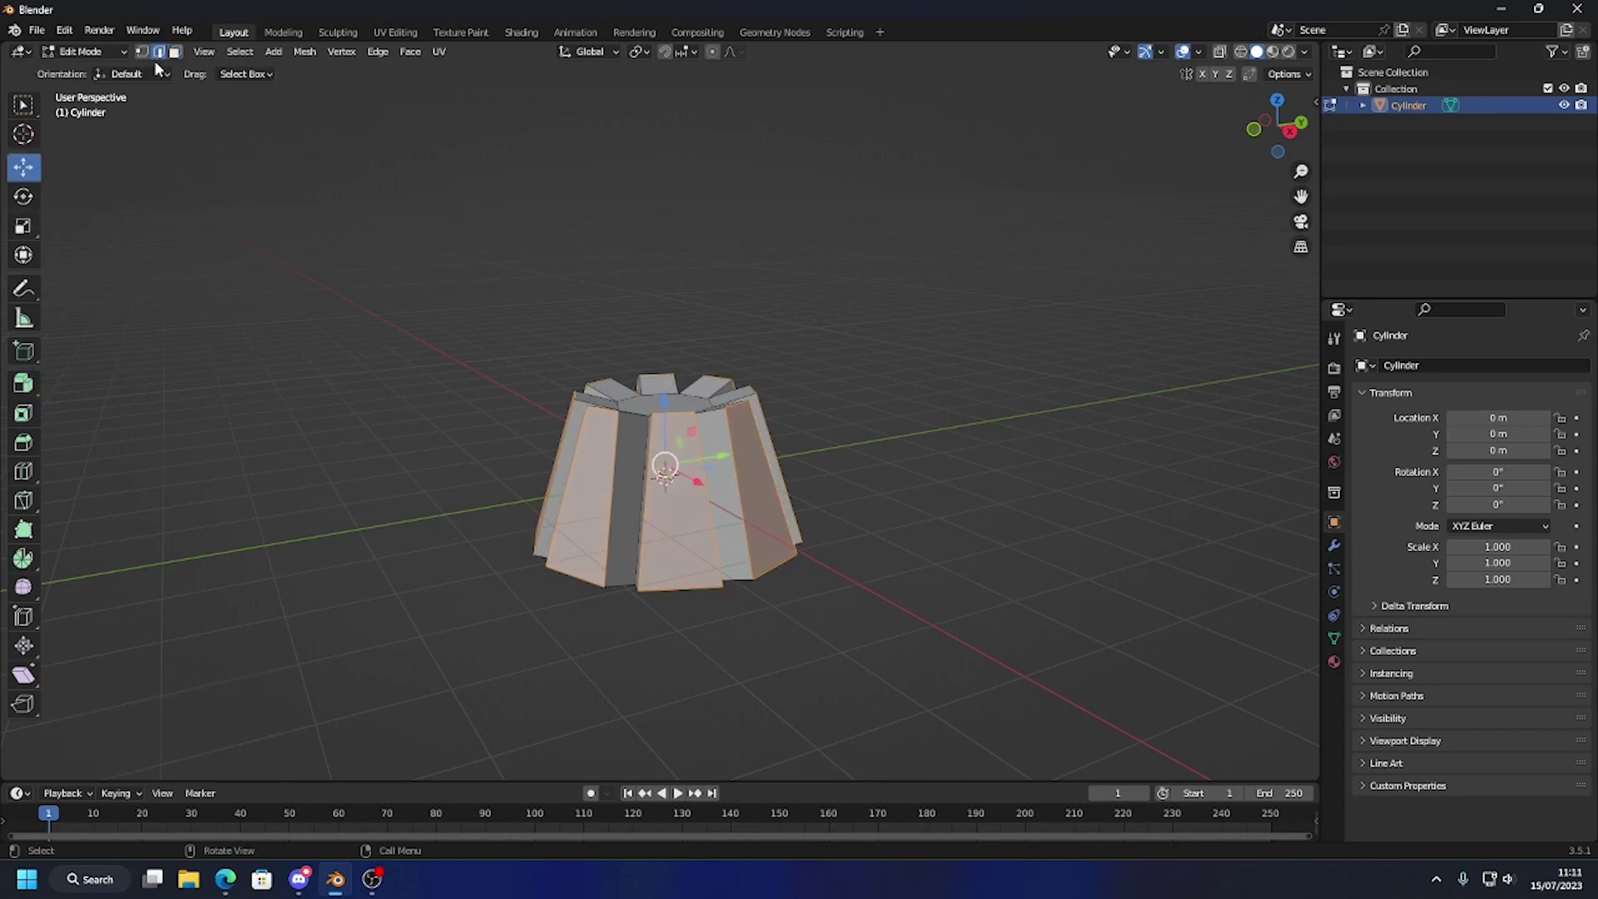
{"action": "key", "text": "alt+a"}
{"action": "middle_click_drag", "start_coordinate": [888, 585], "coordinate": [742, 610]}
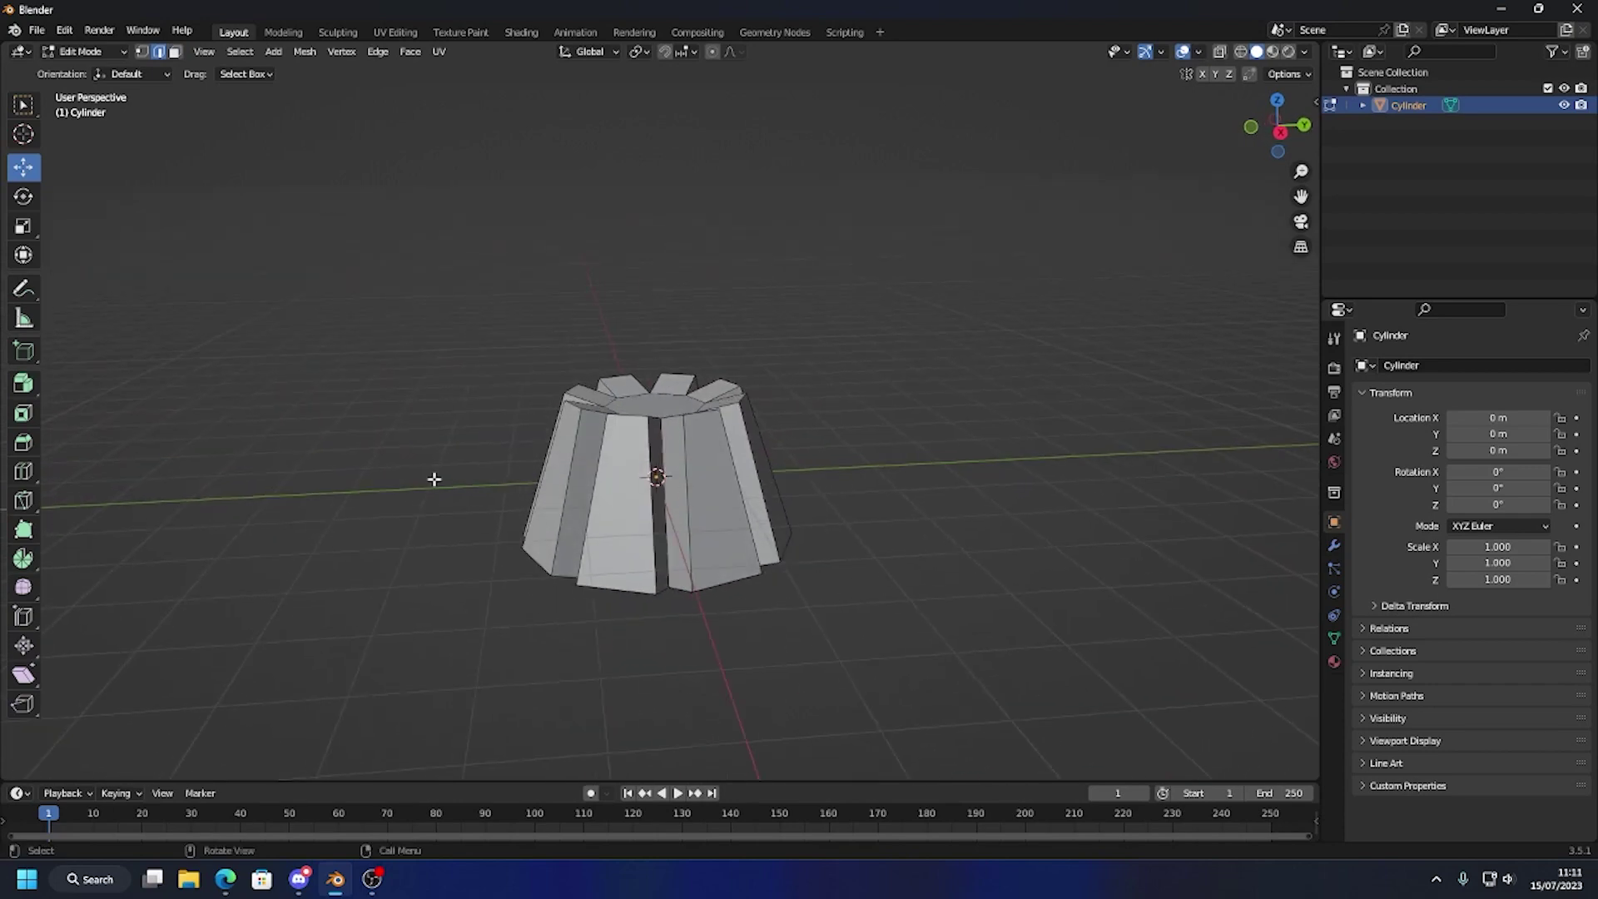
{"action": "left_click", "coordinate": [22, 473]}
{"action": "left_click_drag", "start_coordinate": [723, 501], "coordinate": [721, 554]}
{"action": "left_click_drag", "start_coordinate": [680, 486], "coordinate": [684, 440]}
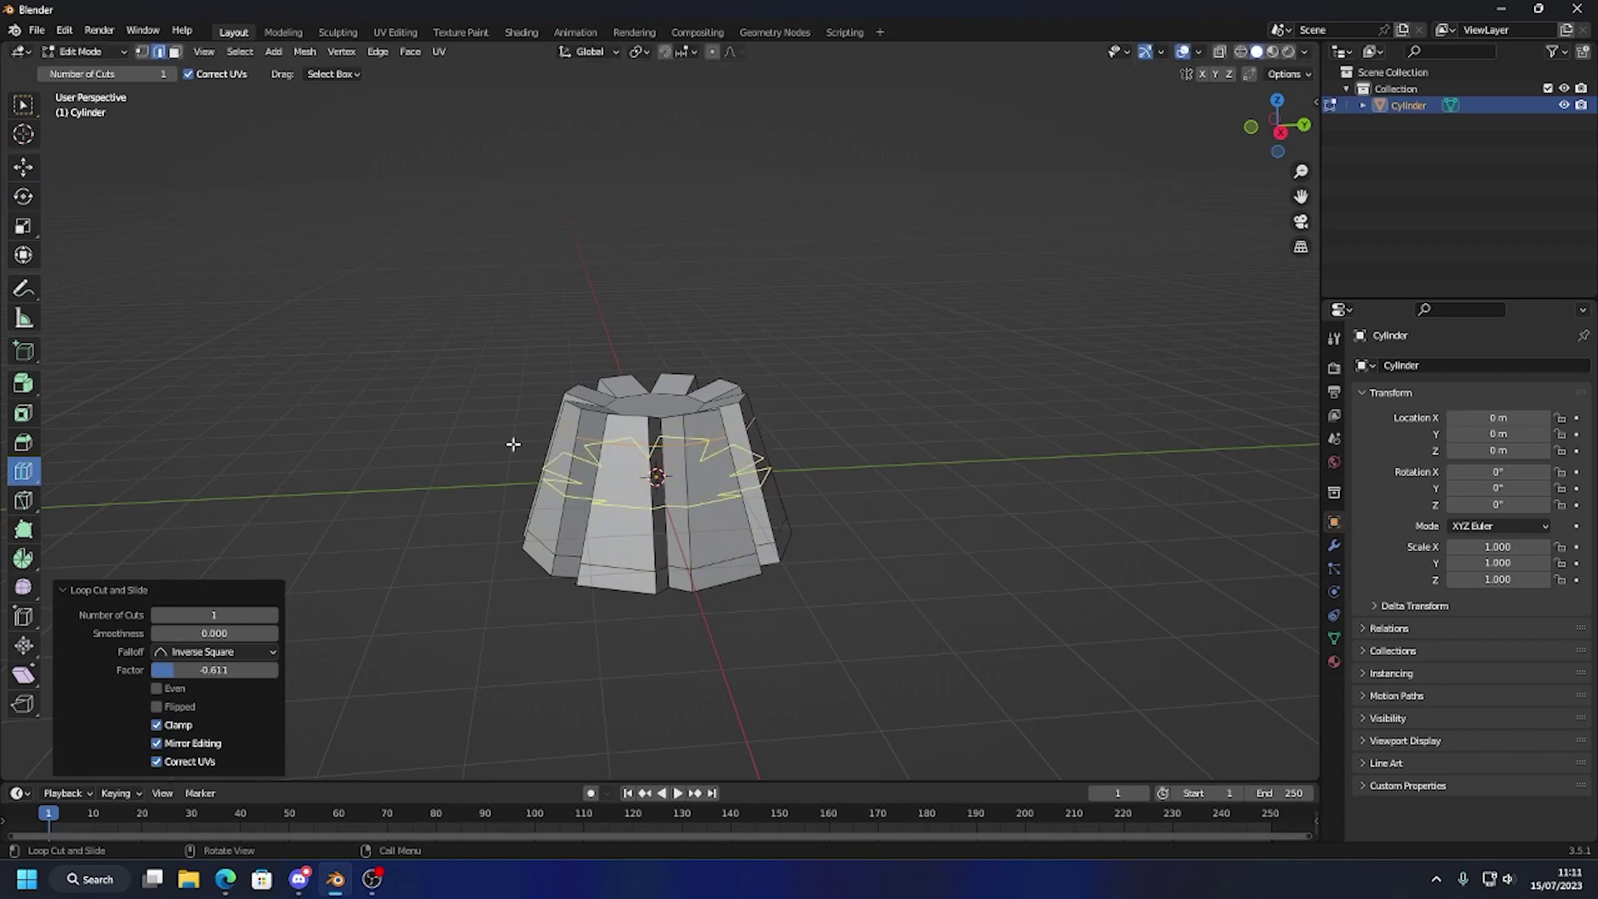
{"action": "left_click", "coordinate": [24, 167]}
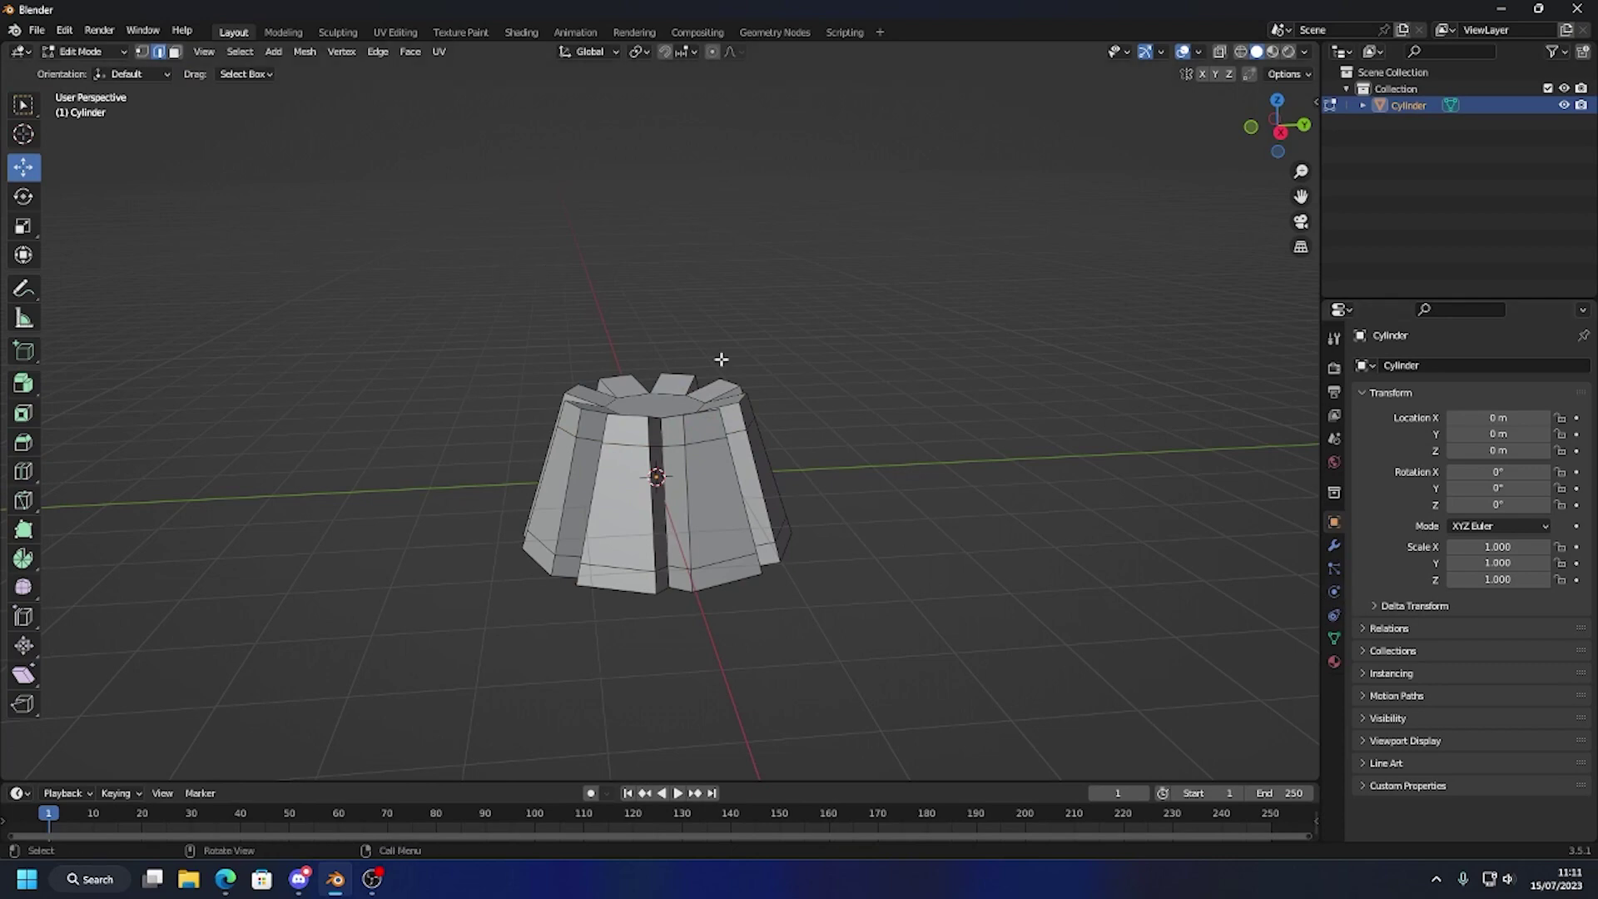
Return to Object Mode and add a Subdivision Surface modifier with the viewport levels set to 2
{"action": "key", "text": "Tab"}
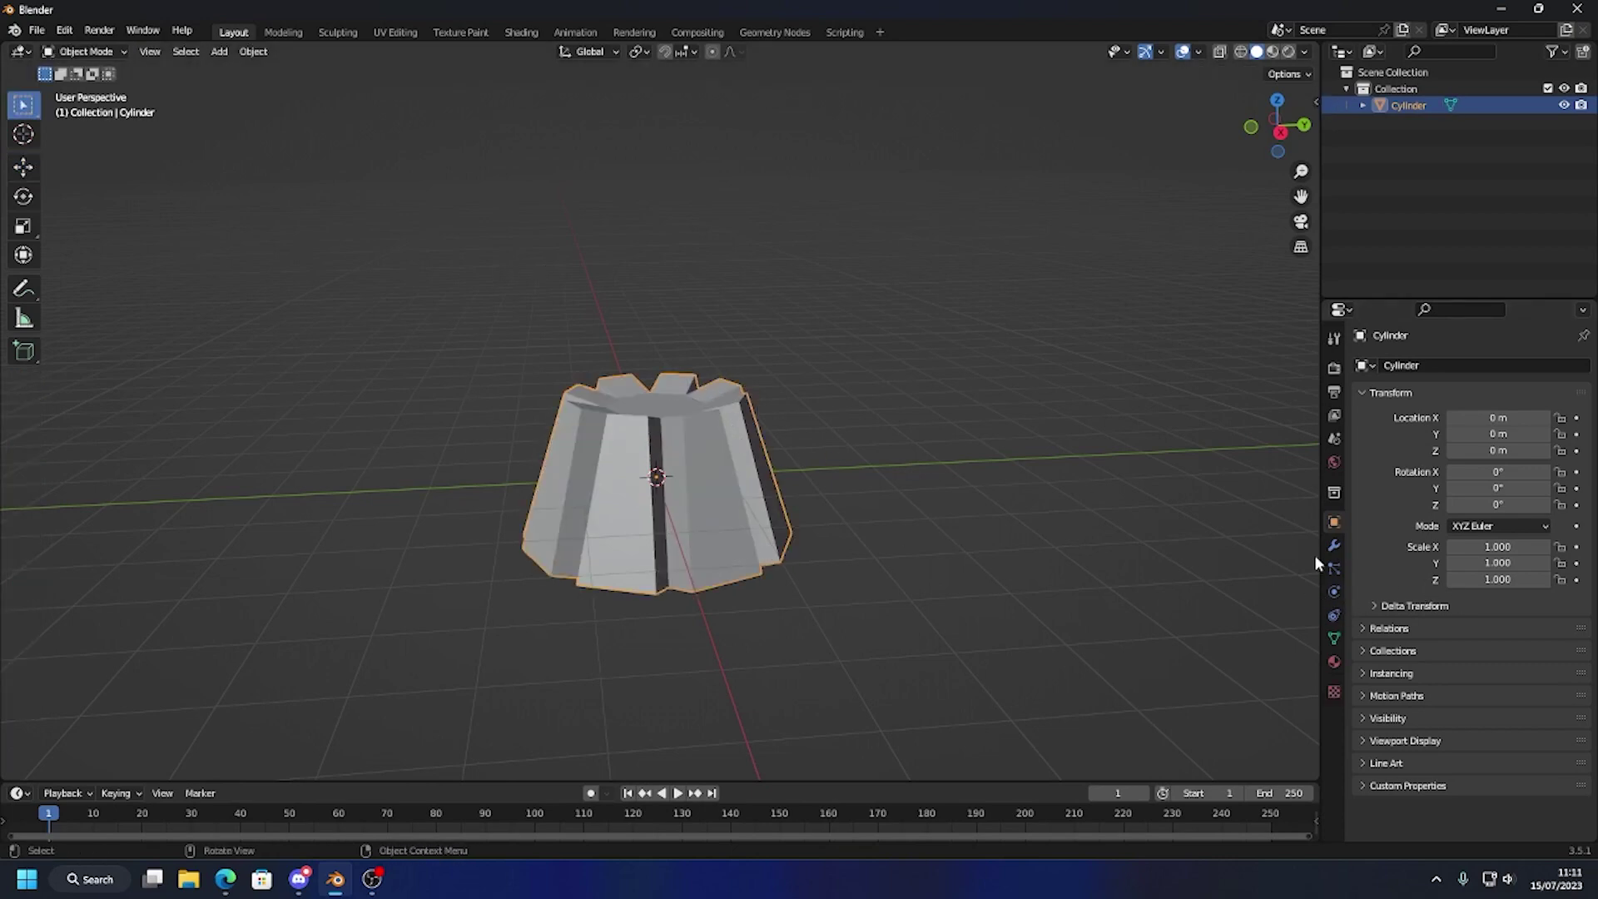
{"action": "left_click", "coordinate": [1334, 547]}
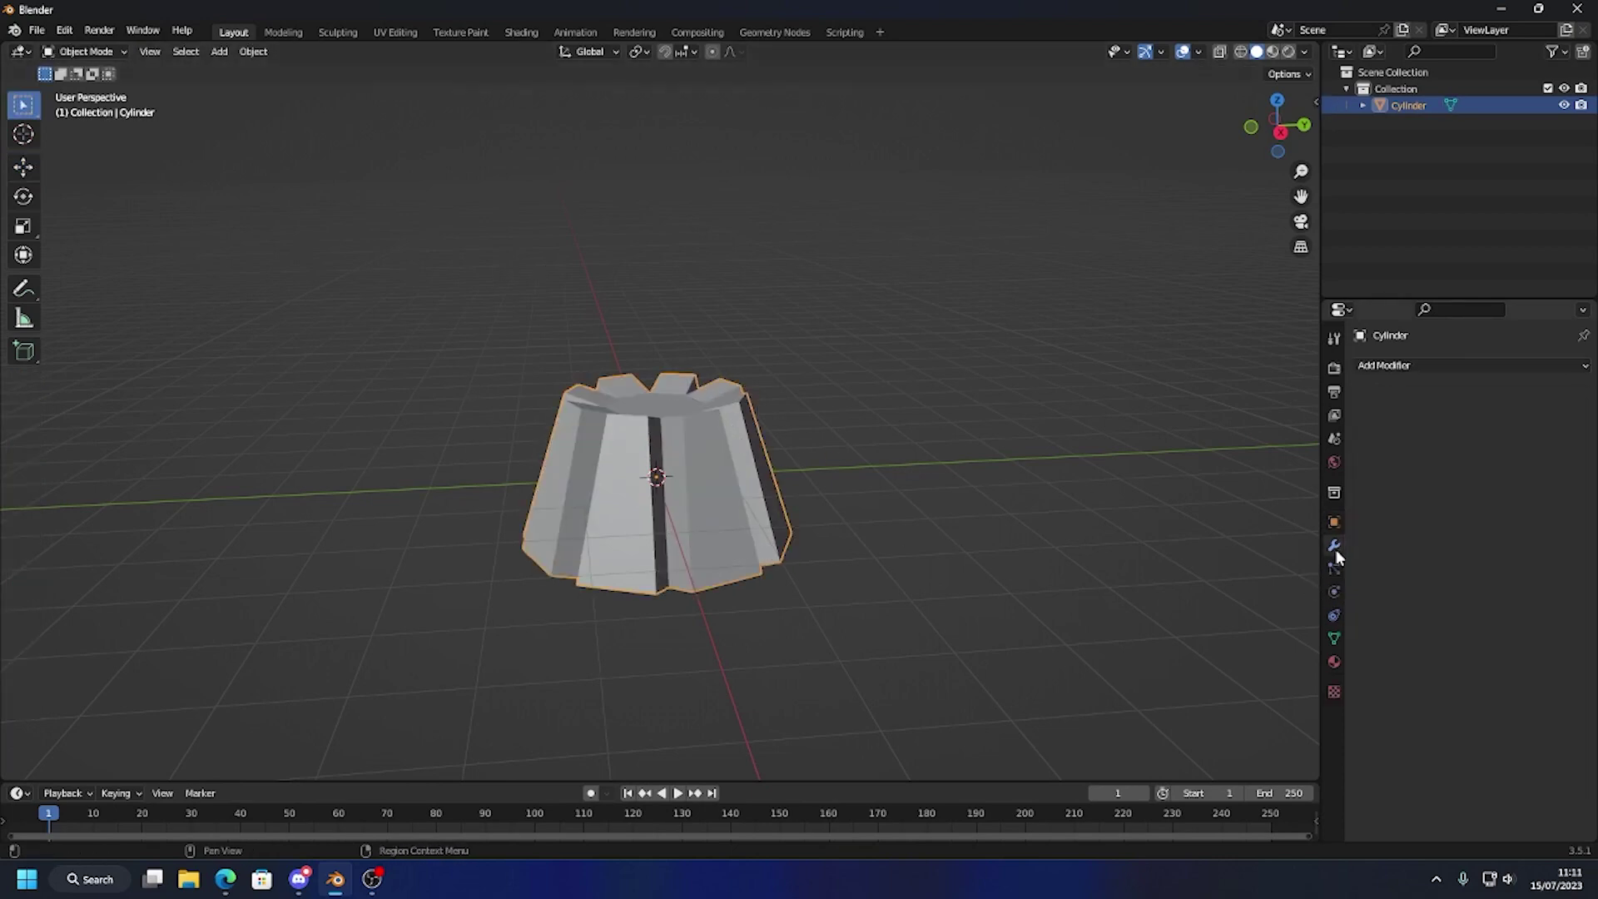
{"action": "left_click", "coordinate": [1406, 365]}
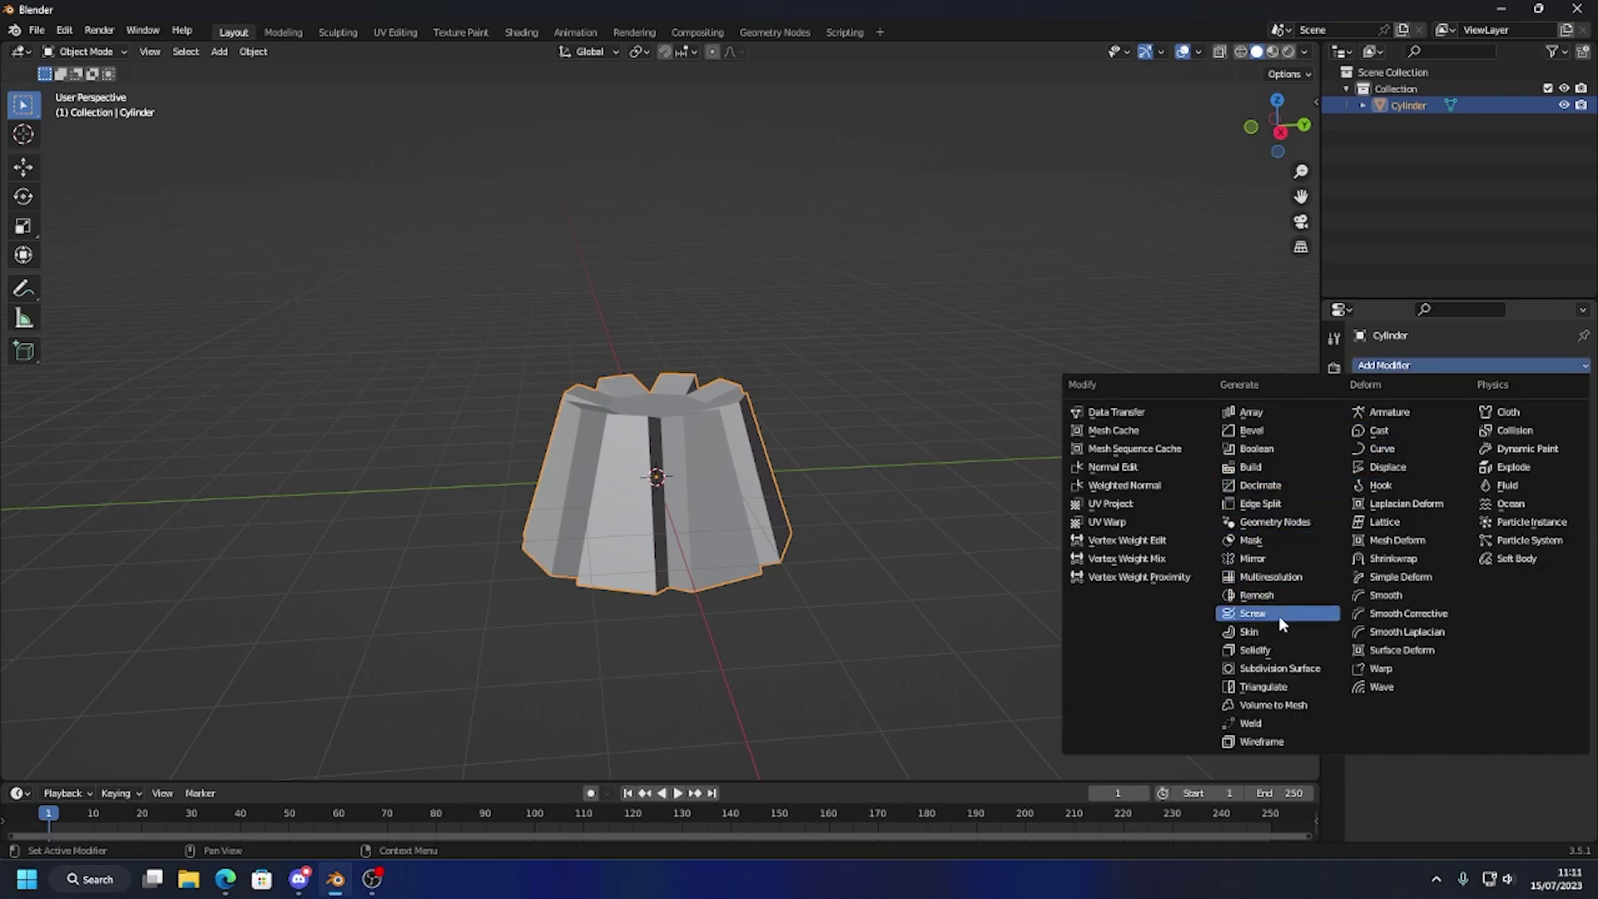
{"action": "left_click", "coordinate": [1299, 671]}
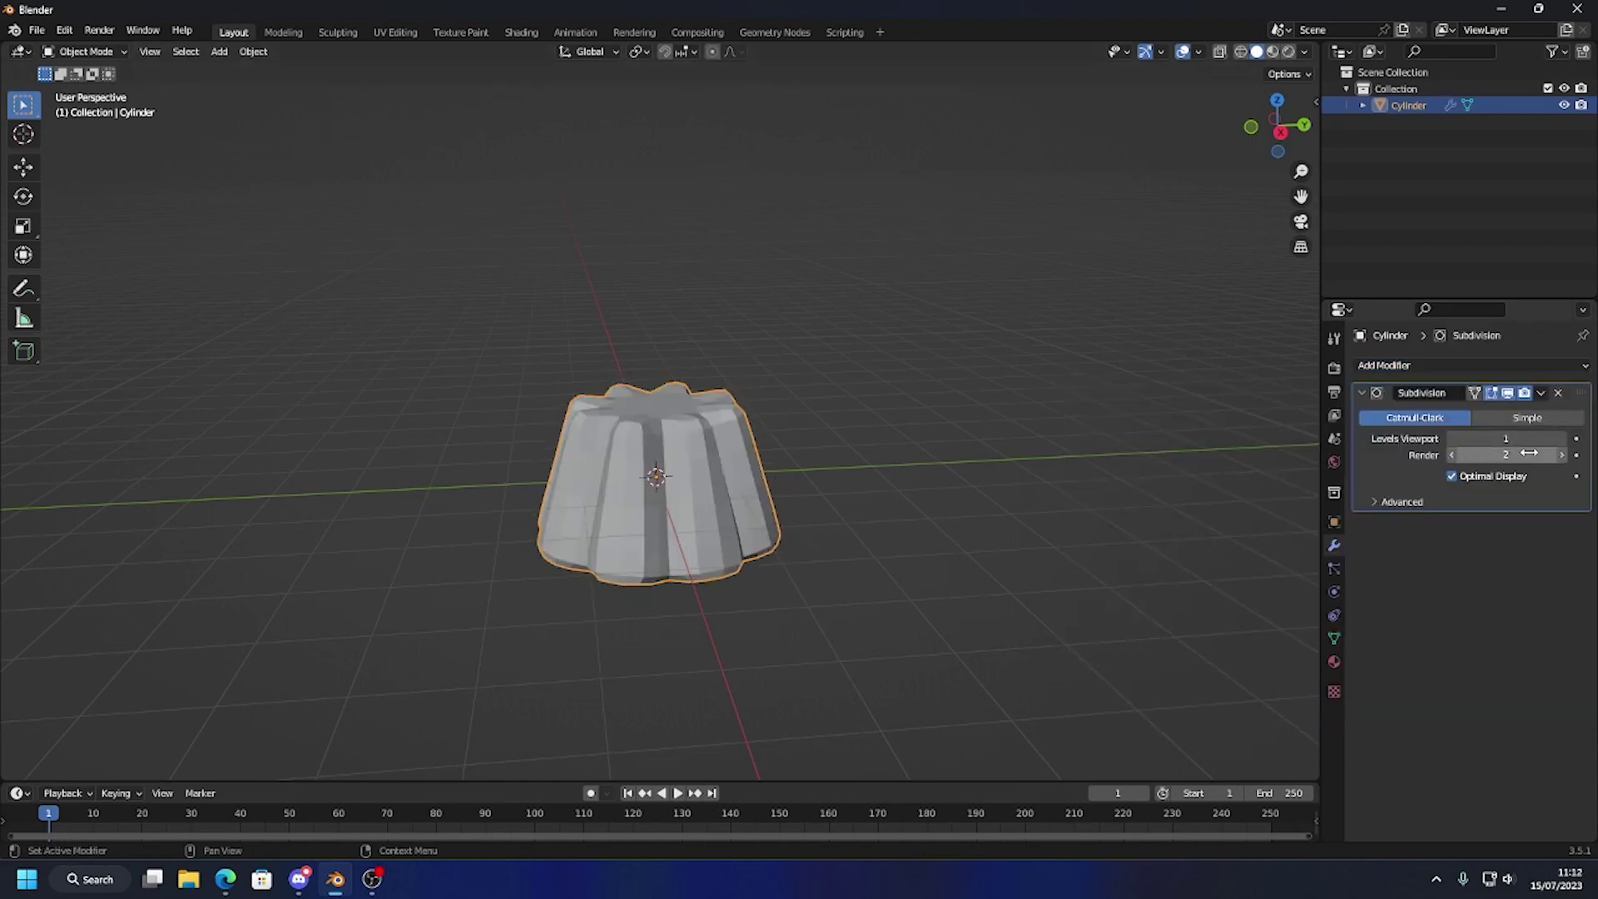
{"action": "left_click", "coordinate": [1564, 439]}
Apply smooth shading to the fluted cylinder
{"action": "scroll", "coordinate": [716, 500], "scroll_direction": "up", "scroll_amount": 2}
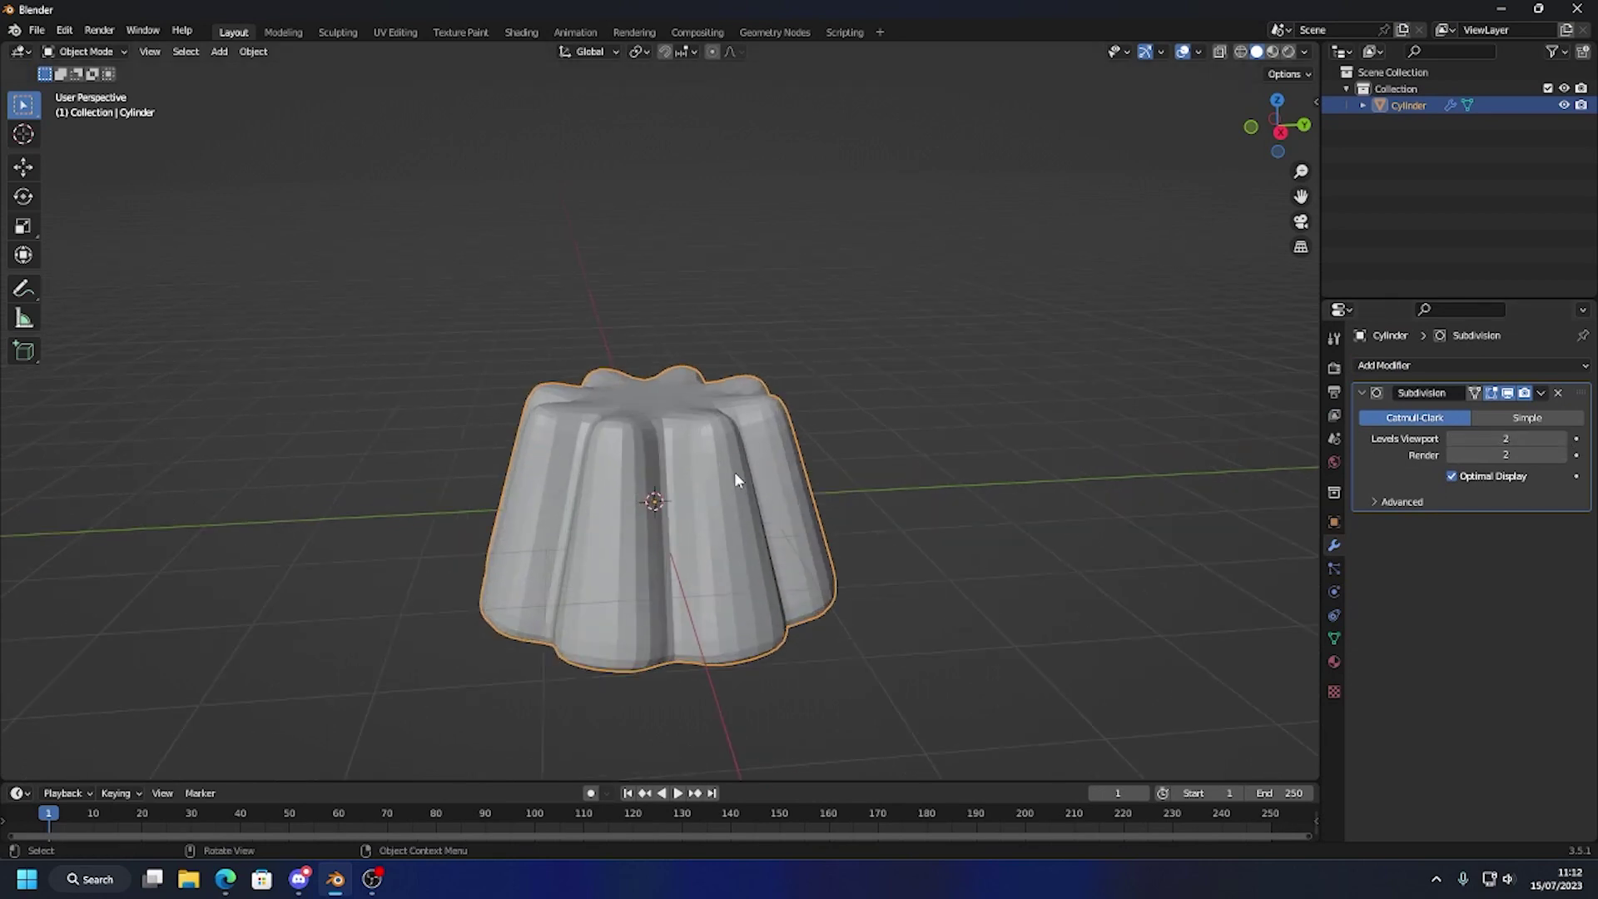
{"action": "right_click", "coordinate": [733, 470]}
{"action": "left_click", "coordinate": [714, 472]}
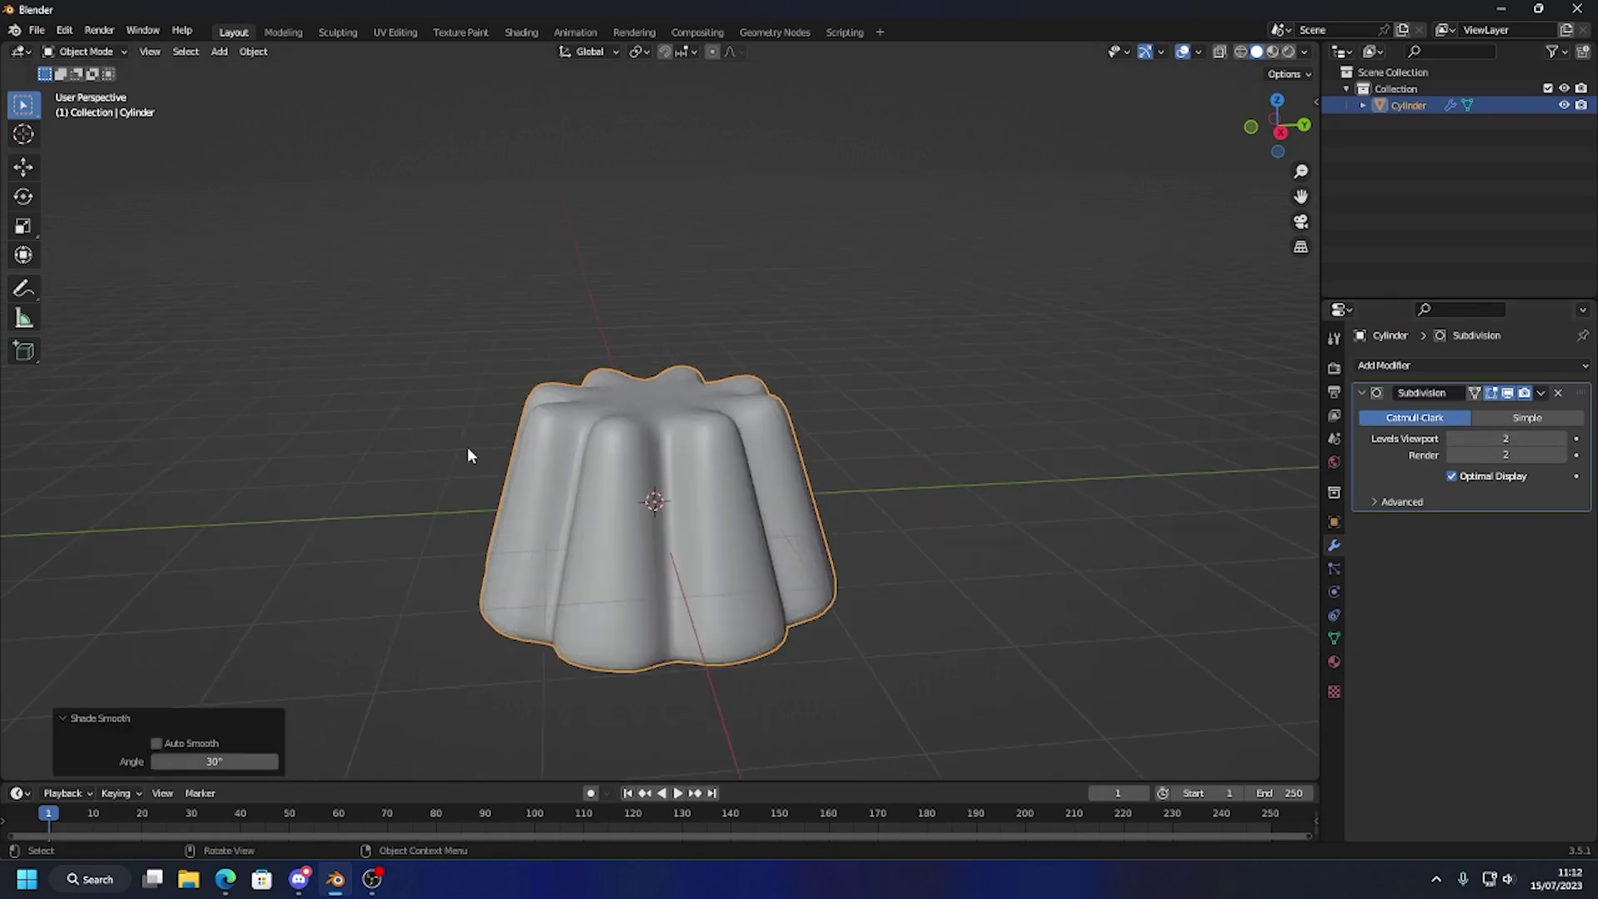
{"action": "middle_click_drag", "start_coordinate": [531, 510], "coordinate": [572, 416]}
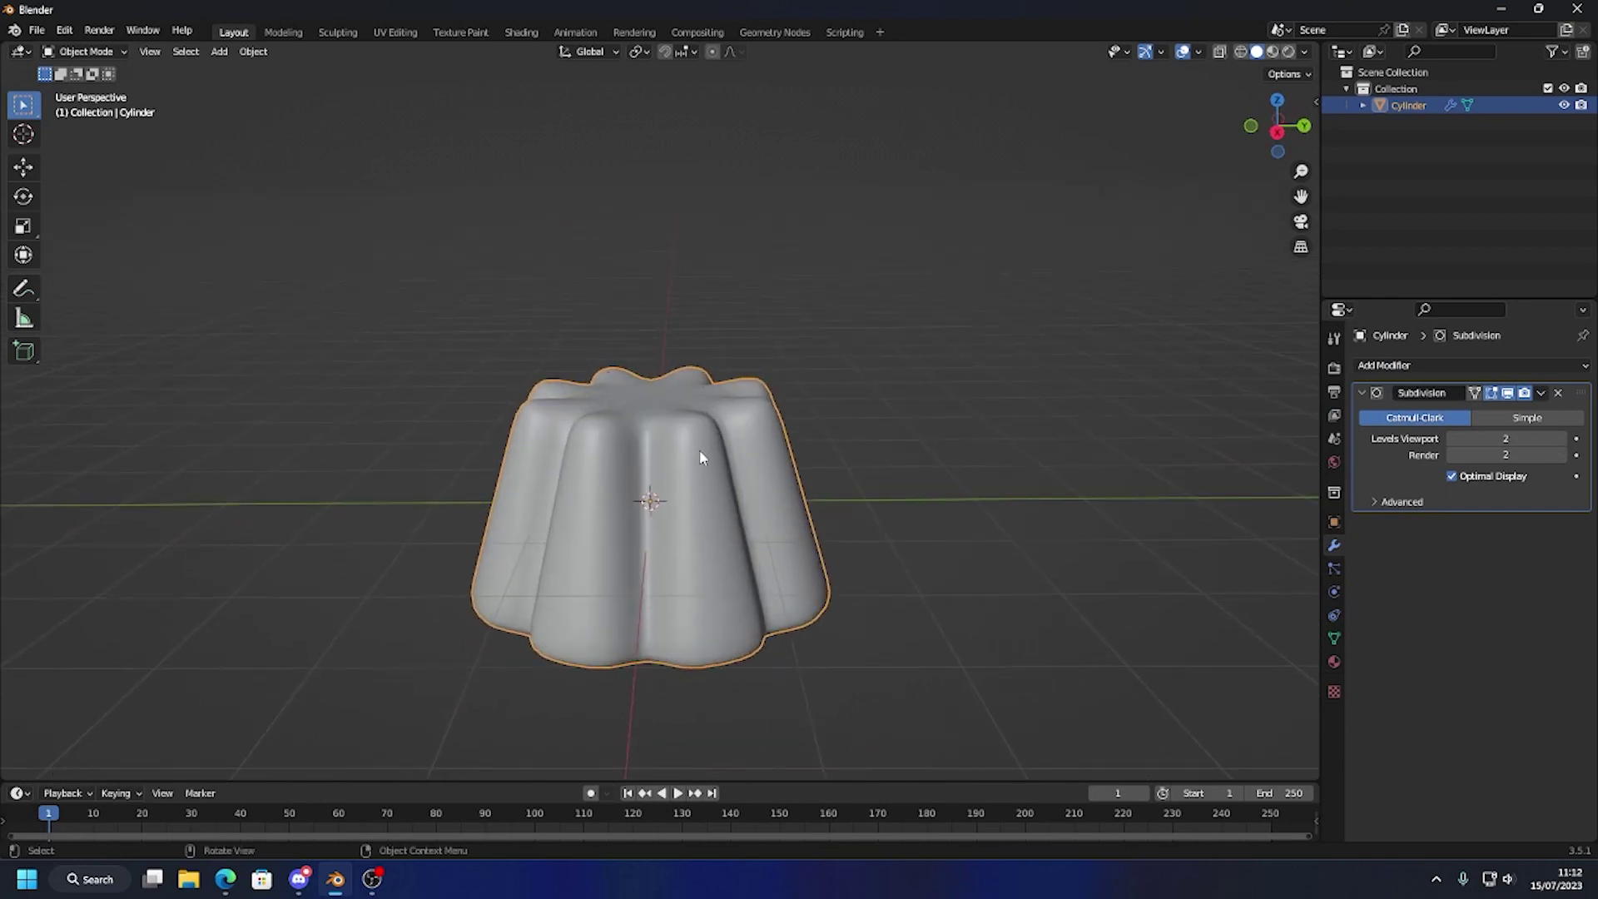
Re-enter Edit Mode, select the central top face and scale it down to about 0.76
{"action": "left_click", "coordinate": [83, 52]}
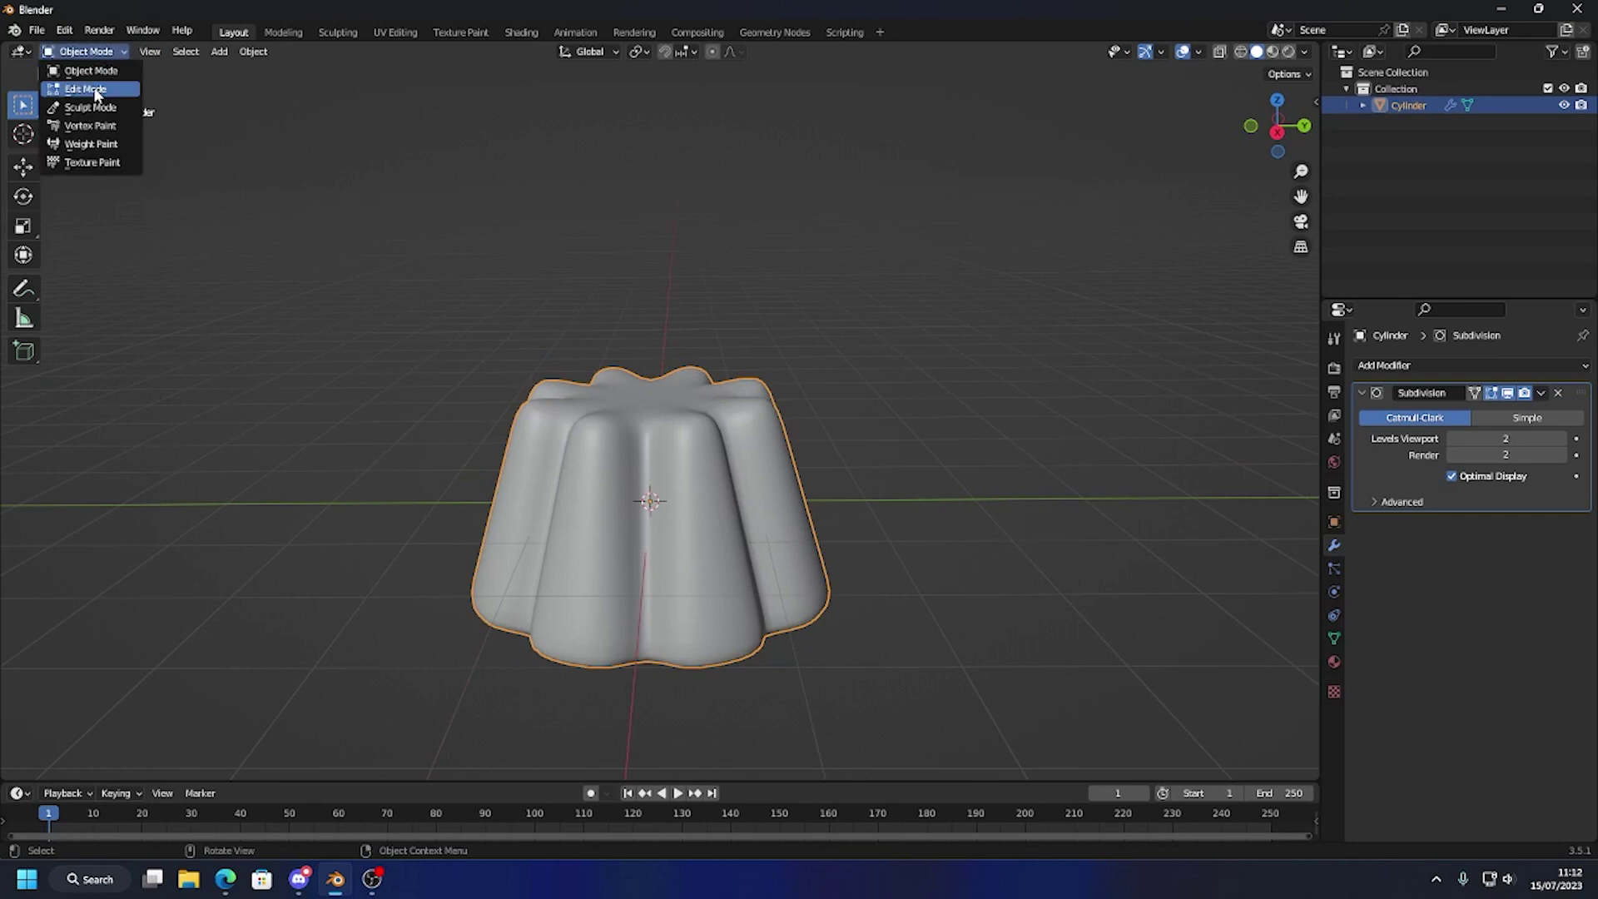
{"action": "left_click", "coordinate": [84, 68]}
{"action": "middle_click_drag", "start_coordinate": [723, 417], "coordinate": [720, 442]}
{"action": "left_click", "coordinate": [175, 52]}
{"action": "left_click", "coordinate": [648, 416]}
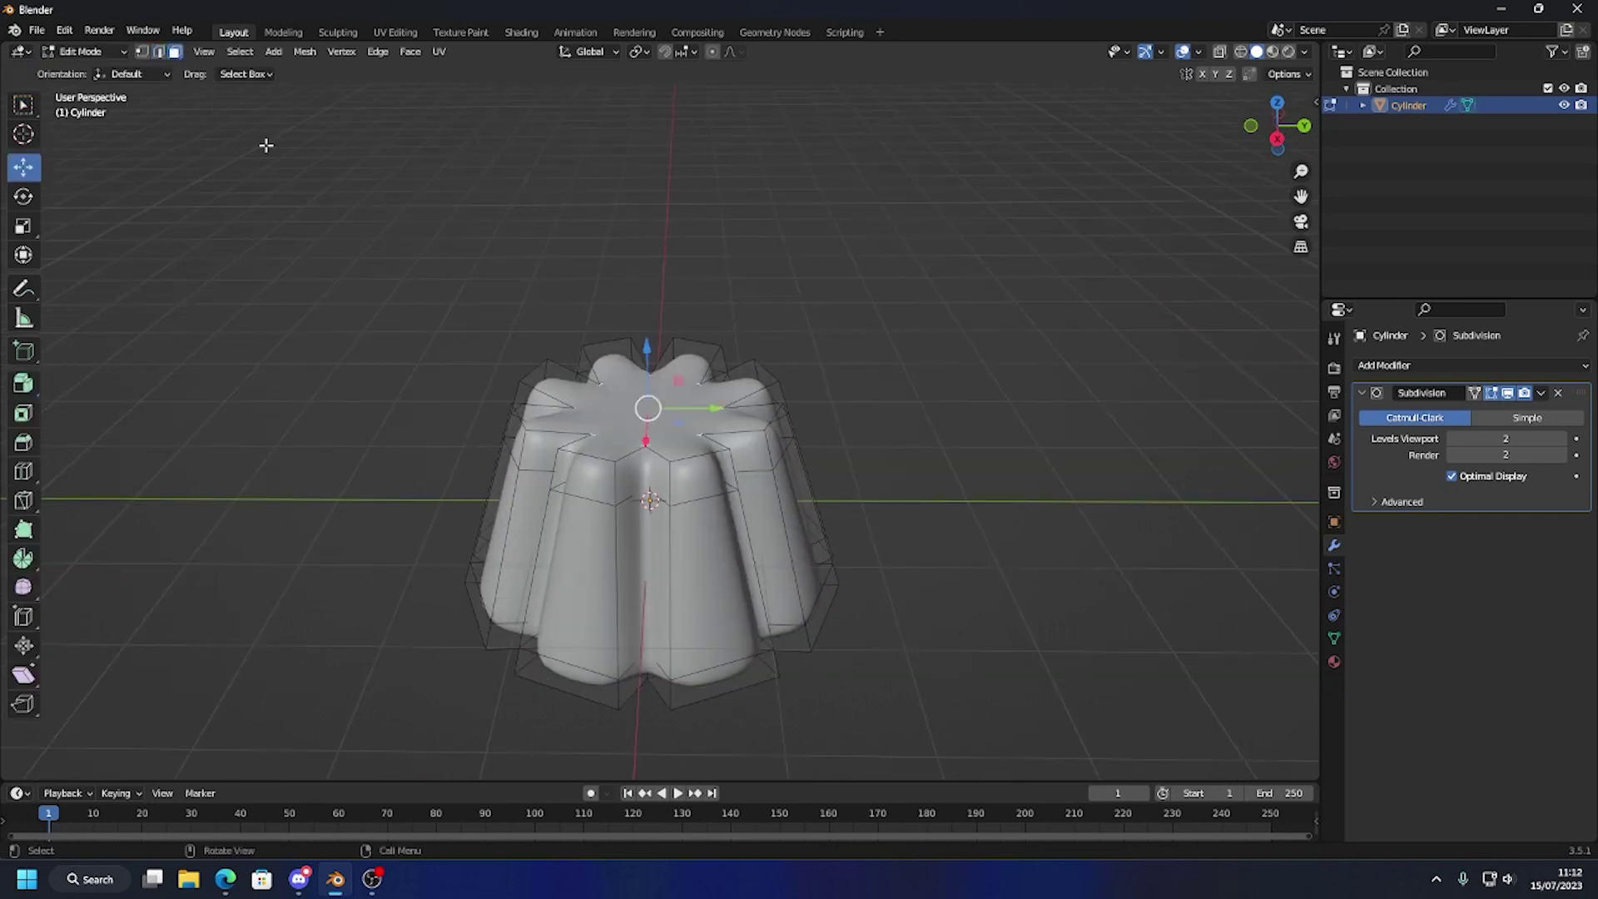
{"action": "key", "text": "s"}
{"action": "left_click", "coordinate": [823, 503]}
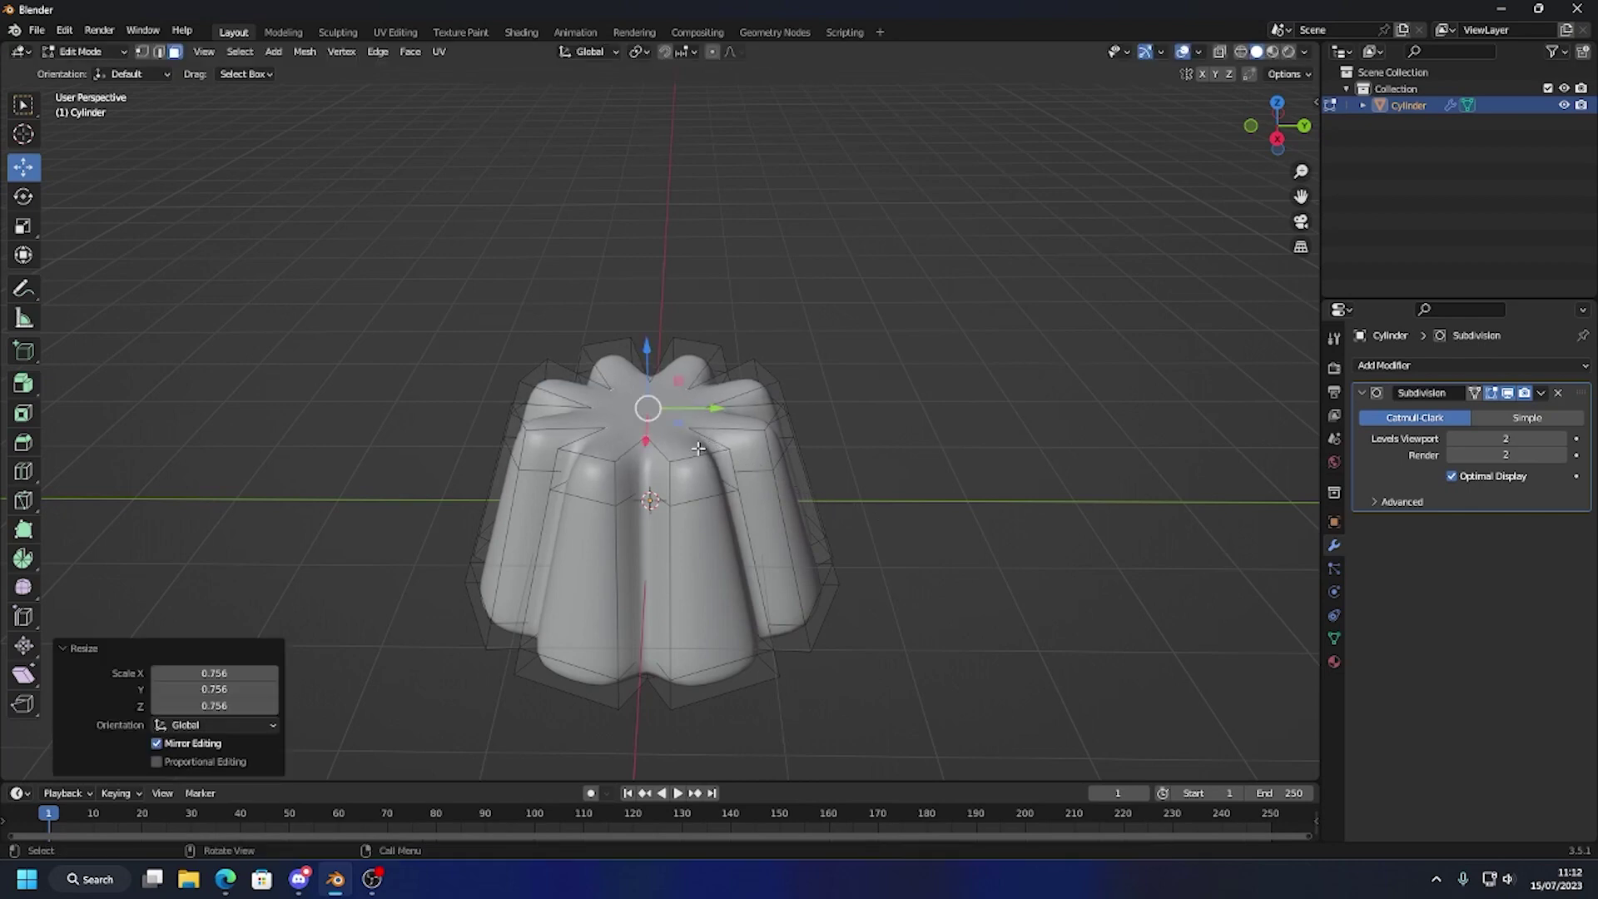
Grow the selection to the surrounding top faces, scale them down to about 0.95 and return to Object Mode
{"action": "key", "text": "ctrl"}
{"action": "key", "text": "ctrl+KP_Add"}
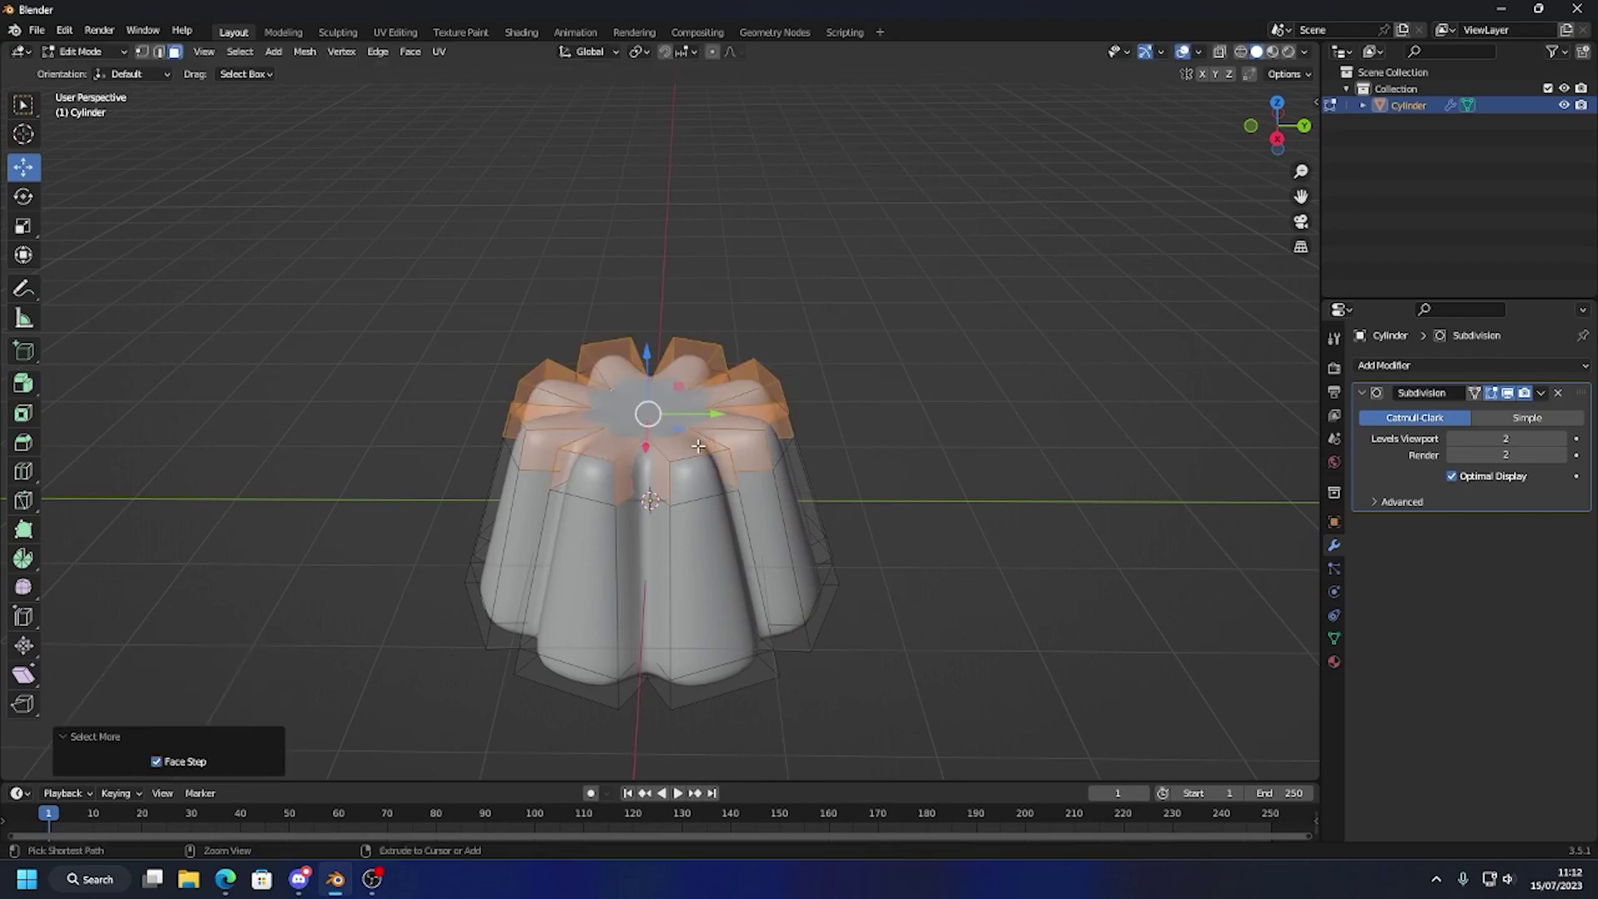
{"action": "key", "text": "s"}
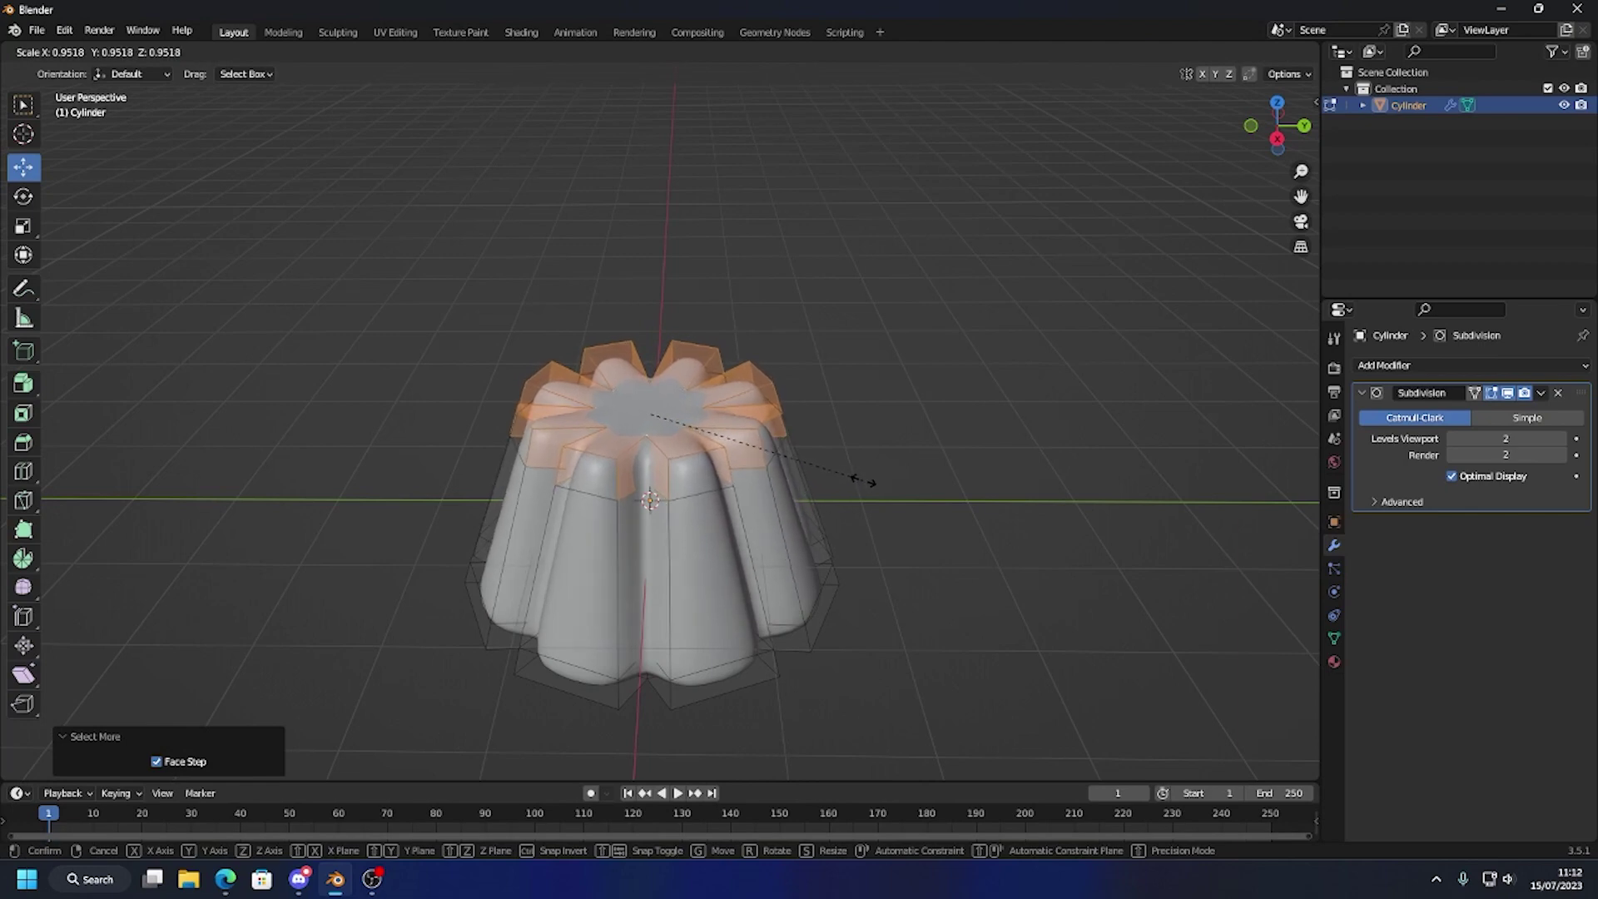
{"action": "left_click", "coordinate": [859, 481]}
{"action": "key", "text": "Tab"}
{"action": "middle_click_drag", "start_coordinate": [921, 626], "coordinate": [954, 548]}
{"action": "scroll", "coordinate": [832, 563], "scroll_direction": "down", "scroll_amount": 1}
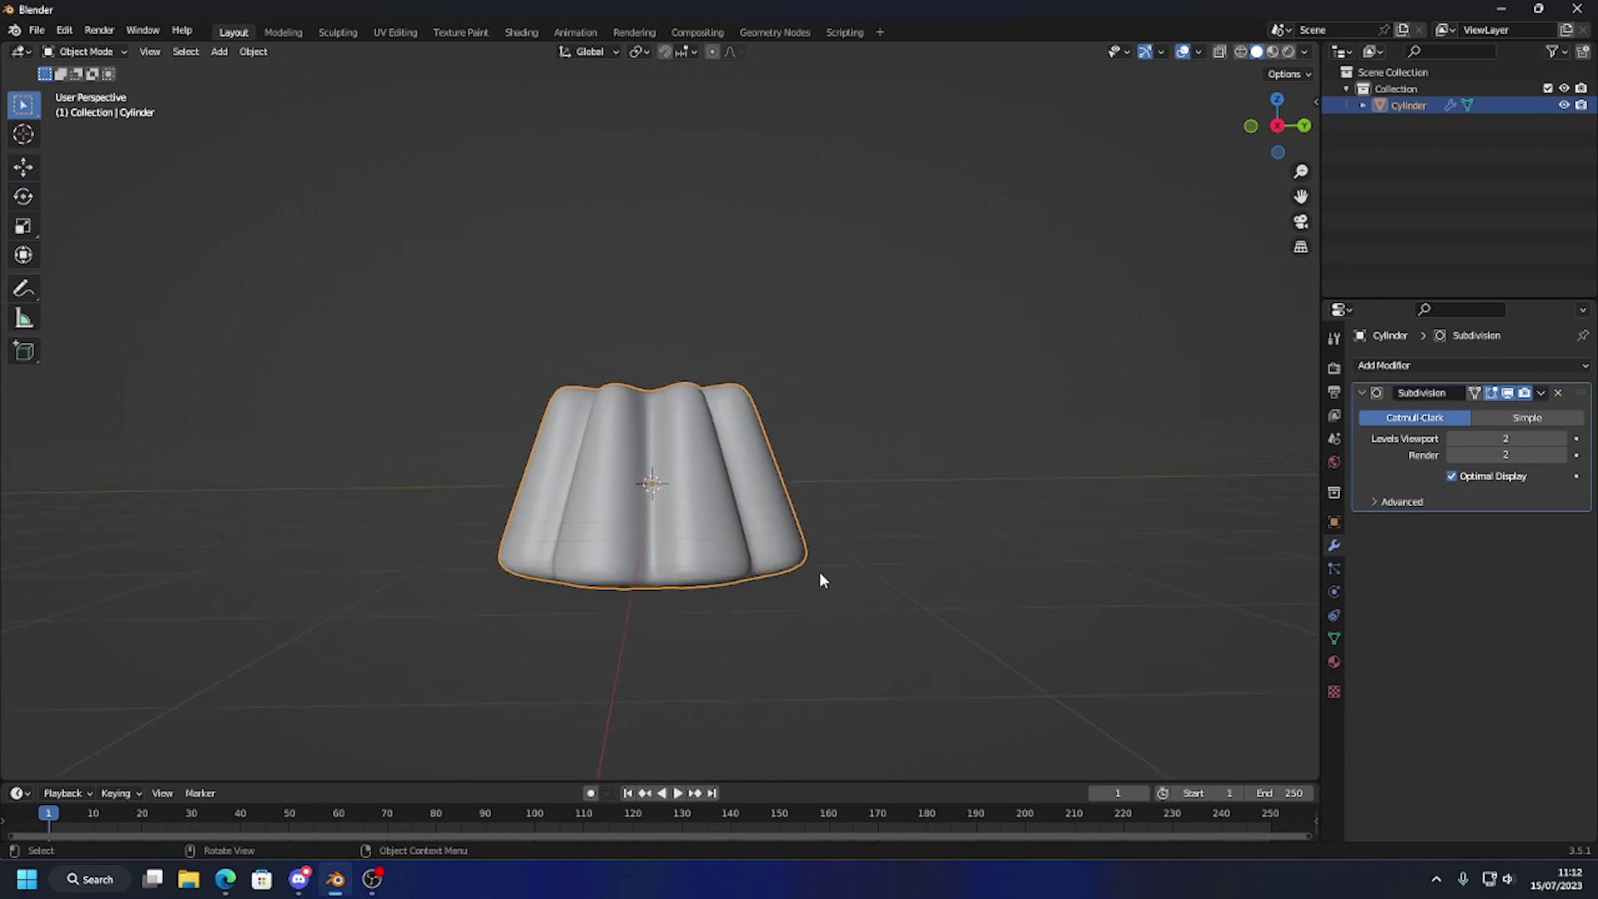
In a side orthographic view, raise the fluted shape along the Z axis until its base sits near the grid floor, and deselect it
{"action": "left_click", "coordinate": [1282, 131]}
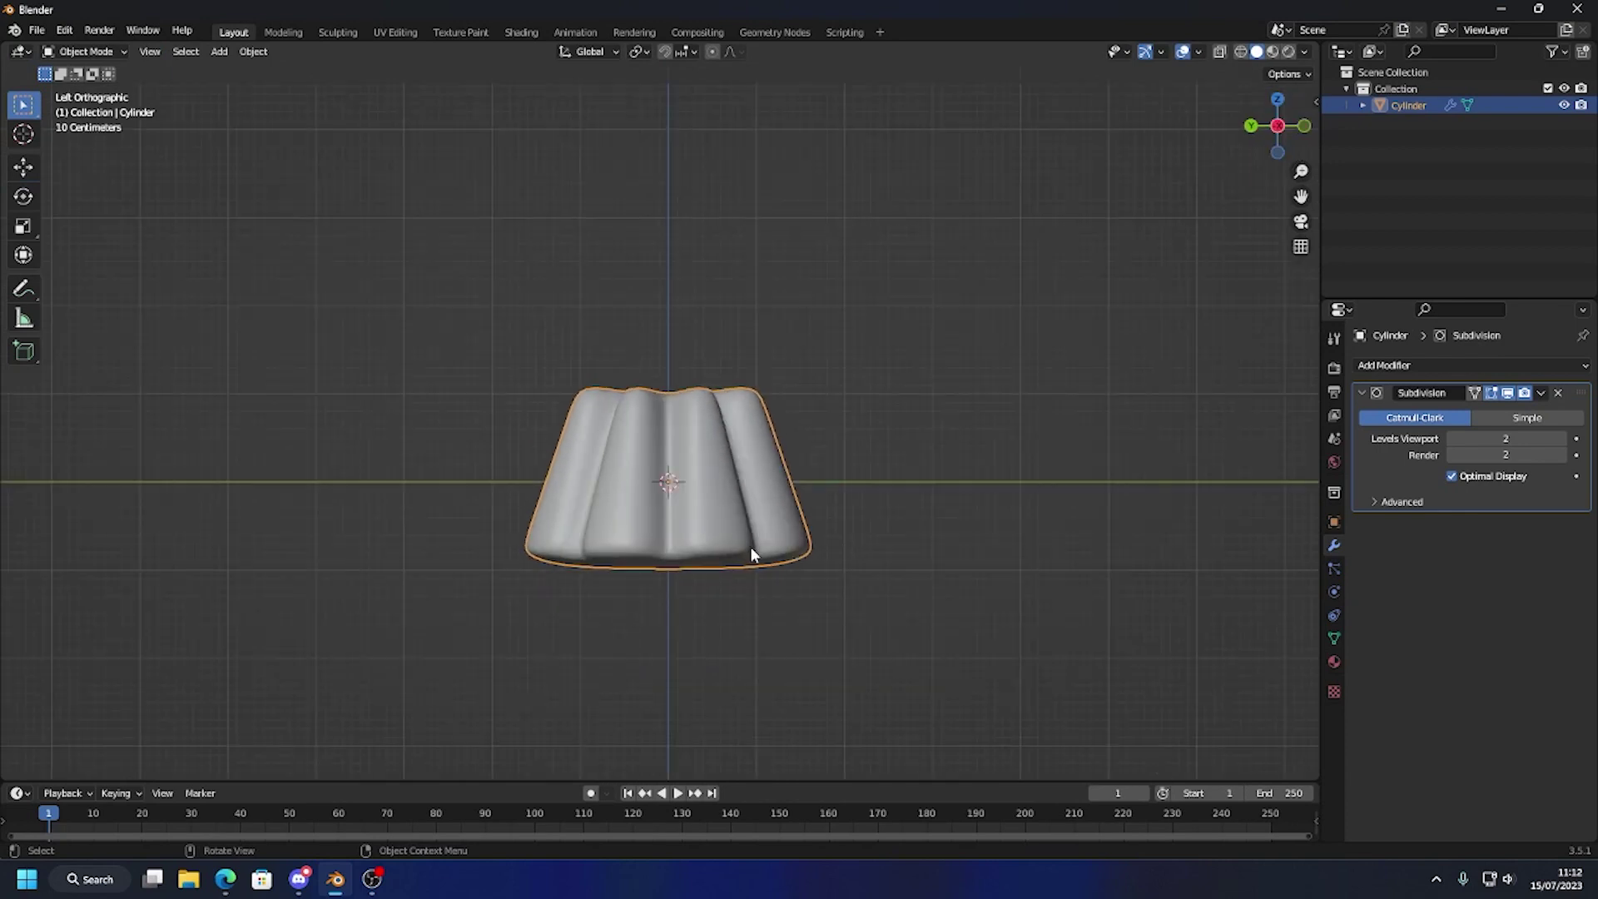
{"action": "left_click", "coordinate": [23, 167]}
{"action": "left_click_drag", "start_coordinate": [674, 429], "coordinate": [663, 333]}
{"action": "key", "text": "Tab"}
{"action": "middle_click_drag", "start_coordinate": [849, 521], "coordinate": [819, 500]}
{"action": "left_click", "coordinate": [841, 410]}
{"action": "key", "text": "Tab"}
{"action": "left_click", "coordinate": [847, 401]}
{"action": "scroll", "coordinate": [761, 514], "scroll_direction": "up", "scroll_amount": 1}
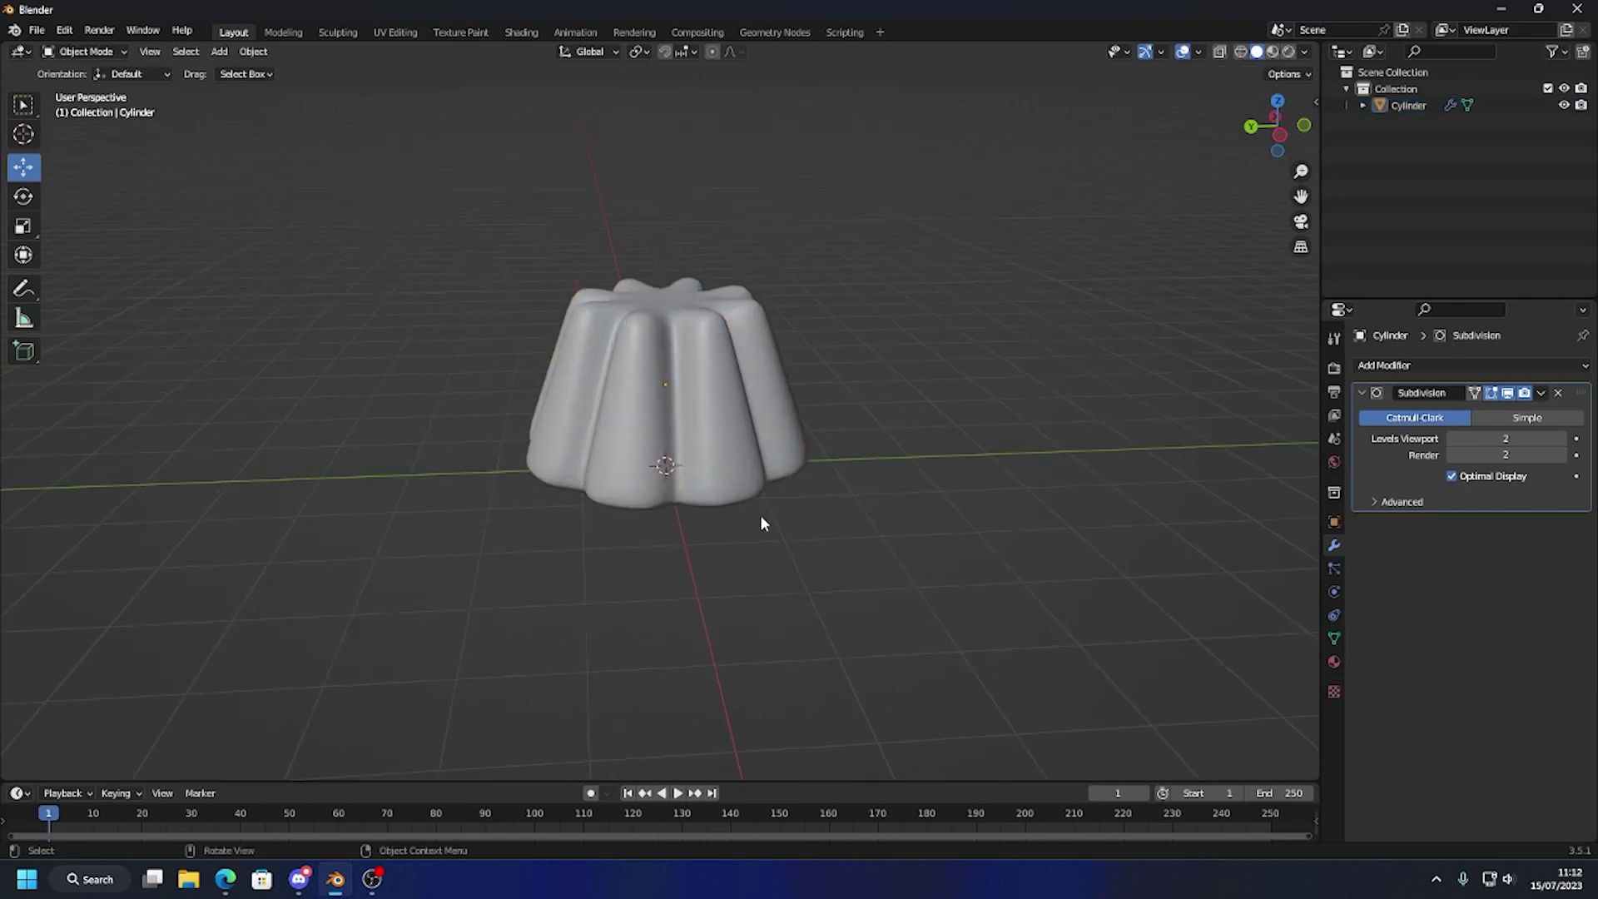
Select the fluted shape, switch the viewport to rendered shading and turn off Scene World lighting
{"action": "scroll", "coordinate": [761, 515], "scroll_direction": "up", "scroll_amount": 3}
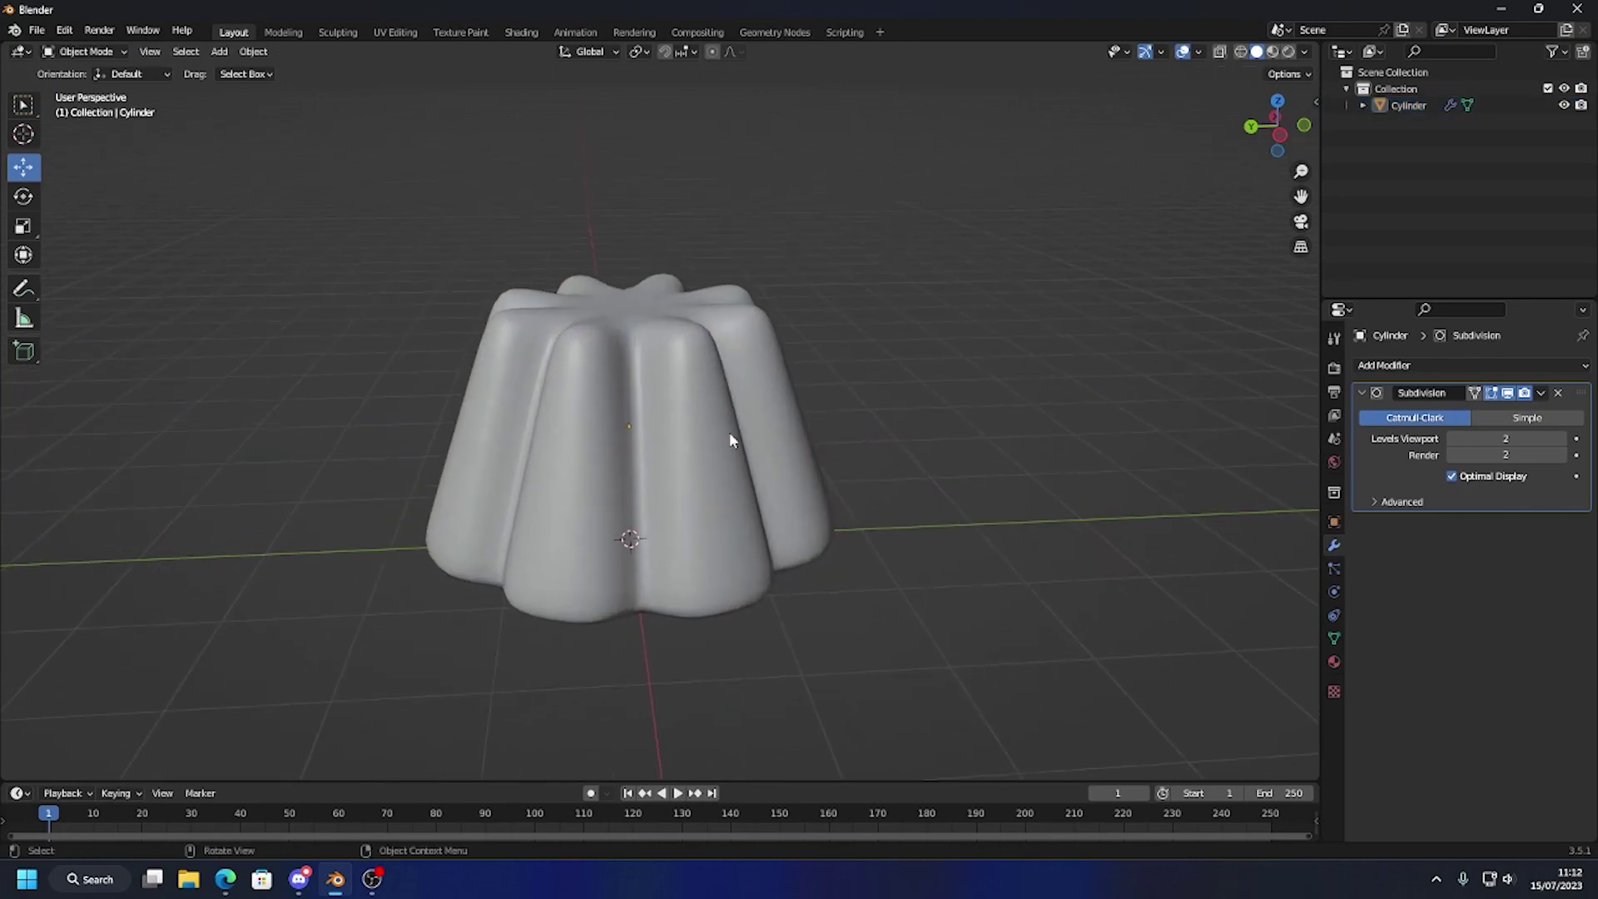
{"action": "middle_click_drag", "start_coordinate": [752, 437], "coordinate": [757, 491]}
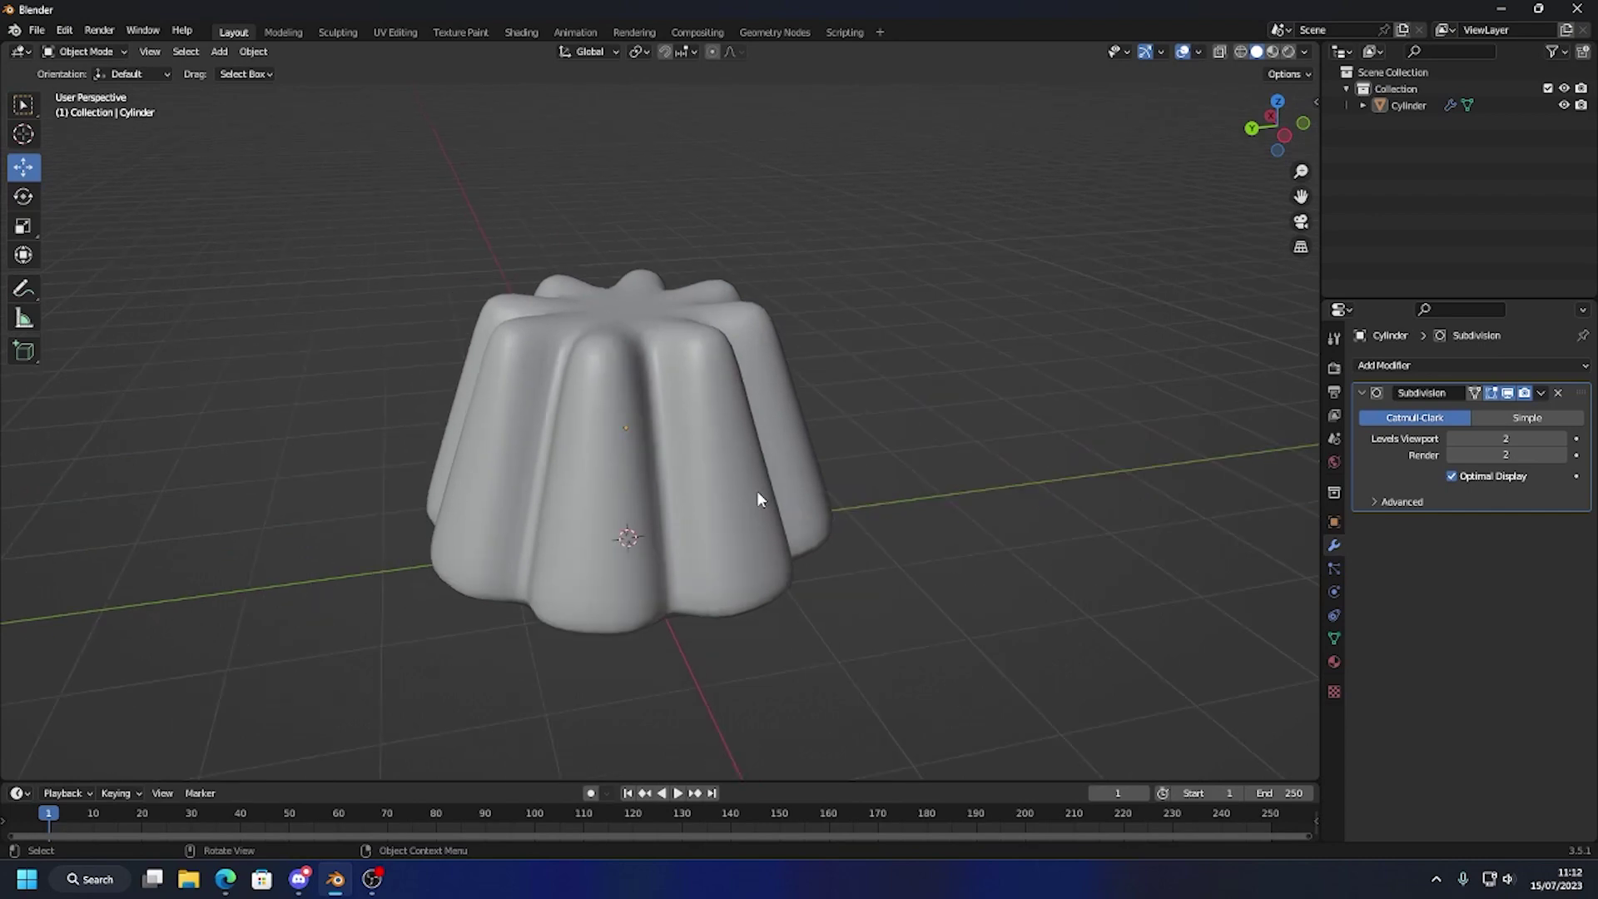
{"action": "left_click", "coordinate": [676, 420]}
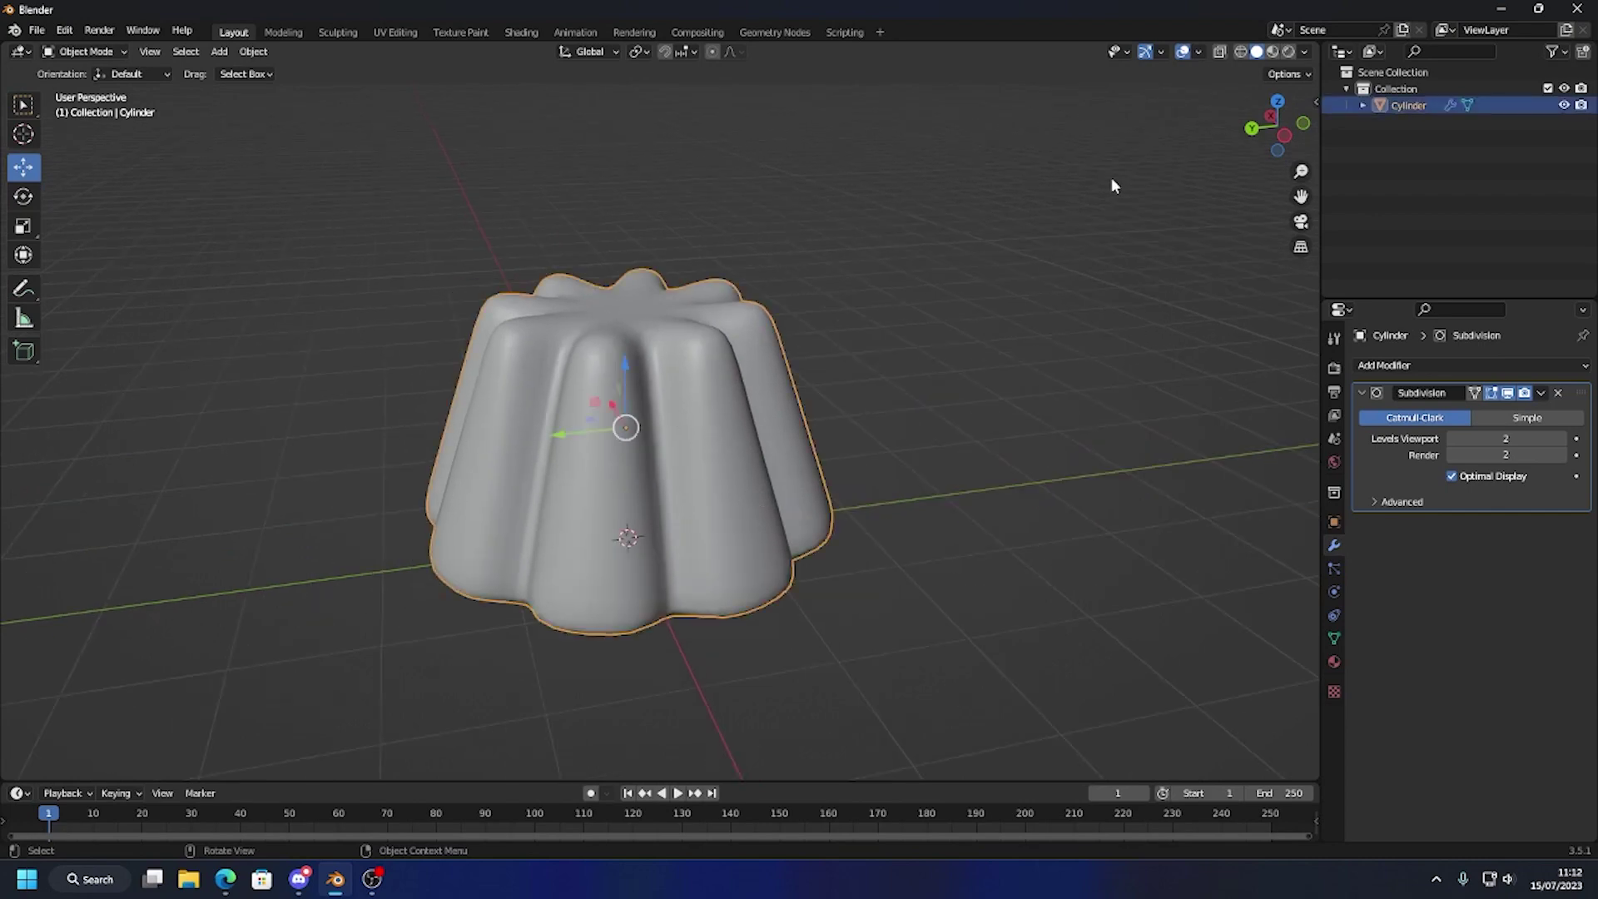
{"action": "left_click", "coordinate": [1289, 52]}
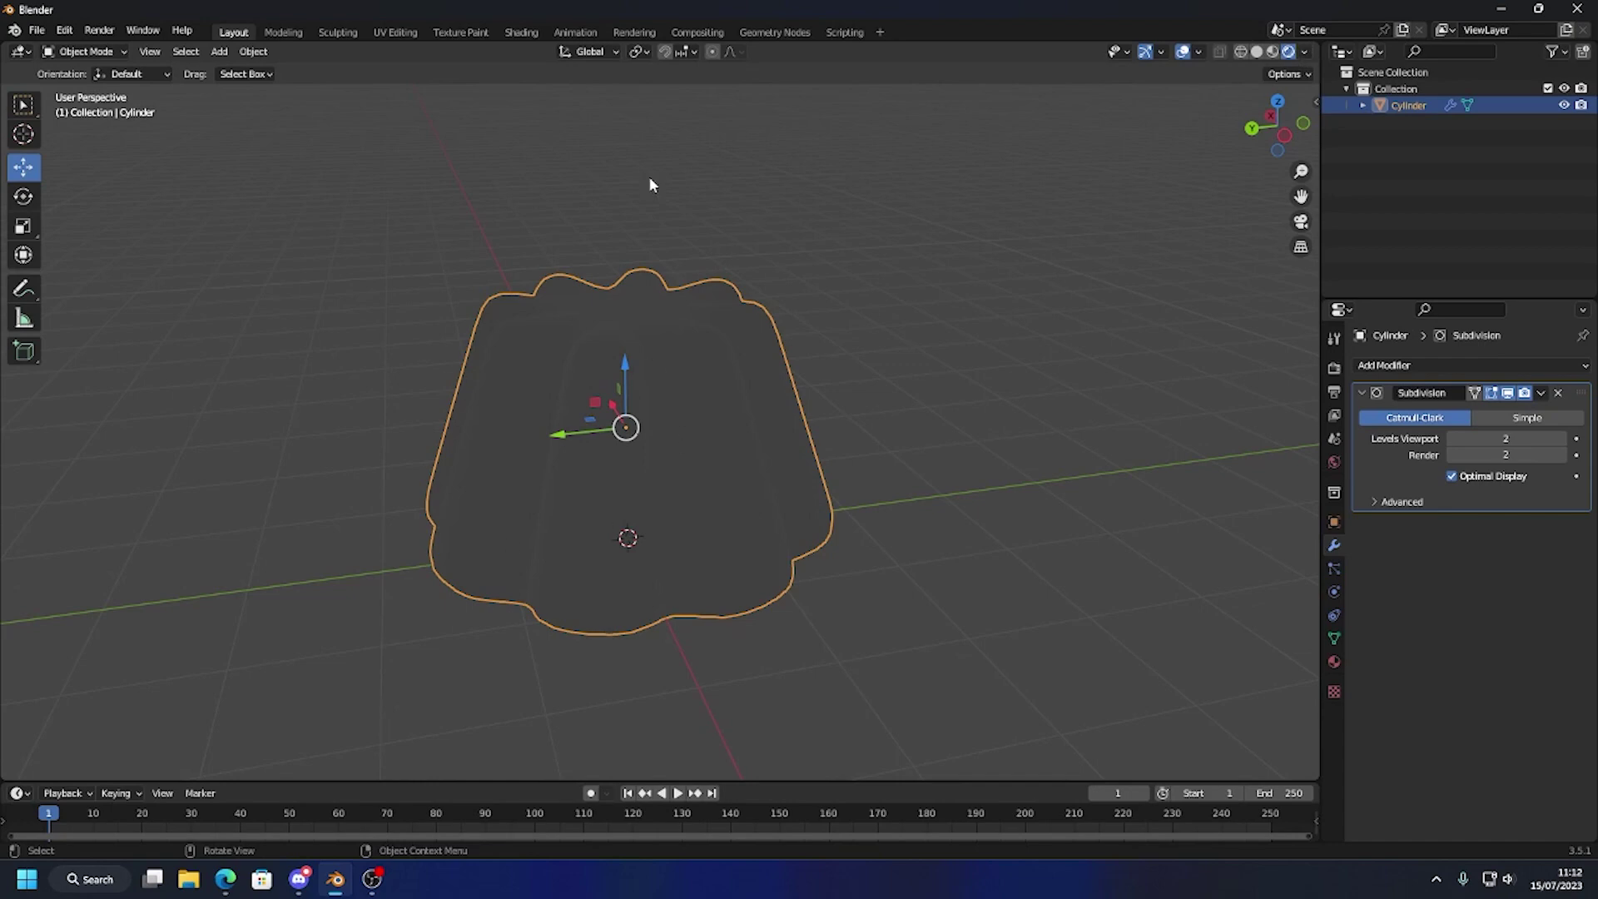
{"action": "left_click", "coordinate": [1305, 51]}
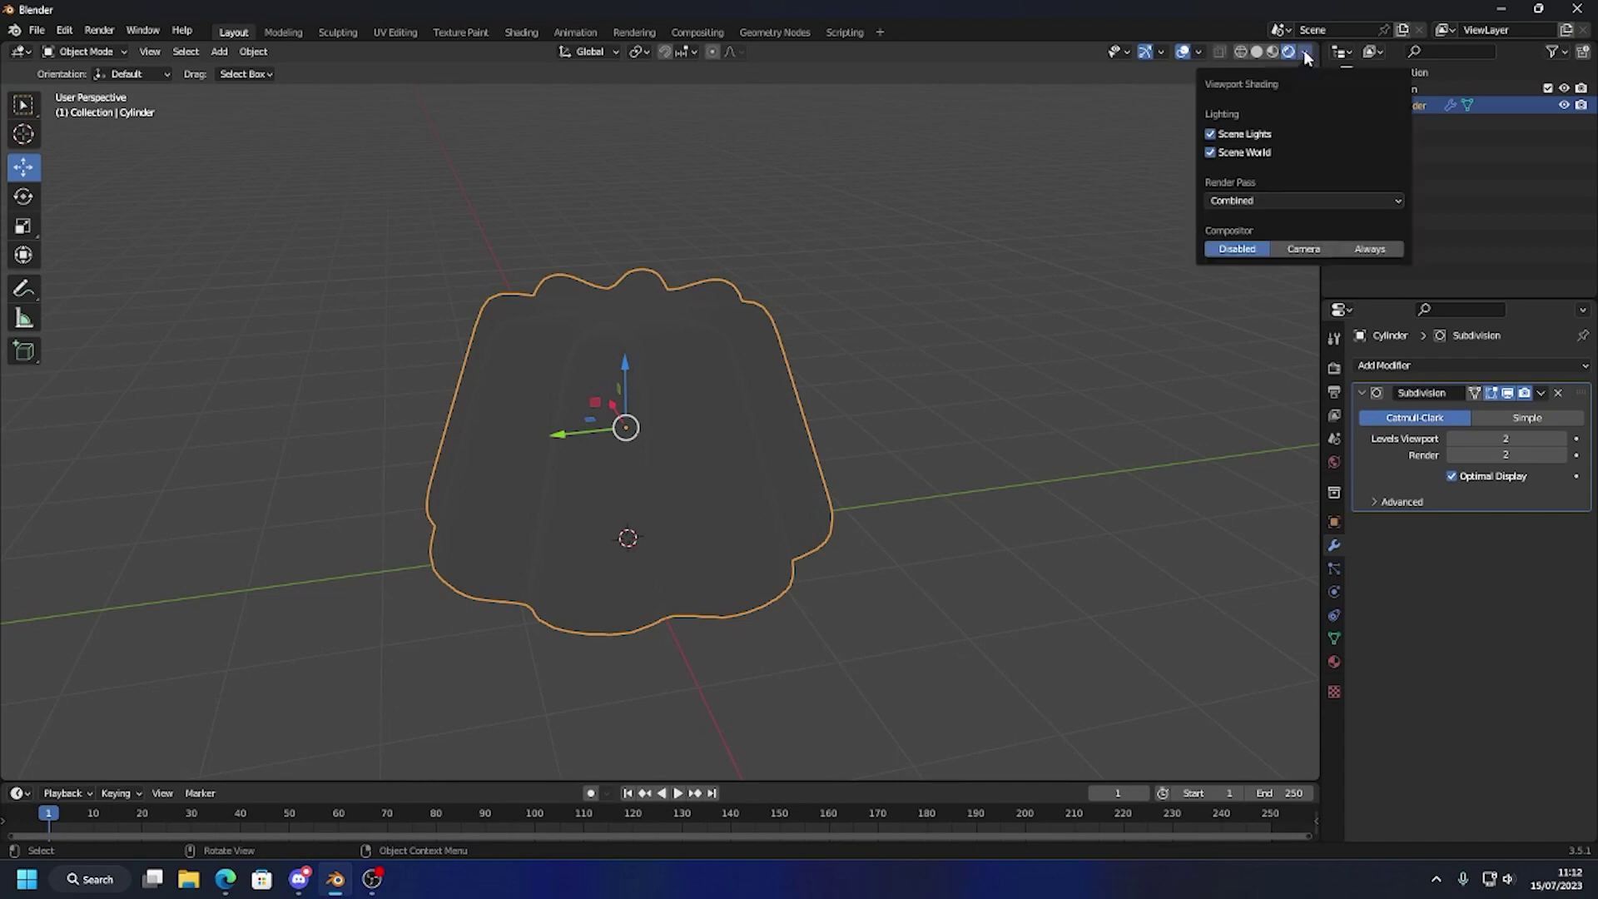
{"action": "left_click", "coordinate": [1238, 154]}
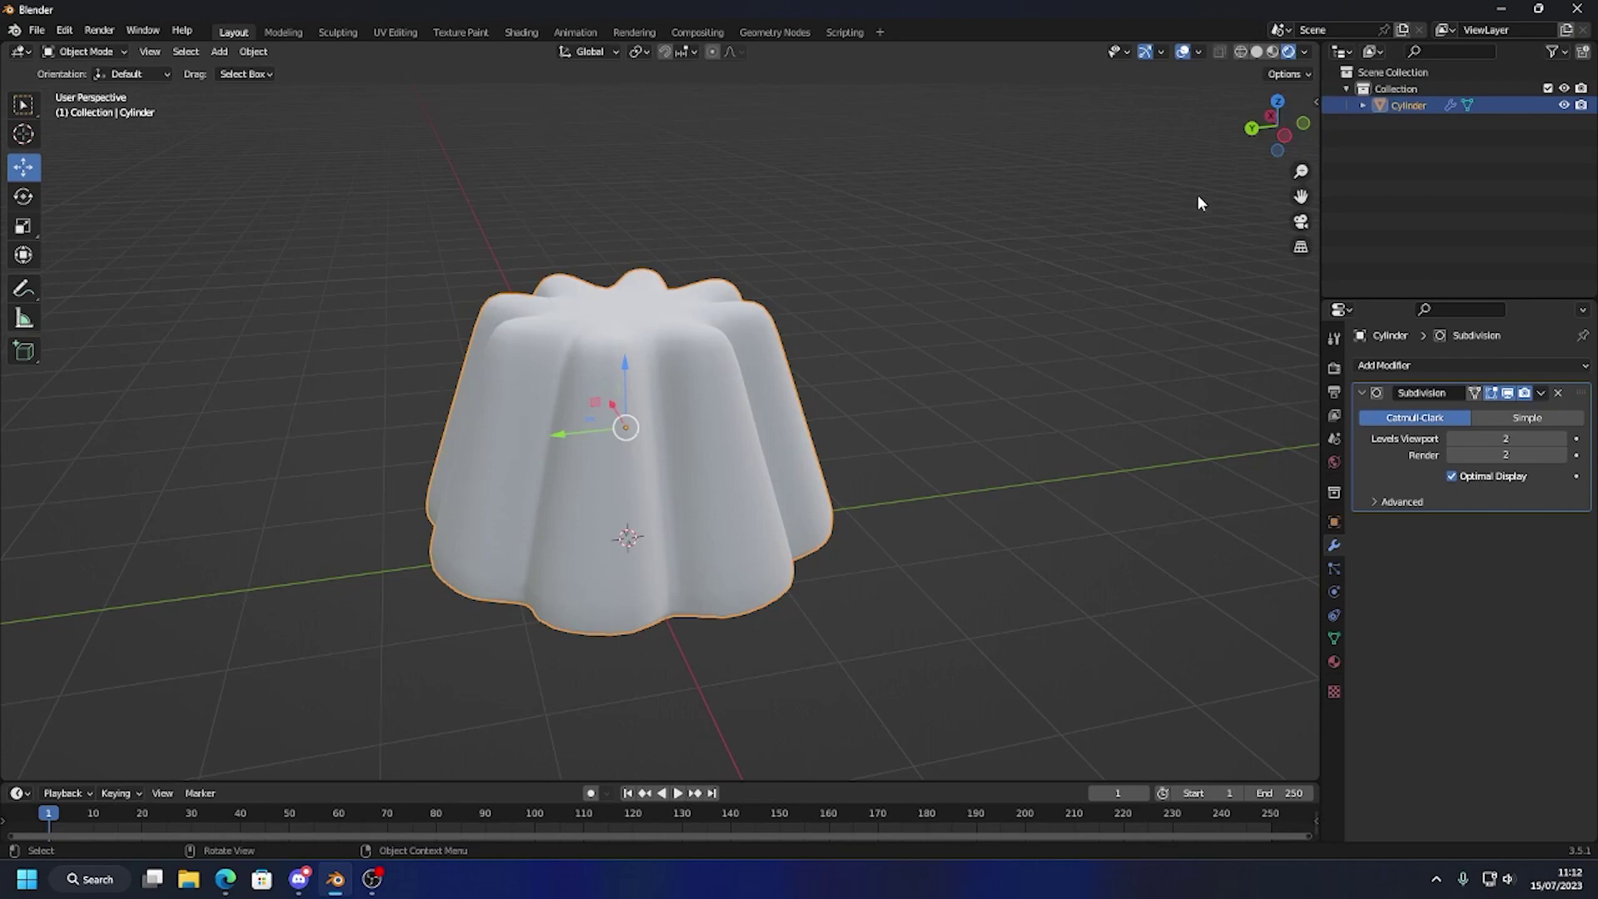
Change the HDRI lighting of the rendered viewport to the second, warm-toned environment preset
{"action": "left_click", "coordinate": [1305, 54]}
{"action": "left_click", "coordinate": [1305, 194]}
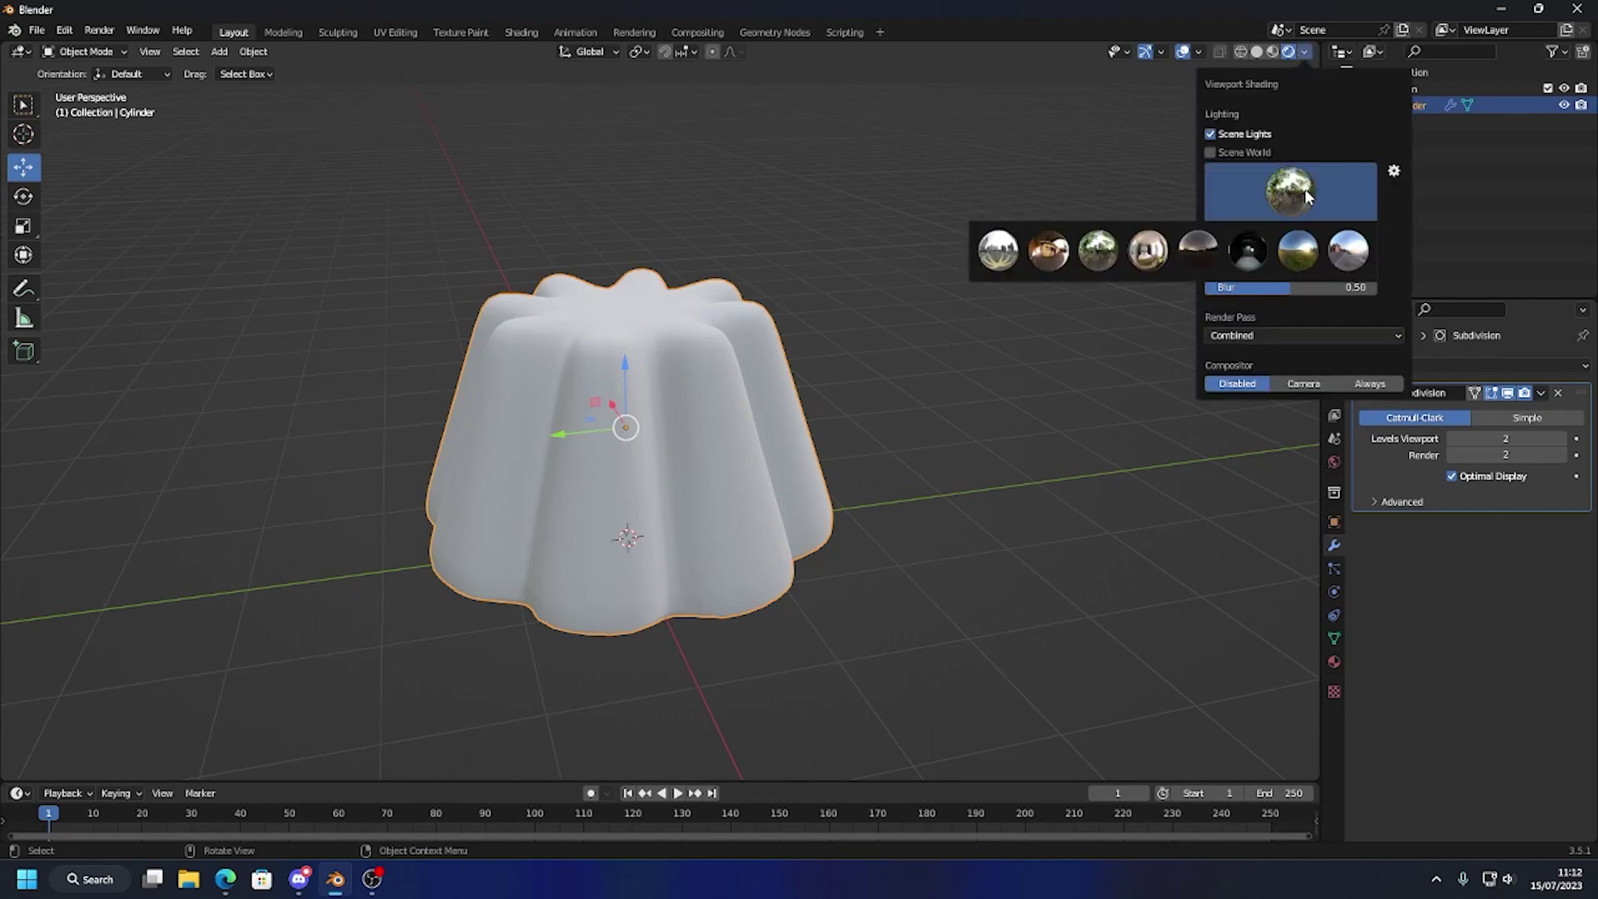
{"action": "left_click", "coordinate": [1050, 254]}
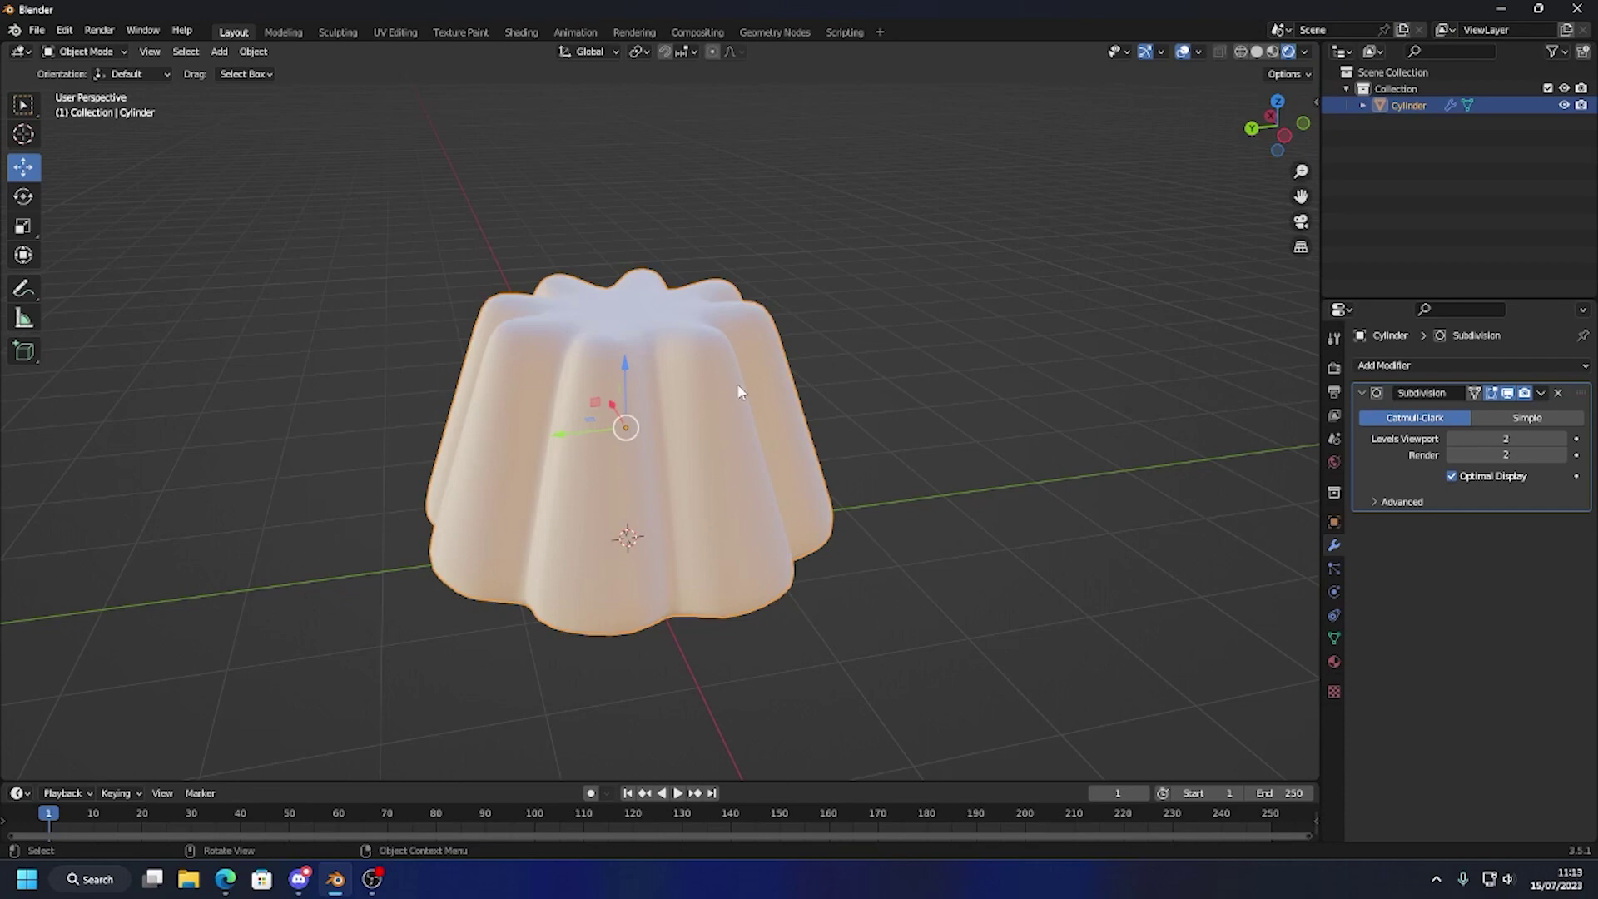
Give the fluted shape a new material and set its base color to a saturated red
{"action": "left_click", "coordinate": [1334, 664]}
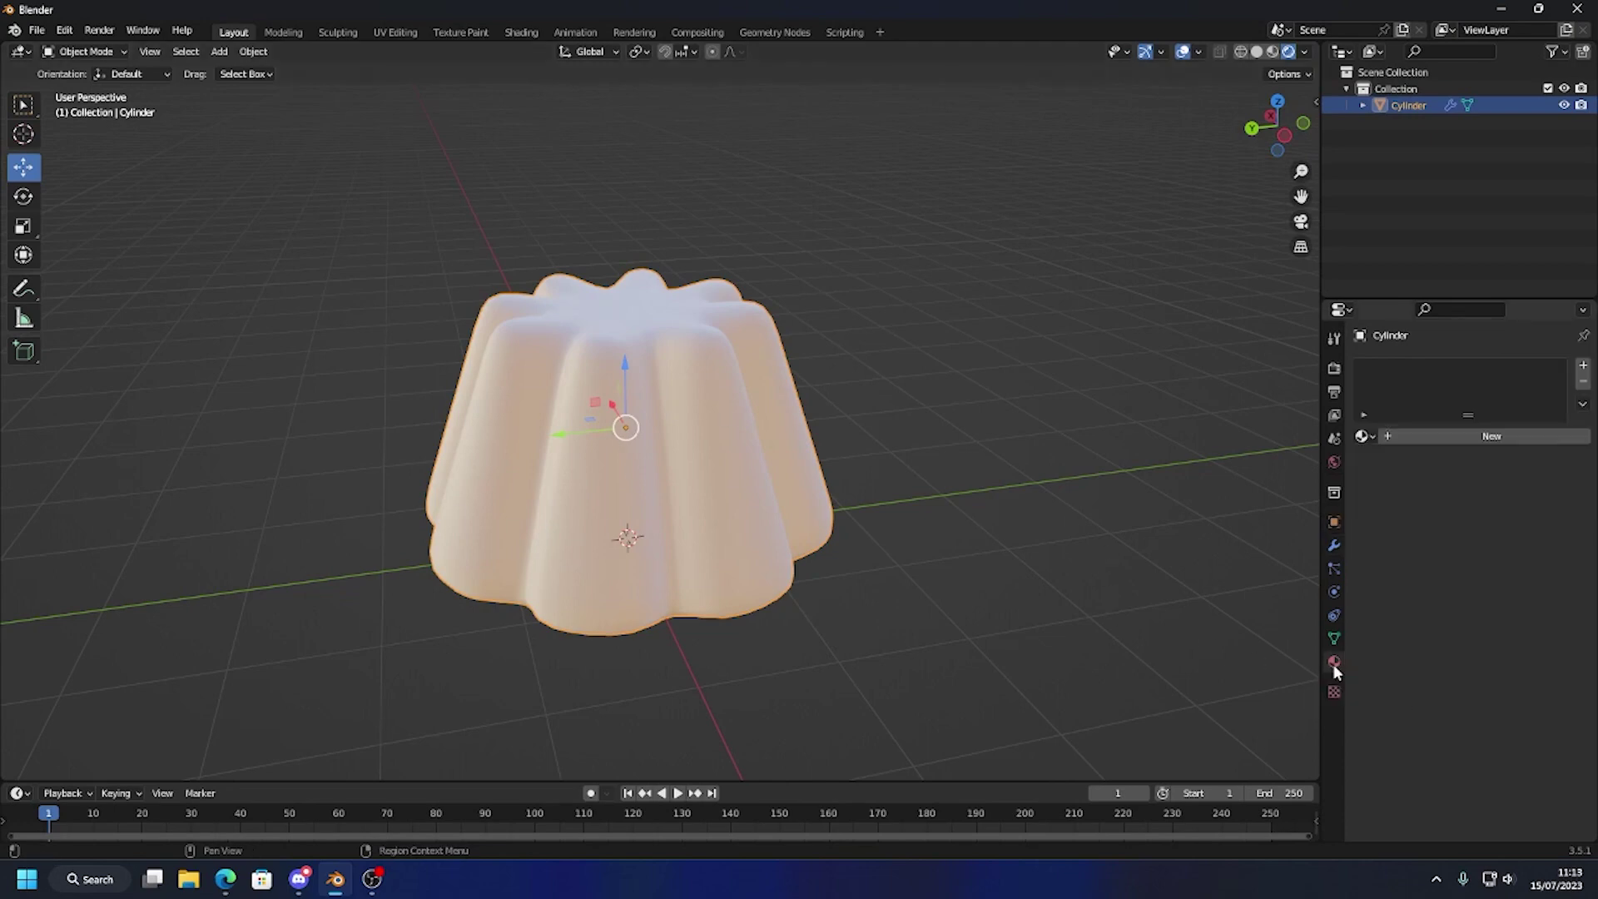
{"action": "left_click", "coordinate": [1432, 435]}
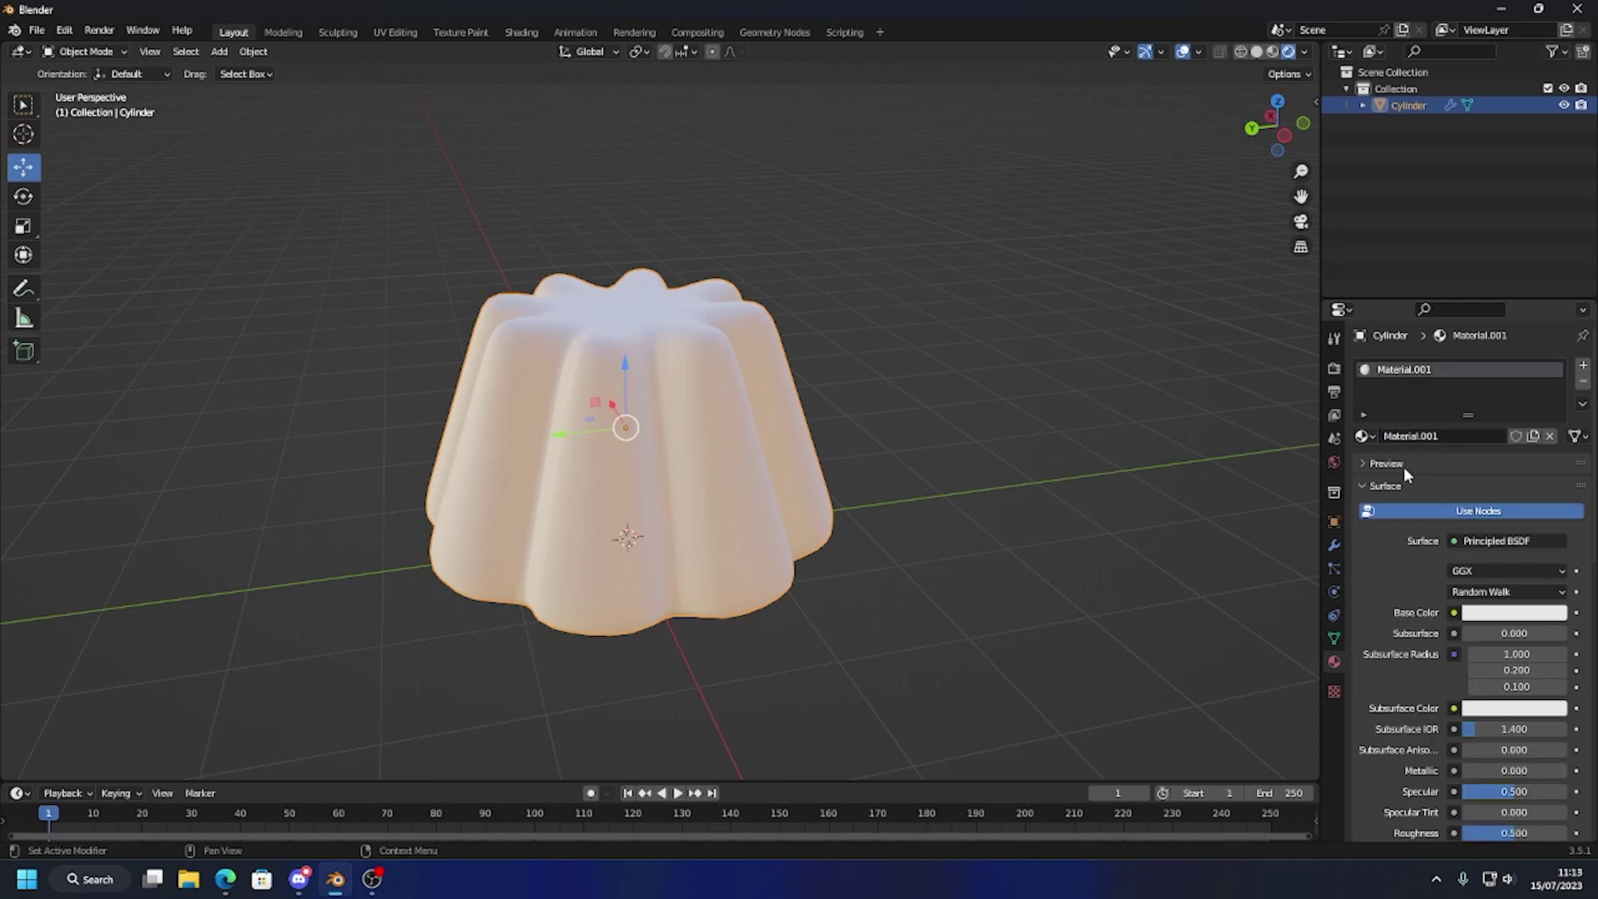
{"action": "left_click", "coordinate": [1501, 616]}
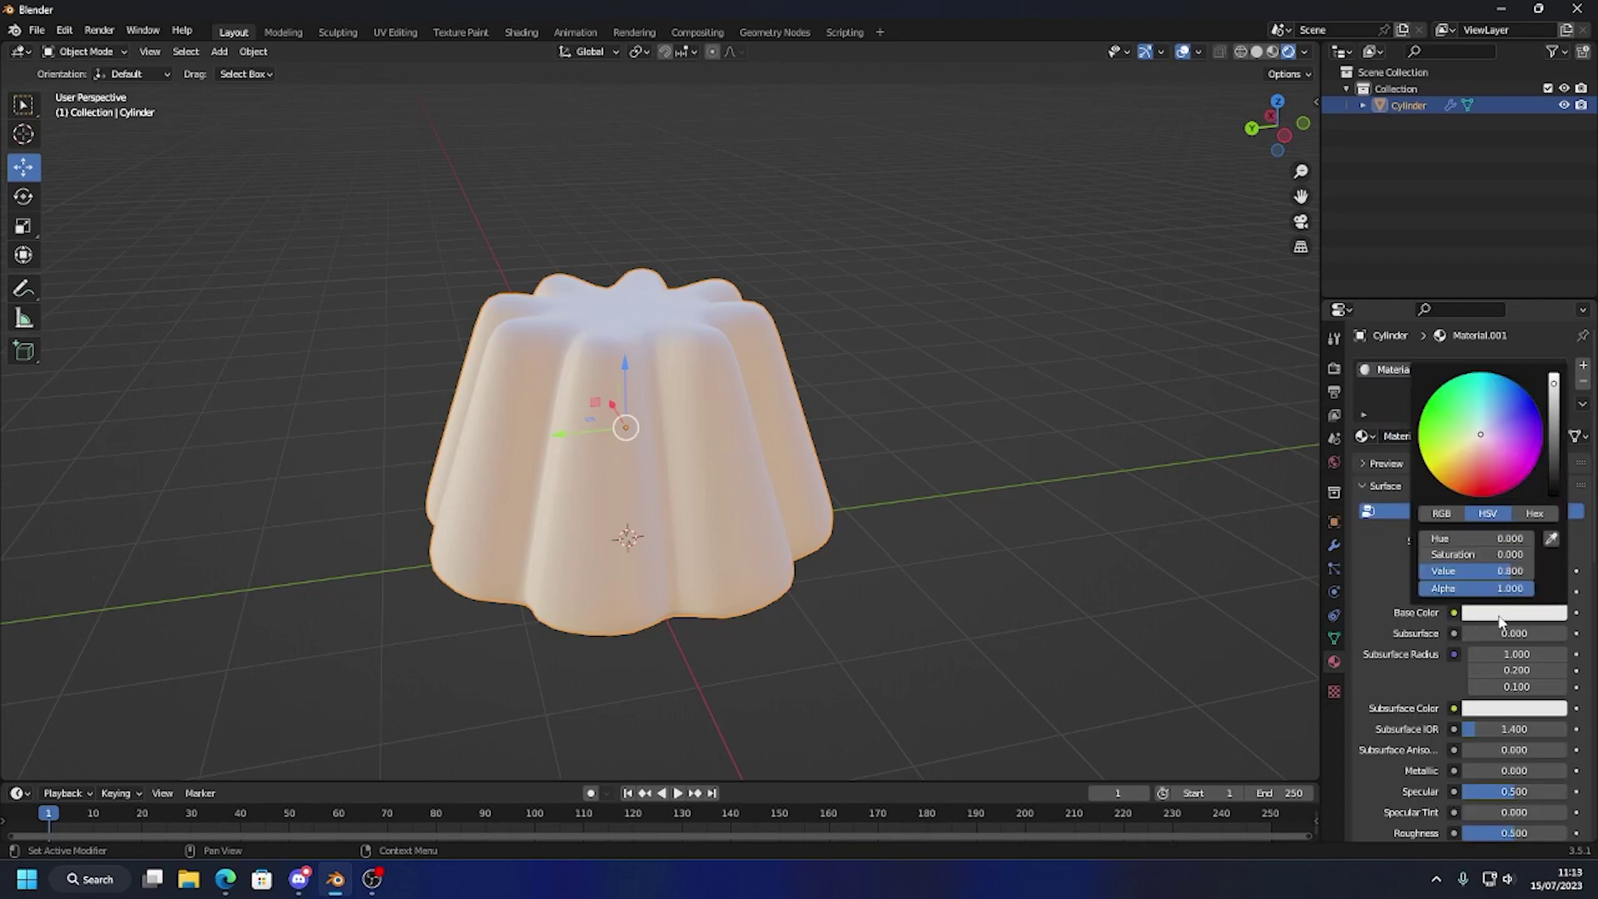
{"action": "left_click_drag", "start_coordinate": [1481, 434], "coordinate": [1478, 490]}
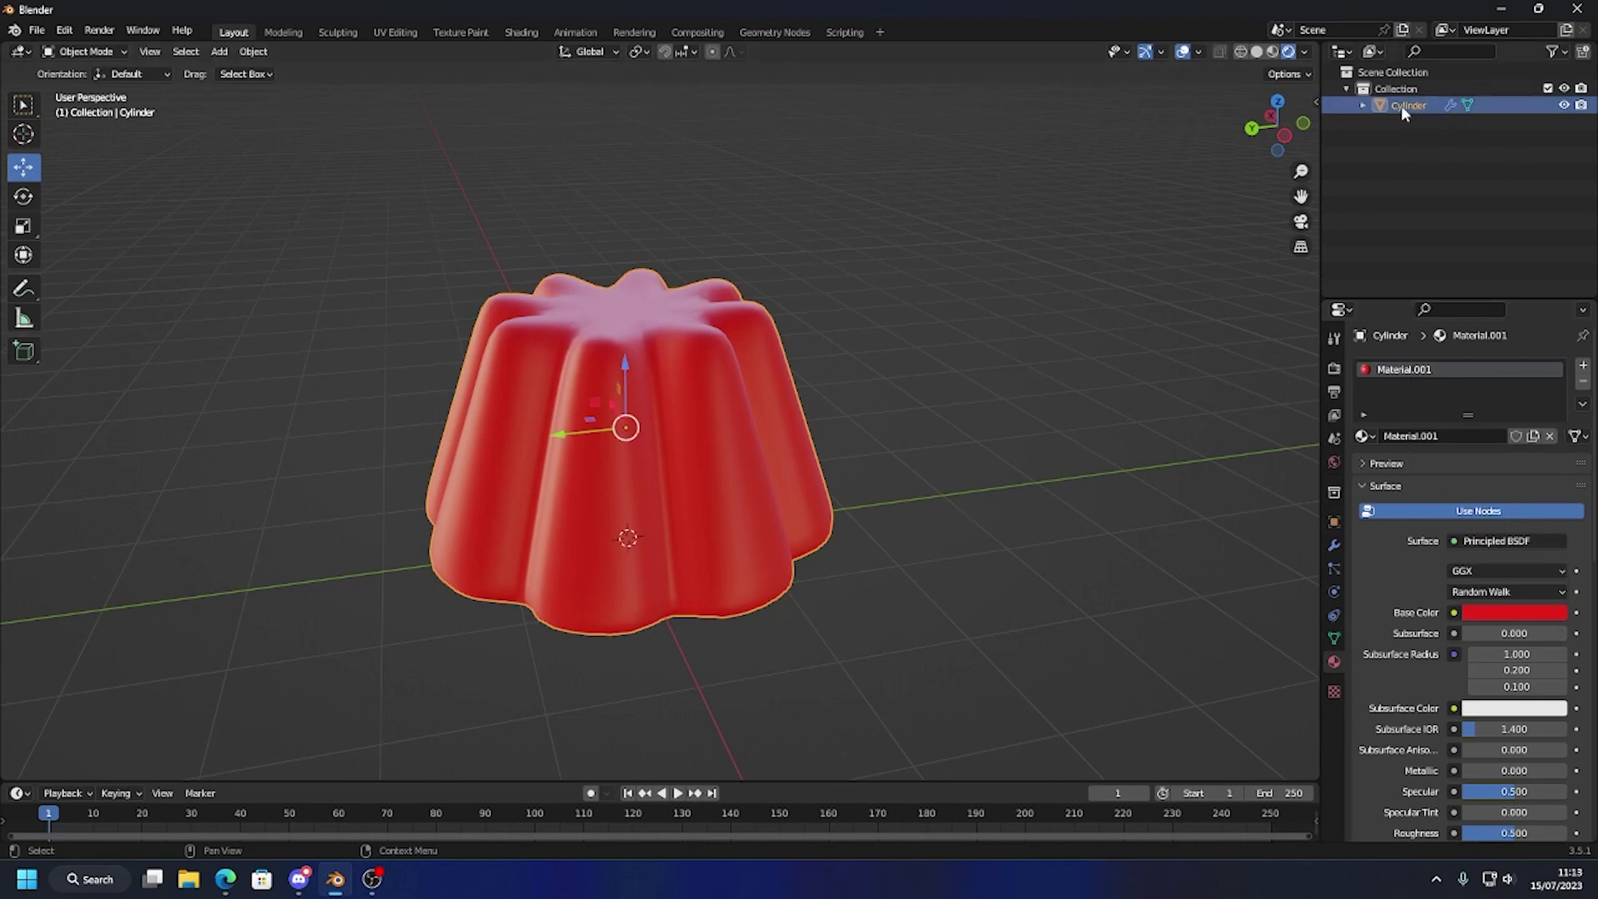
Rename the fluted cylinder object as JELLO
{"action": "right_click", "coordinate": [1422, 108]}
{"action": "key", "text": "Escape"}
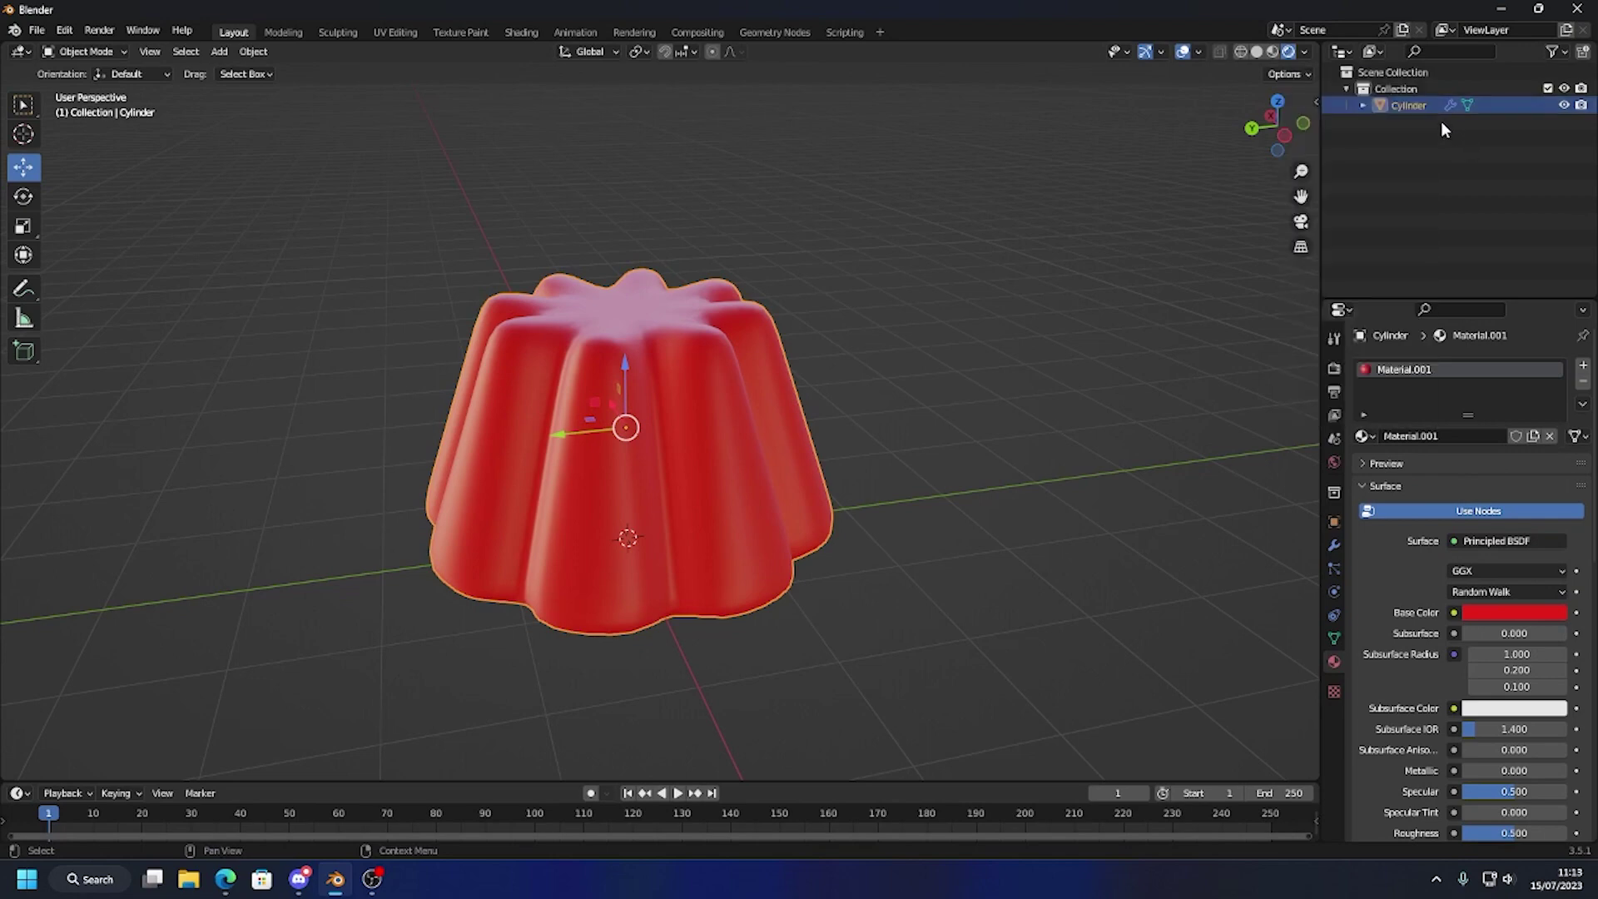
{"action": "double_click", "coordinate": [1419, 105]}
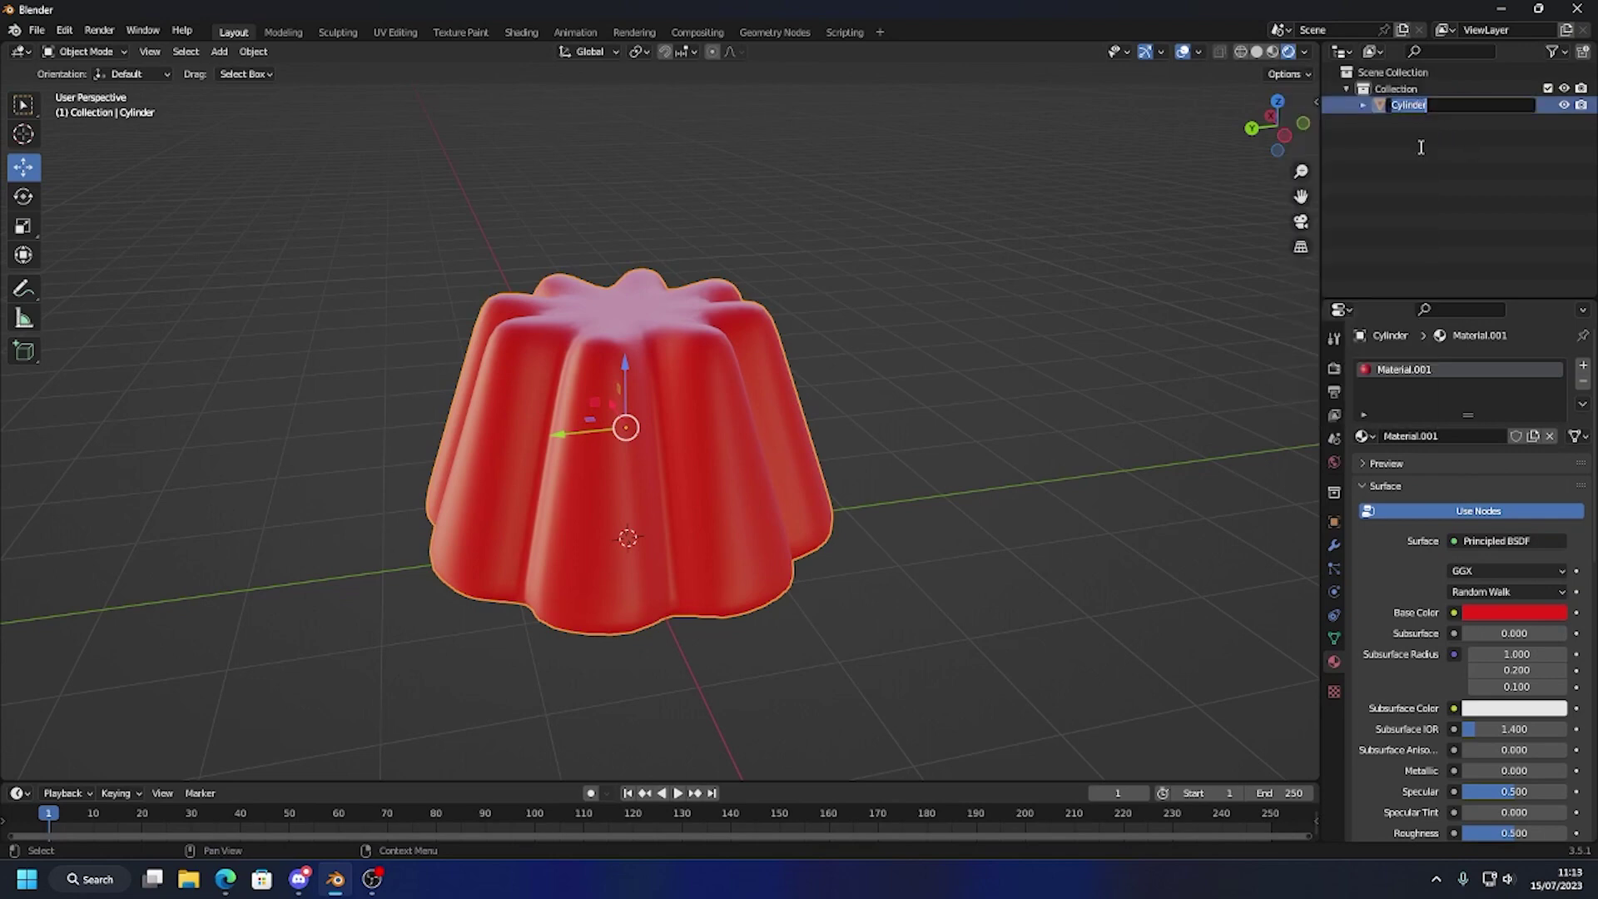
{"action": "type", "text": "Je"}
{"action": "key", "text": "Return"}
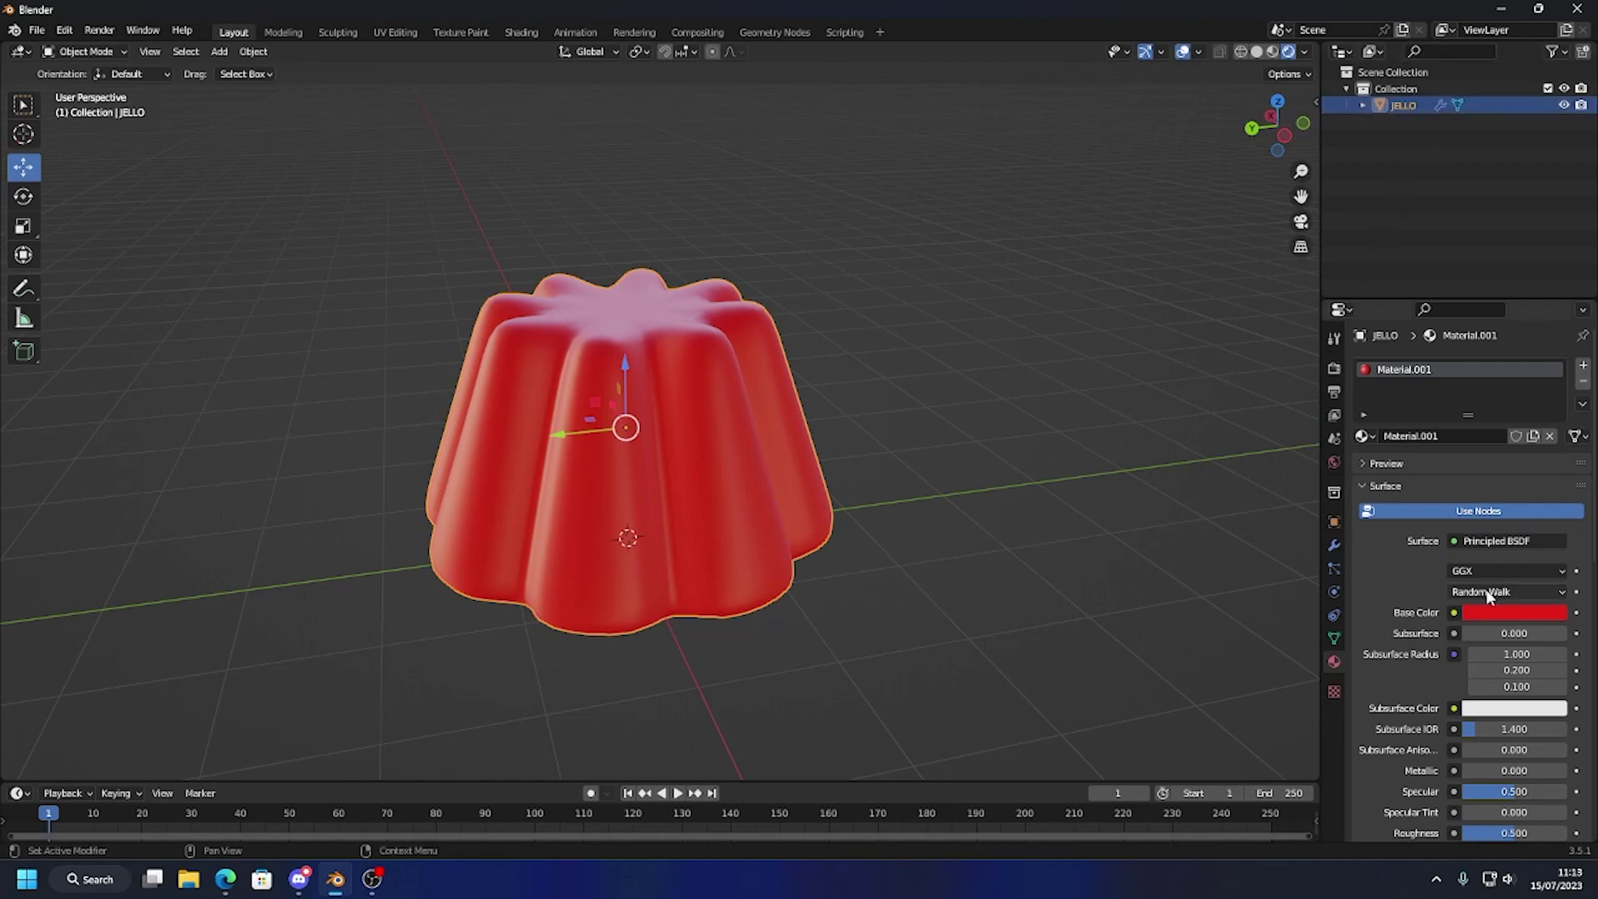
Rename the red material as RED_JELLO
{"action": "scroll", "coordinate": [1581, 383], "scroll_direction": "down", "scroll_amount": 1}
{"action": "scroll", "coordinate": [1582, 383], "scroll_direction": "up", "scroll_amount": 1}
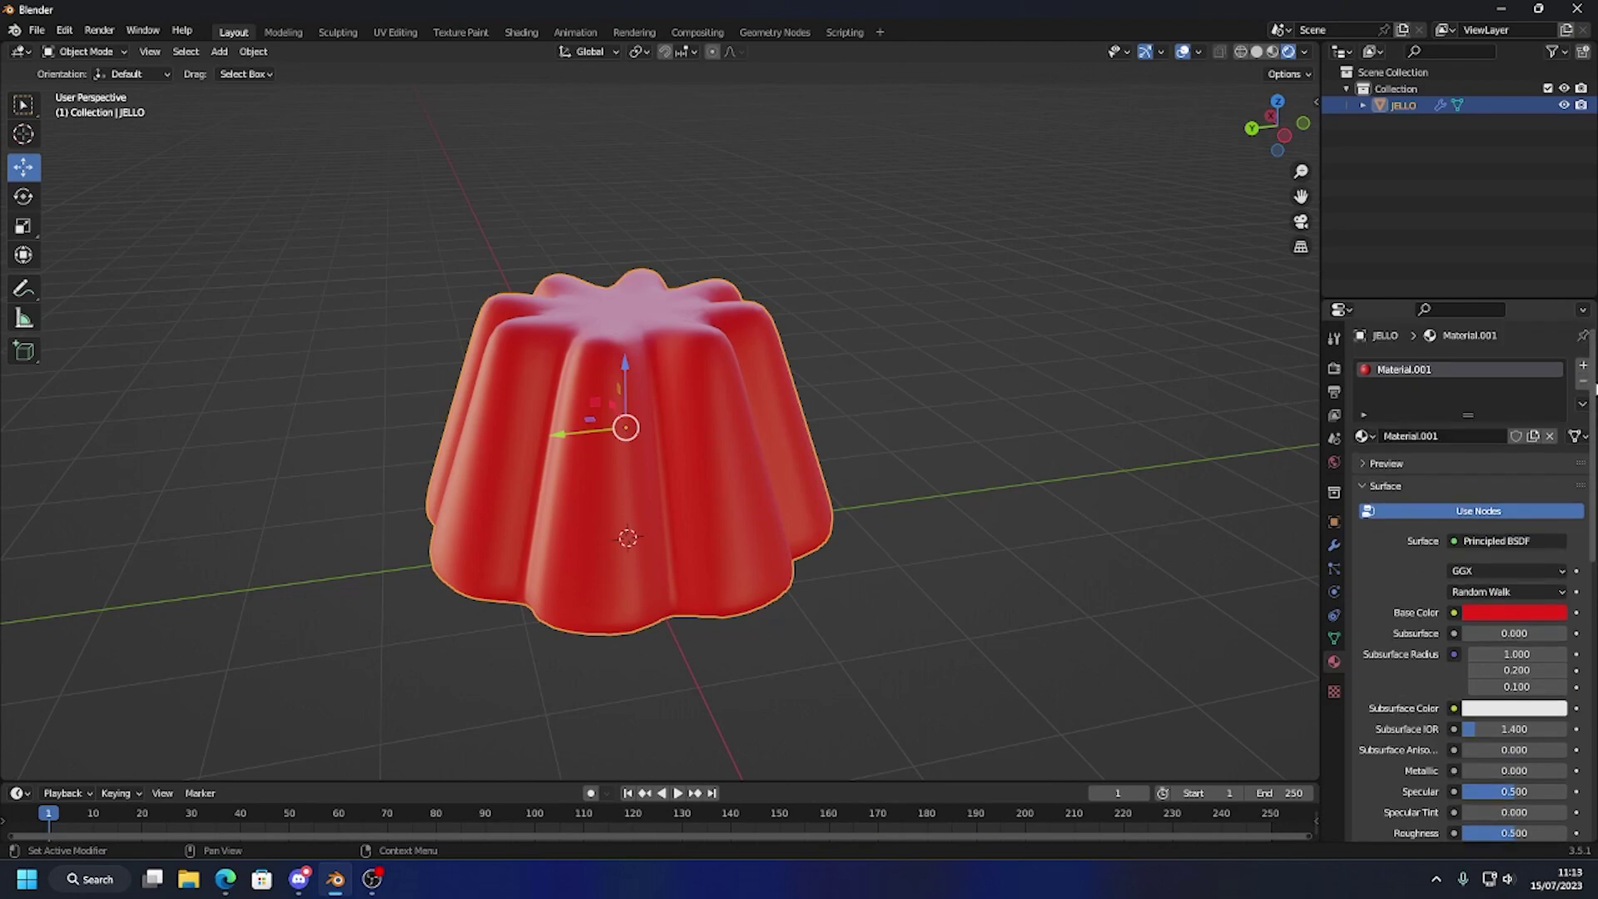
{"action": "double_click", "coordinate": [1396, 369]}
{"action": "type", "text": "JELLO"}
{"action": "key", "text": "Return"}
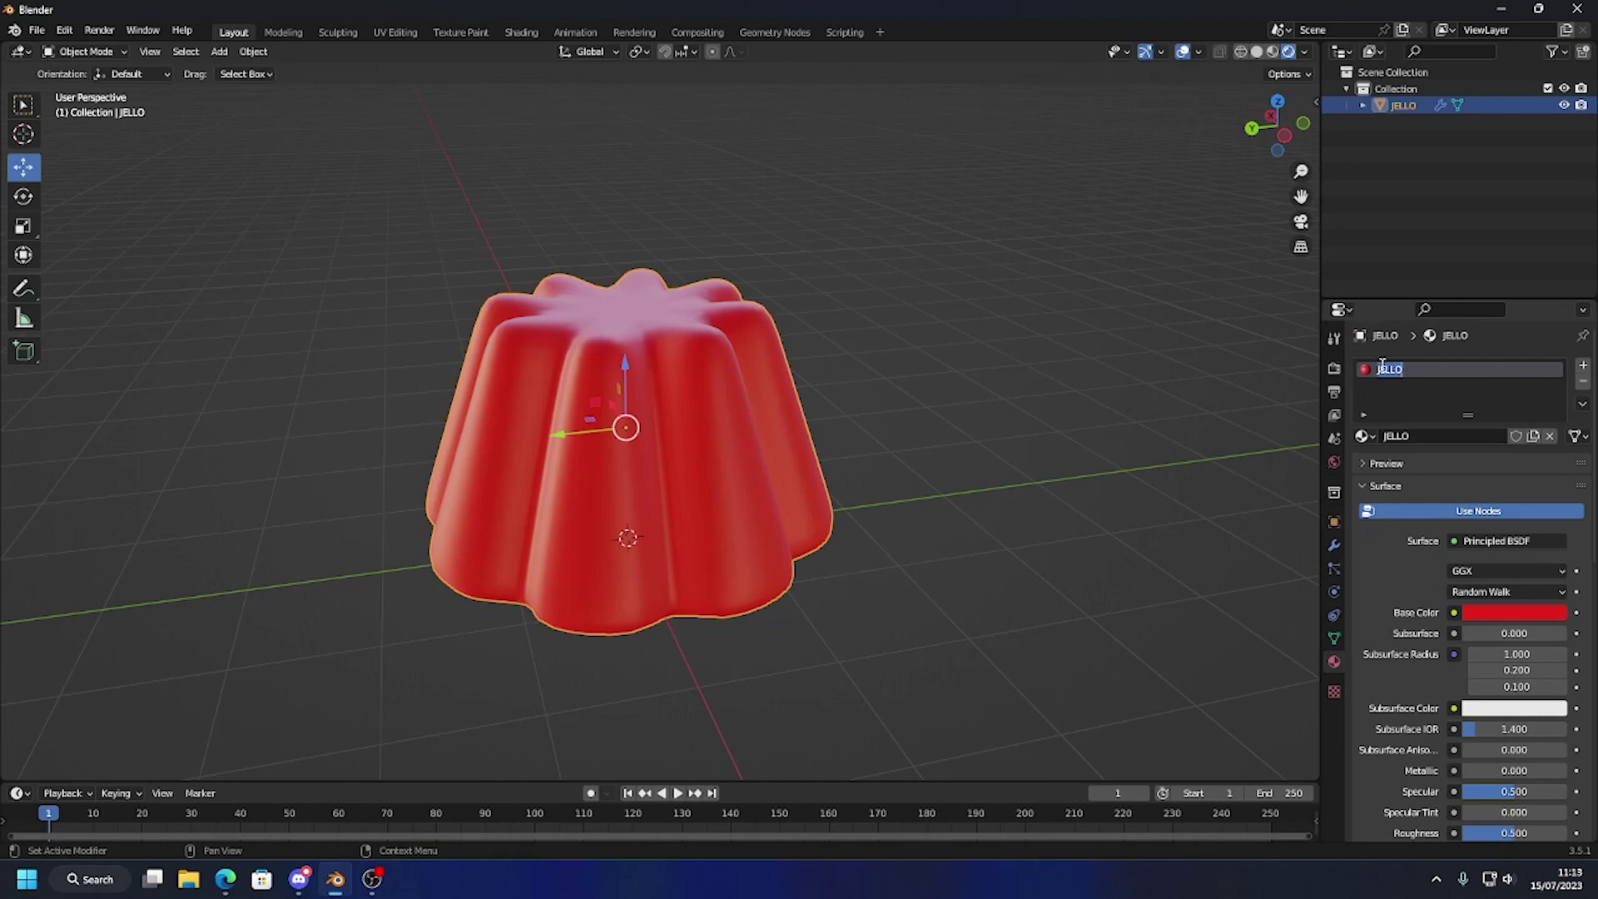
{"action": "type", "text": "RED"}
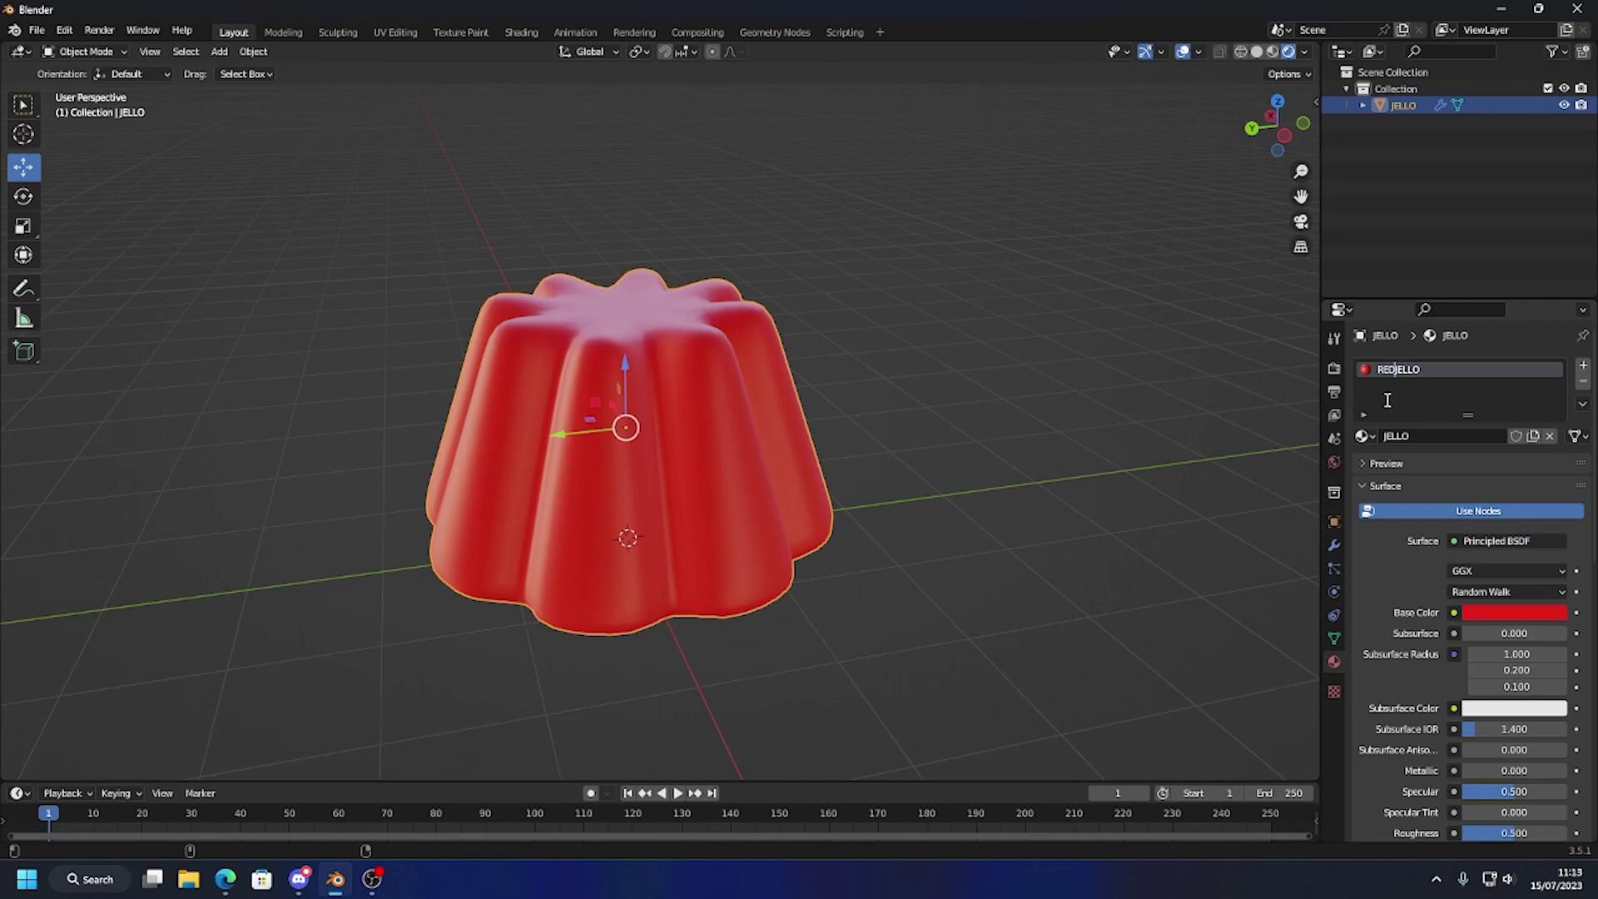
{"action": "type", "text": "_"}
{"action": "key", "text": "Return"}
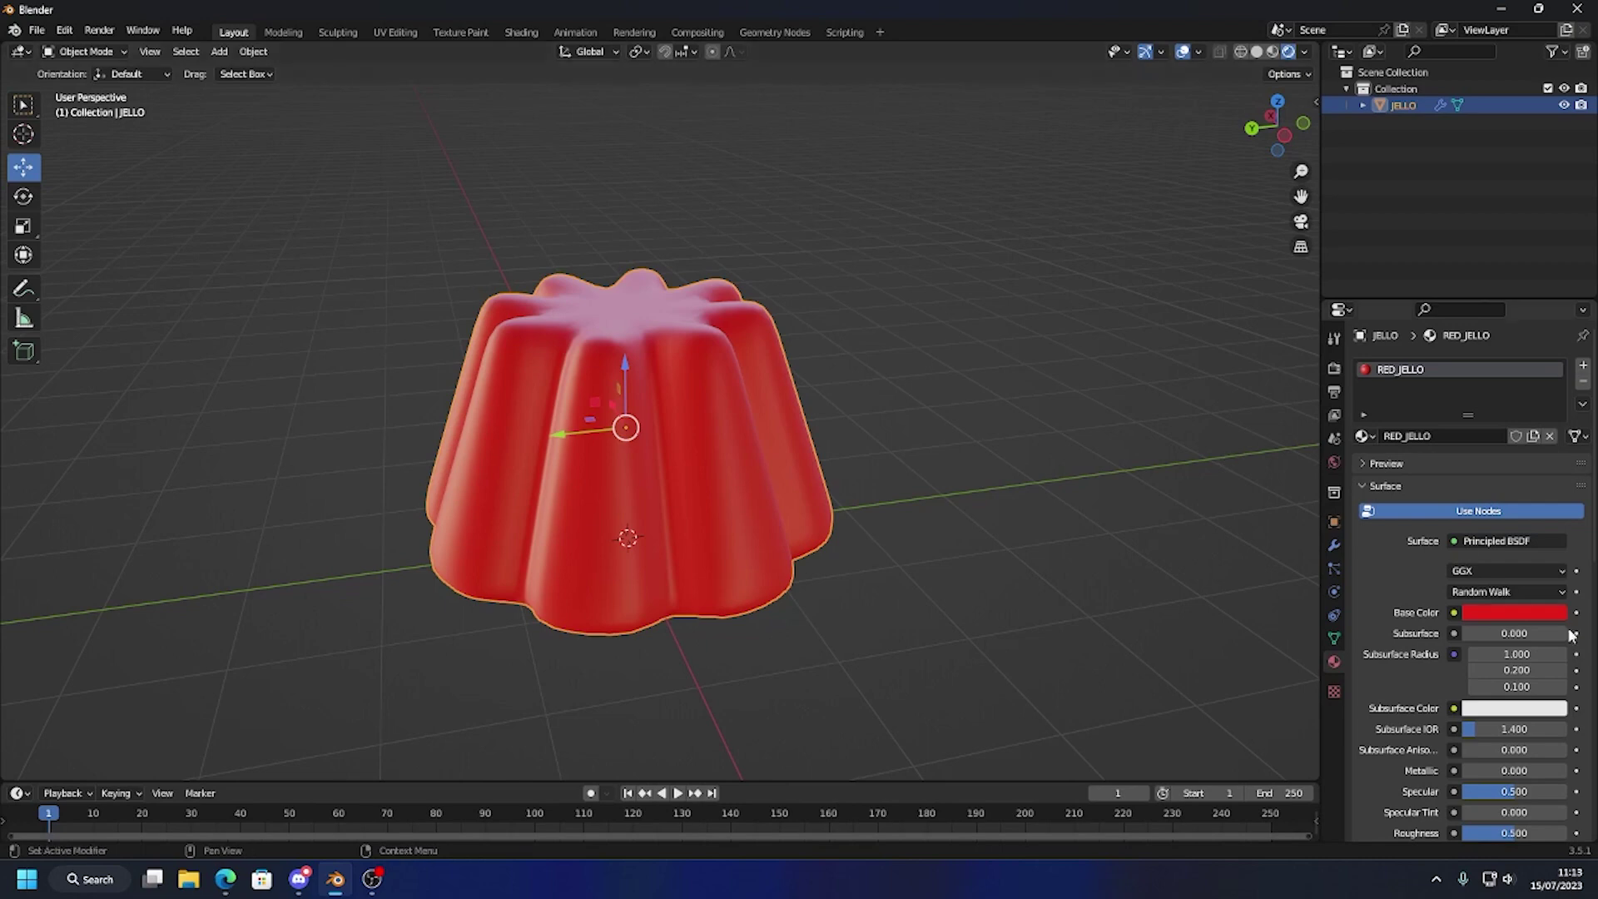
Set the red material's transmission to 1.000 and roughness to about 0.043, and deselect the jello
{"action": "scroll", "coordinate": [1592, 437], "scroll_direction": "down", "scroll_amount": 1}
{"action": "left_click_drag", "start_coordinate": [1592, 436], "coordinate": [1591, 599]}
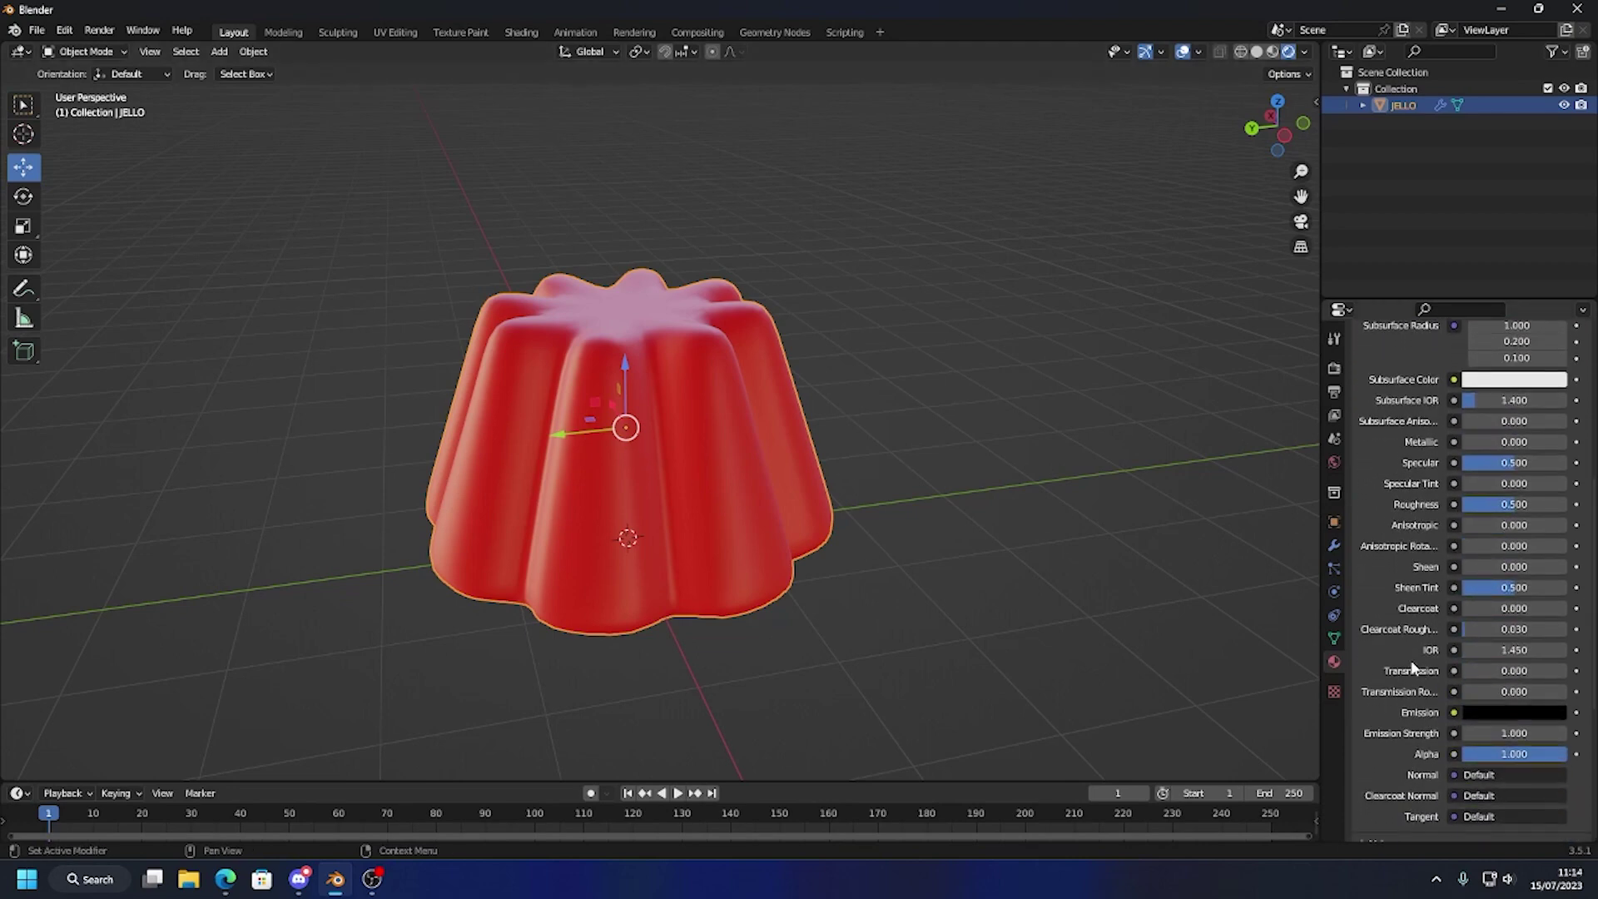
{"action": "left_click_drag", "start_coordinate": [1470, 670], "coordinate": [1567, 670]}
{"action": "middle_click_drag", "start_coordinate": [508, 358], "coordinate": [754, 464]}
{"action": "left_click_drag", "start_coordinate": [1480, 504], "coordinate": [1467, 505]}
{"action": "middle_click_drag", "start_coordinate": [365, 606], "coordinate": [885, 413]}
{"action": "left_click", "coordinate": [886, 414]}
{"action": "middle_click_drag", "start_coordinate": [746, 492], "coordinate": [712, 496]}
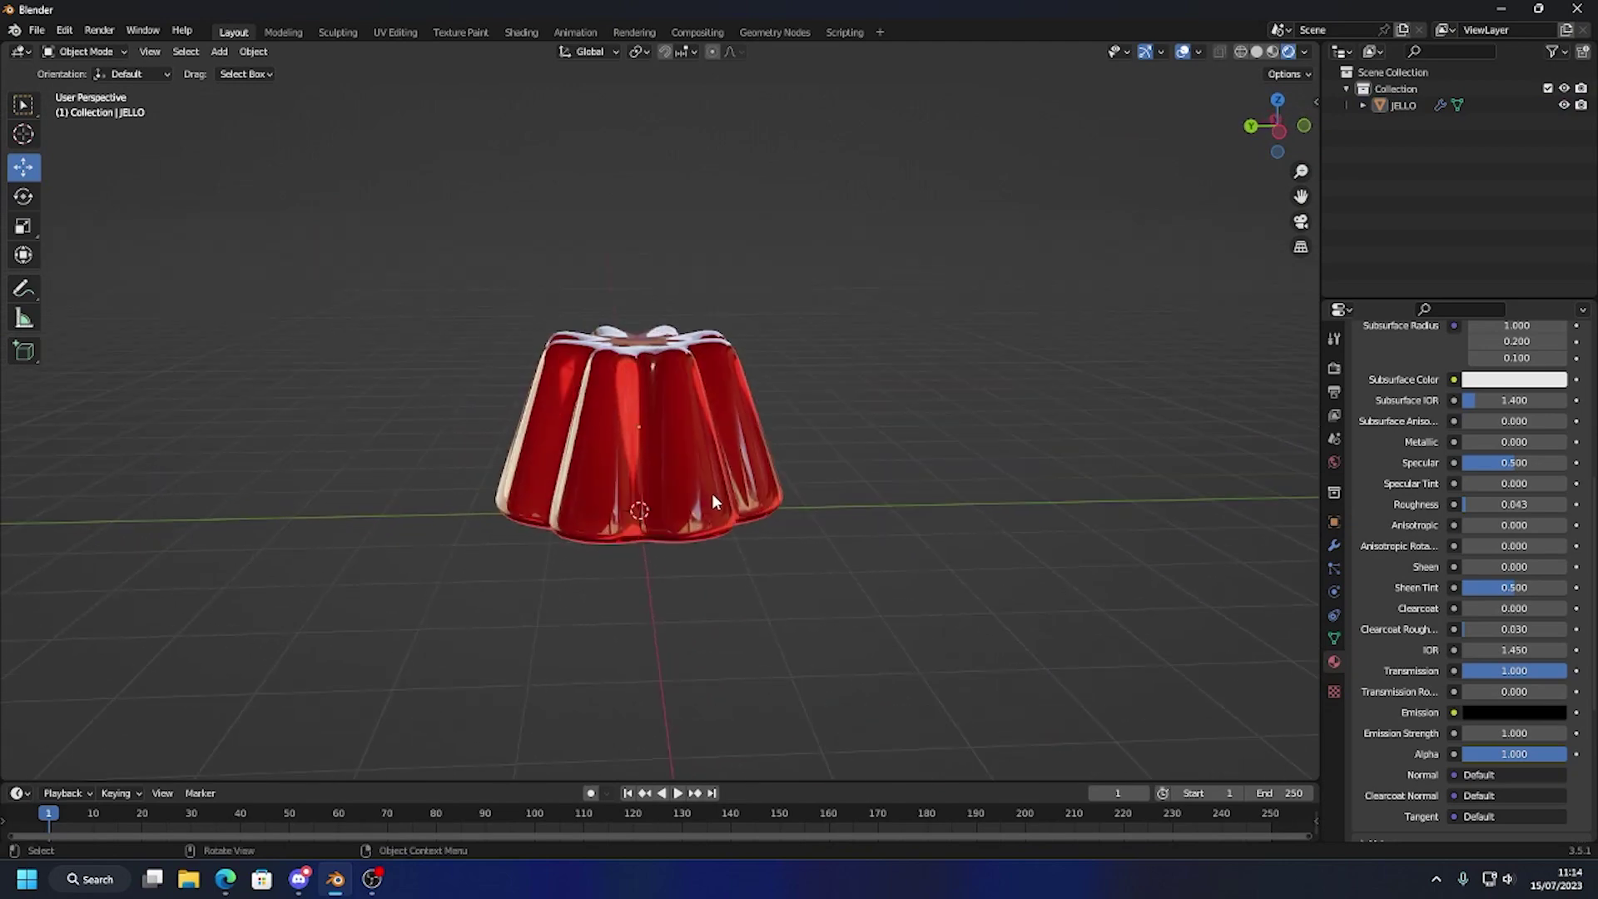
{"action": "scroll", "coordinate": [842, 539], "scroll_direction": "down", "scroll_amount": 1}
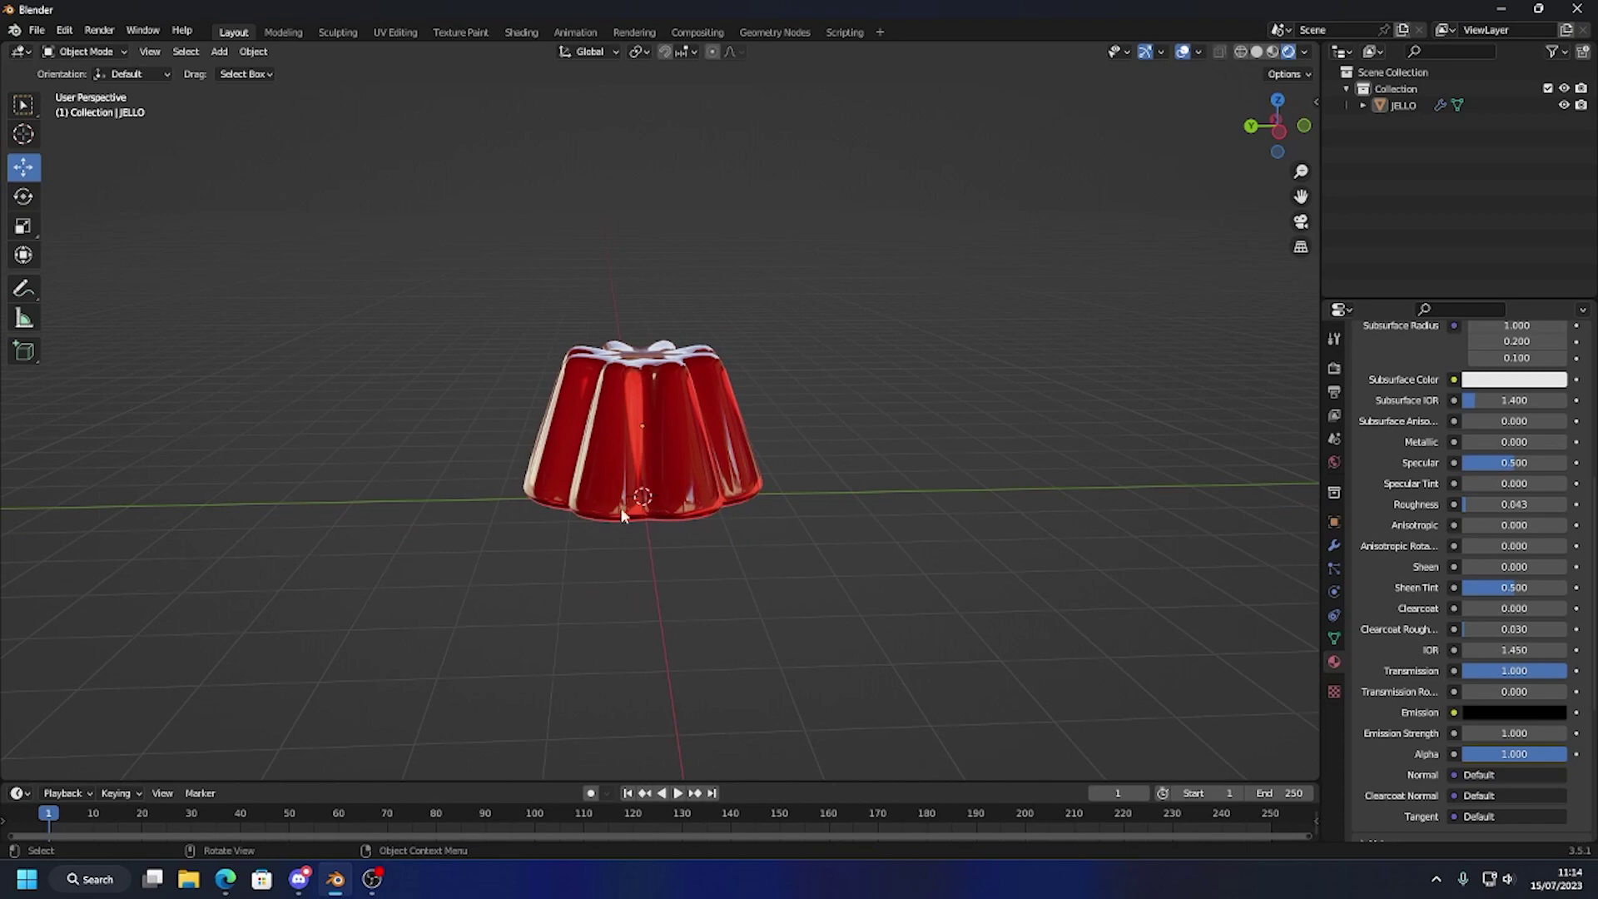
Add a Displace modifier to the jello and create a new texture for it
{"action": "left_click", "coordinate": [1333, 548]}
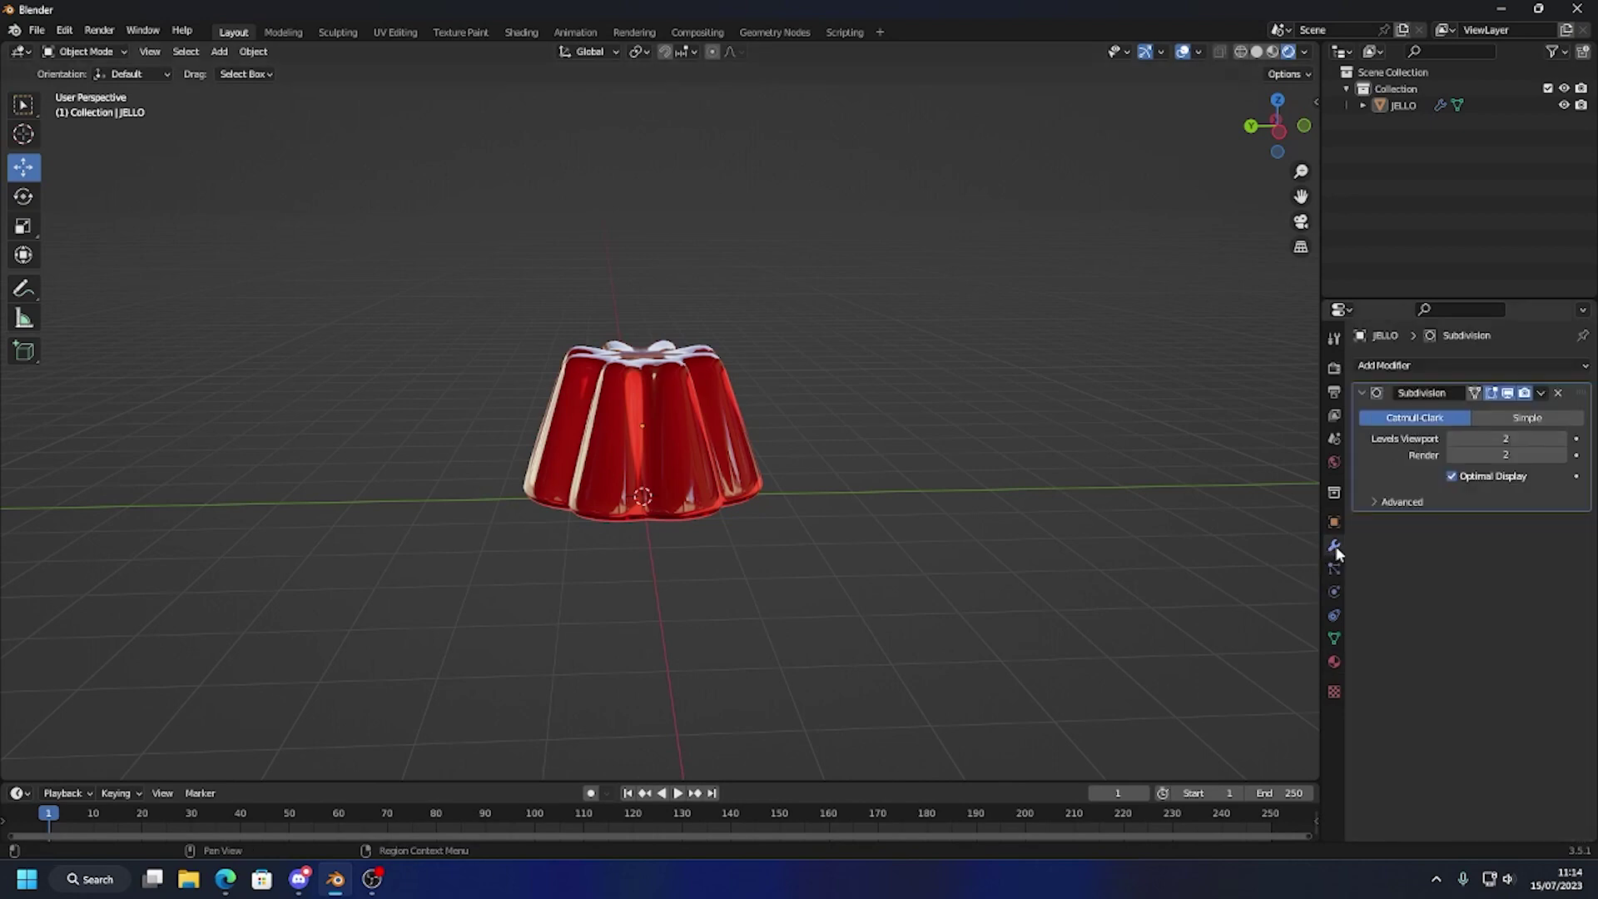
{"action": "left_click", "coordinate": [1441, 368]}
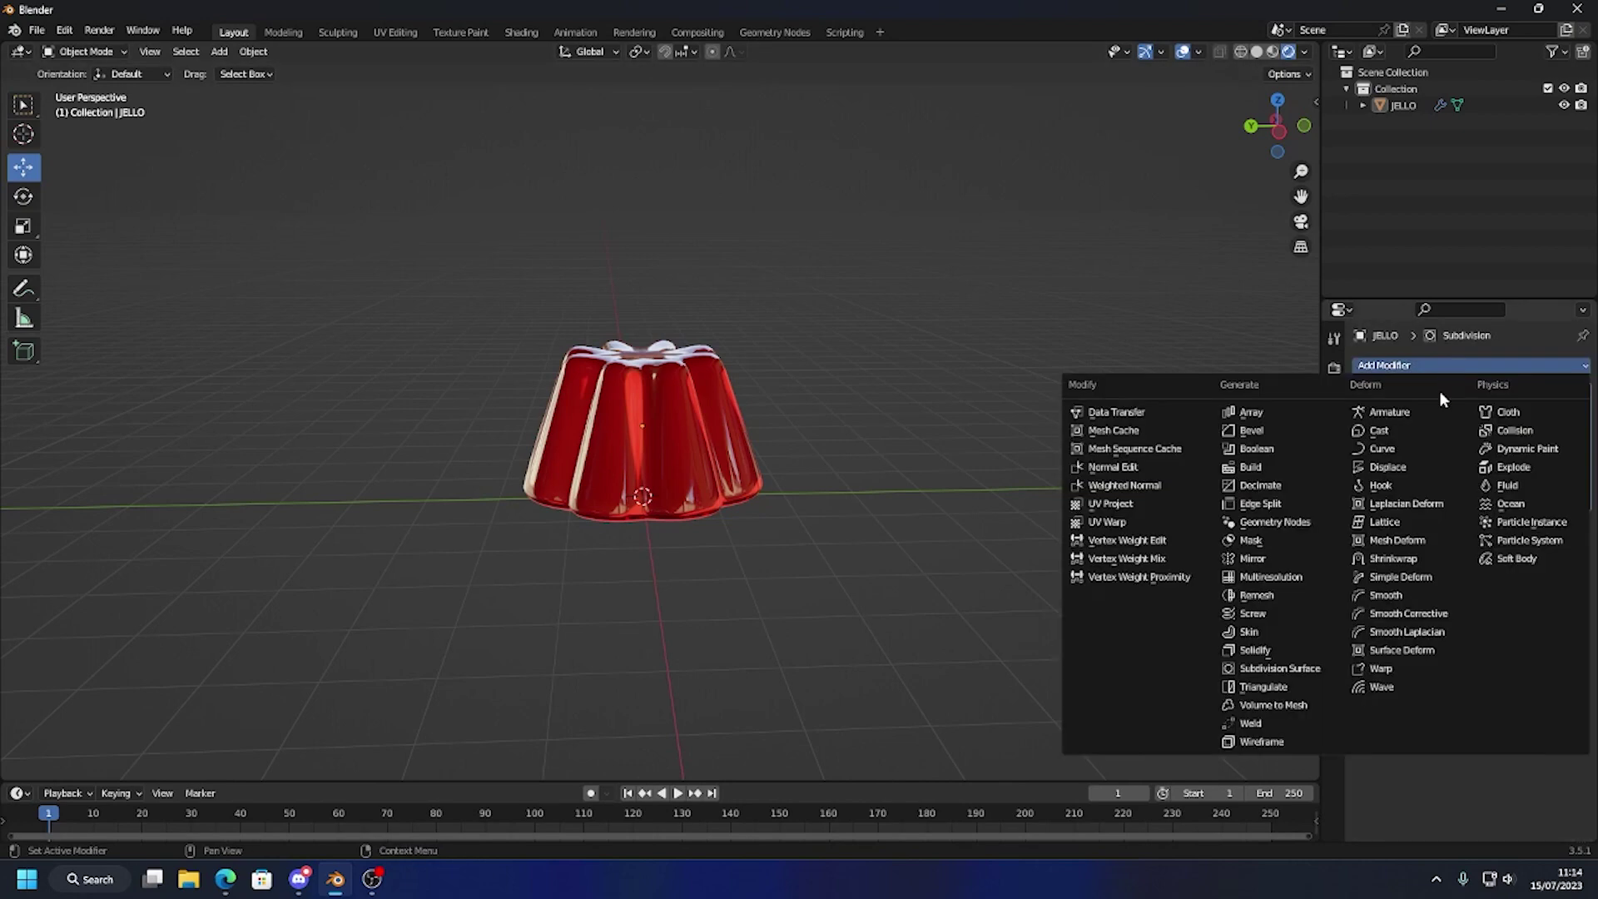
{"action": "left_click", "coordinate": [1412, 468]}
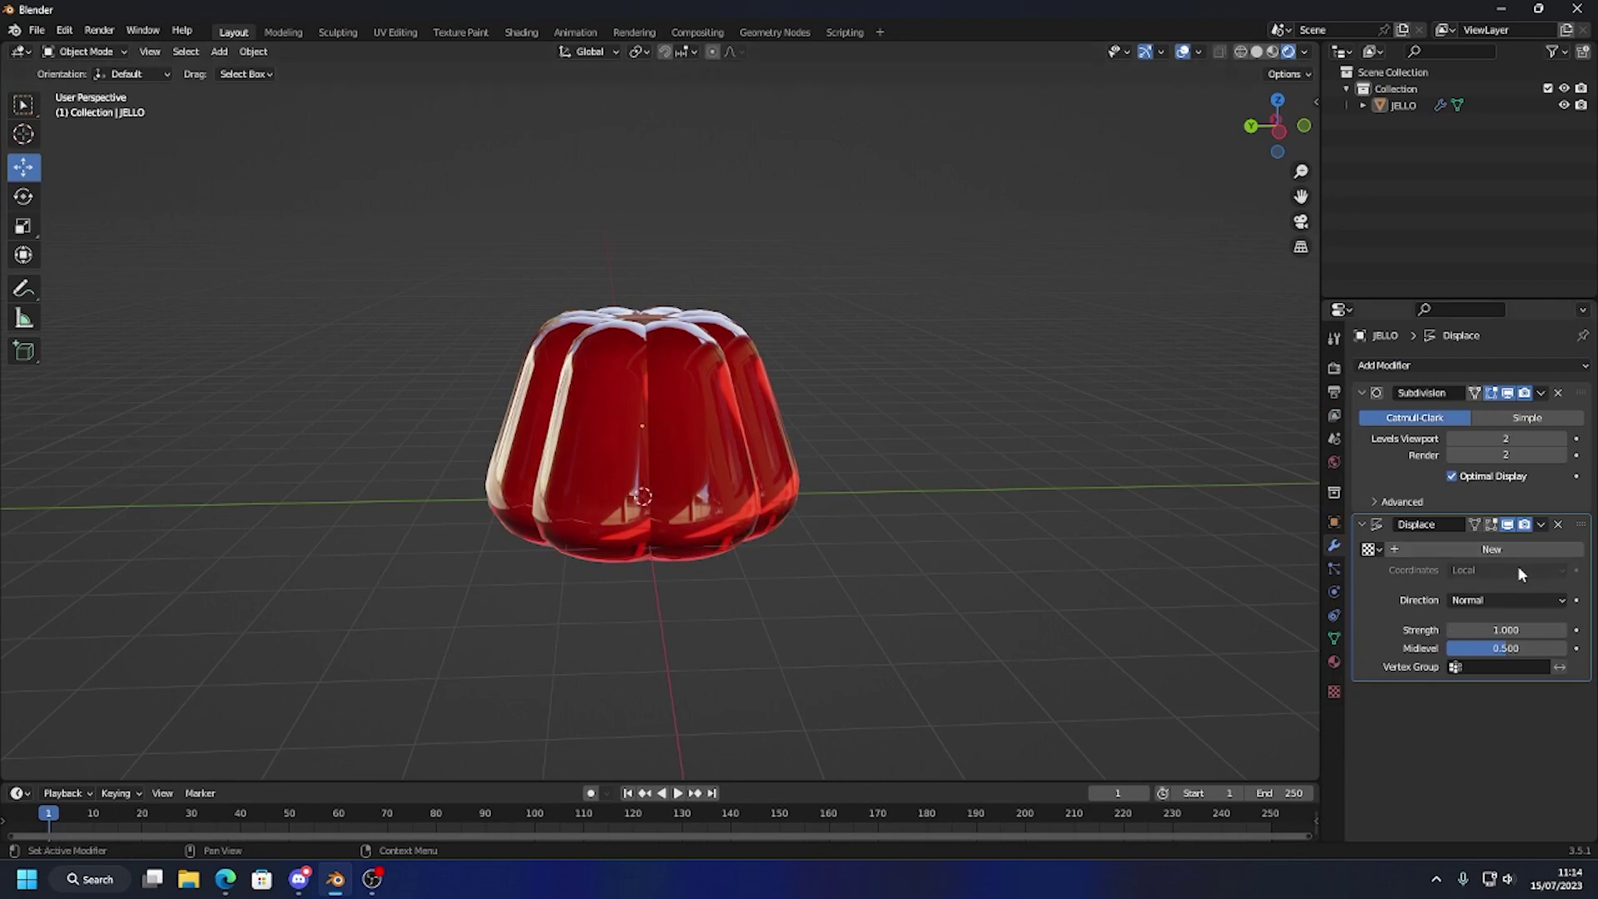
{"action": "left_click", "coordinate": [1444, 552]}
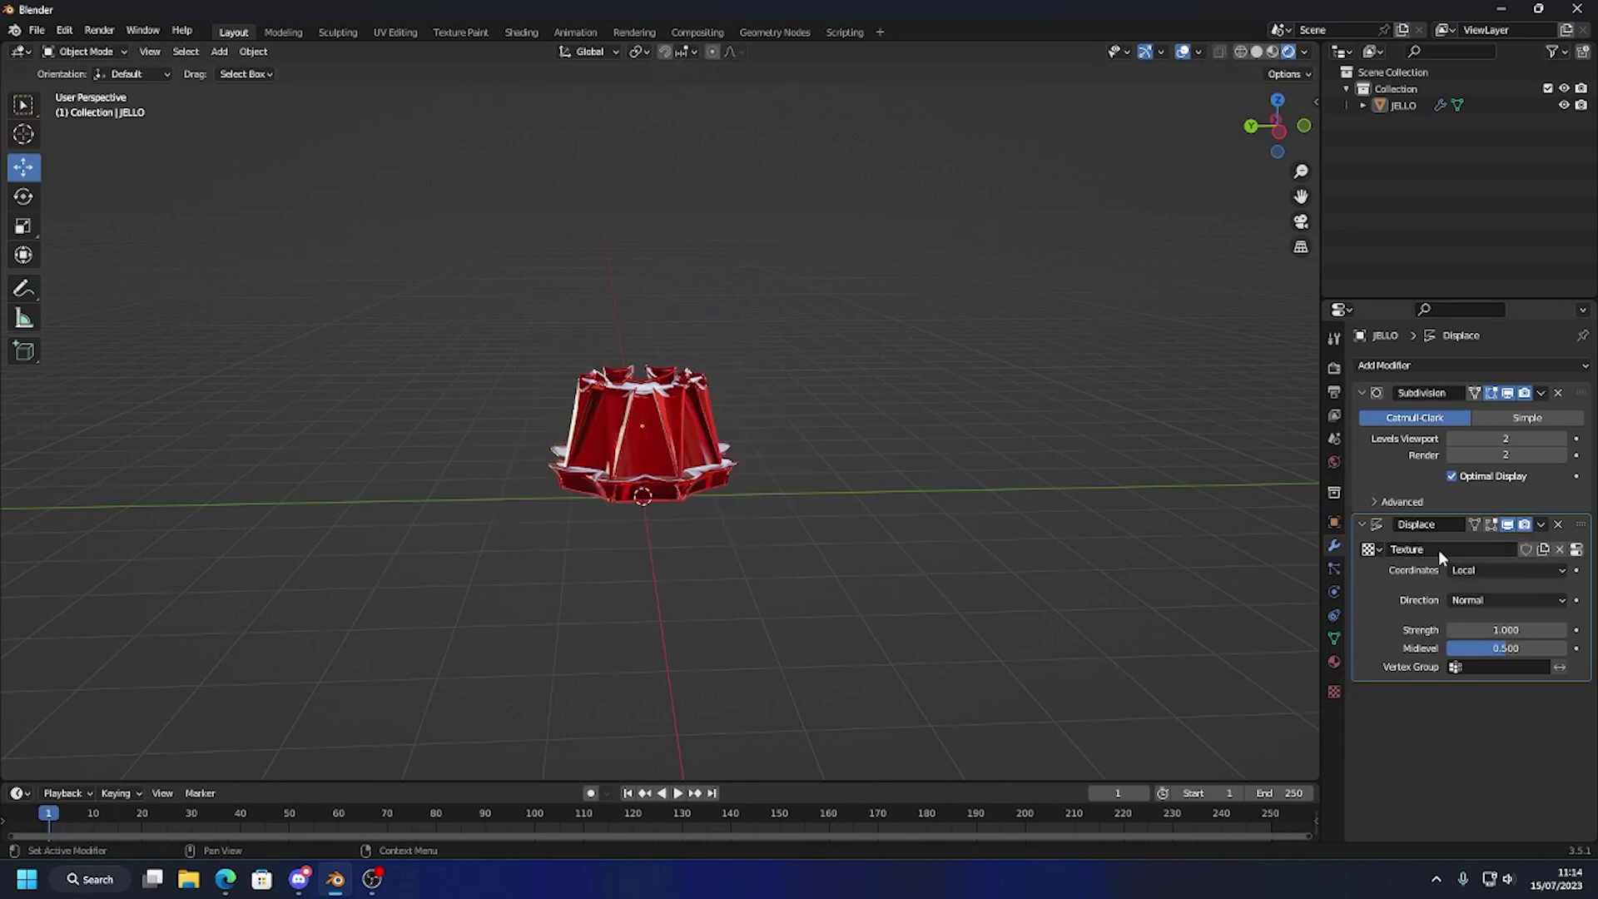
Change the displacement texture's type to Clouds and set its size to 2
{"action": "left_click", "coordinate": [1334, 692]}
{"action": "left_click", "coordinate": [1474, 417]}
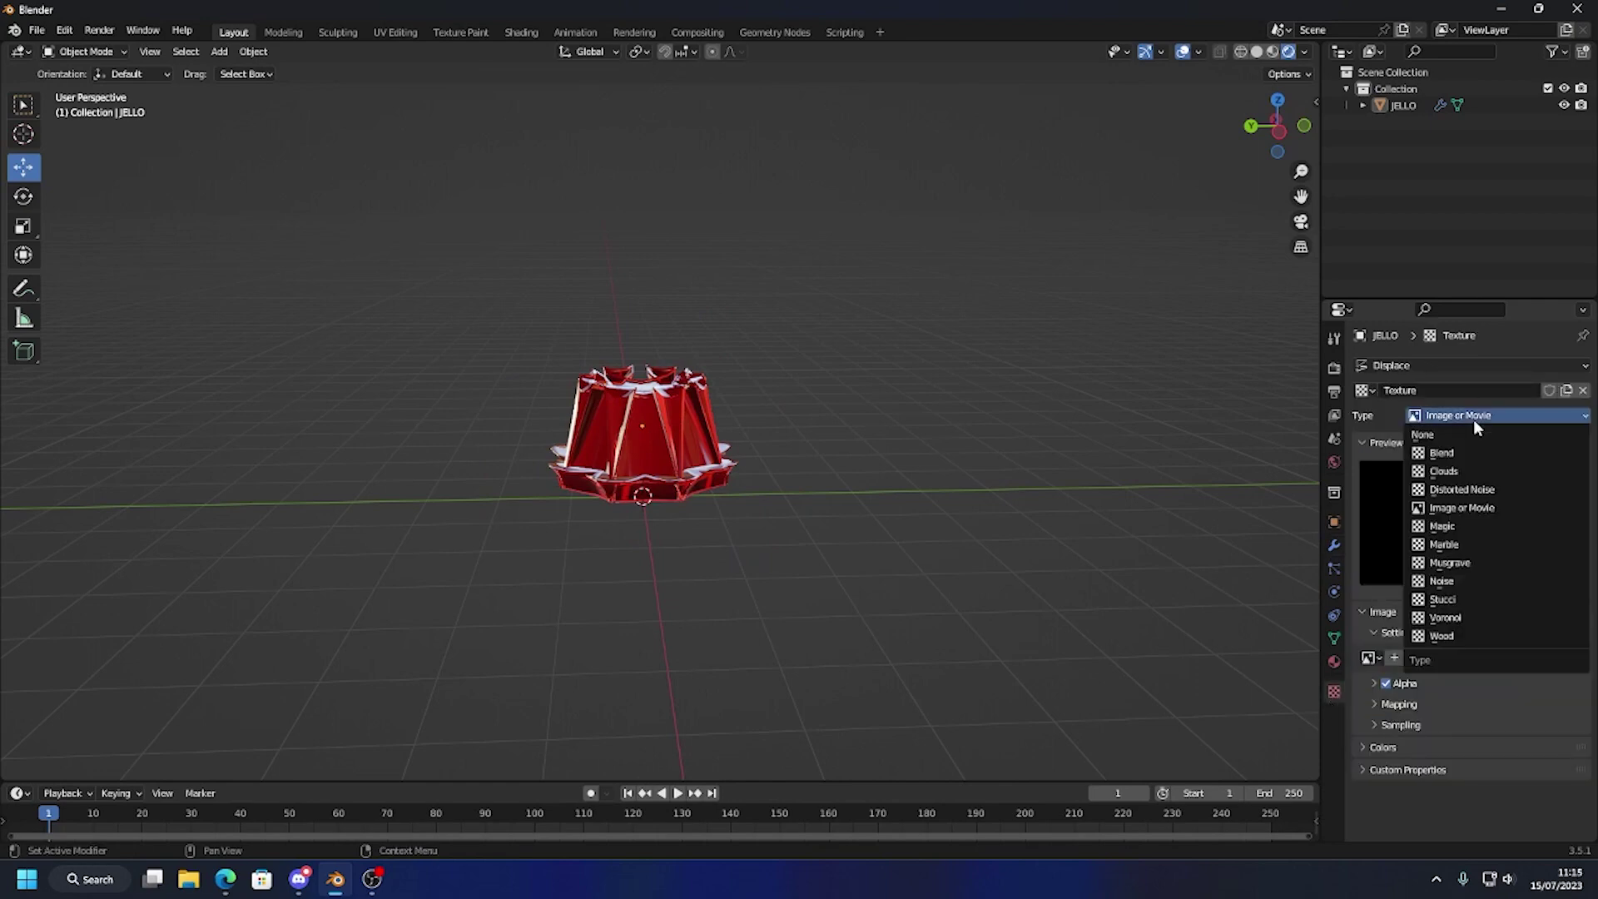
{"action": "left_click", "coordinate": [1455, 481]}
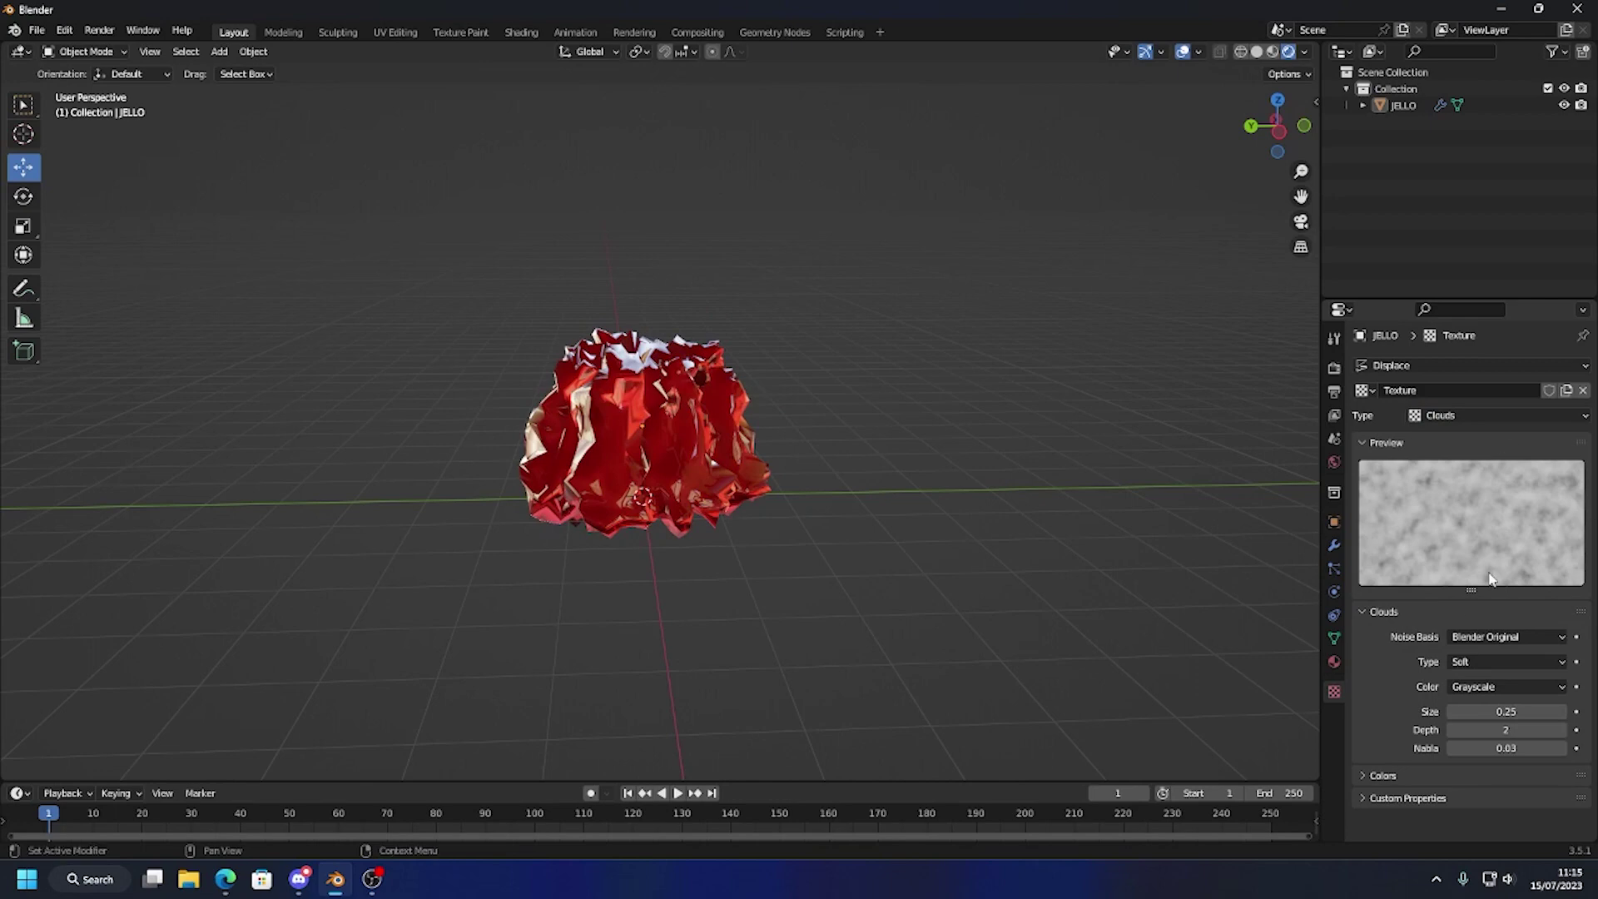
{"action": "left_click", "coordinate": [1495, 711]}
{"action": "type", "text": "2"}
{"action": "key", "text": "Return"}
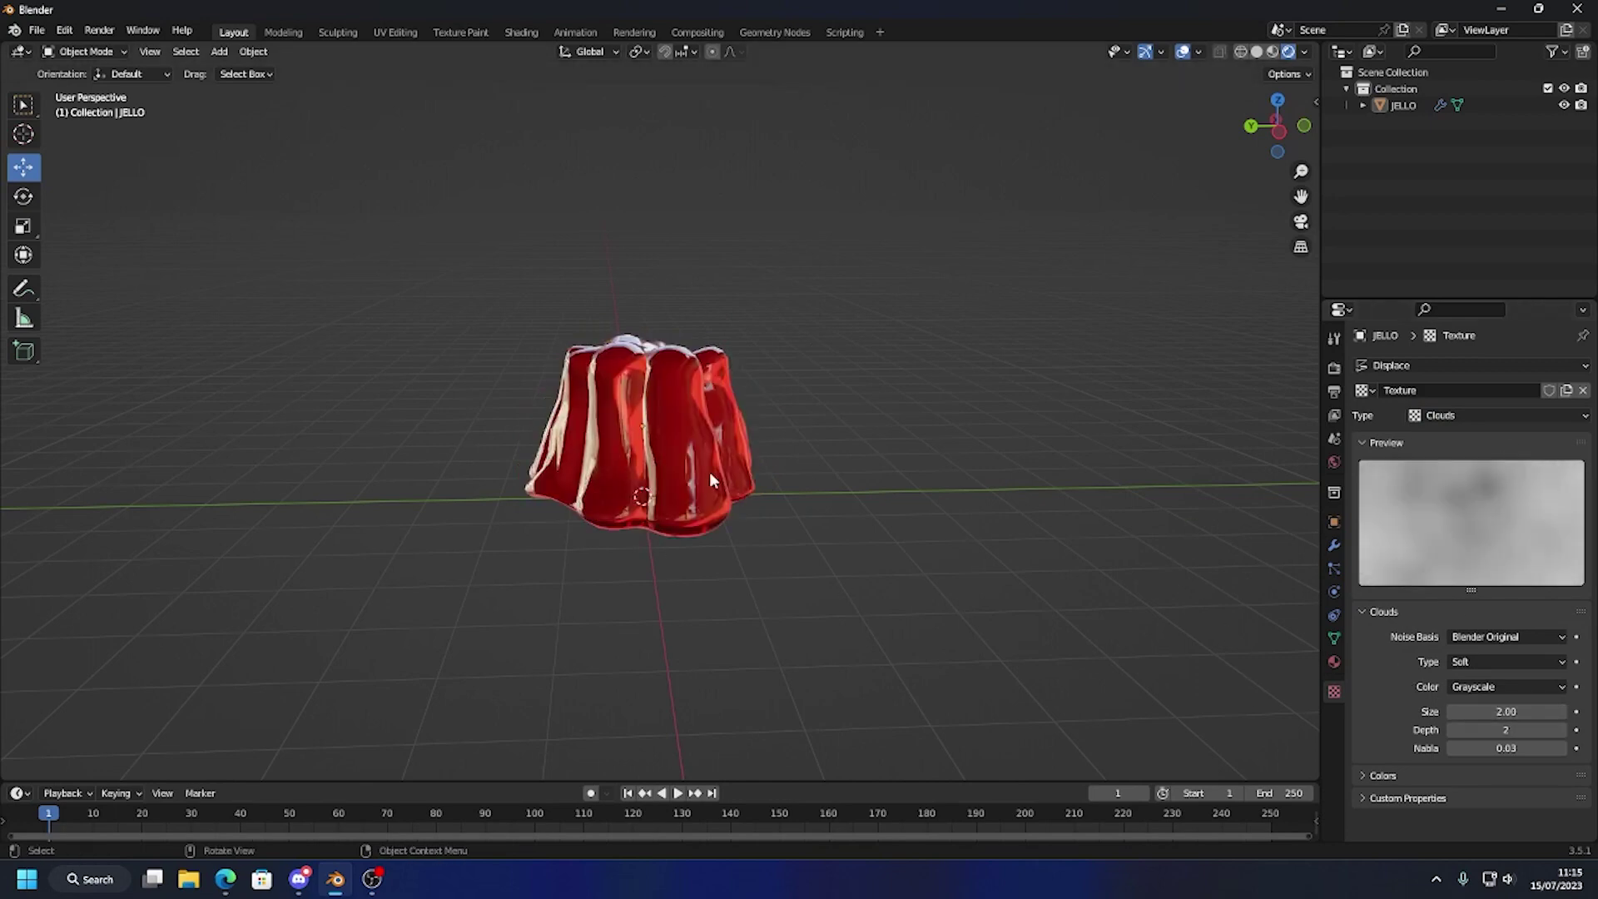
Set the Displace modifier's strength to 0.1, midlevel to about 0.446 and texture coordinates to Object
{"action": "left_click", "coordinate": [1332, 546]}
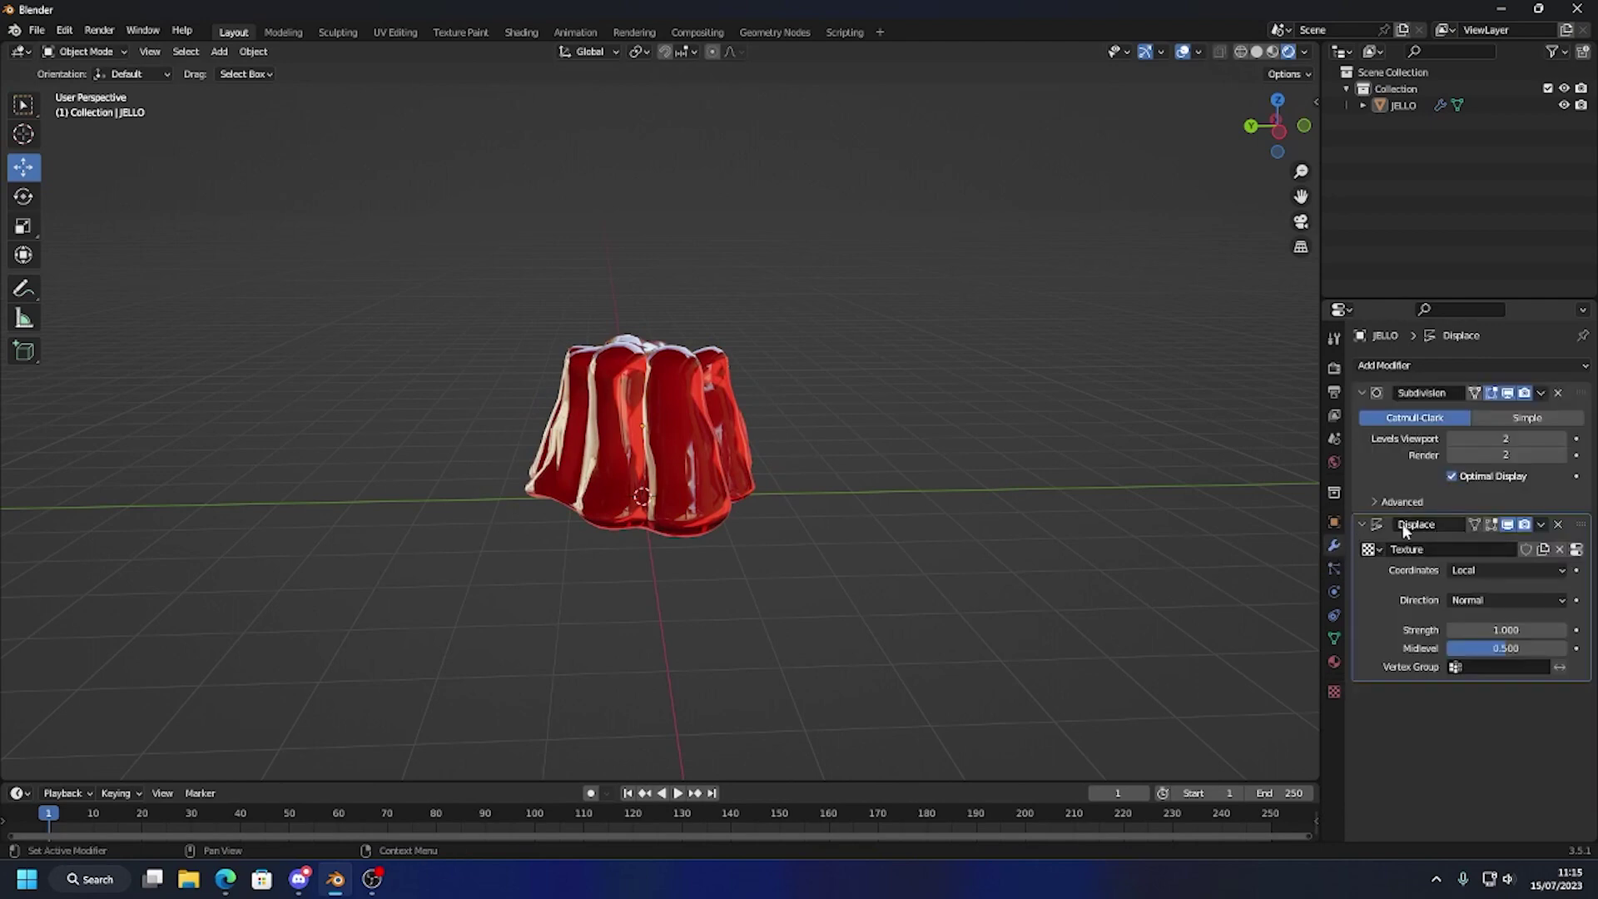
{"action": "mouse_move", "coordinate": [1506, 630]}
{"action": "left_mouse_down"}
{"action": "mouse_move", "coordinate": [1436, 630]}
{"action": "mouse_move", "coordinate": [1470, 630]}
{"action": "left_mouse_up"}
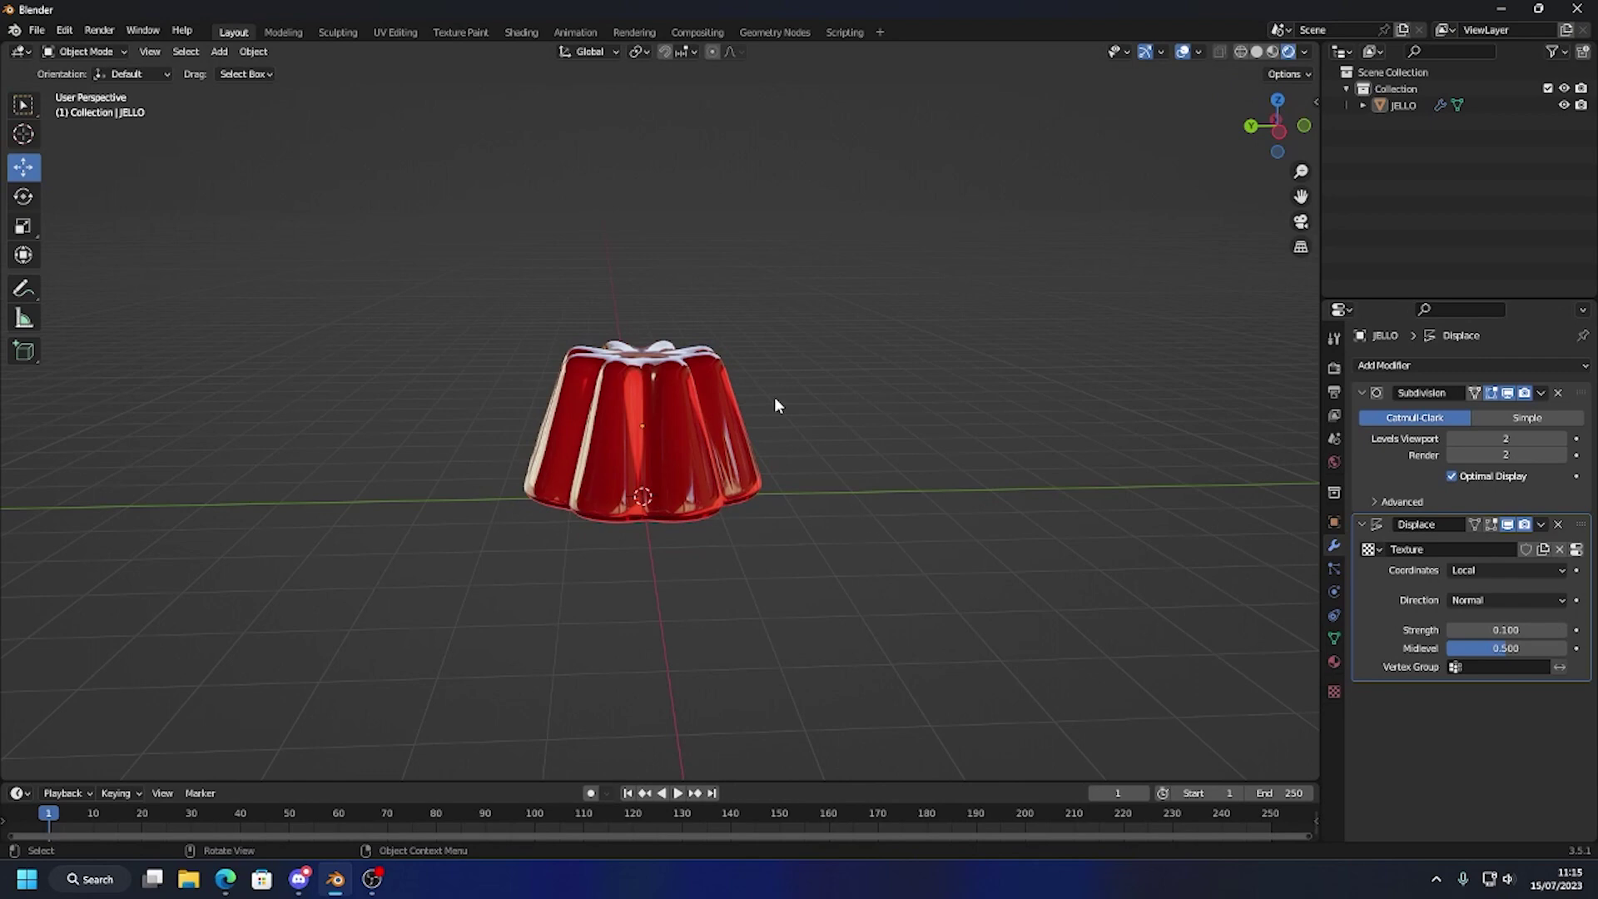
{"action": "mouse_move", "coordinate": [1506, 653]}
{"action": "left_mouse_down"}
{"action": "mouse_move", "coordinate": [1548, 653]}
{"action": "mouse_move", "coordinate": [1431, 630]}
{"action": "mouse_move", "coordinate": [1525, 627]}
{"action": "left_mouse_up"}
{"action": "left_click", "coordinate": [1525, 627]}
{"action": "type", "text": "0.1"}
{"action": "key", "text": "Return"}
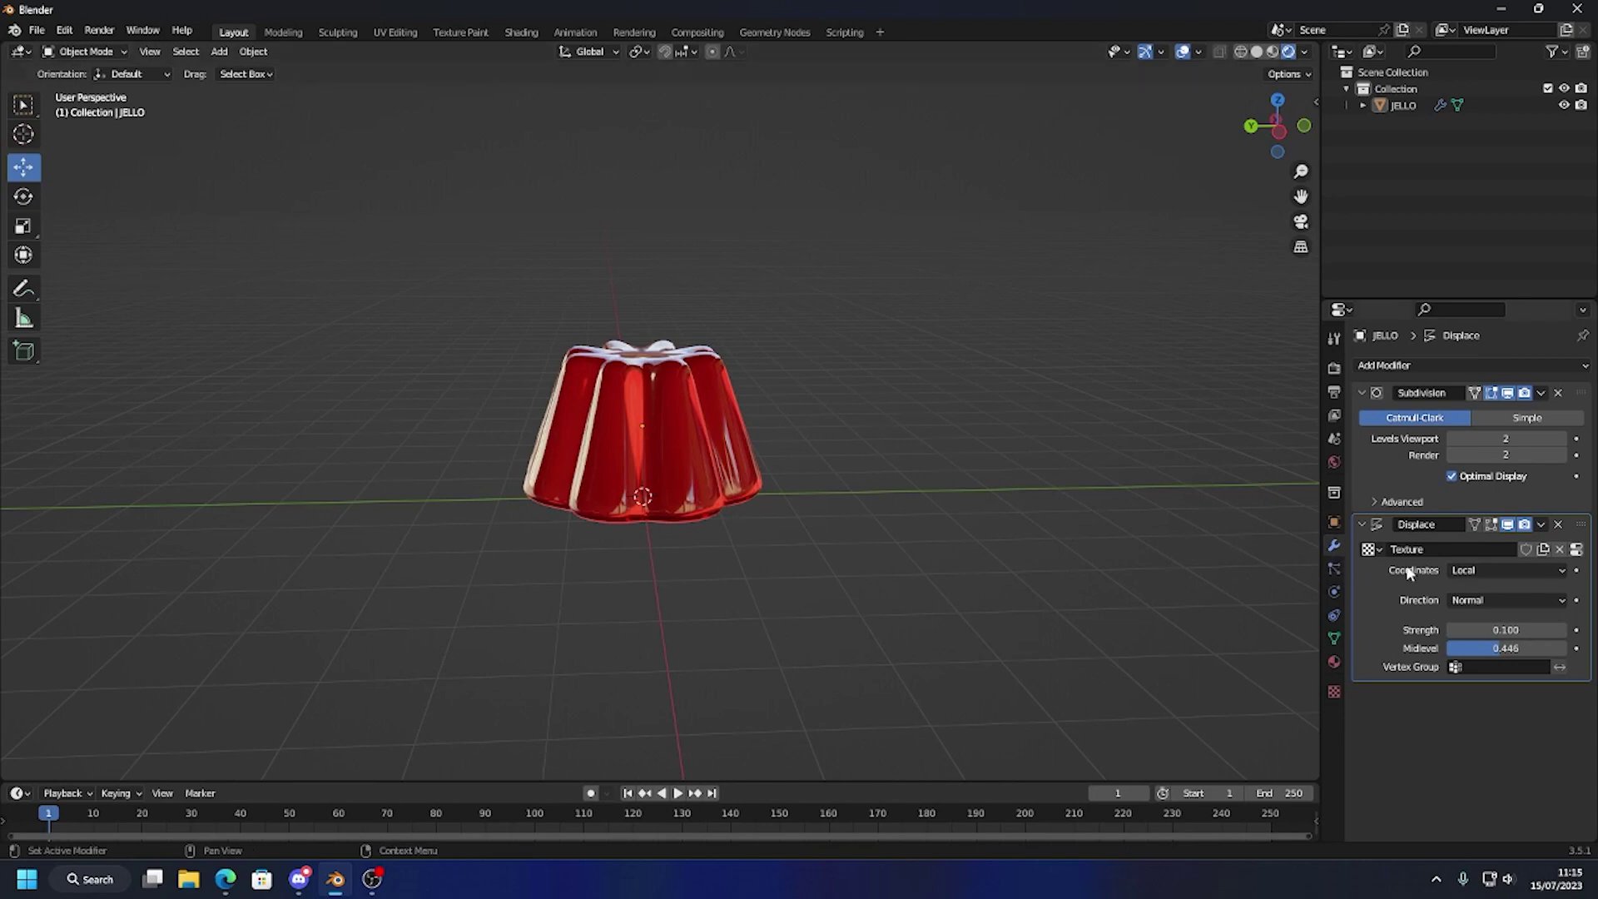
{"action": "left_click", "coordinate": [1535, 571]}
{"action": "left_click", "coordinate": [1465, 626]}
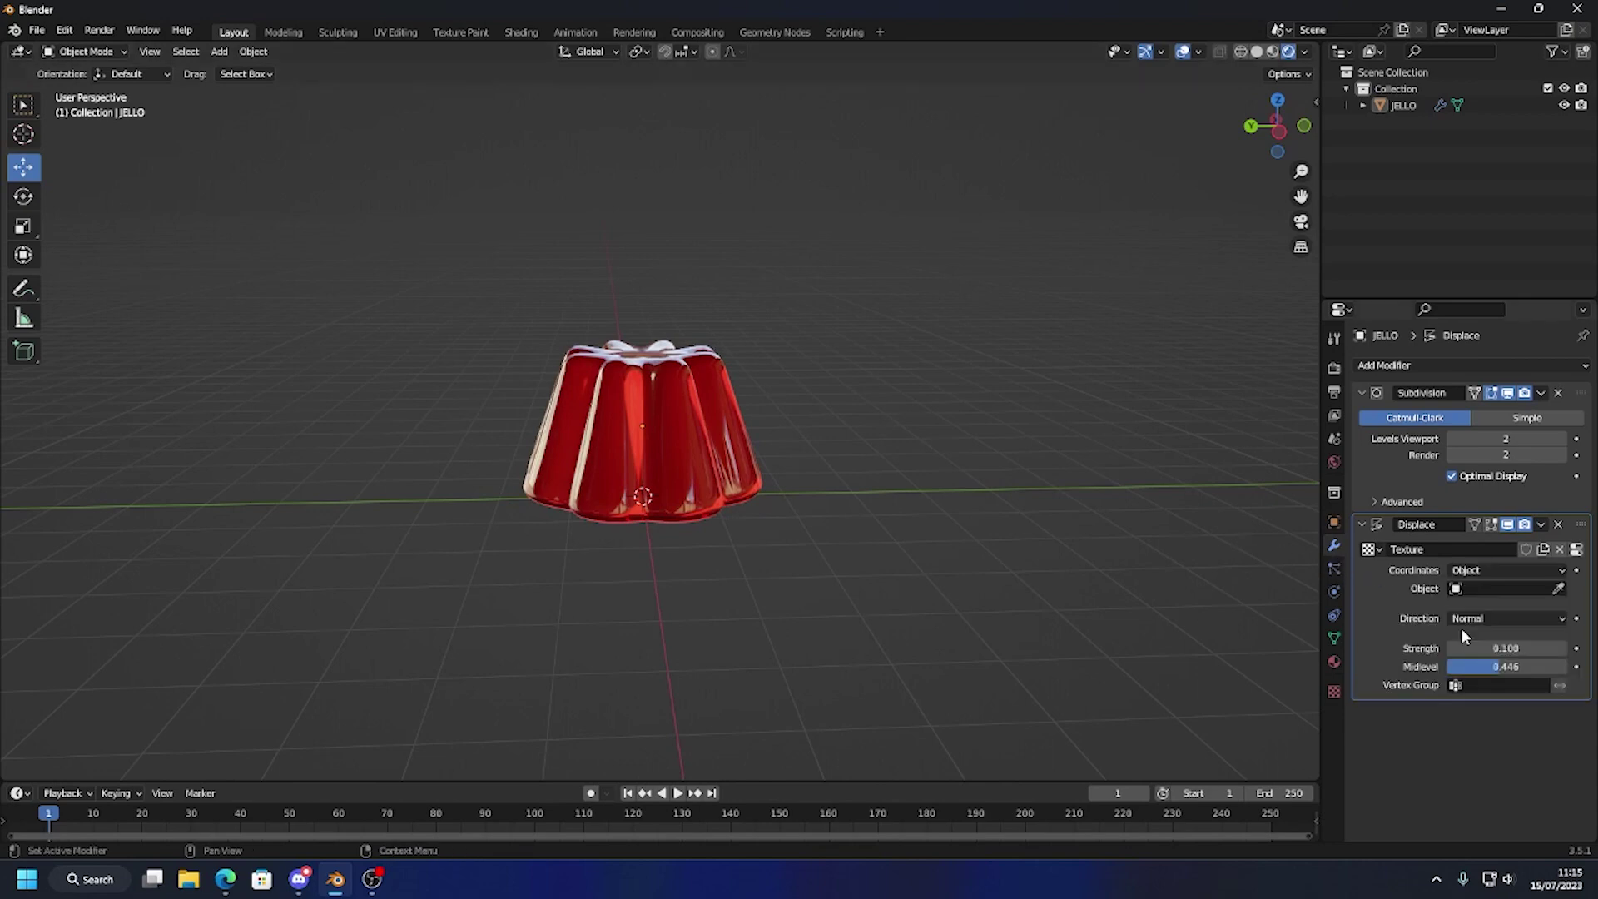
Add a sphere empty and raise it about 3.4 m along the Z axis, above the jello
{"action": "left_click", "coordinate": [220, 52]}
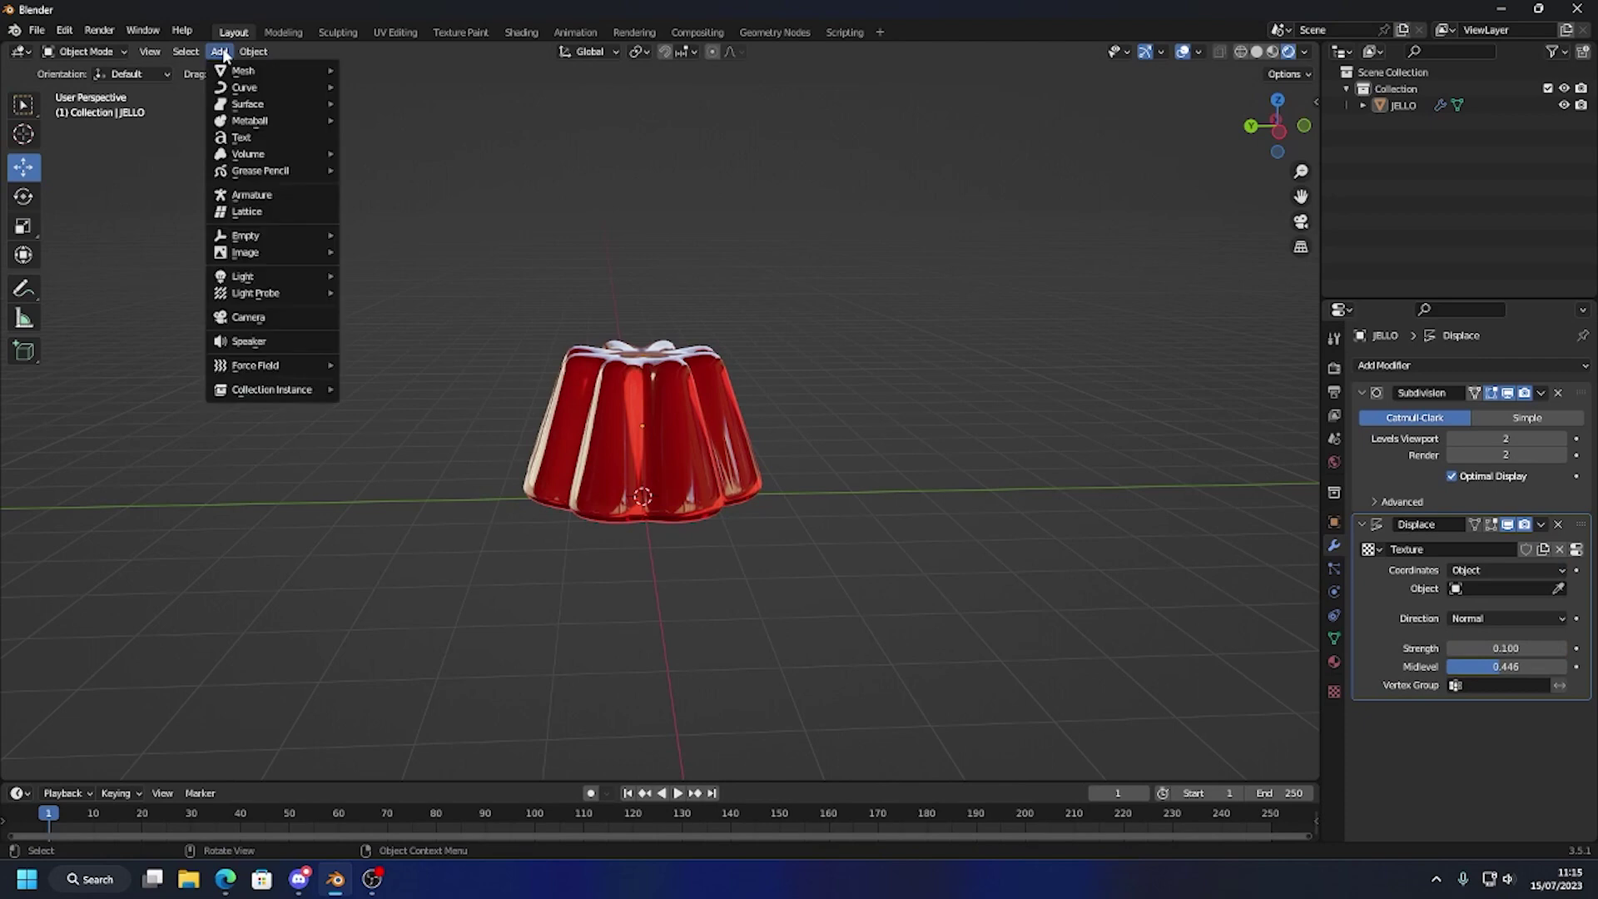
{"action": "mouse_move", "coordinate": [275, 237]}
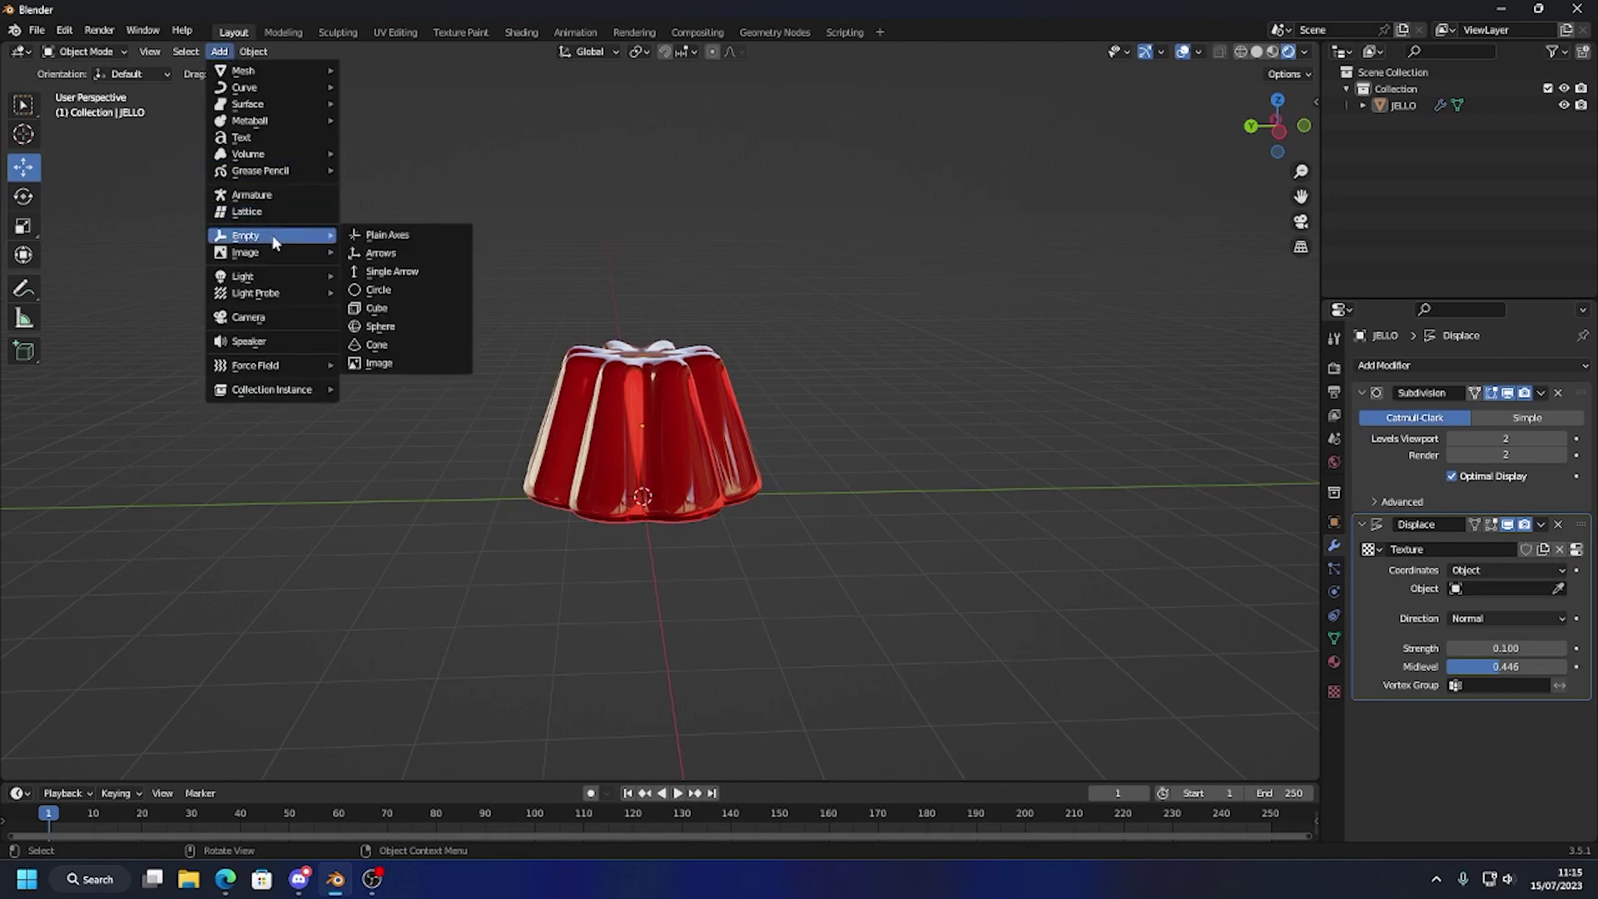
{"action": "left_click", "coordinate": [388, 330]}
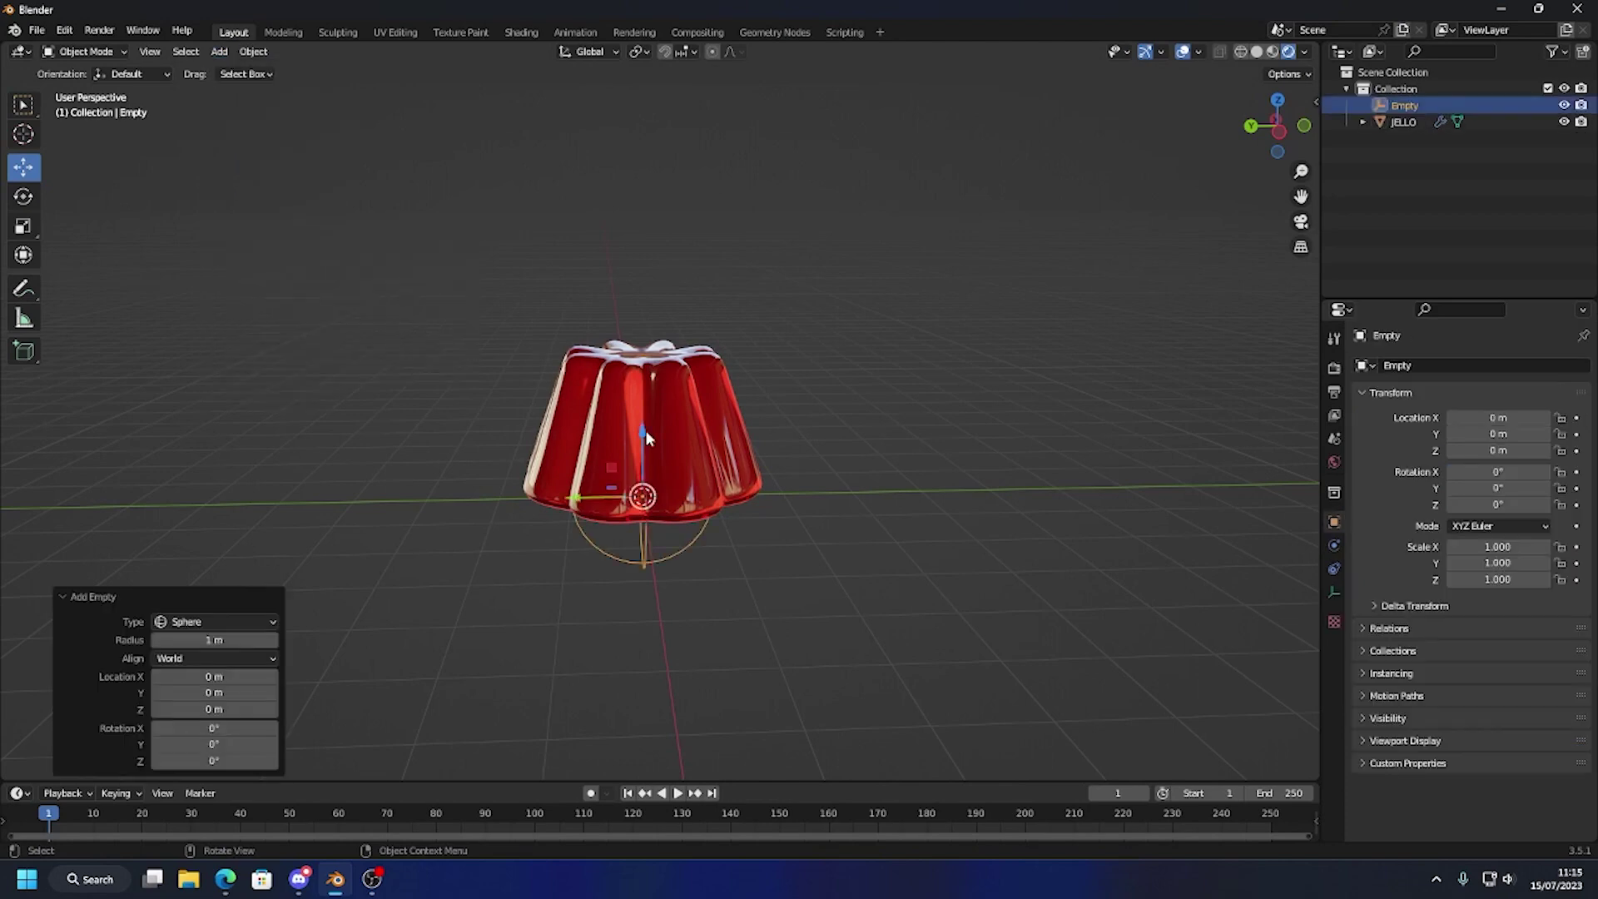
{"action": "key", "text": "g"}
{"action": "key", "text": "z"}
{"action": "left_click", "coordinate": [658, 184]}
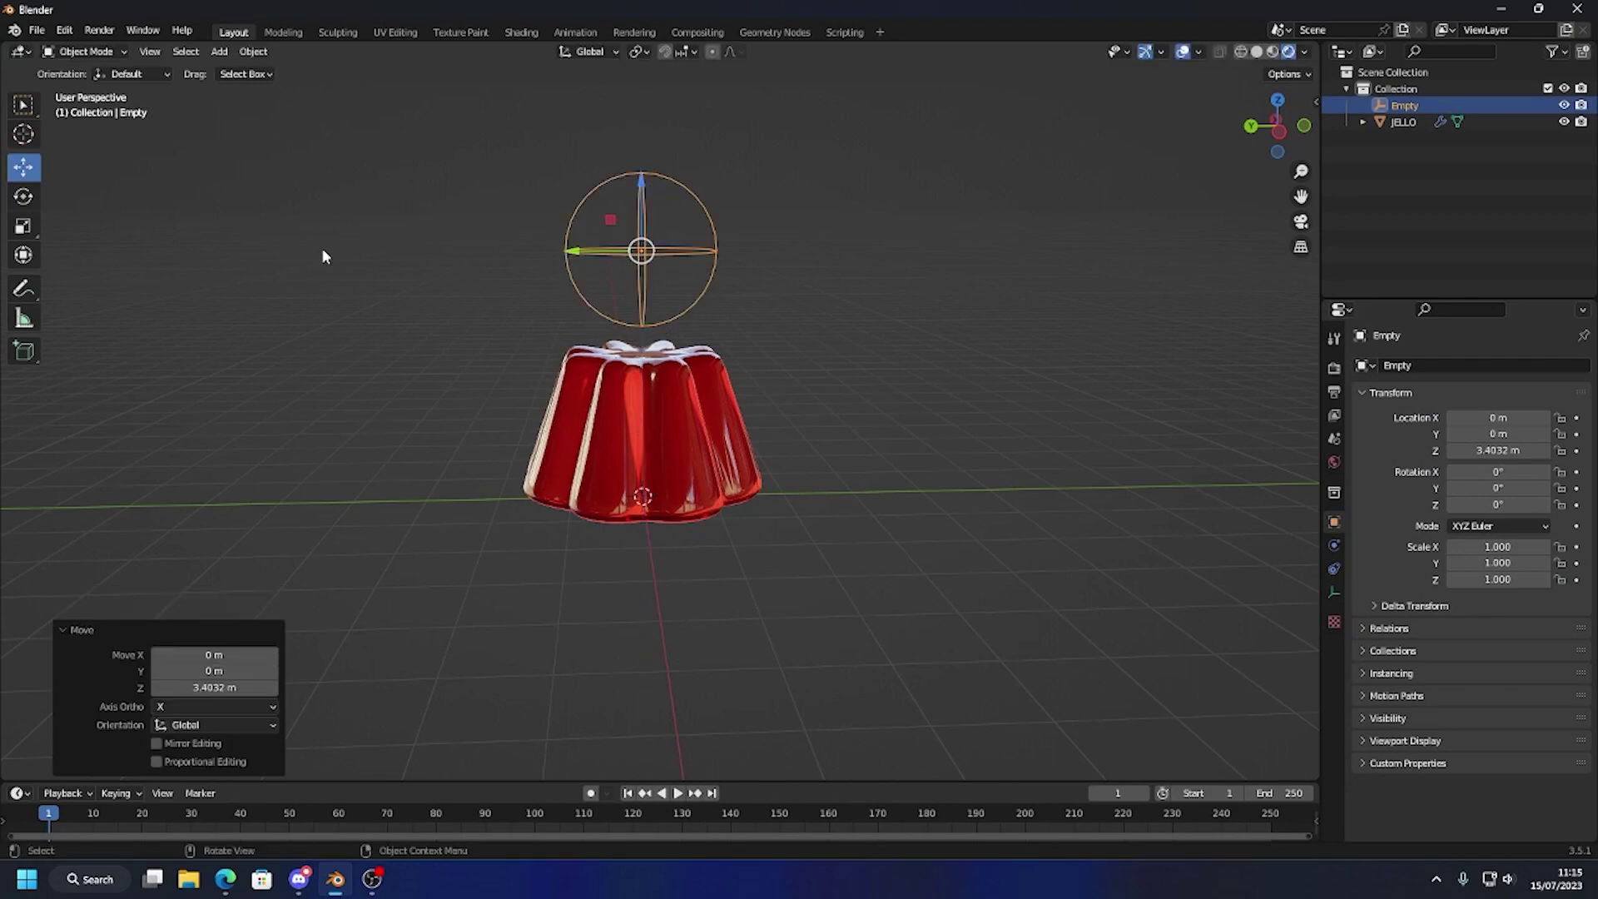
{"action": "key", "text": "shift+a"}
Select the jello and assign the empty as the Displace modifier's coordinate object
{"action": "left_click", "coordinate": [641, 425]}
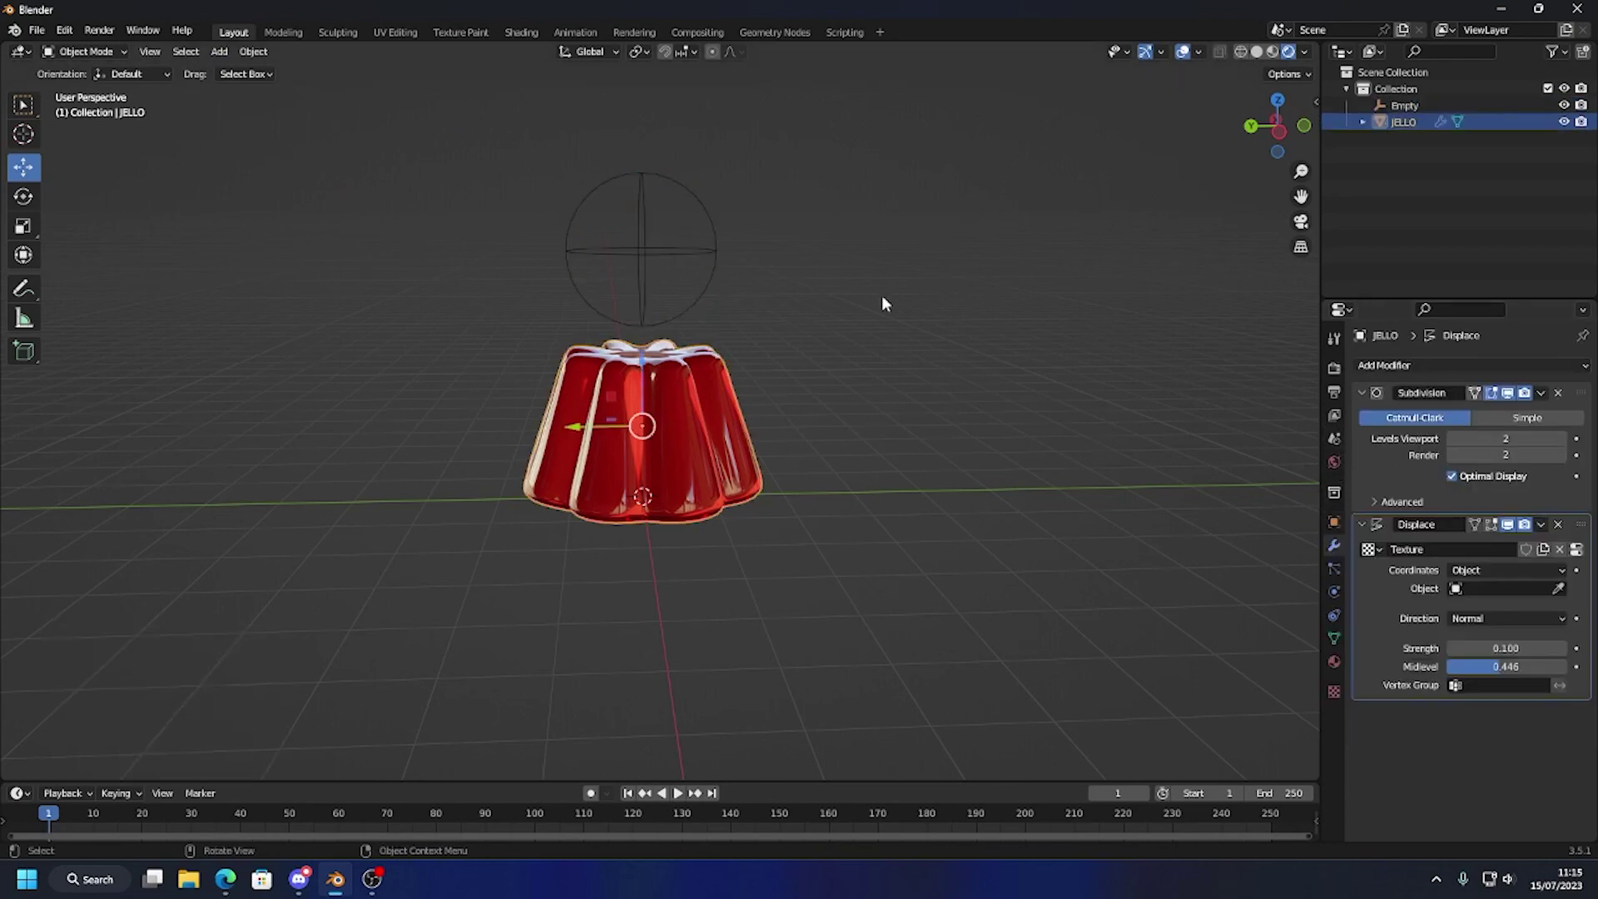
{"action": "left_click", "coordinate": [1496, 590]}
{"action": "left_click", "coordinate": [1440, 615]}
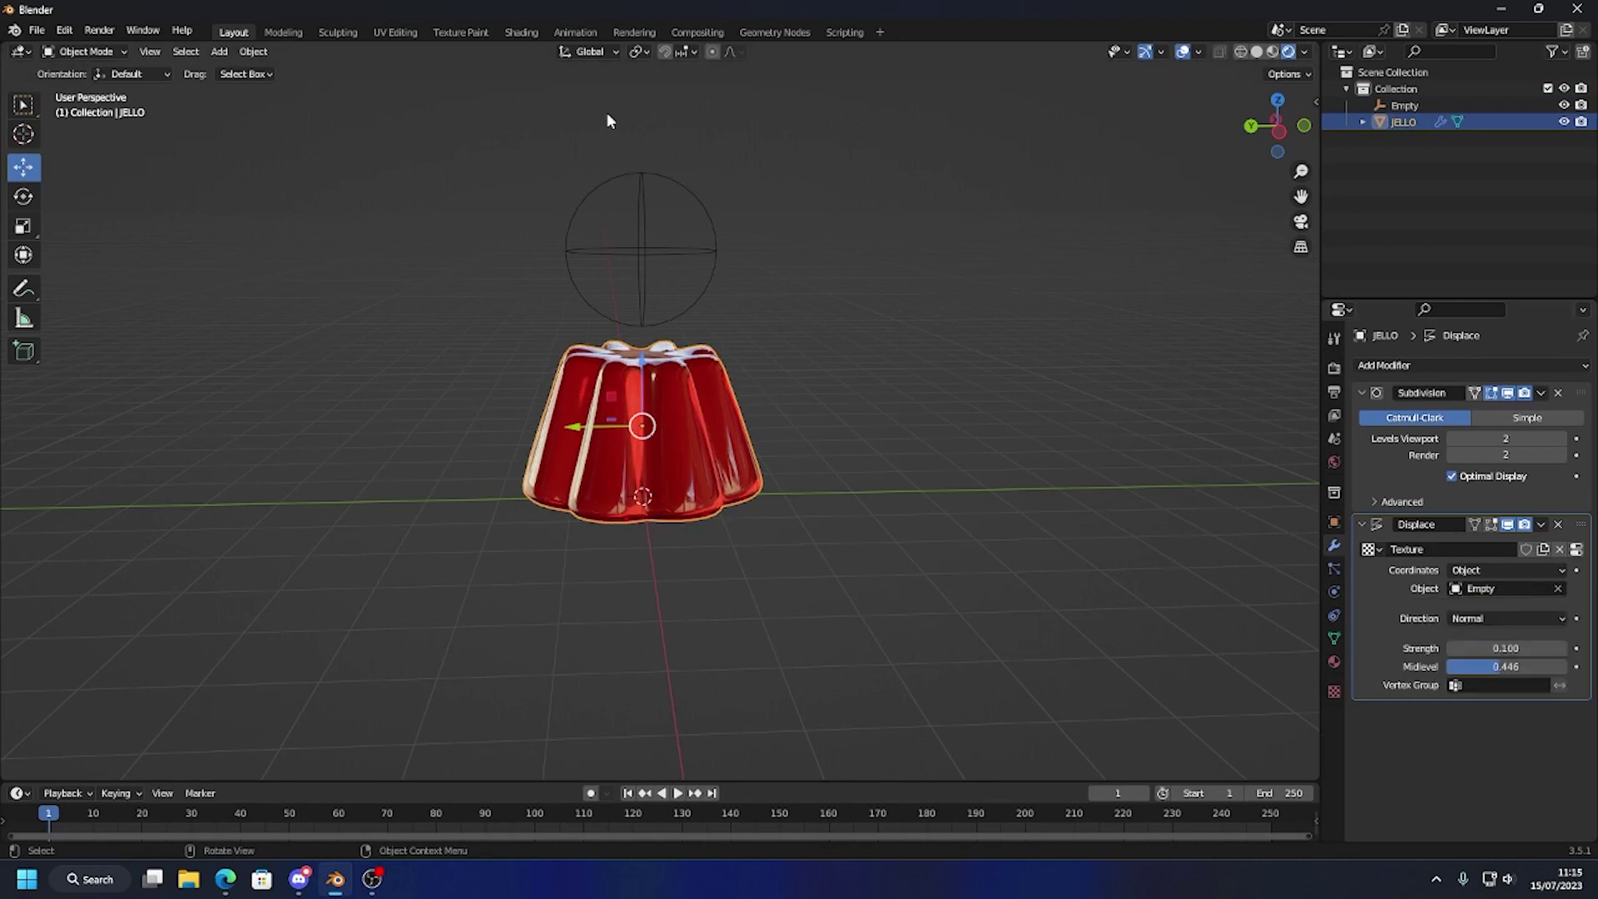
Move the sphere empty along the Y axis to about 2.07 m and keyframe its Y location at frame 1
{"action": "left_click", "coordinate": [626, 242]}
{"action": "mouse_move", "coordinate": [571, 258]}
{"action": "left_mouse_down"}
{"action": "mouse_move", "coordinate": [366, 254]}
{"action": "mouse_move", "coordinate": [909, 272]}
{"action": "mouse_move", "coordinate": [293, 270]}
{"action": "mouse_move", "coordinate": [828, 270]}
{"action": "mouse_move", "coordinate": [320, 266]}
{"action": "mouse_move", "coordinate": [899, 296]}
{"action": "mouse_move", "coordinate": [333, 268]}
{"action": "mouse_move", "coordinate": [588, 261]}
{"action": "mouse_move", "coordinate": [324, 268]}
{"action": "mouse_move", "coordinate": [896, 264]}
{"action": "mouse_move", "coordinate": [358, 265]}
{"action": "mouse_move", "coordinate": [608, 255]}
{"action": "mouse_move", "coordinate": [337, 249]}
{"action": "mouse_move", "coordinate": [875, 249]}
{"action": "mouse_move", "coordinate": [347, 250]}
{"action": "mouse_move", "coordinate": [781, 250]}
{"action": "mouse_move", "coordinate": [574, 251]}
{"action": "left_mouse_up"}
{"action": "middle_click_drag", "start_coordinate": [499, 258], "coordinate": [666, 265]}
{"action": "mouse_move", "coordinate": [633, 258]}
{"action": "left_mouse_down"}
{"action": "mouse_move", "coordinate": [355, 242]}
{"action": "mouse_move", "coordinate": [803, 241]}
{"action": "mouse_move", "coordinate": [343, 246]}
{"action": "mouse_move", "coordinate": [620, 249]}
{"action": "left_mouse_up"}
{"action": "middle_click_drag", "start_coordinate": [572, 347], "coordinate": [628, 251]}
{"action": "left_click_drag", "start_coordinate": [628, 251], "coordinate": [458, 313]}
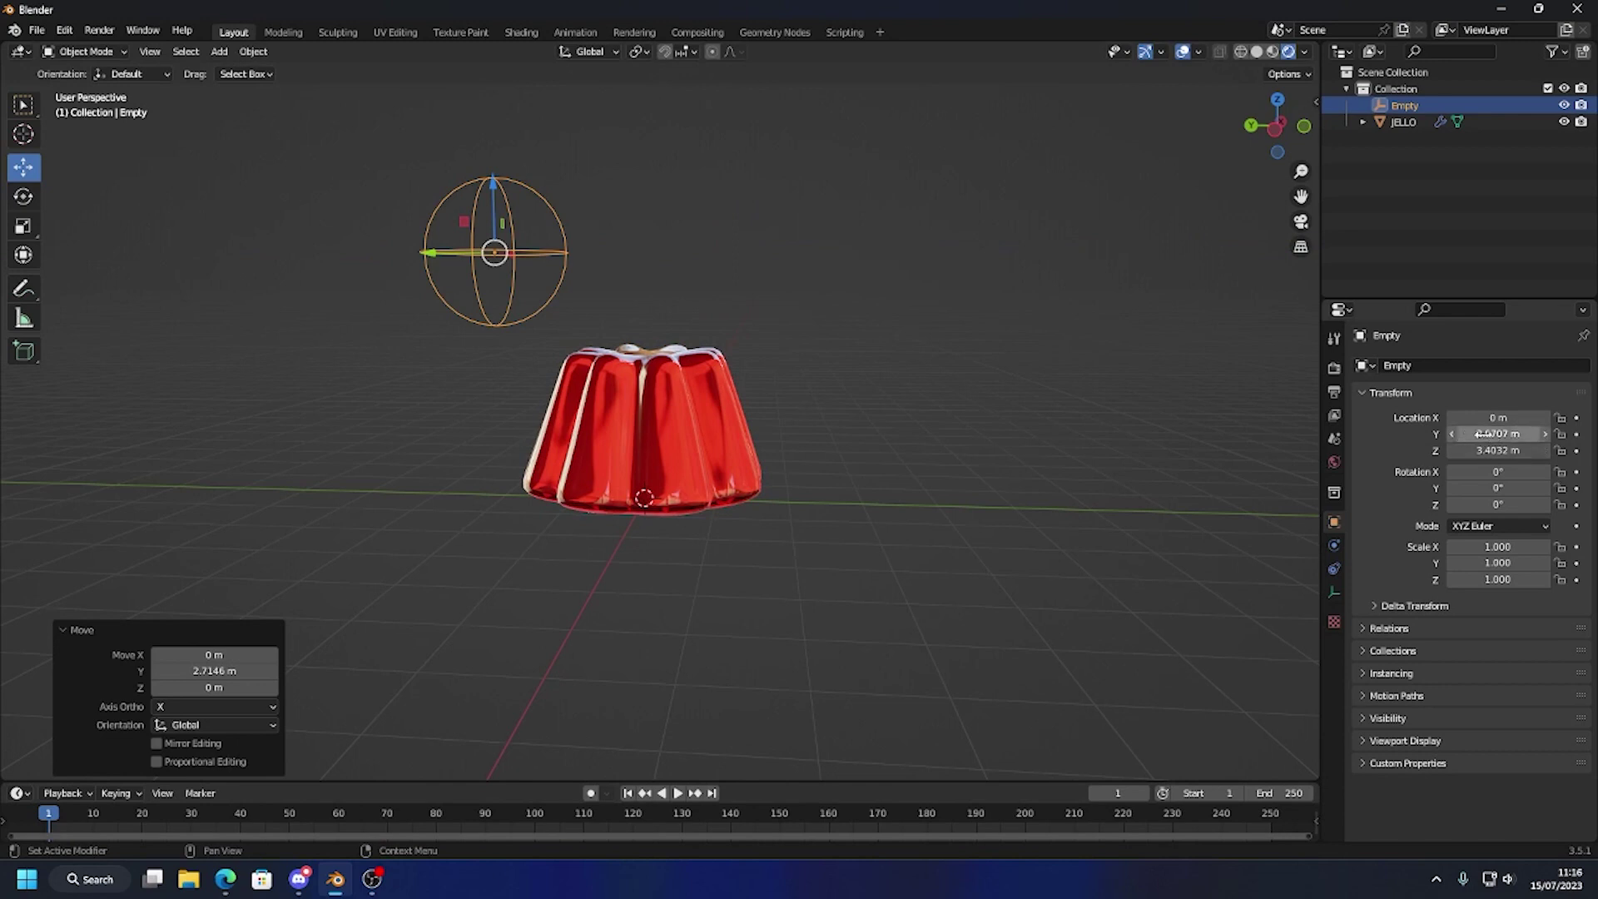
{"action": "left_click", "coordinate": [1576, 434]}
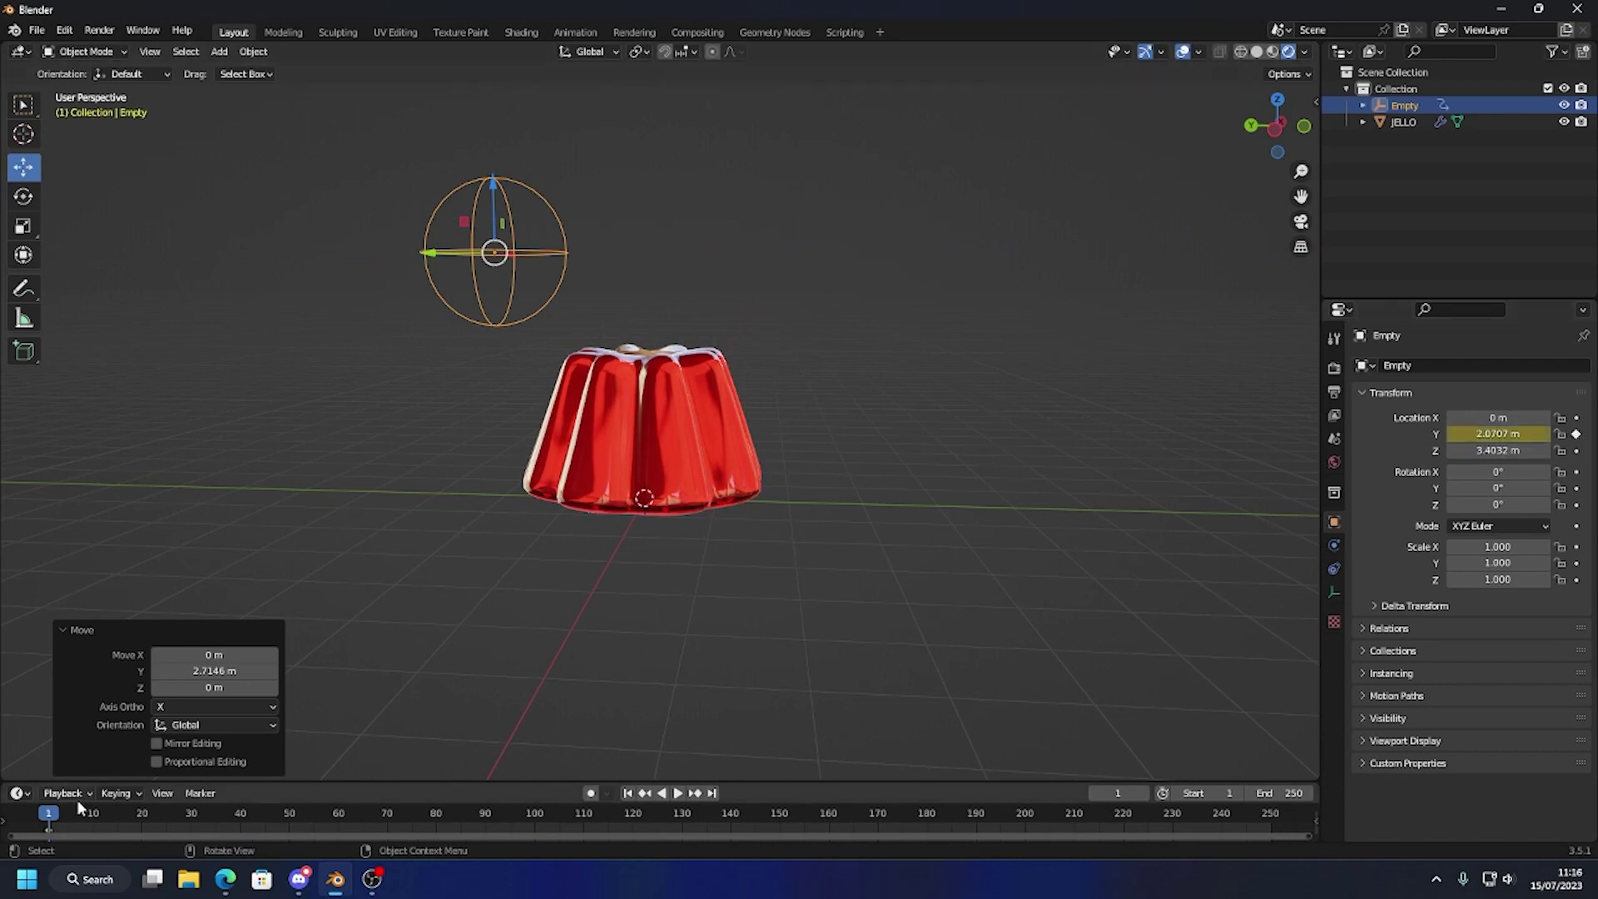
At frame 250, move the empty along the Y axis to the opposite side of the jello and keyframe its Y location
{"action": "left_click_drag", "start_coordinate": [79, 811], "coordinate": [1274, 799]}
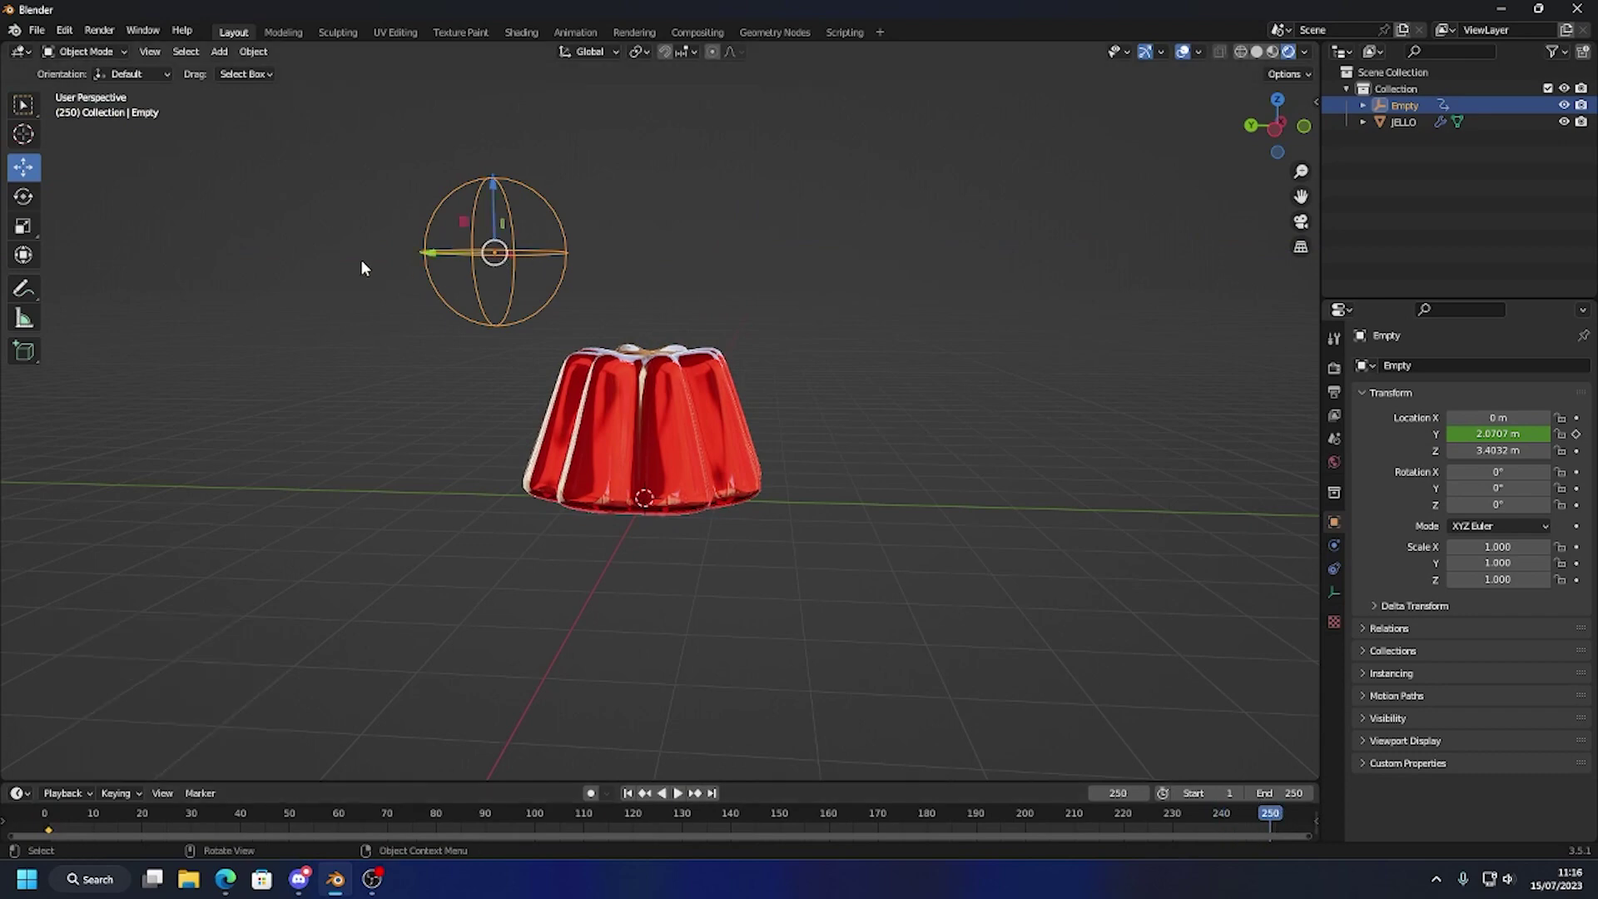
{"action": "key", "text": "g"}
{"action": "key", "text": "y"}
{"action": "left_click", "coordinate": [856, 268]}
{"action": "left_click", "coordinate": [1575, 434]}
At frame 53, move the empty along the Y axis to about -2.39 m and keyframe its Y location
{"action": "left_click_drag", "start_coordinate": [1270, 820], "coordinate": [304, 787]}
{"action": "key", "text": "g"}
{"action": "key", "text": "y"}
{"action": "left_click", "coordinate": [767, 267]}
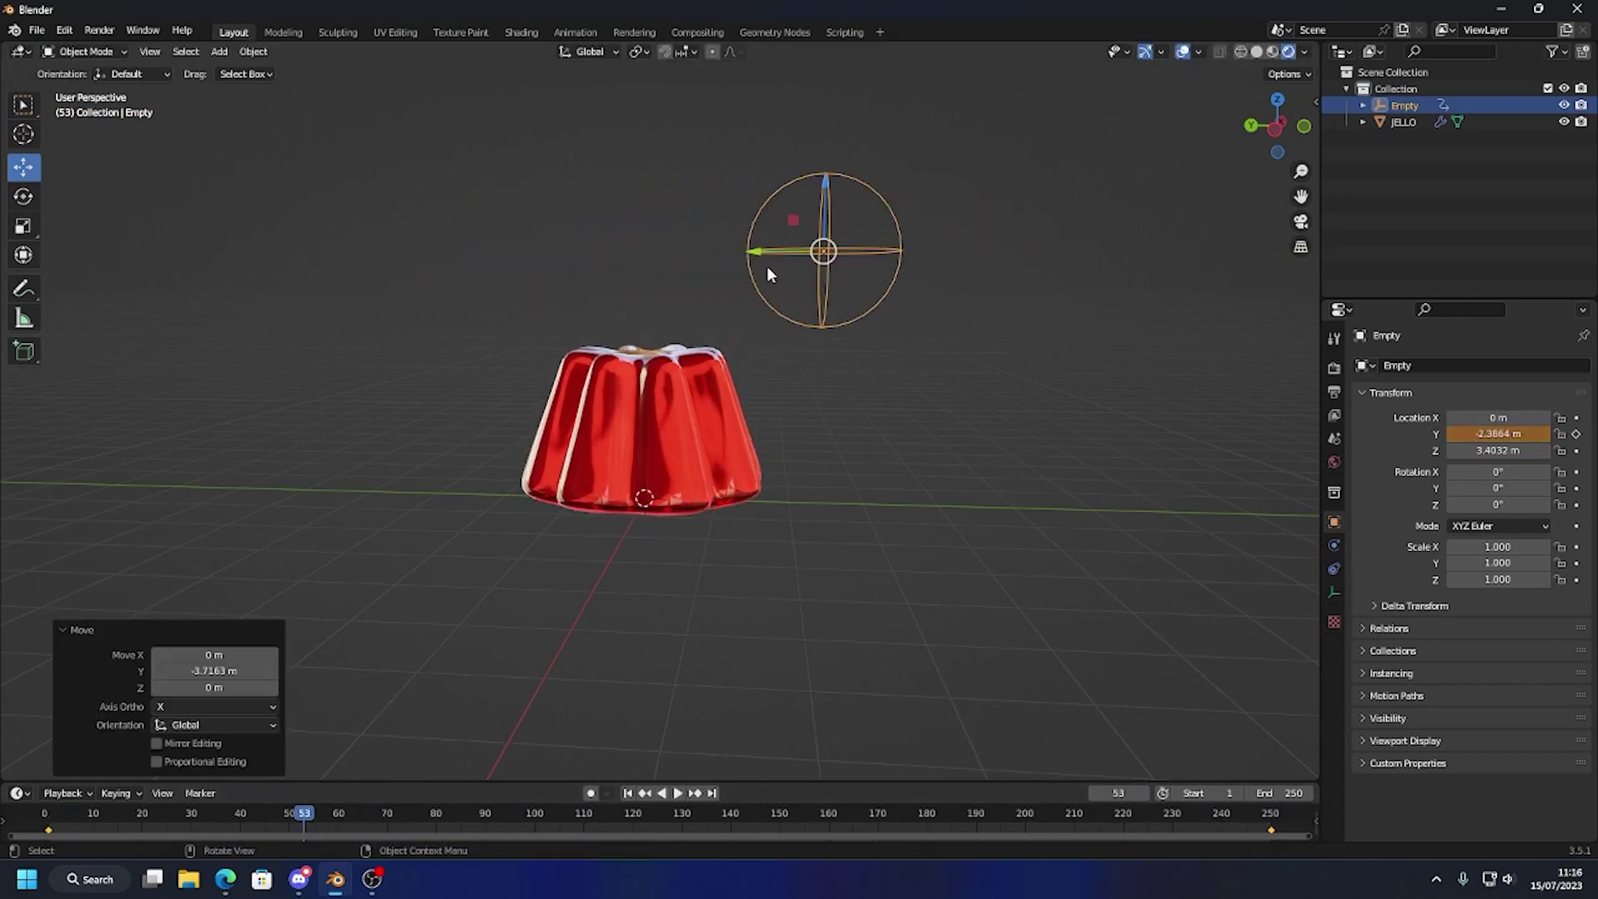
{"action": "left_click", "coordinate": [1577, 434]}
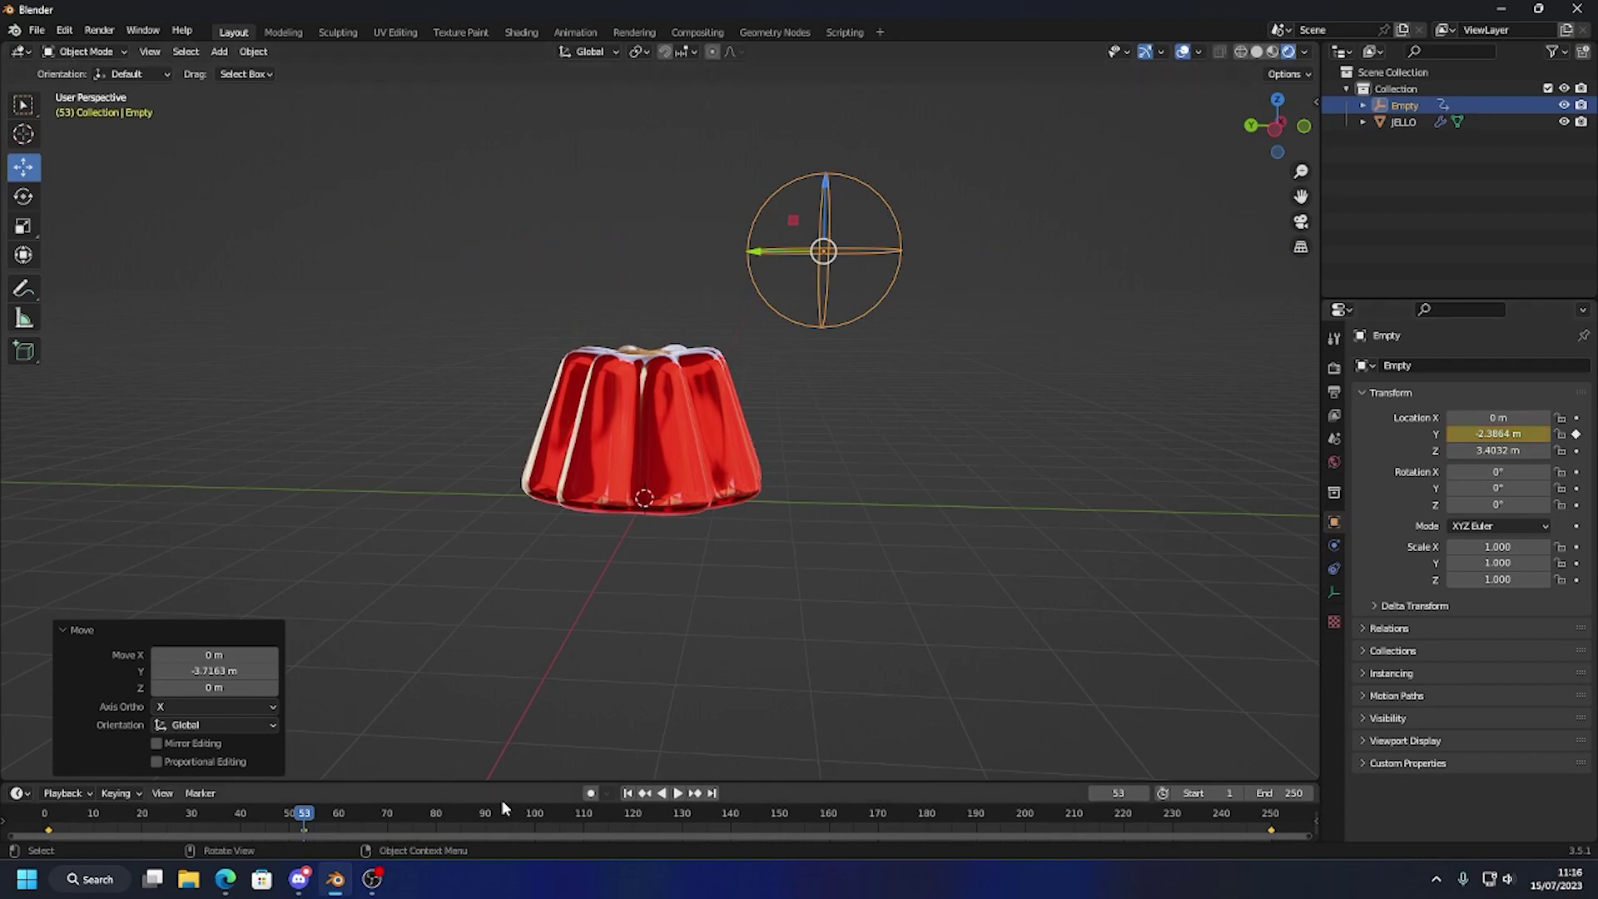
At frame 144, move the empty along the Y axis to about 5.12 m and keyframe its Y location
{"action": "left_click_drag", "start_coordinate": [328, 813], "coordinate": [752, 822]}
{"action": "left_click_drag", "start_coordinate": [909, 248], "coordinate": [223, 253]}
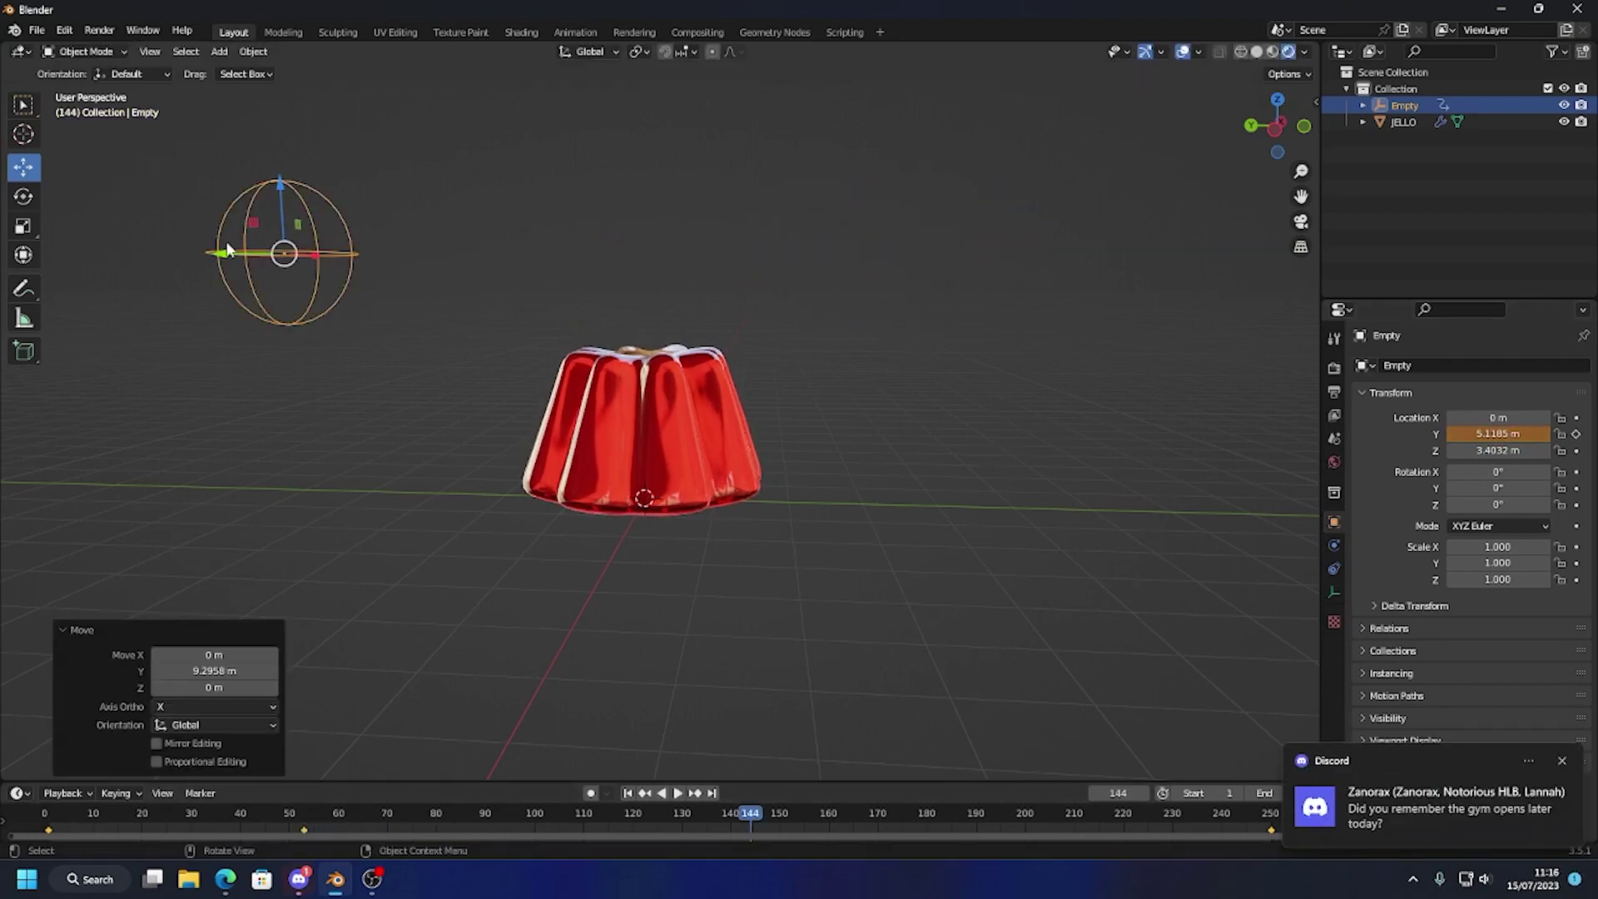
{"action": "left_click", "coordinate": [1563, 760]}
{"action": "left_click", "coordinate": [1577, 433]}
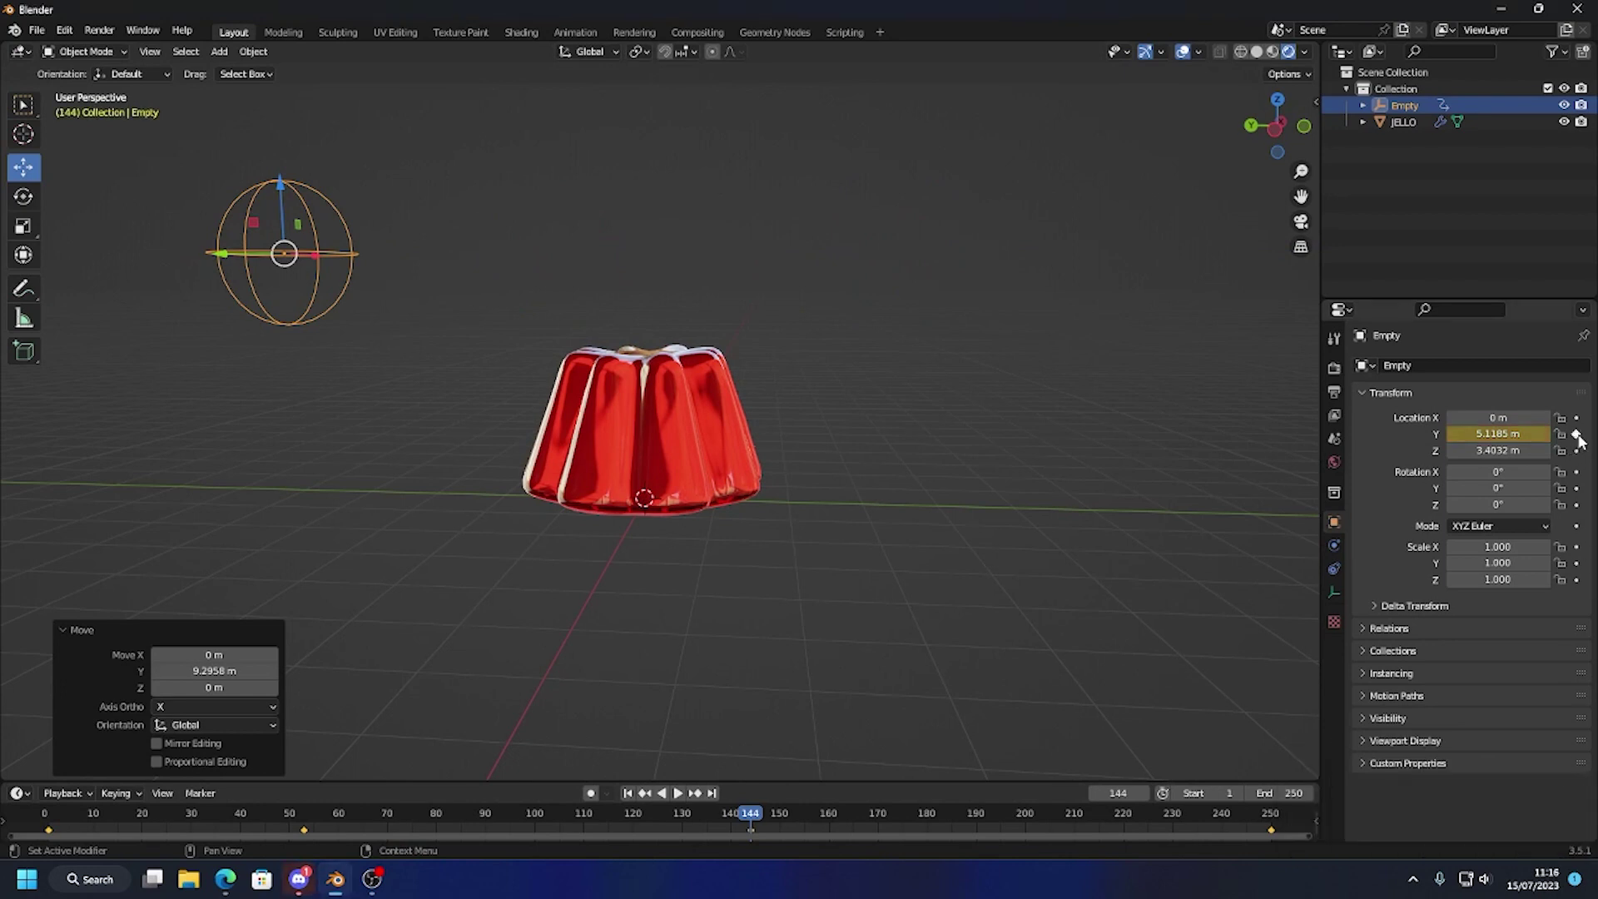
Play back the animation from the start and examine the jello's wobble from several angles
{"action": "left_click", "coordinate": [70, 820]}
{"action": "key", "text": "space"}
{"action": "left_click_drag", "start_coordinate": [75, 823], "coordinate": [781, 797]}
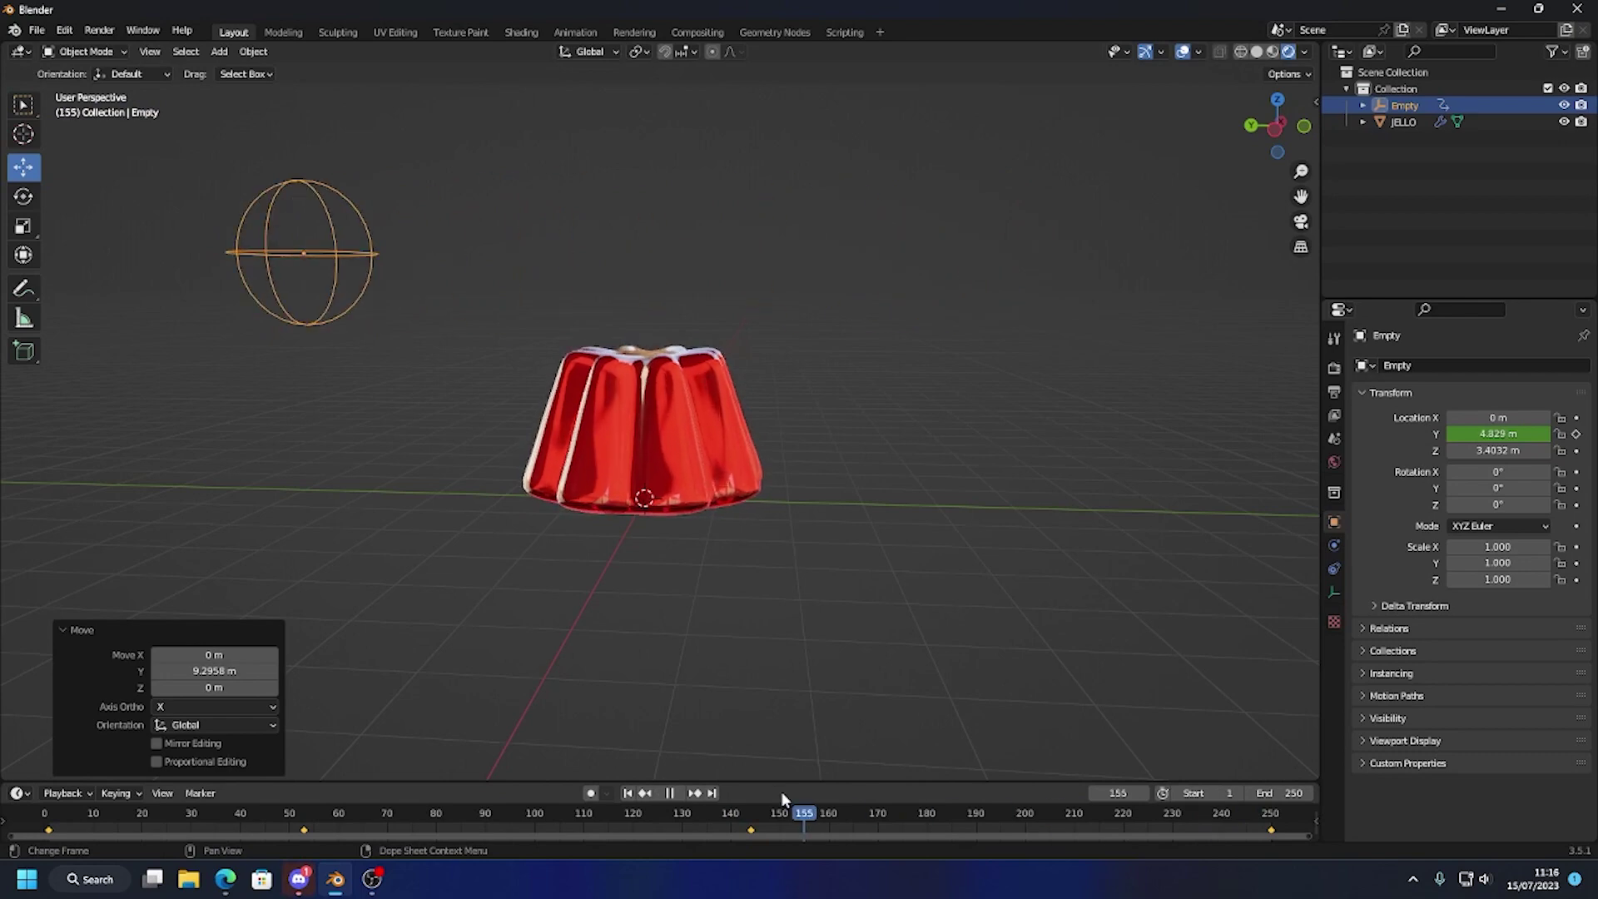
{"action": "left_click", "coordinate": [629, 793]}
{"action": "left_click", "coordinate": [669, 793]}
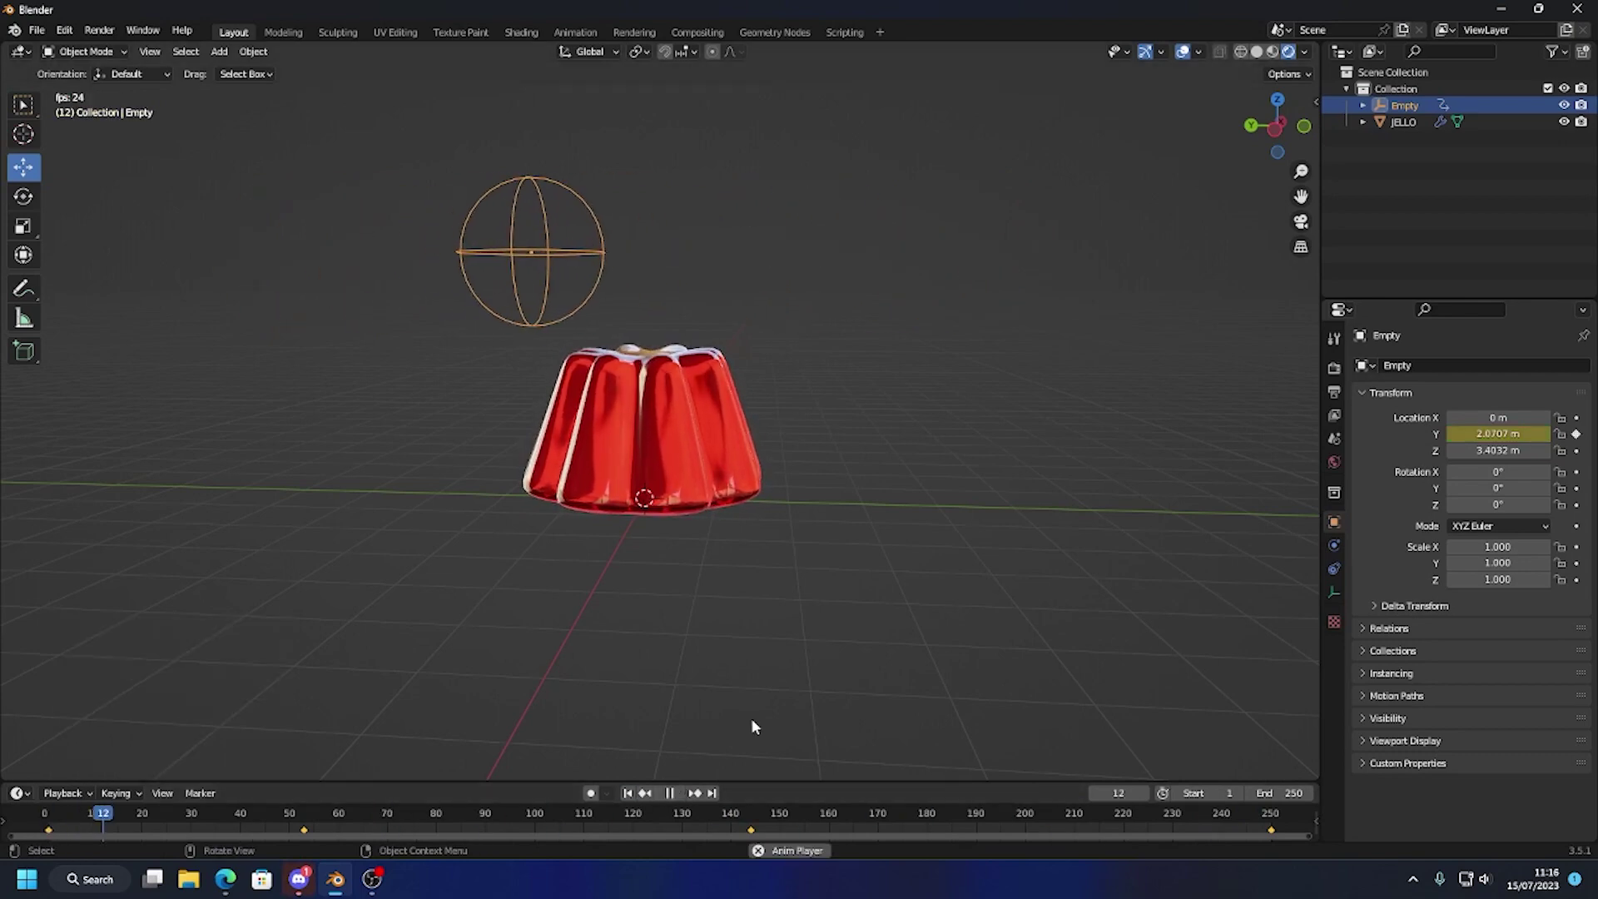
{"action": "middle_click_drag", "start_coordinate": [760, 528], "coordinate": [799, 589]}
{"action": "key", "text": "space"}
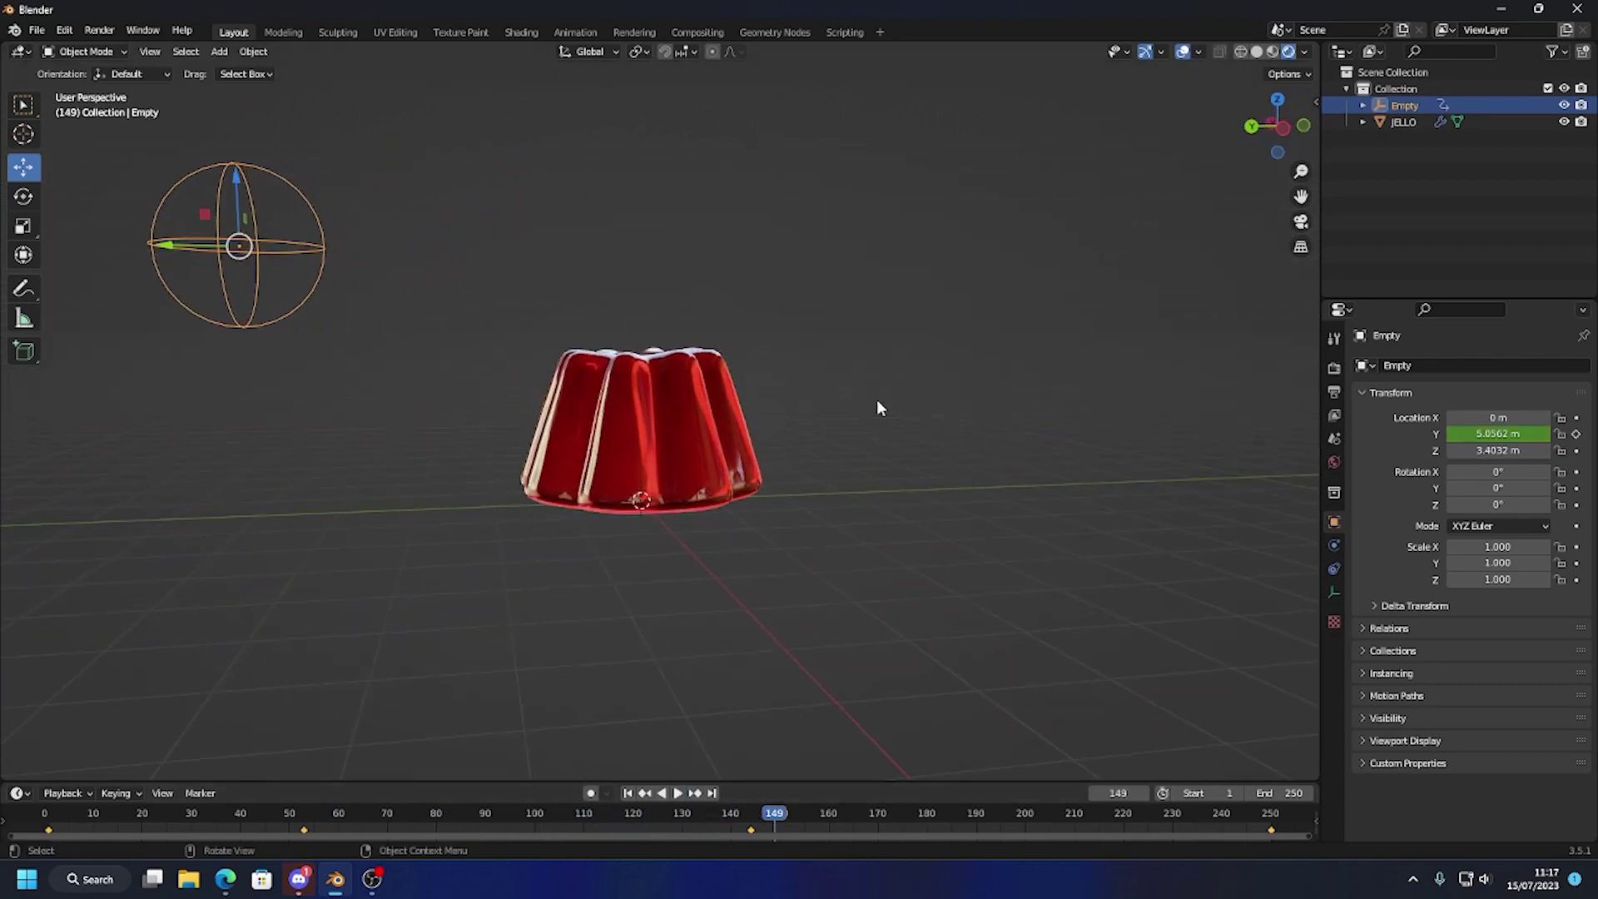
{"action": "middle_click_drag", "start_coordinate": [923, 500], "coordinate": [928, 535]}
{"action": "middle_click_drag", "start_coordinate": [827, 535], "coordinate": [739, 559]}
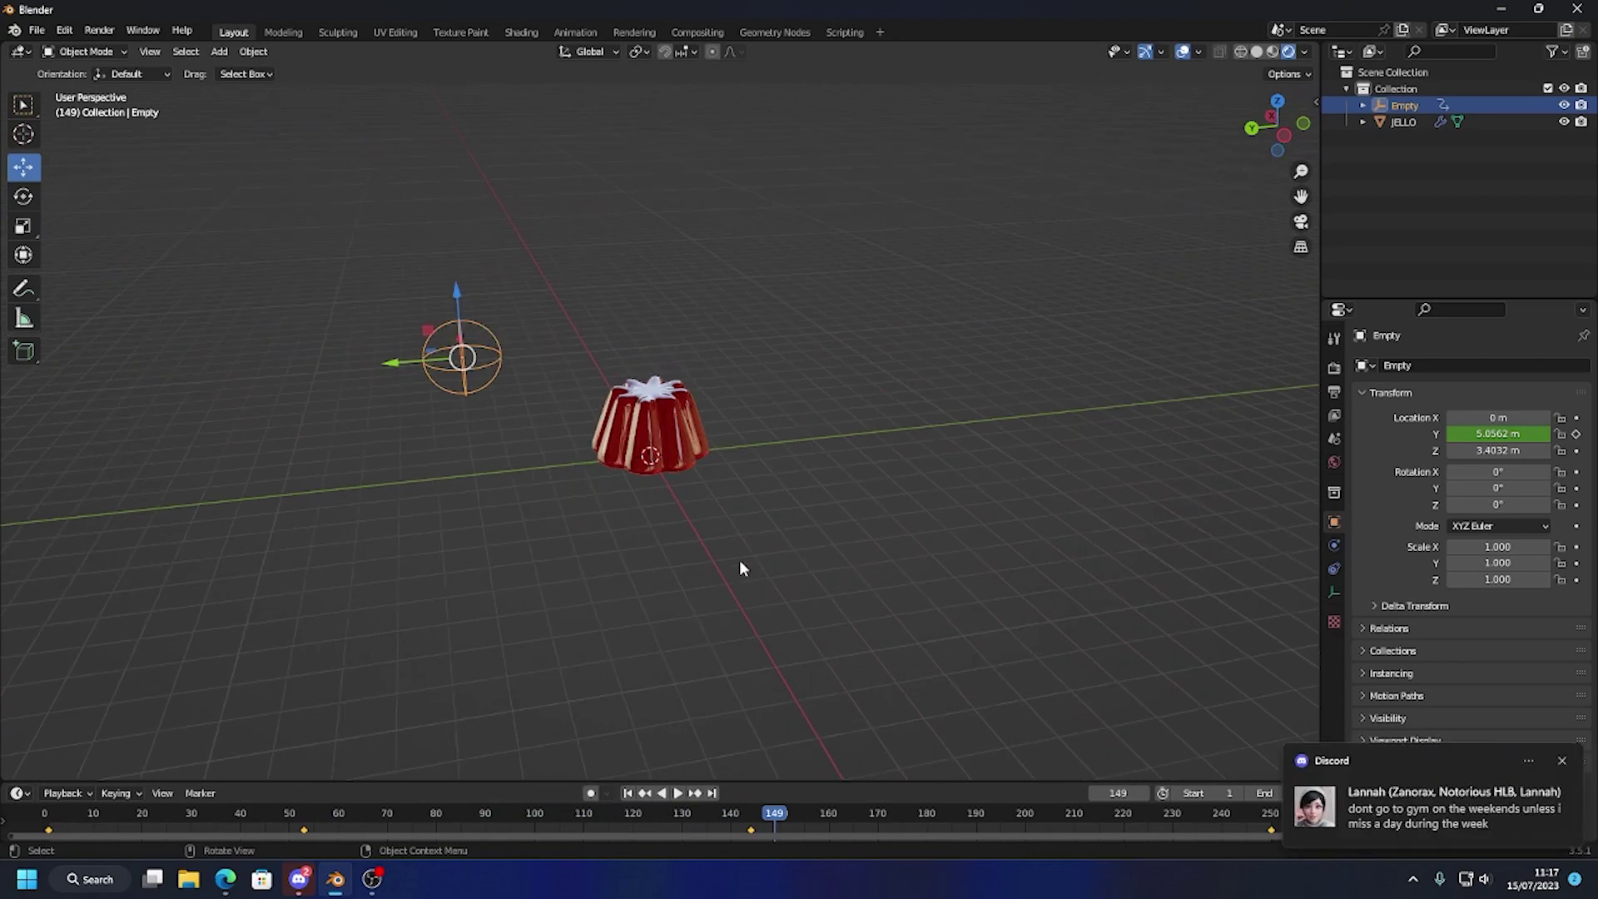
Dismiss the chat notification, quit Discord and deselect the empty
{"action": "left_click", "coordinate": [1564, 763]}
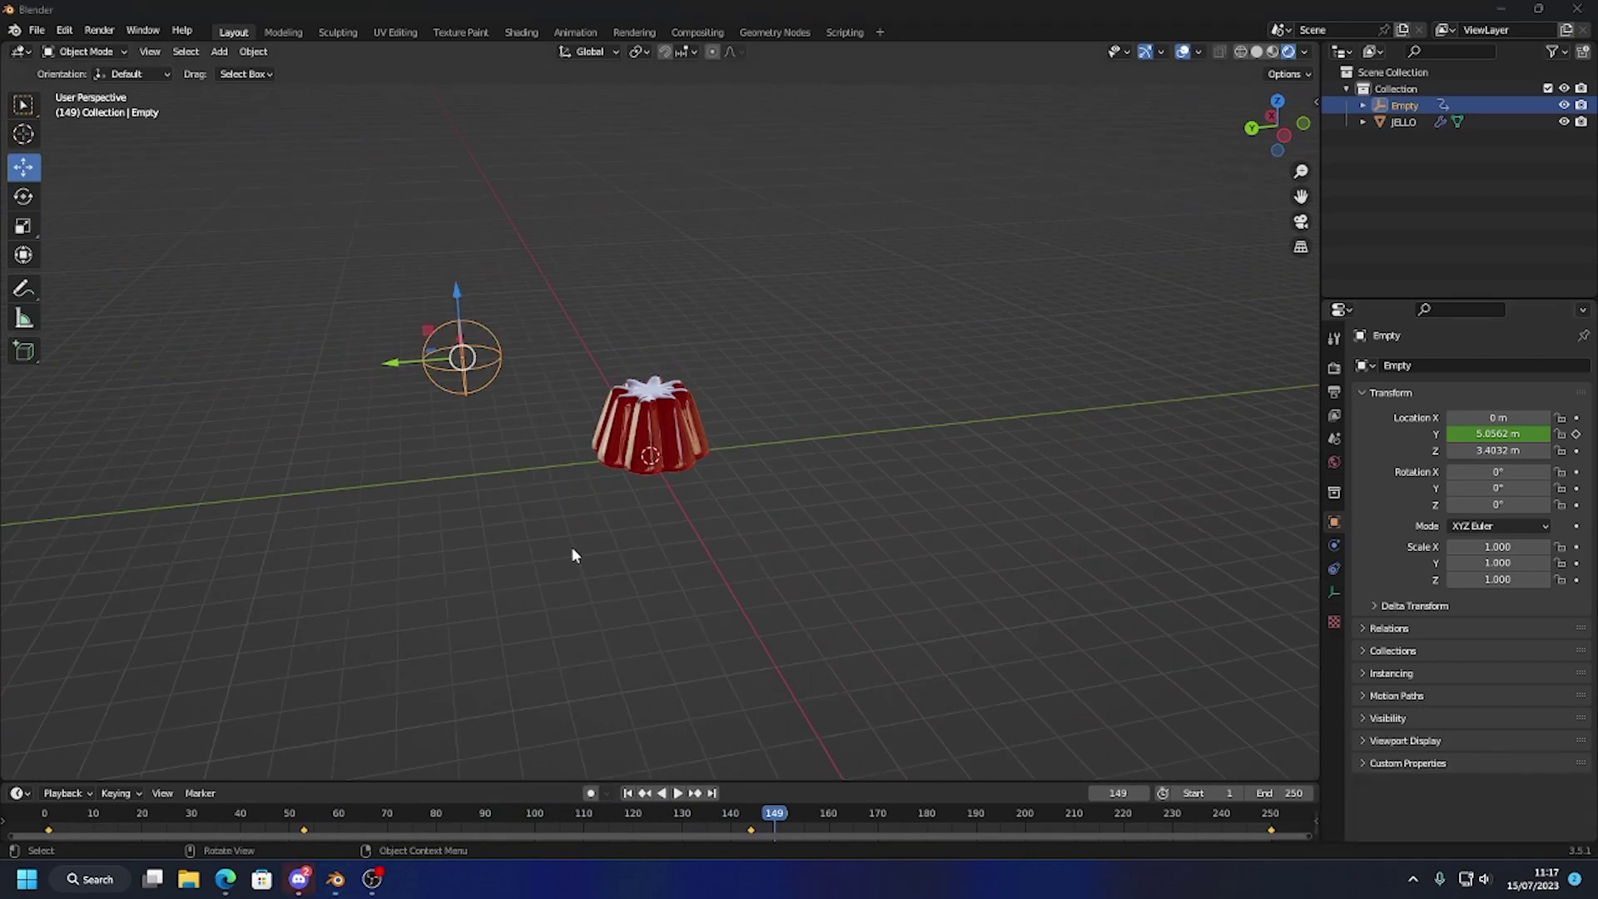
{"action": "left_click", "coordinate": [1413, 881]}
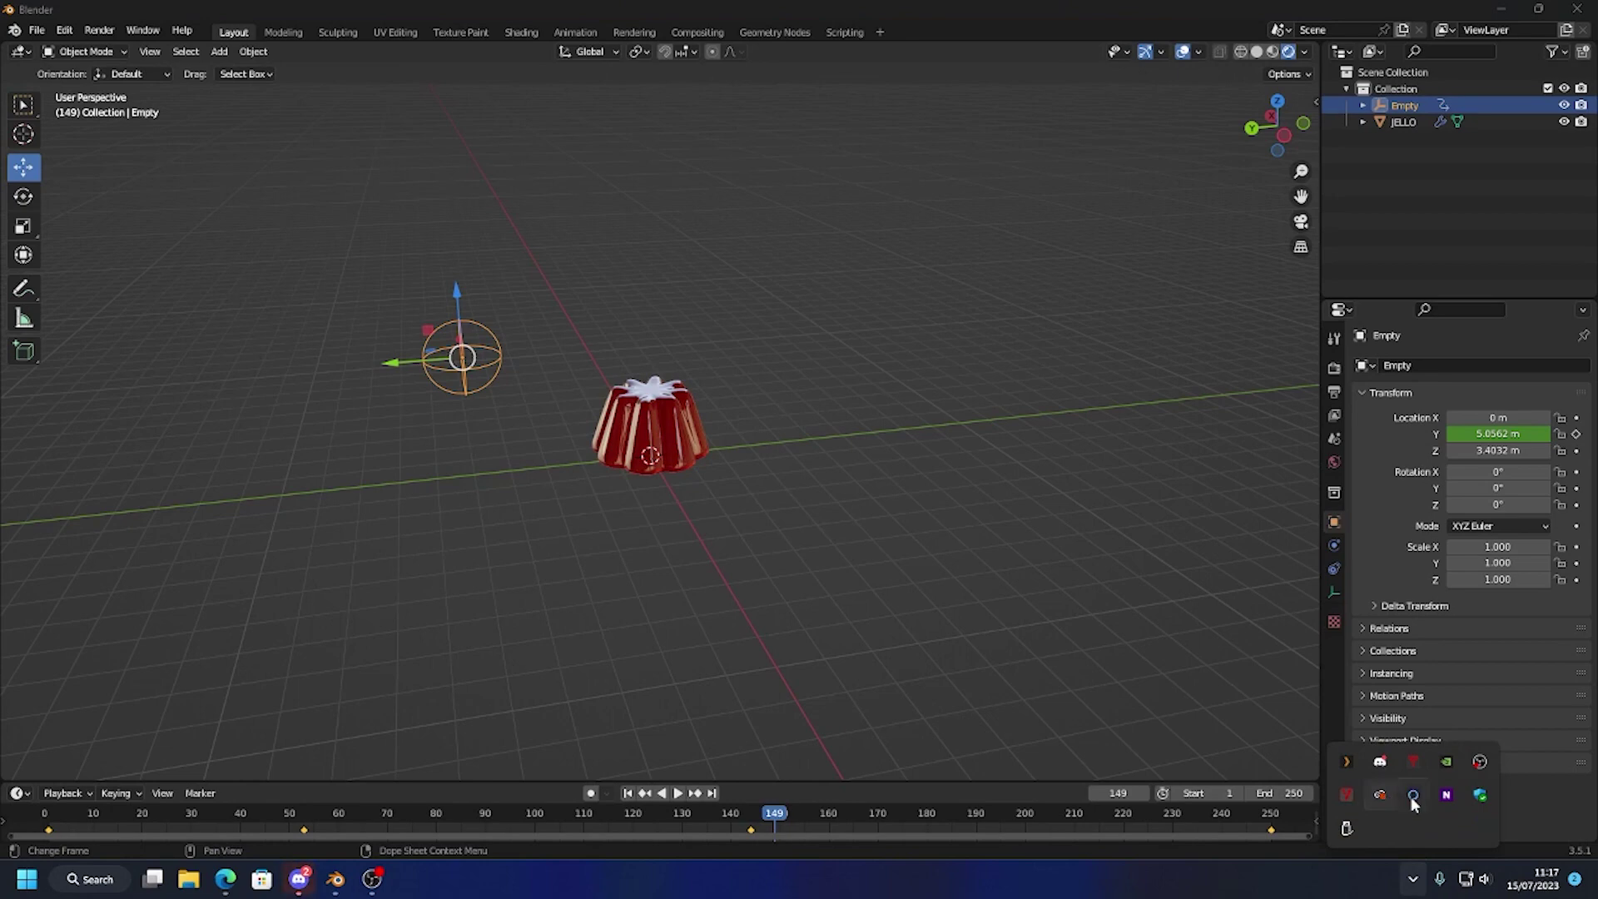
{"action": "right_click", "coordinate": [1382, 762]}
{"action": "left_click", "coordinate": [1425, 751]}
{"action": "left_click", "coordinate": [1182, 689]}
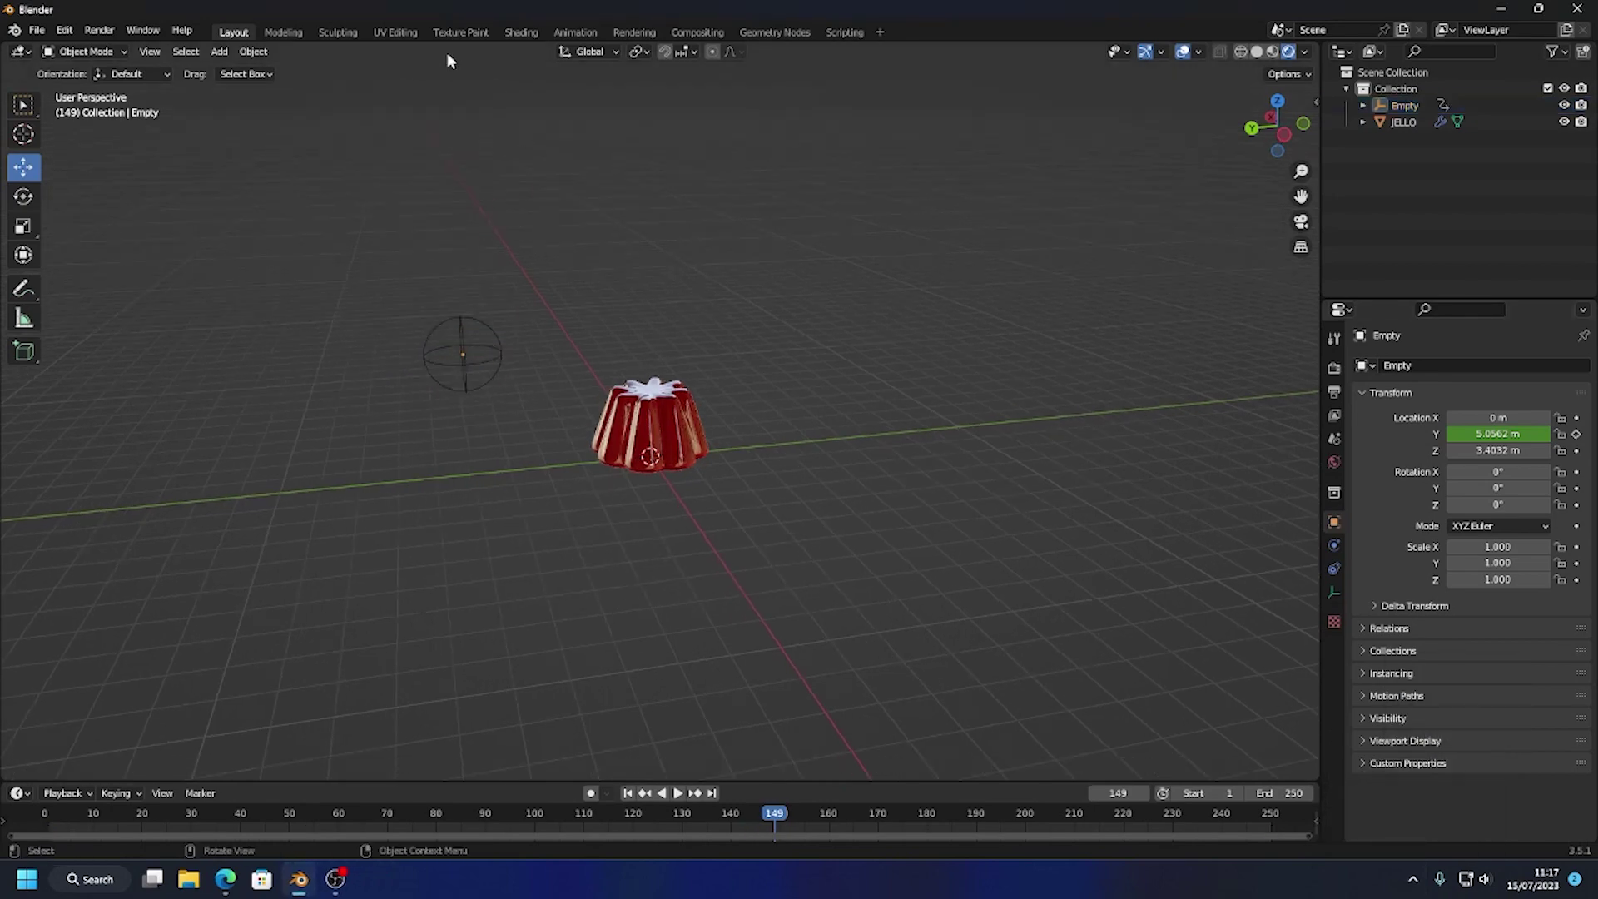
Add a plane under the jello and scale it up by about 11.72
{"action": "left_click", "coordinate": [219, 52]}
{"action": "mouse_move", "coordinate": [243, 70]}
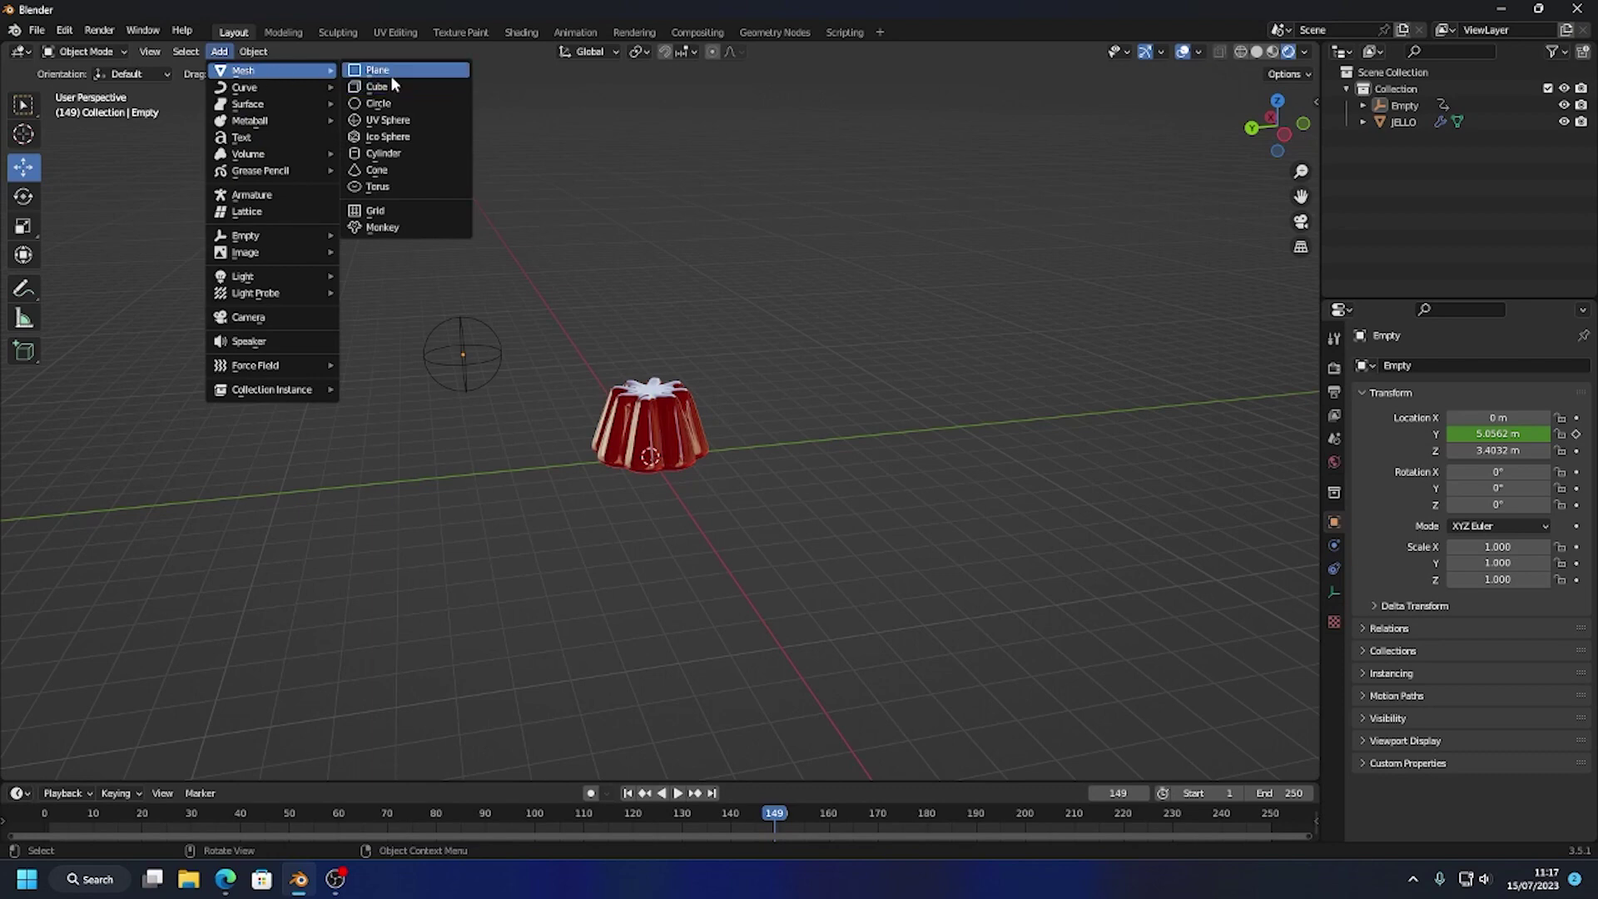
{"action": "left_click", "coordinate": [387, 72]}
{"action": "key", "text": "s"}
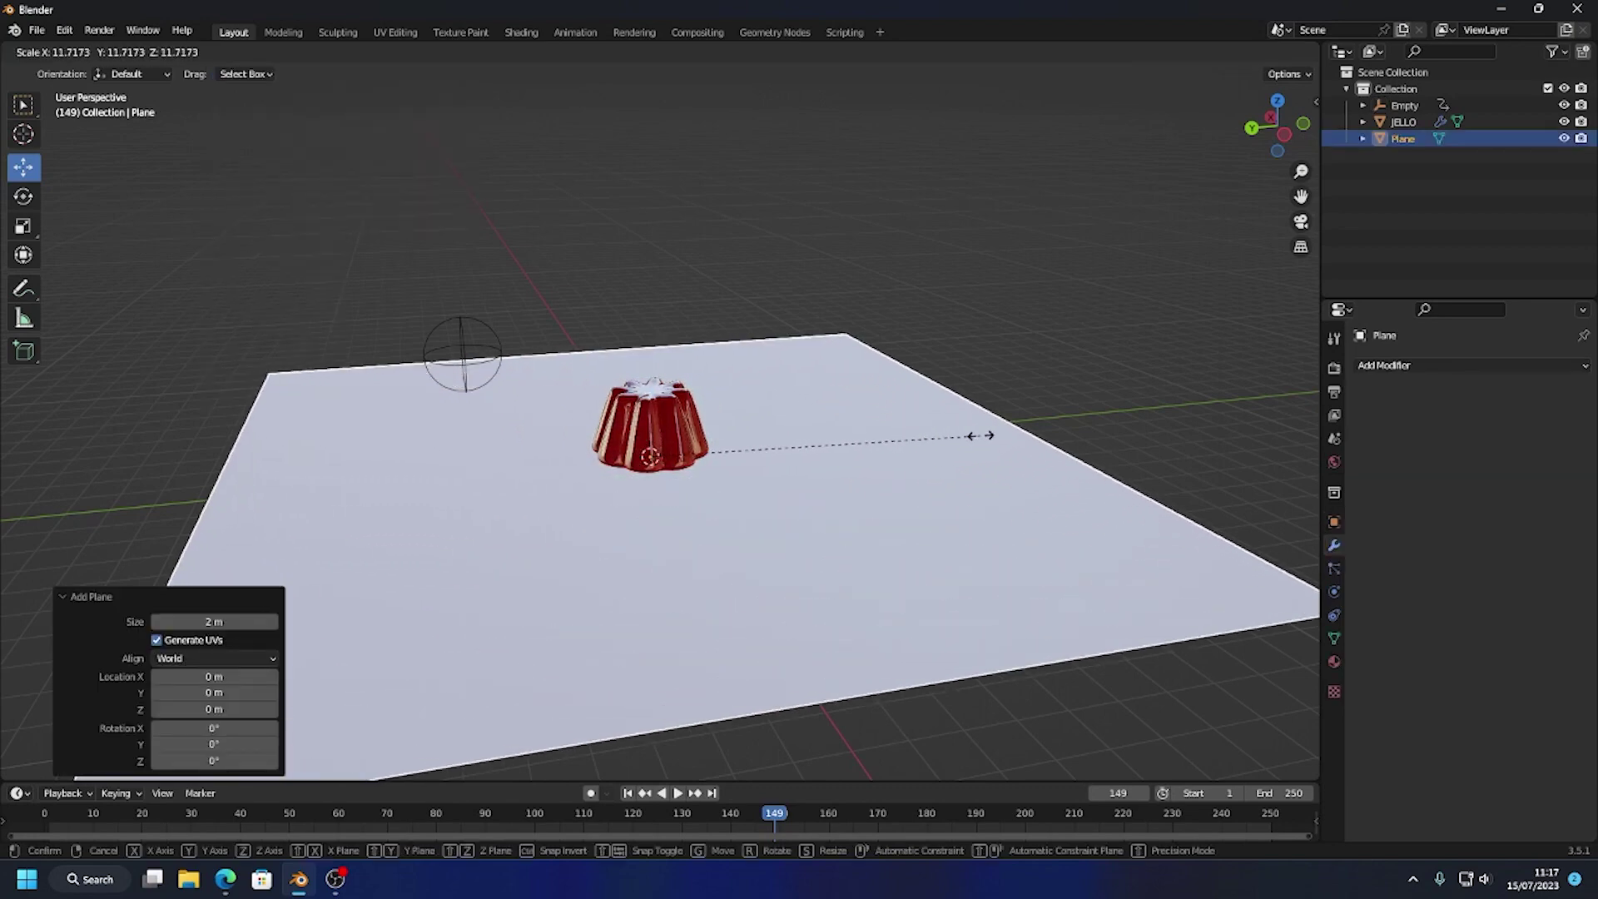
{"action": "left_click", "coordinate": [979, 435]}
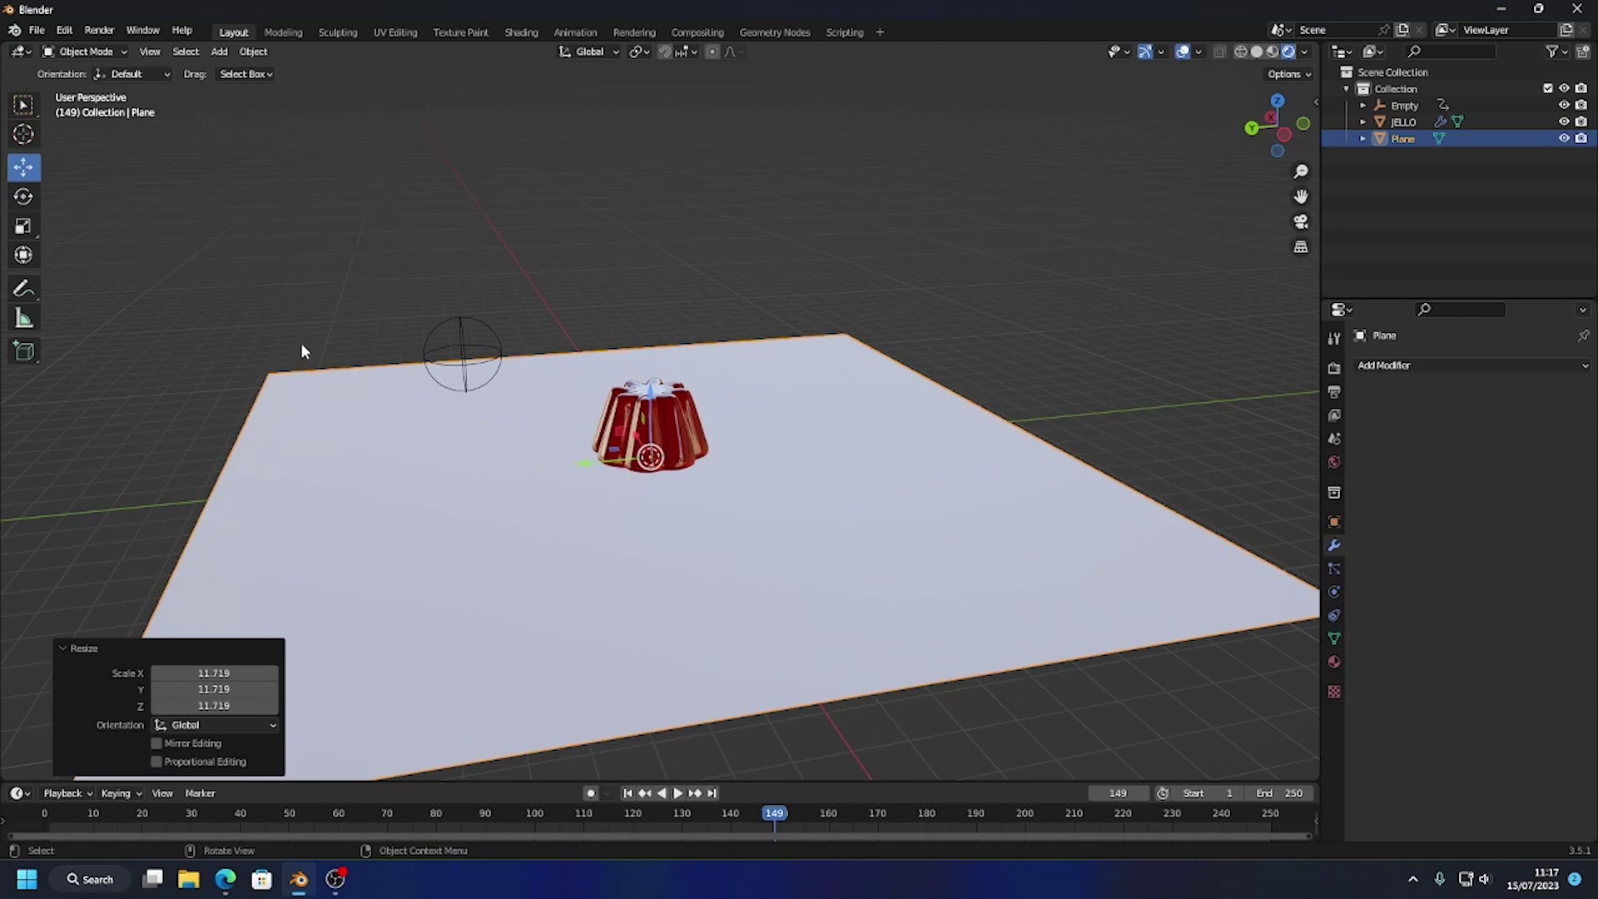
Extrude the plane's edge behind the jello straight up along the Z axis to form a tall back wall
{"action": "key", "text": "Tab"}
{"action": "left_click", "coordinate": [363, 367]}
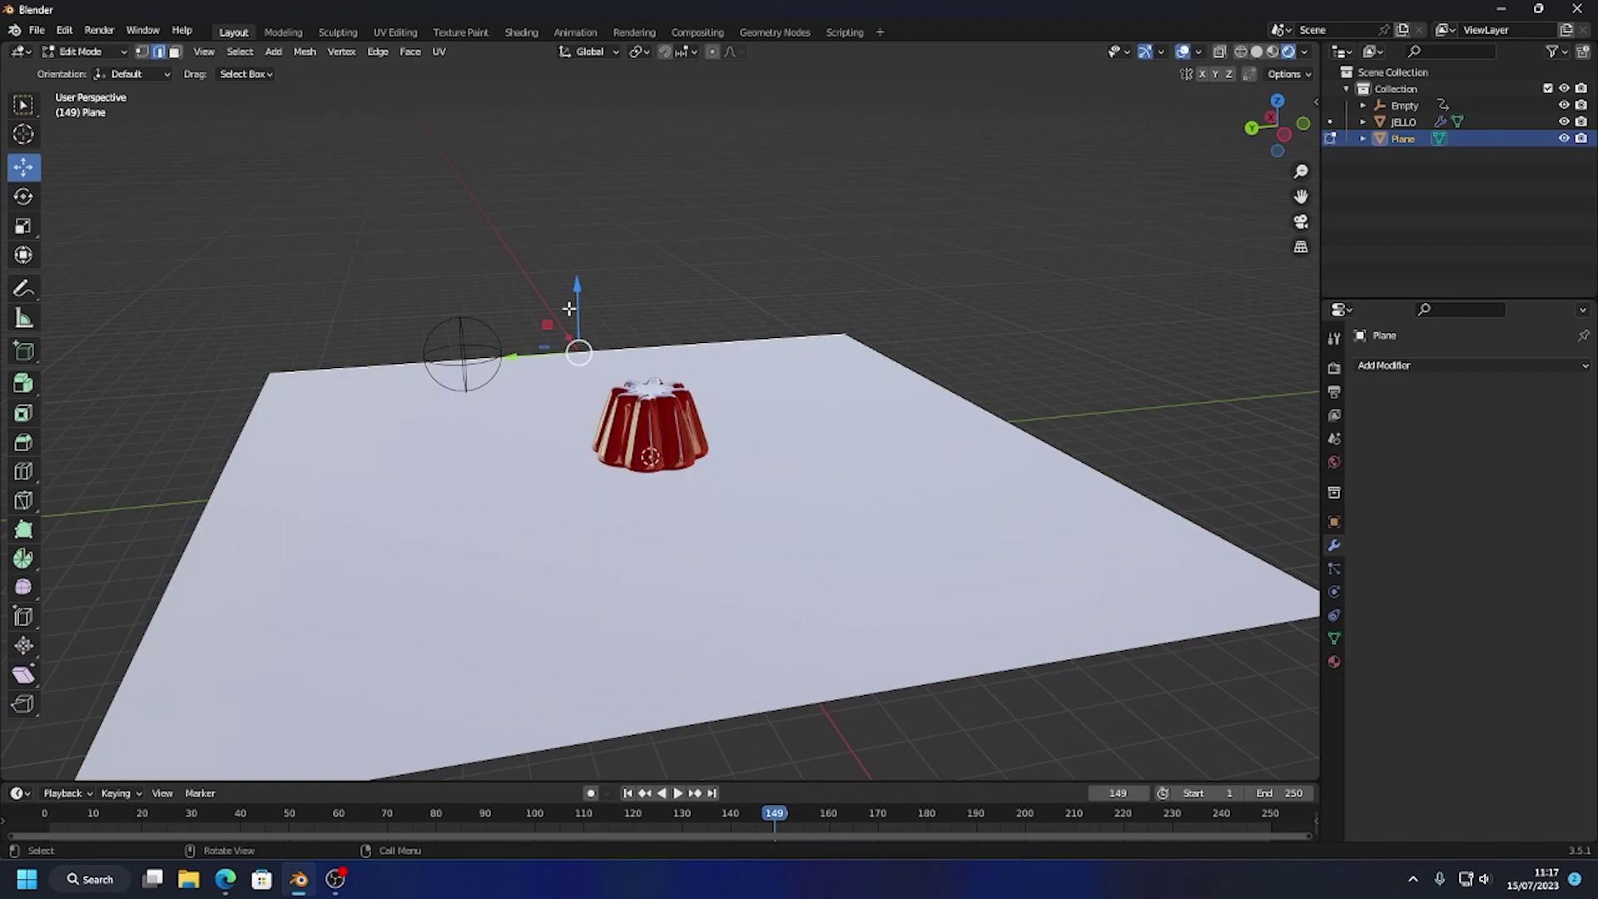
{"action": "key", "text": "e"}
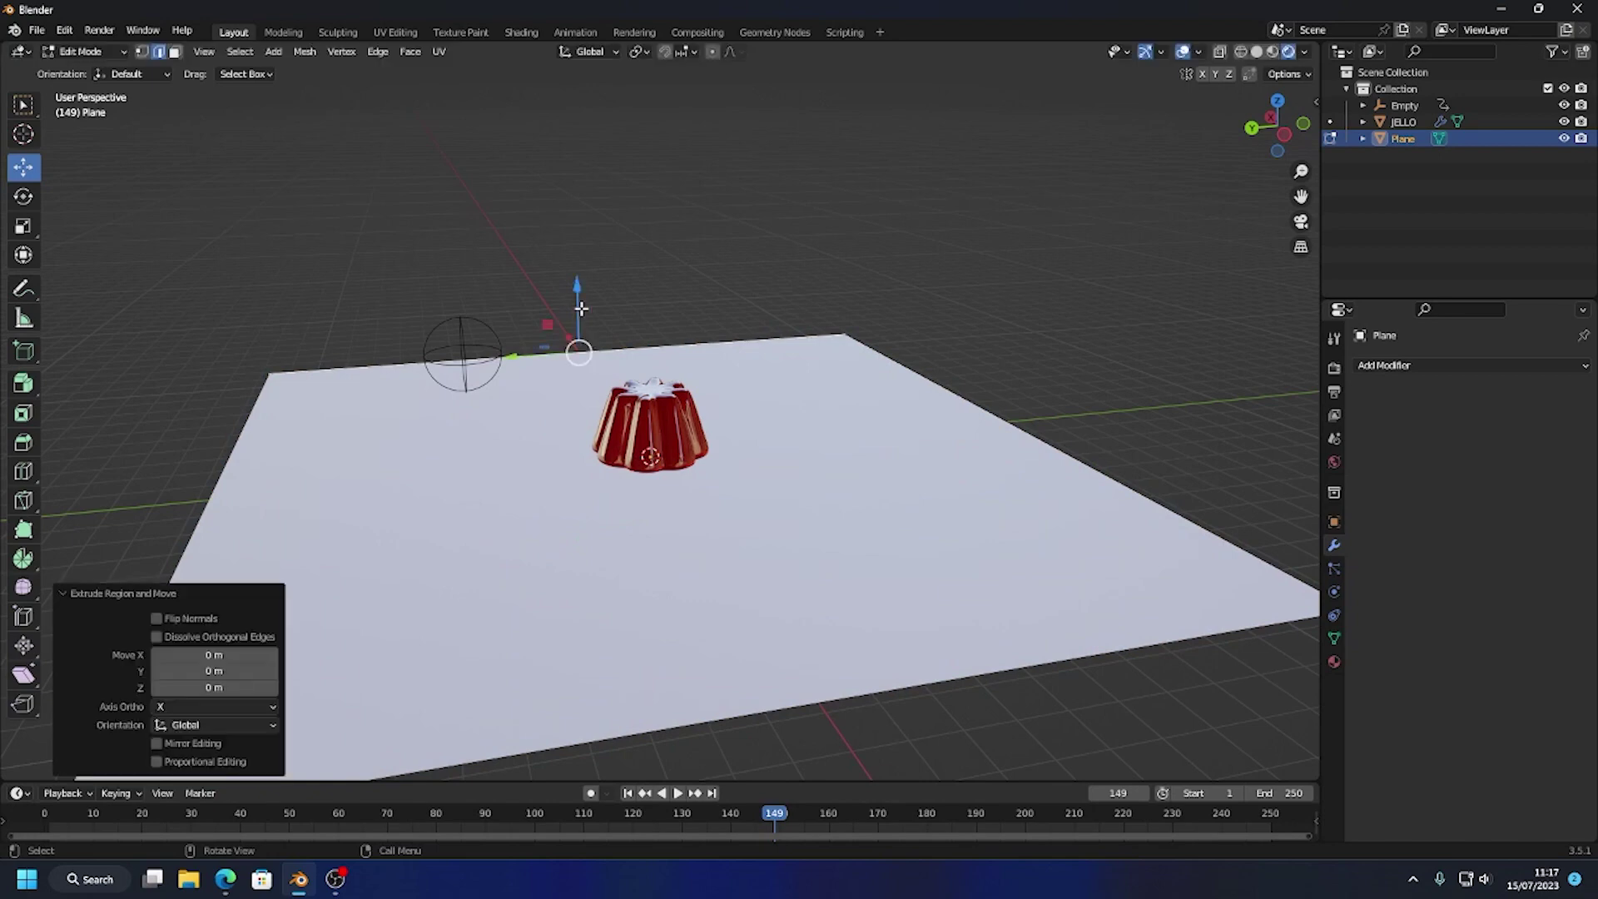
{"action": "key", "text": "z"}
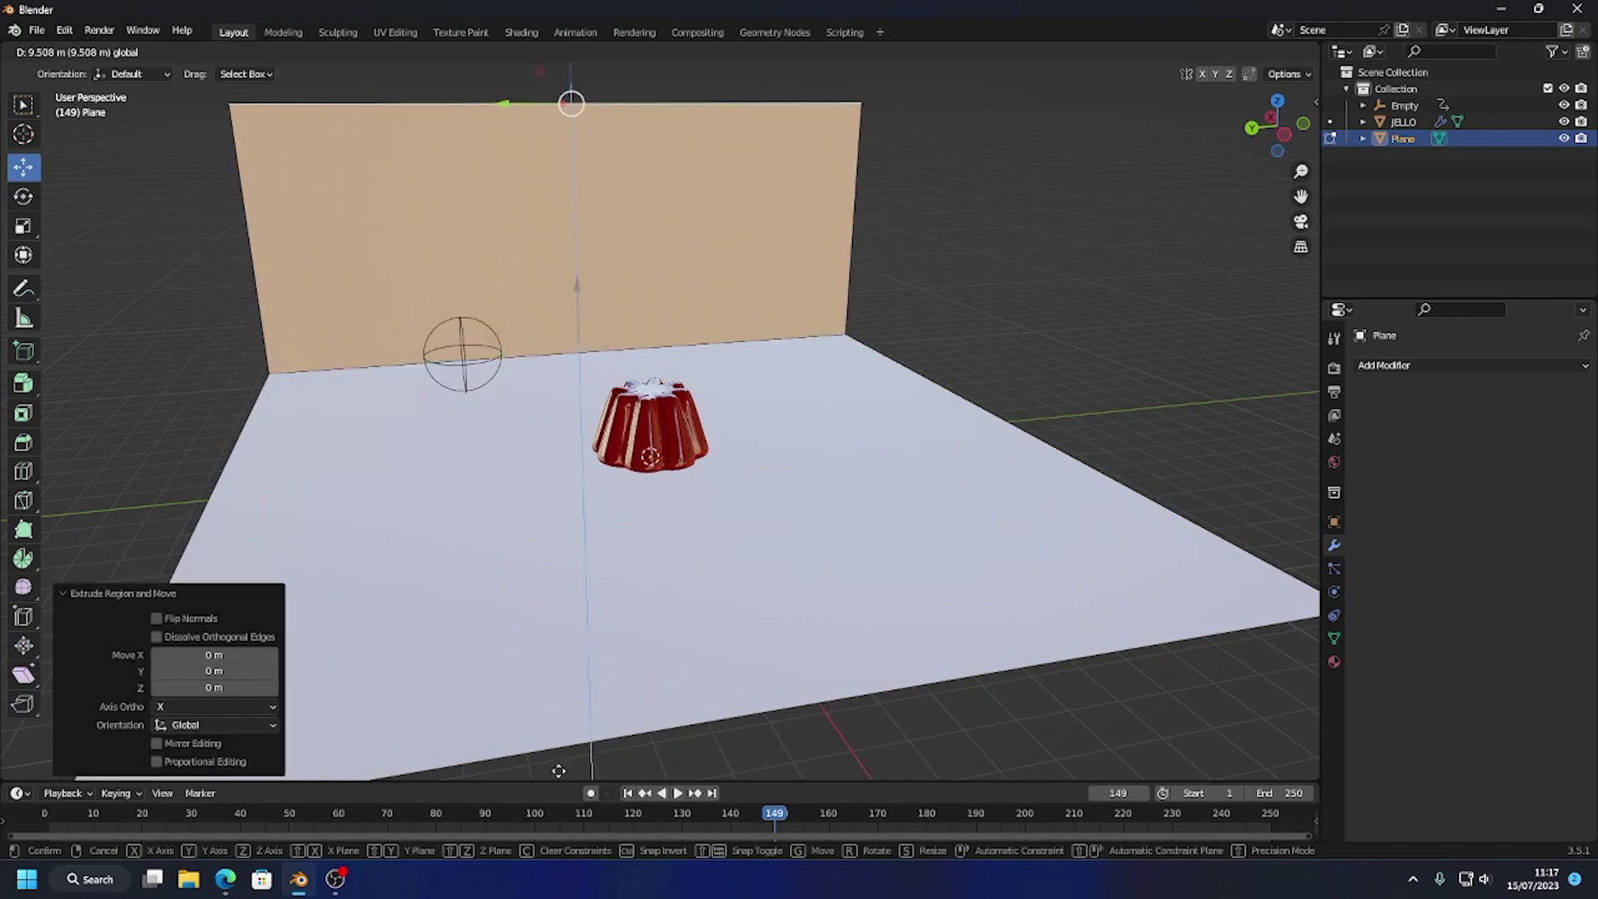
{"action": "left_click", "coordinate": [572, 683]}
Bevel the edge between the floor and back wall with a width of about 0.216 m and 6 segments
{"action": "left_click", "coordinate": [577, 351]}
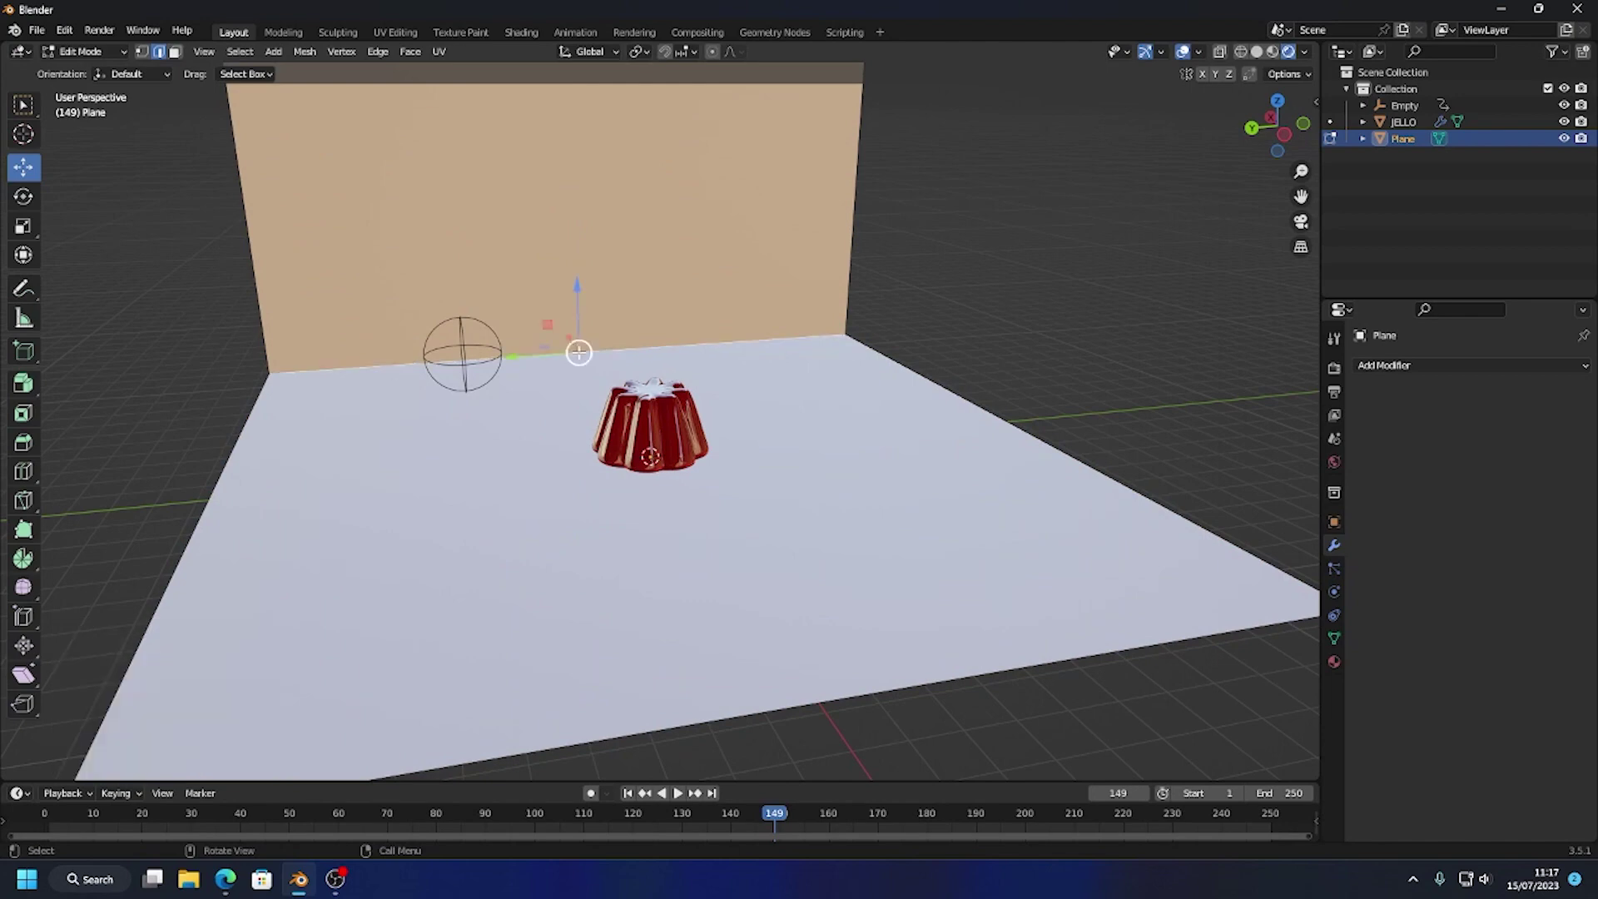
{"action": "right_click", "coordinate": [578, 350]}
{"action": "left_click", "coordinate": [567, 400]}
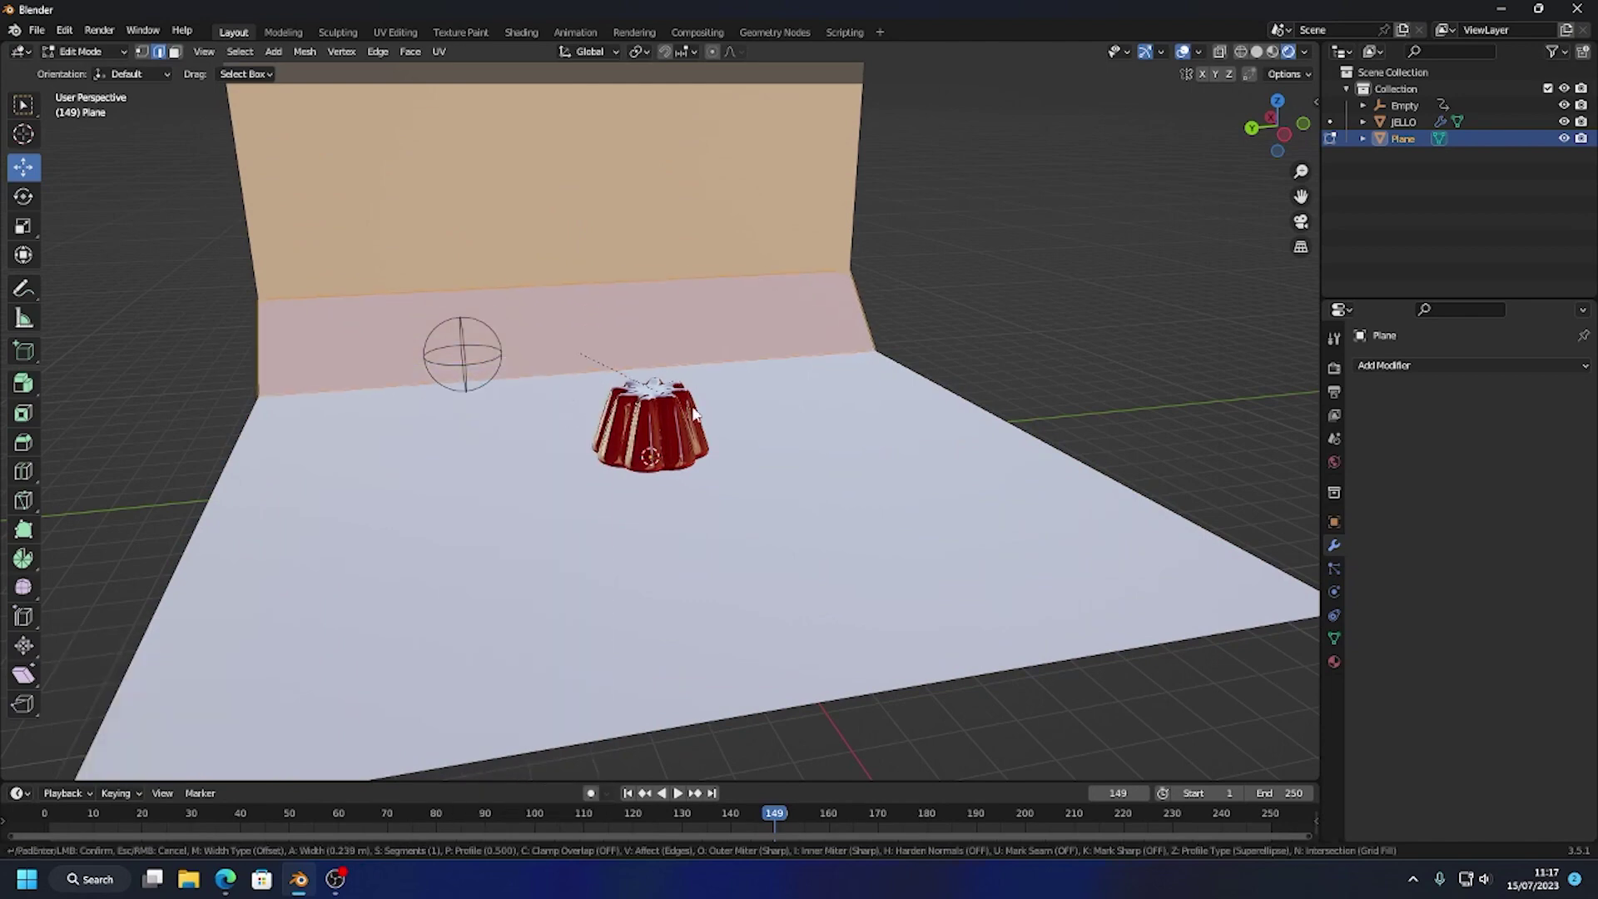
{"action": "left_click", "coordinate": [513, 490]}
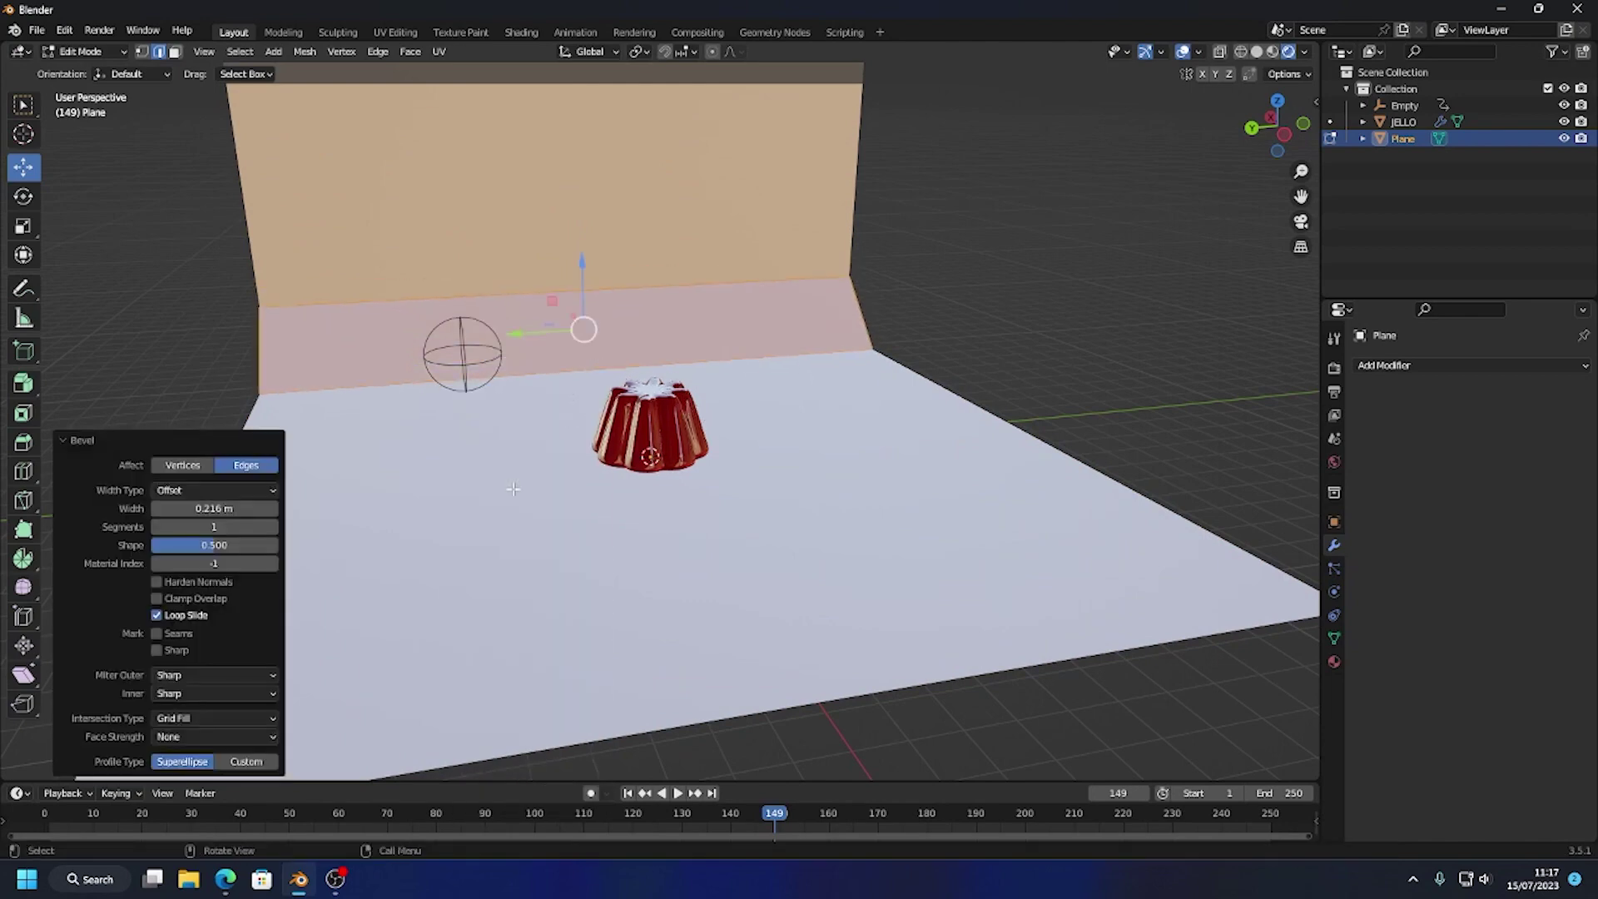
{"action": "left_click", "coordinate": [273, 526]}
{"action": "left_click", "coordinate": [273, 526]}
{"action": "left_click", "coordinate": [274, 526]}
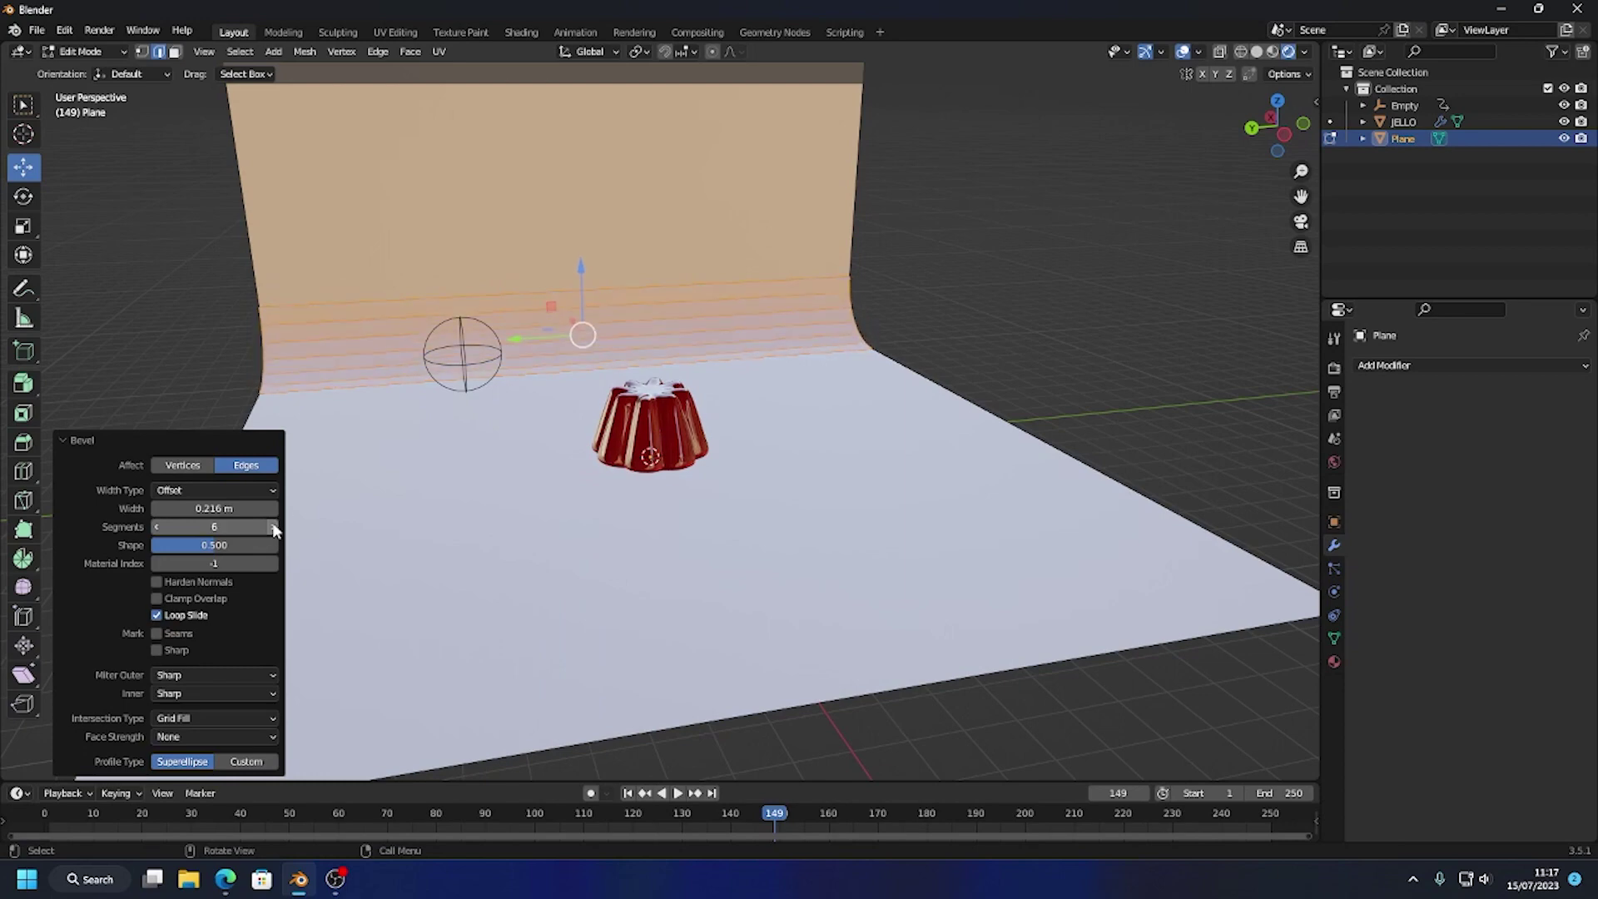
Apply Shade Auto Smooth to the backdrop and scale it up by about 2.16
{"action": "key", "text": "Tab"}
{"action": "right_click", "coordinate": [807, 384]}
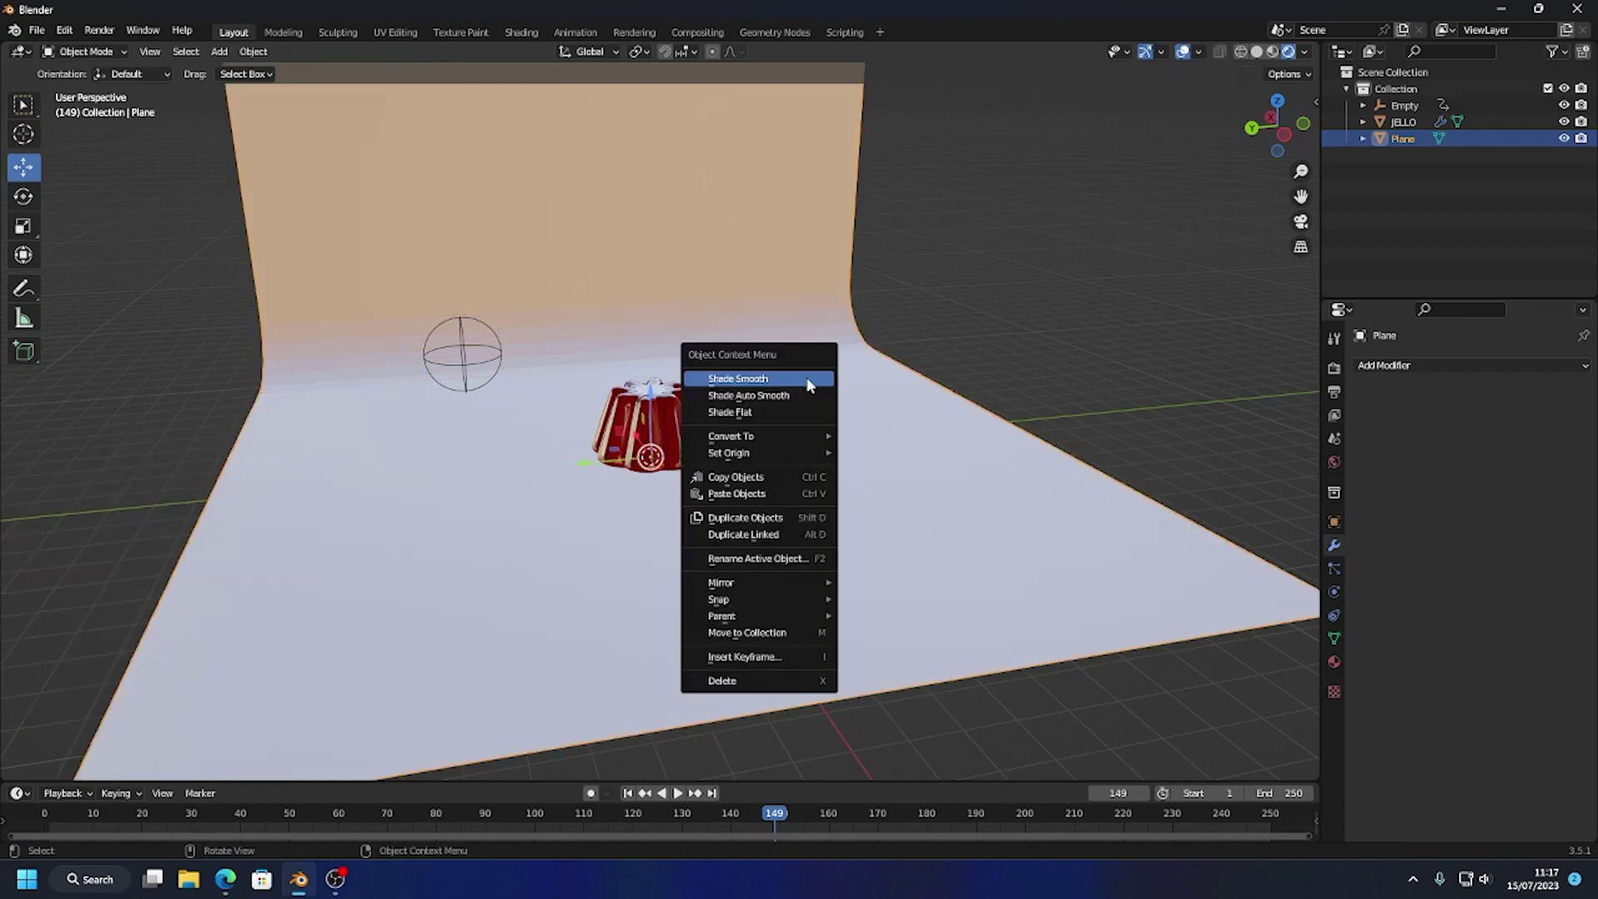
{"action": "left_click", "coordinate": [791, 392]}
{"action": "middle_click_drag", "start_coordinate": [731, 464], "coordinate": [766, 528]}
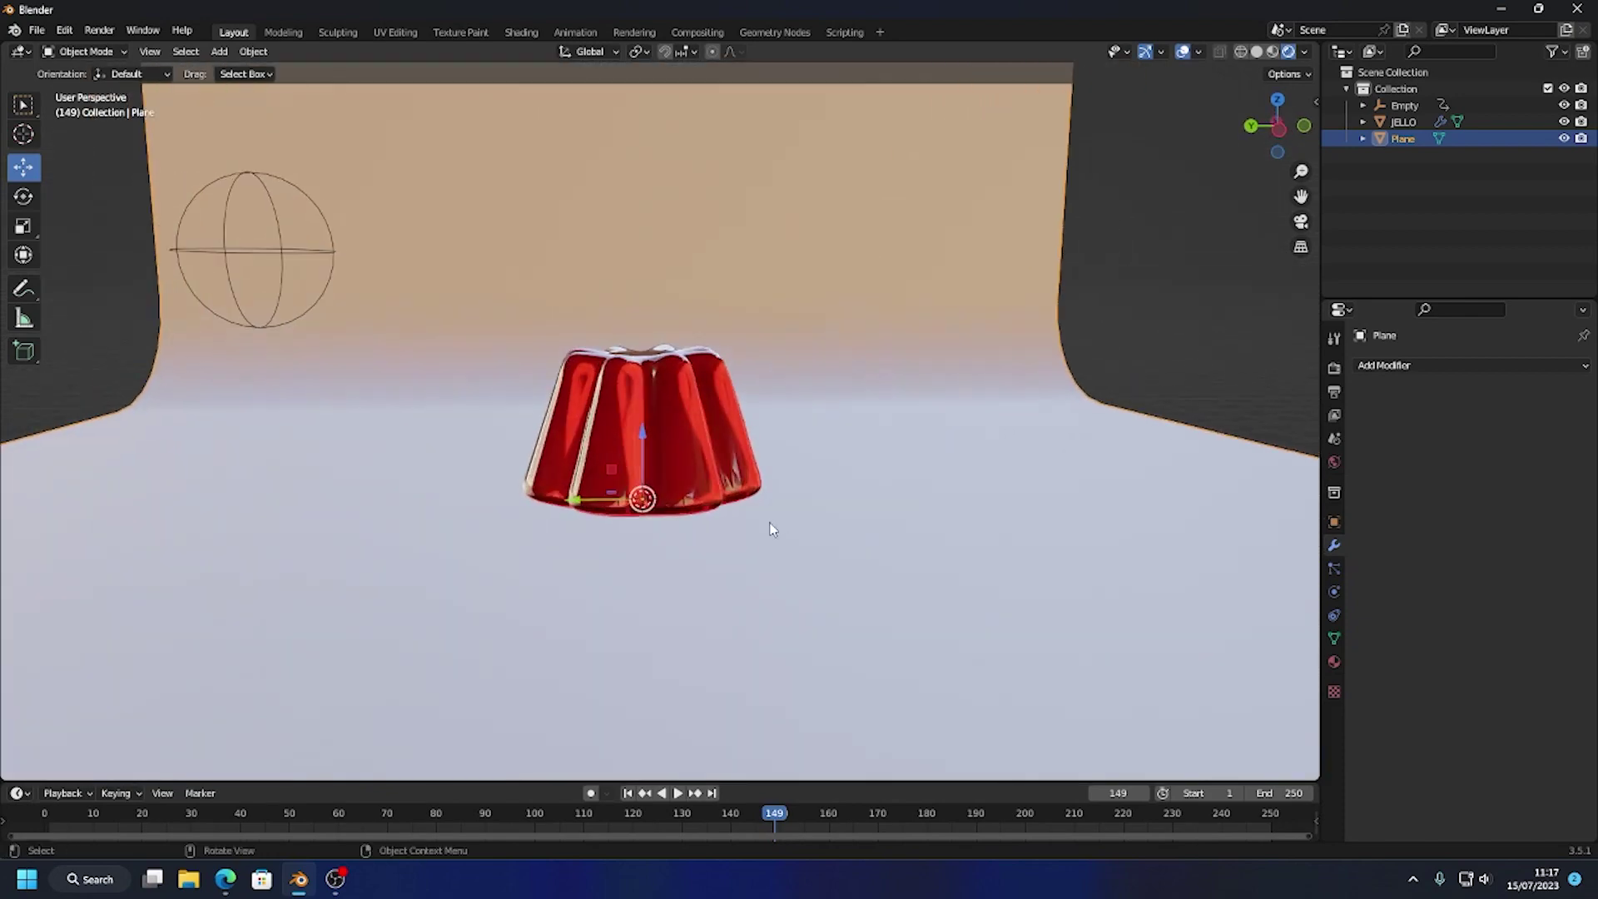
{"action": "key", "text": "s"}
{"action": "left_click", "coordinate": [916, 529]}
{"action": "scroll", "coordinate": [802, 588], "scroll_direction": "down", "scroll_amount": 3}
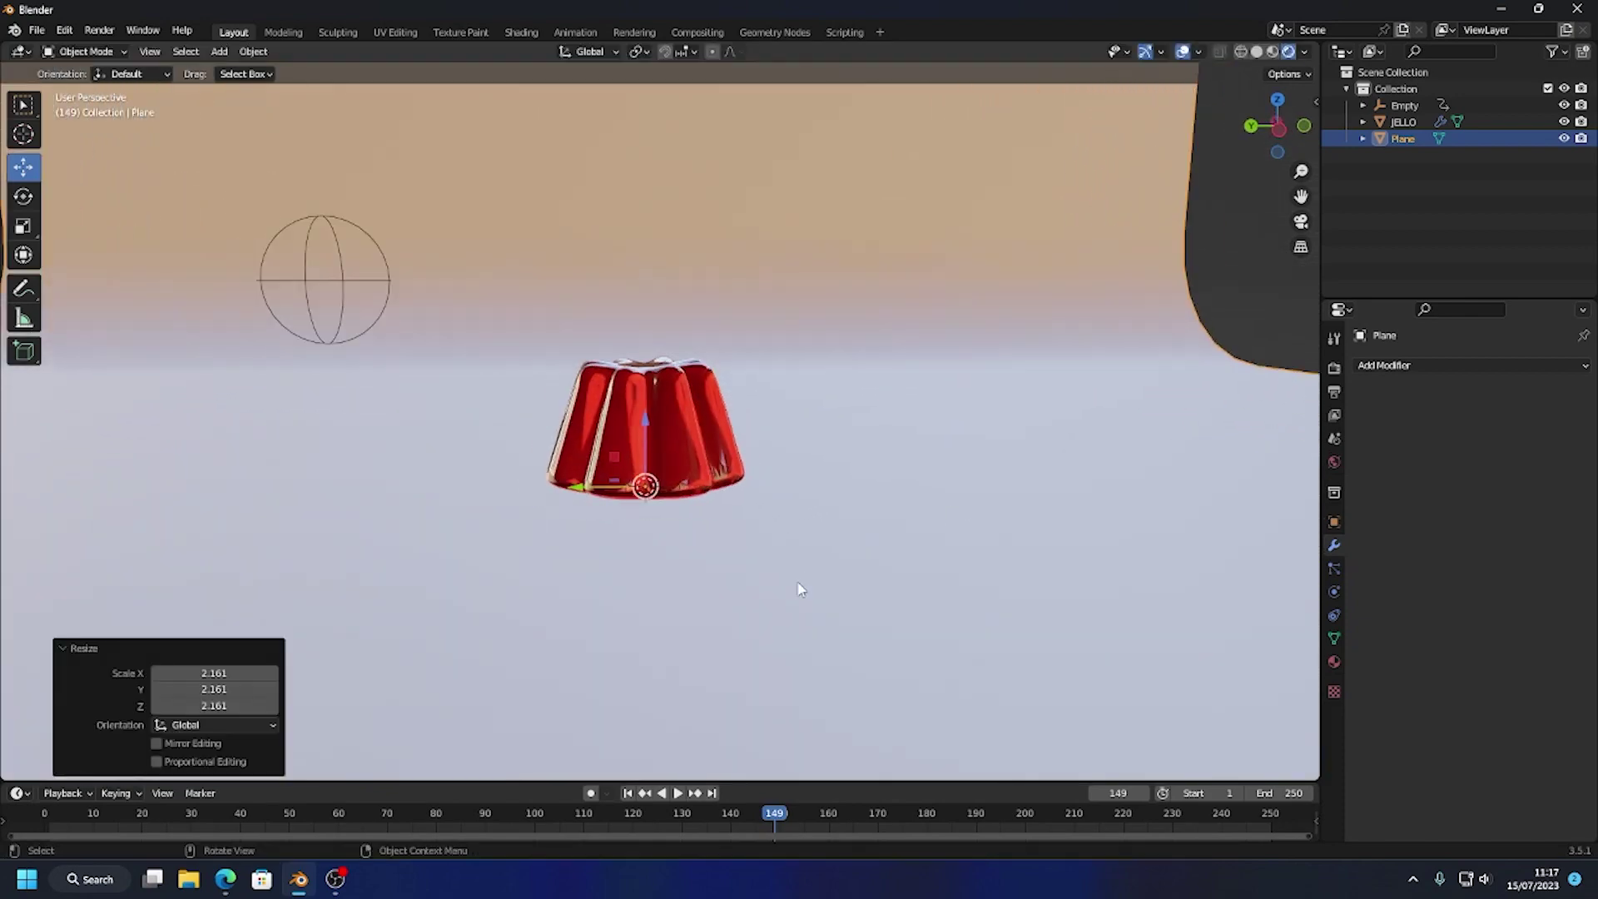
Split the 3D viewport vertically into two side-by-side views and orbit the solid-shaded one to see the whole backdrop
{"action": "right_click", "coordinate": [1319, 361]}
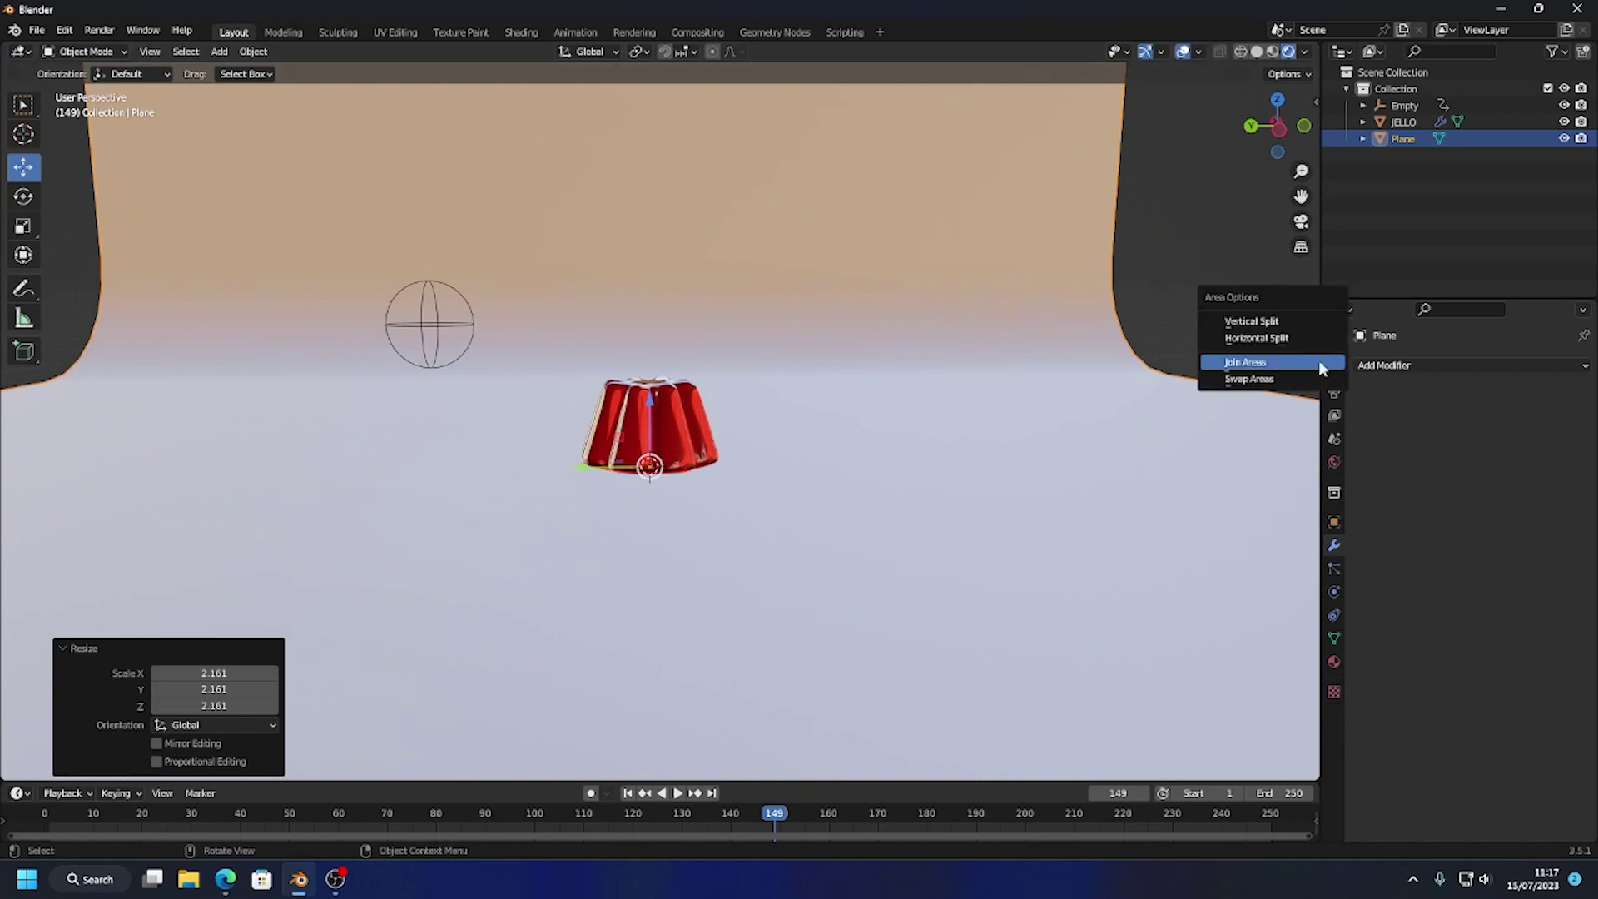
{"action": "left_click", "coordinate": [1253, 322]}
{"action": "left_click", "coordinate": [673, 391]}
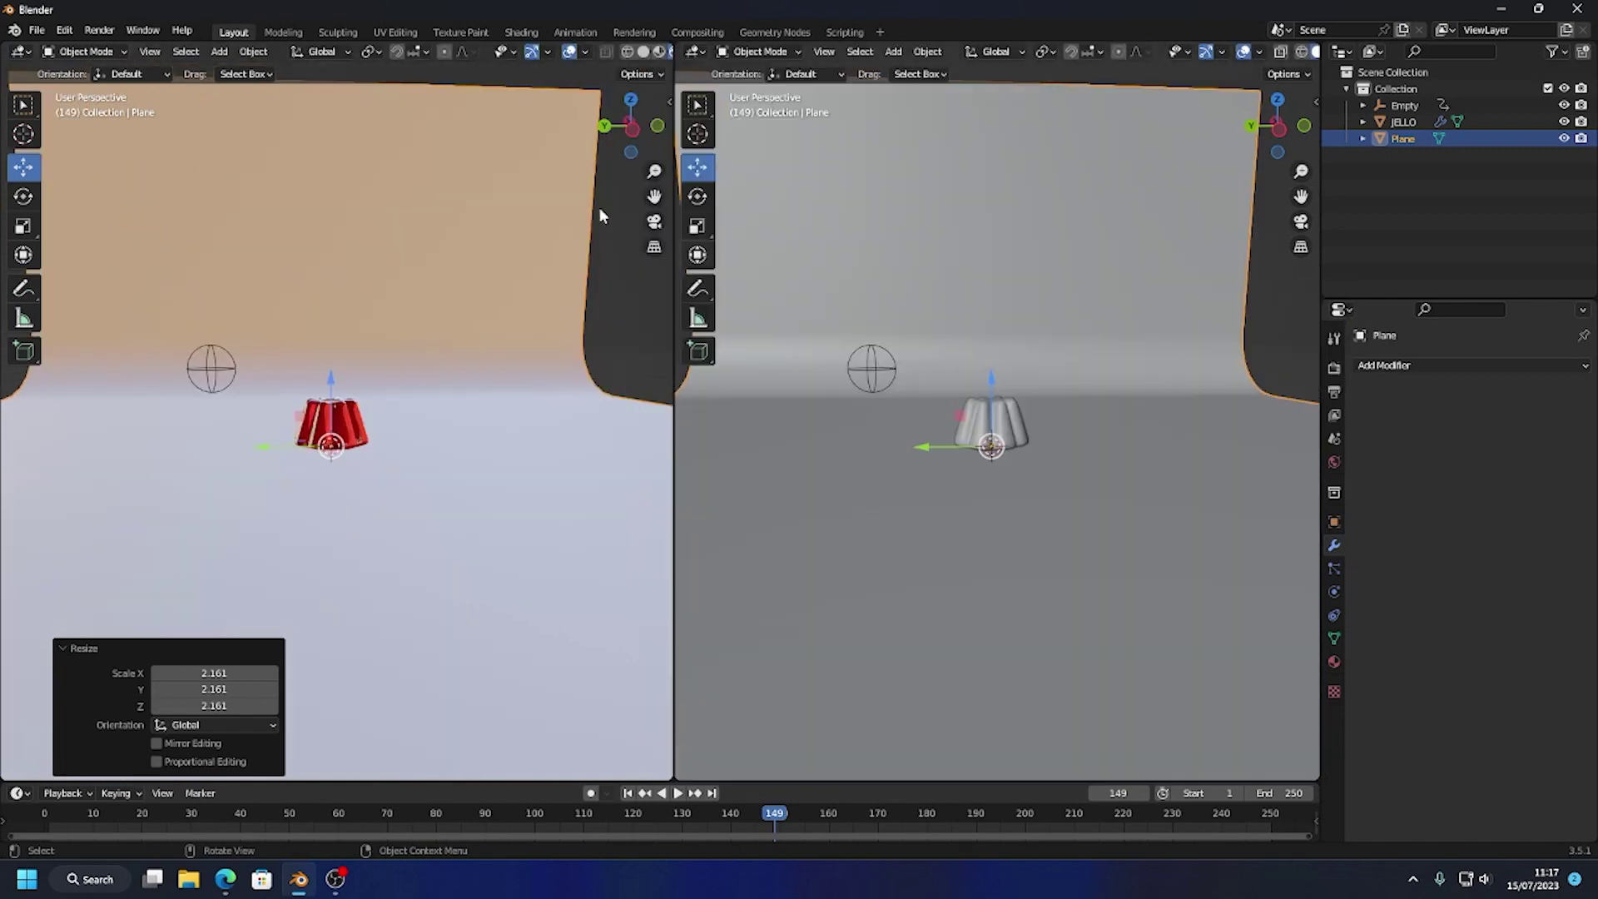
{"action": "middle_click_drag", "start_coordinate": [744, 431], "coordinate": [804, 555]}
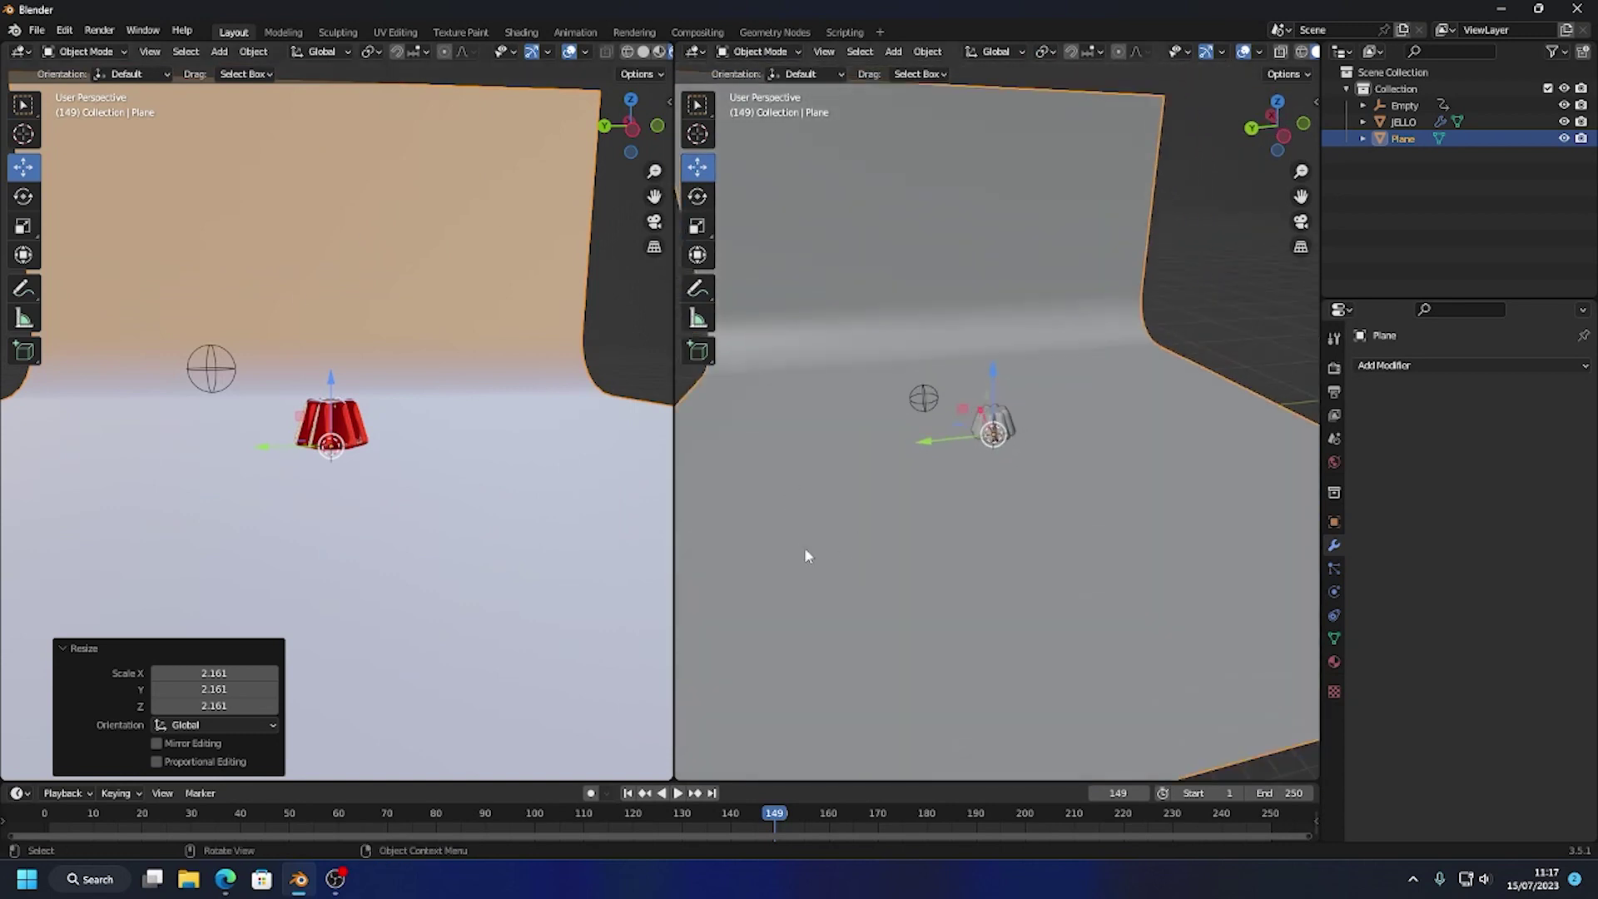
Add a camera, look through it in the rendered view and move it to about X -7.84 m, Z 1.58 m
{"action": "left_click", "coordinate": [220, 52]}
{"action": "left_click", "coordinate": [250, 317]}
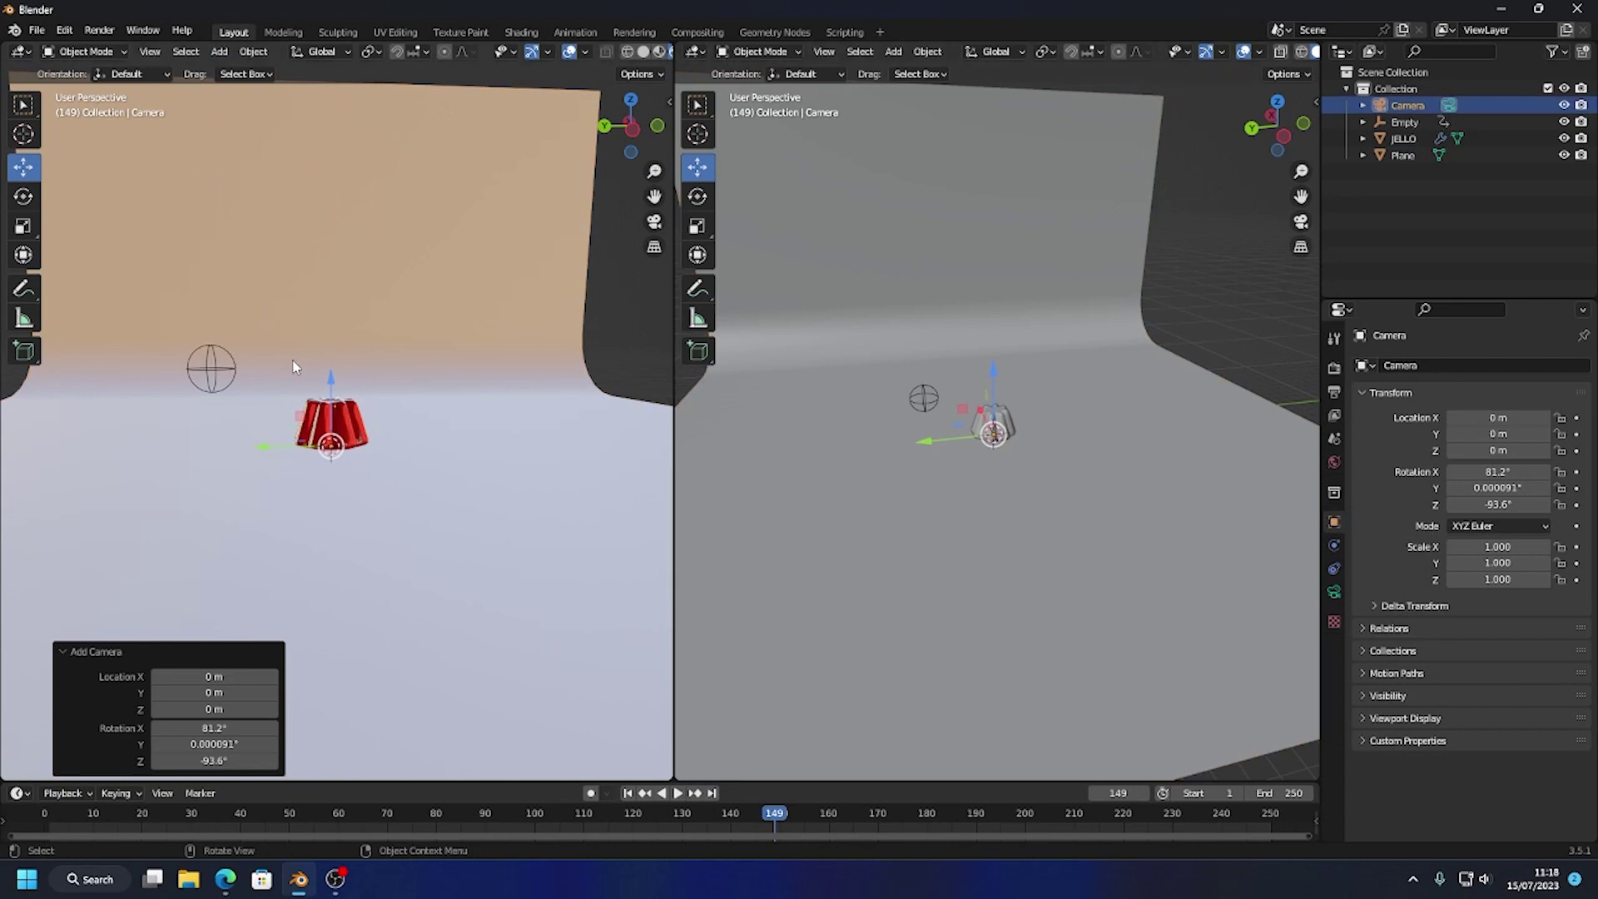
{"action": "key", "text": "KP_0"}
{"action": "left_click_drag", "start_coordinate": [984, 387], "coordinate": [1025, 466]}
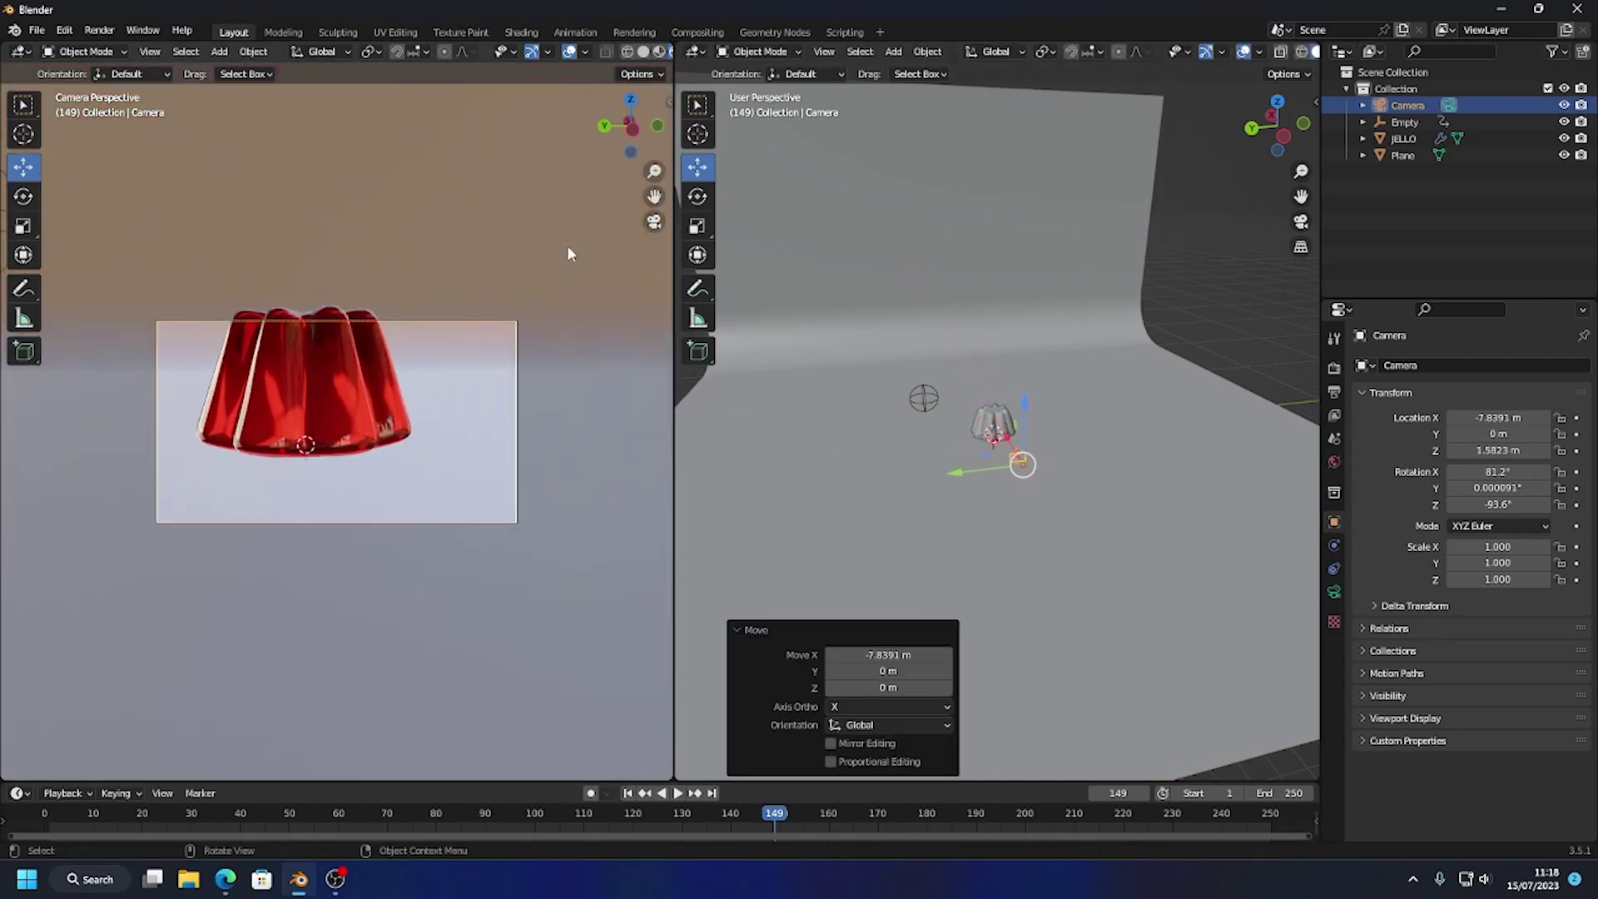
Hide the gizmos and overlays in the camera view and fit the camera frame to the viewport
{"action": "left_click", "coordinate": [530, 52]}
{"action": "left_click", "coordinate": [564, 53]}
{"action": "left_click", "coordinate": [567, 55]}
{"action": "left_click", "coordinate": [570, 55]}
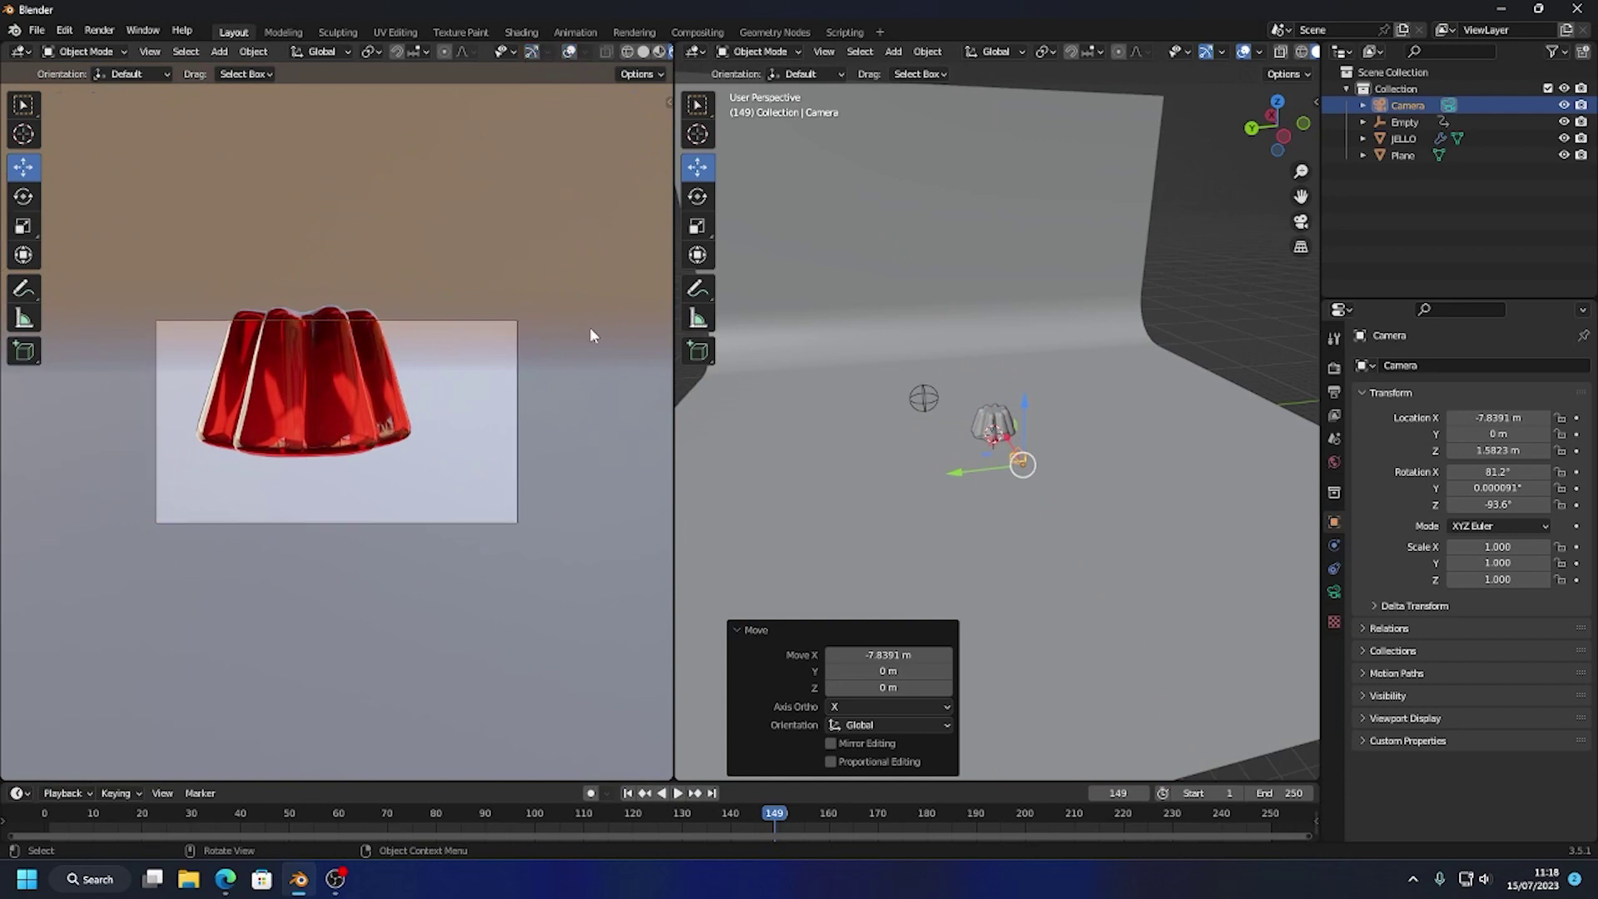
{"action": "key", "text": "Home"}
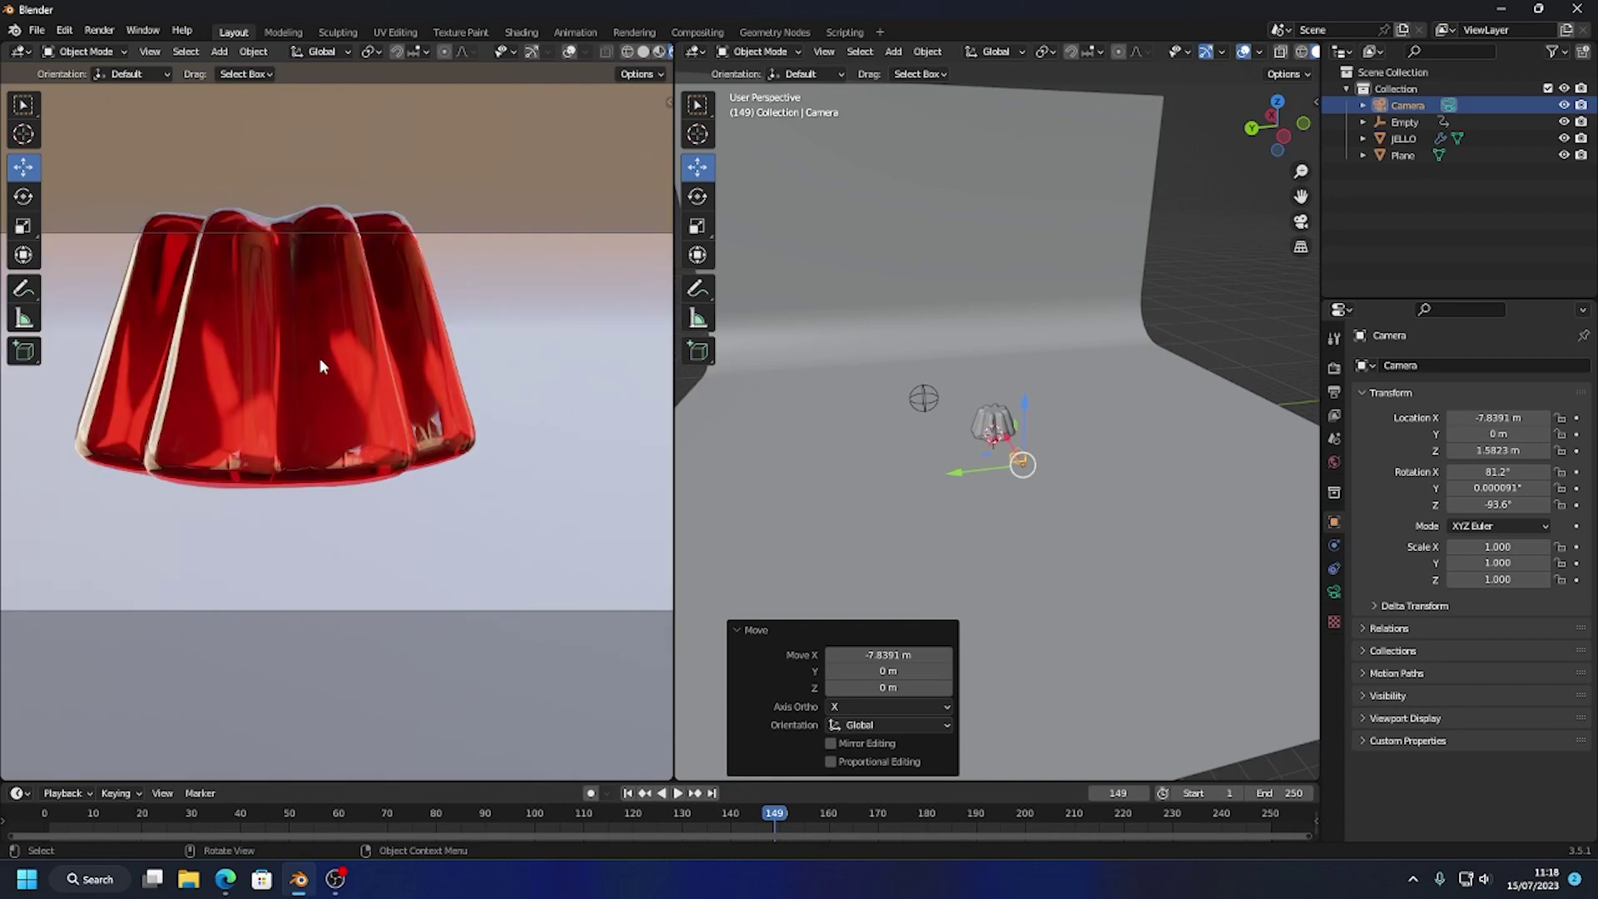
Move the camera to about X -8.59 m, Z 2.28 m and add a Track To constraint to it
{"action": "left_click_drag", "start_coordinate": [1030, 384], "coordinate": [1244, 454]}
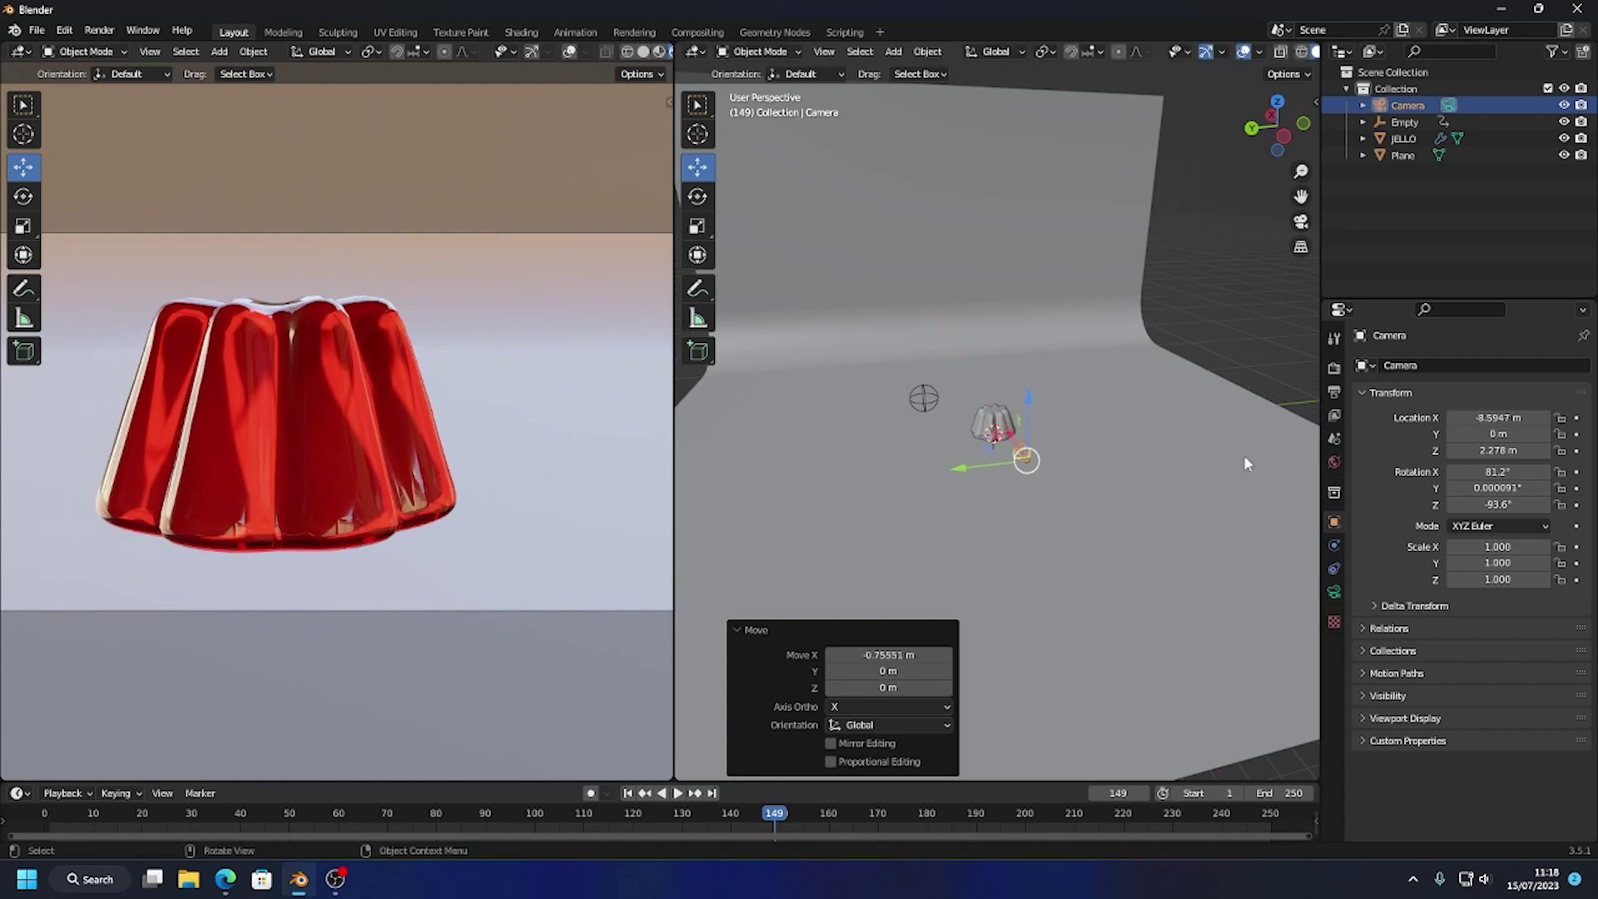
{"action": "left_click", "coordinate": [1334, 568]}
{"action": "left_click", "coordinate": [1420, 366]}
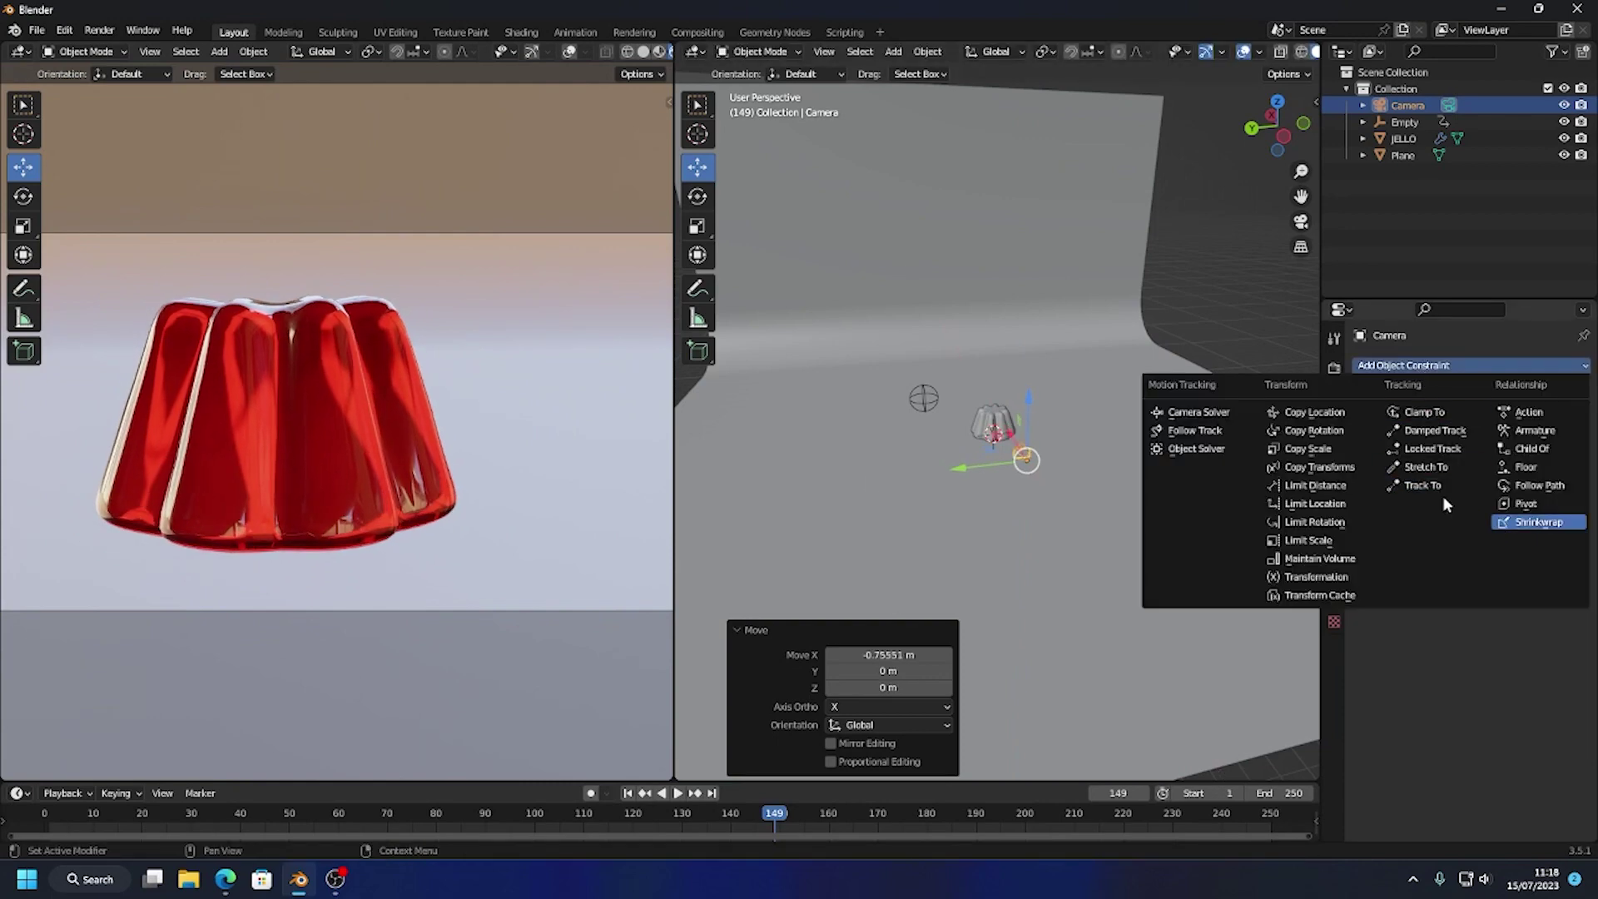
{"action": "left_click", "coordinate": [1420, 484]}
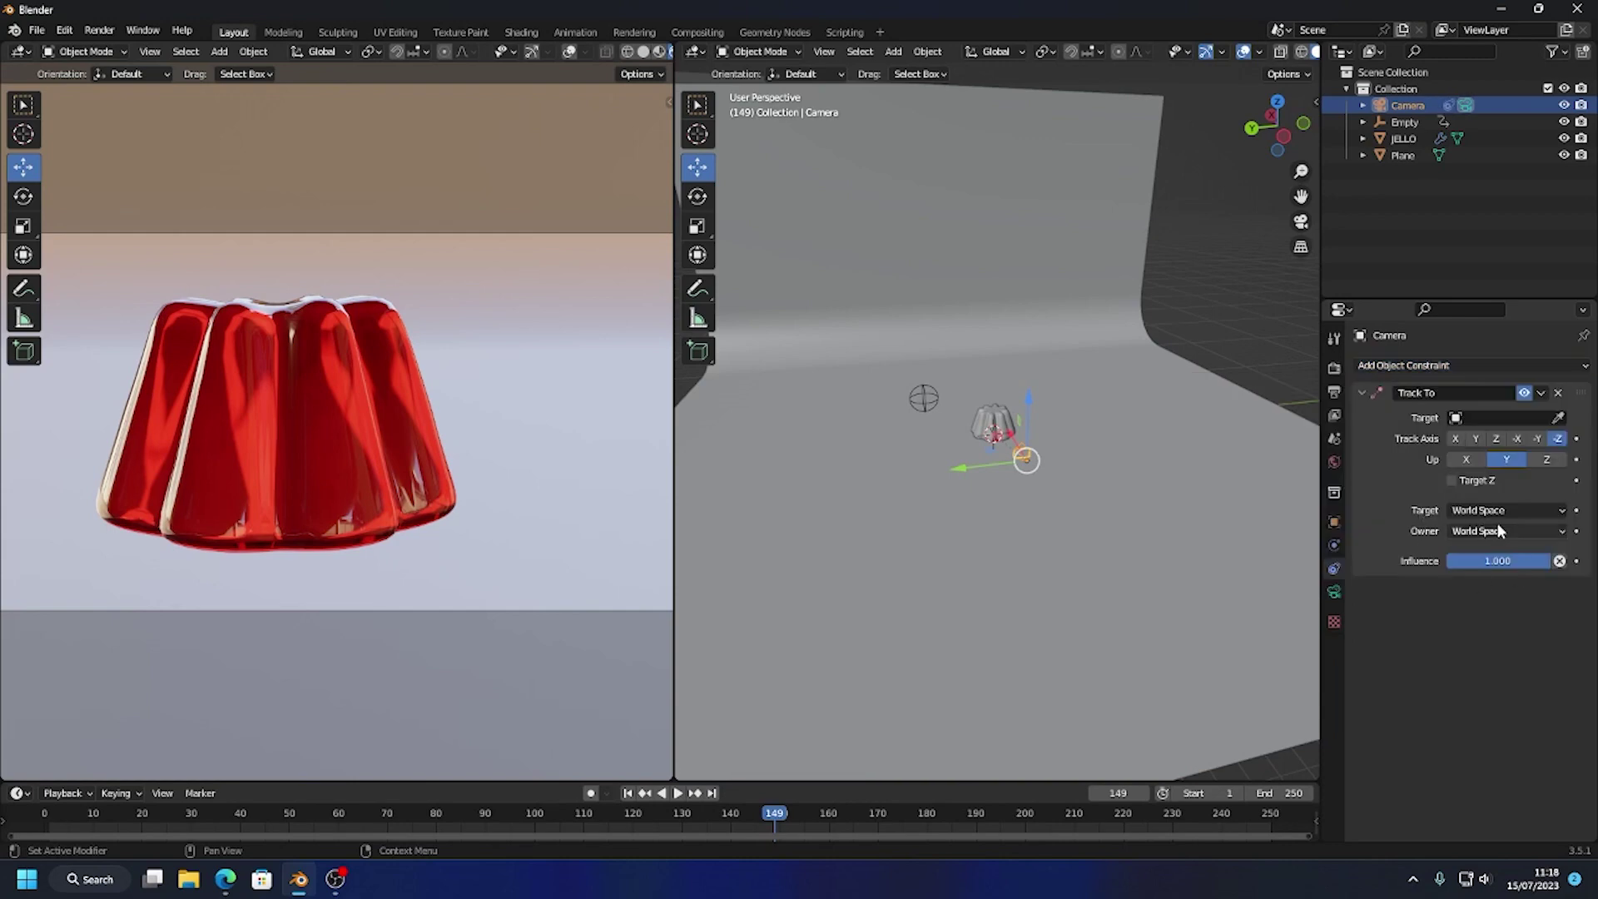
Set the Track To constraint's target to JELLO and reposition the camera around it, restricting the second move to the YZ plane
{"action": "left_click", "coordinate": [1536, 419]}
{"action": "left_click", "coordinate": [1490, 475]}
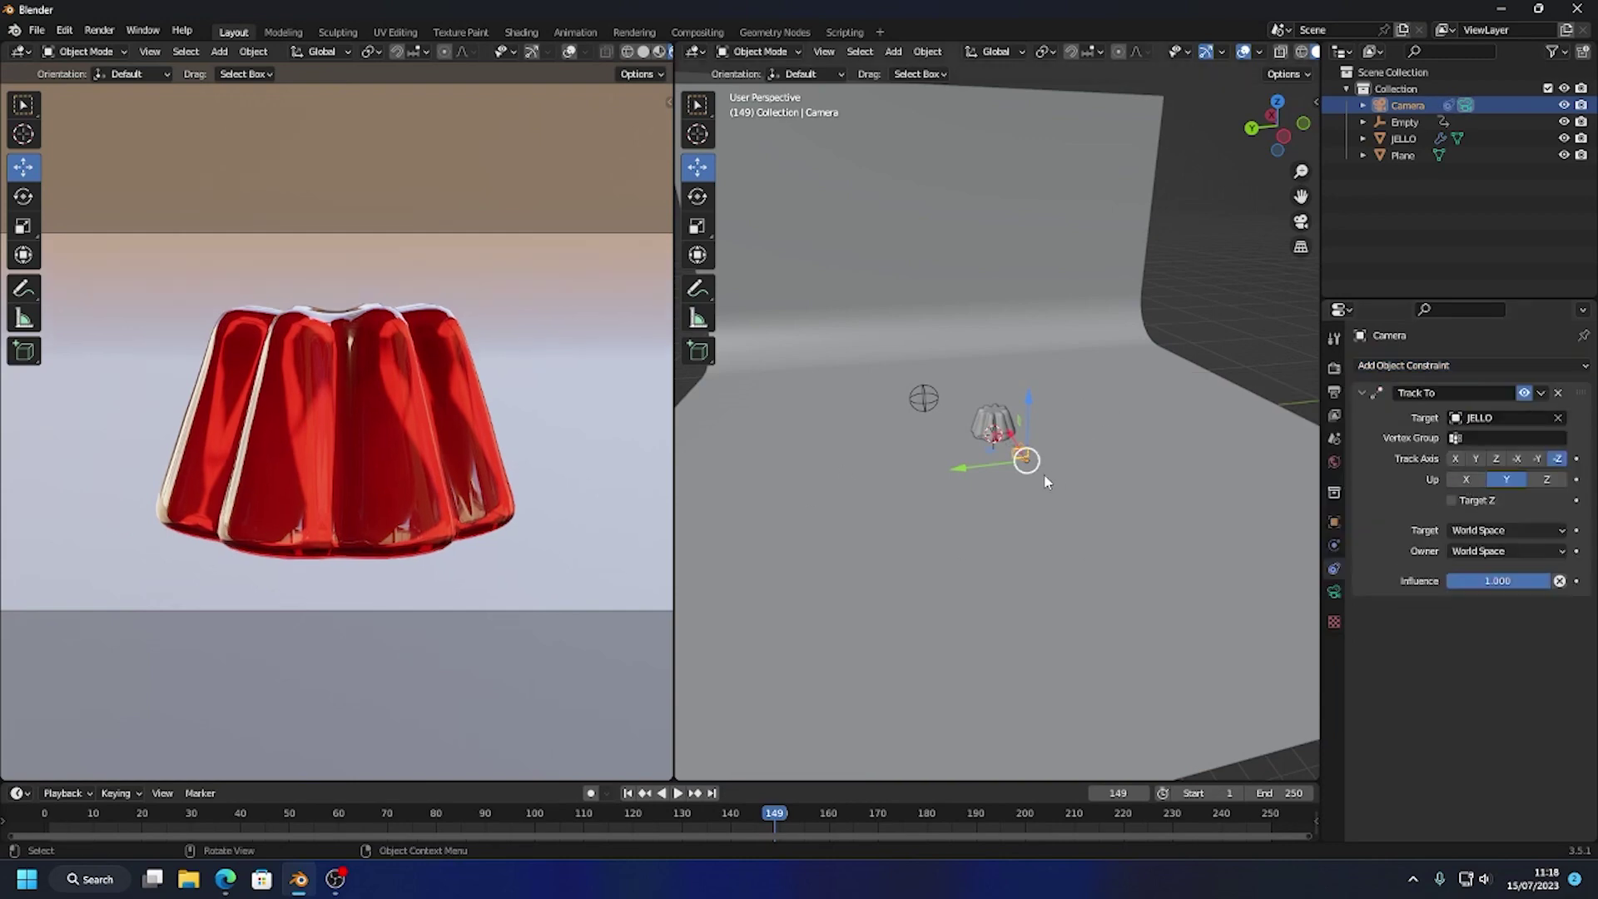
{"action": "key", "text": "g"}
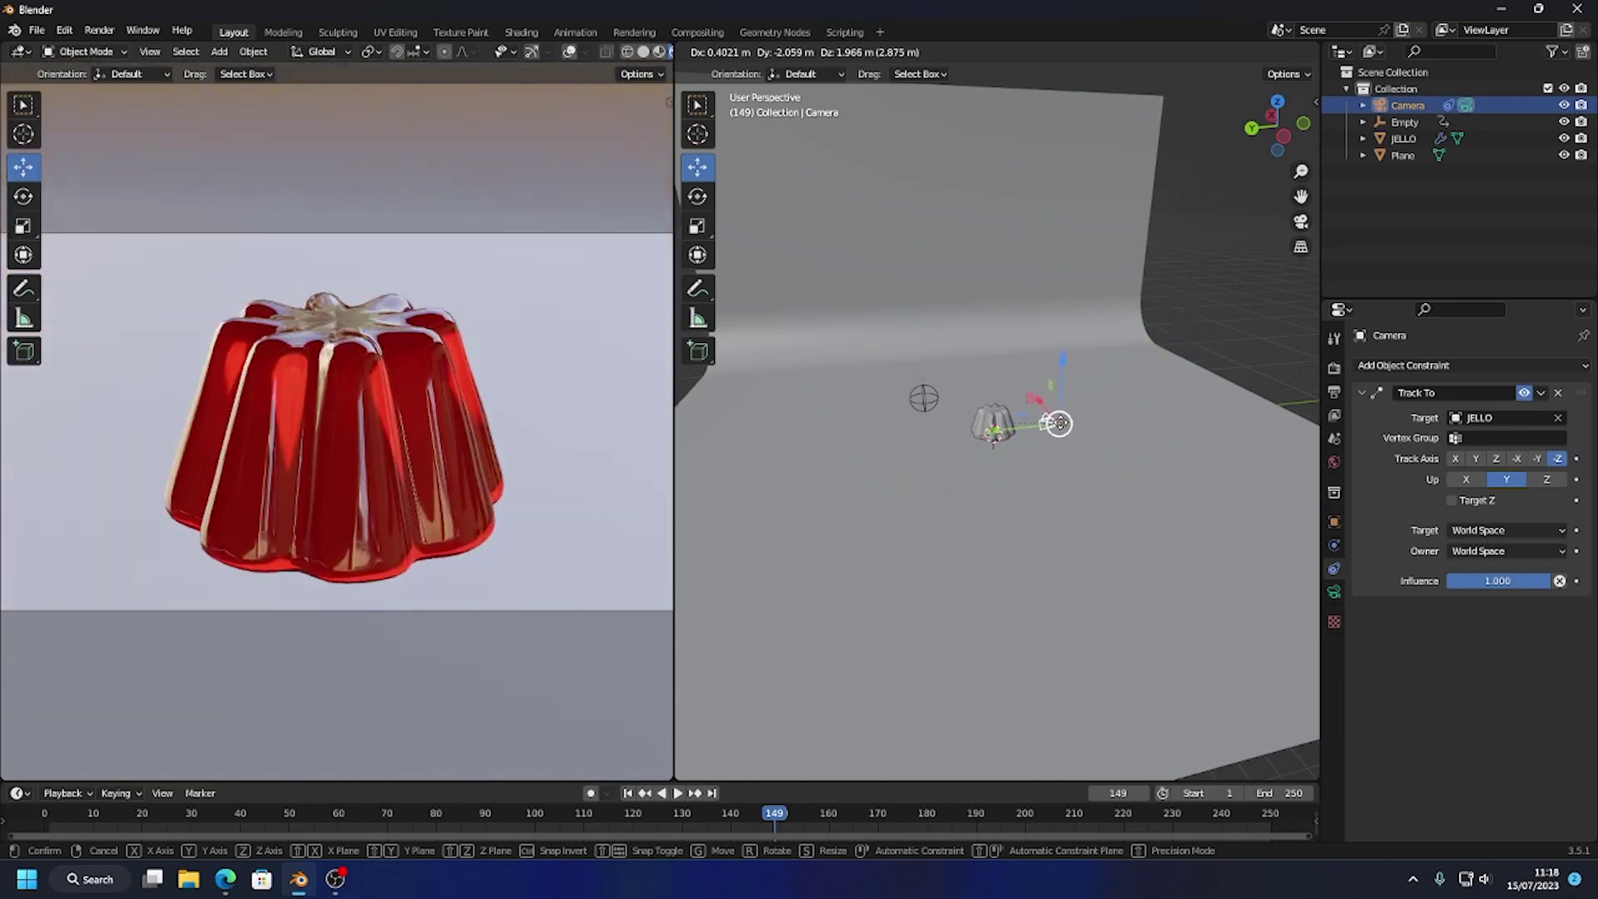
{"action": "left_click", "coordinate": [1086, 437]}
{"action": "key", "text": "g"}
{"action": "key", "text": "shift+x"}
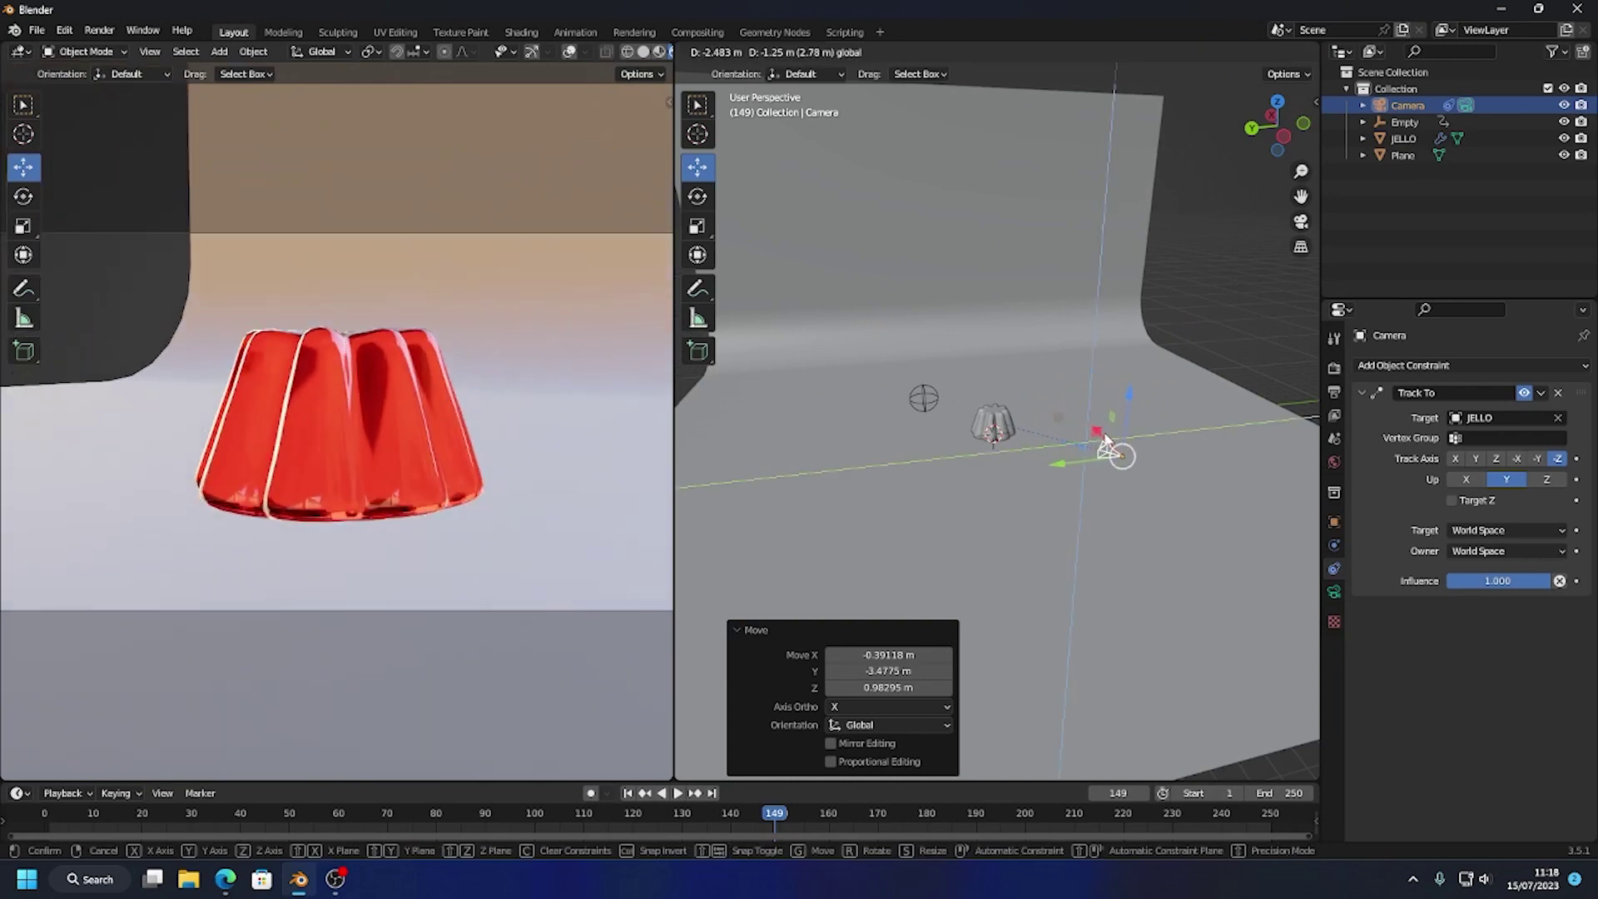
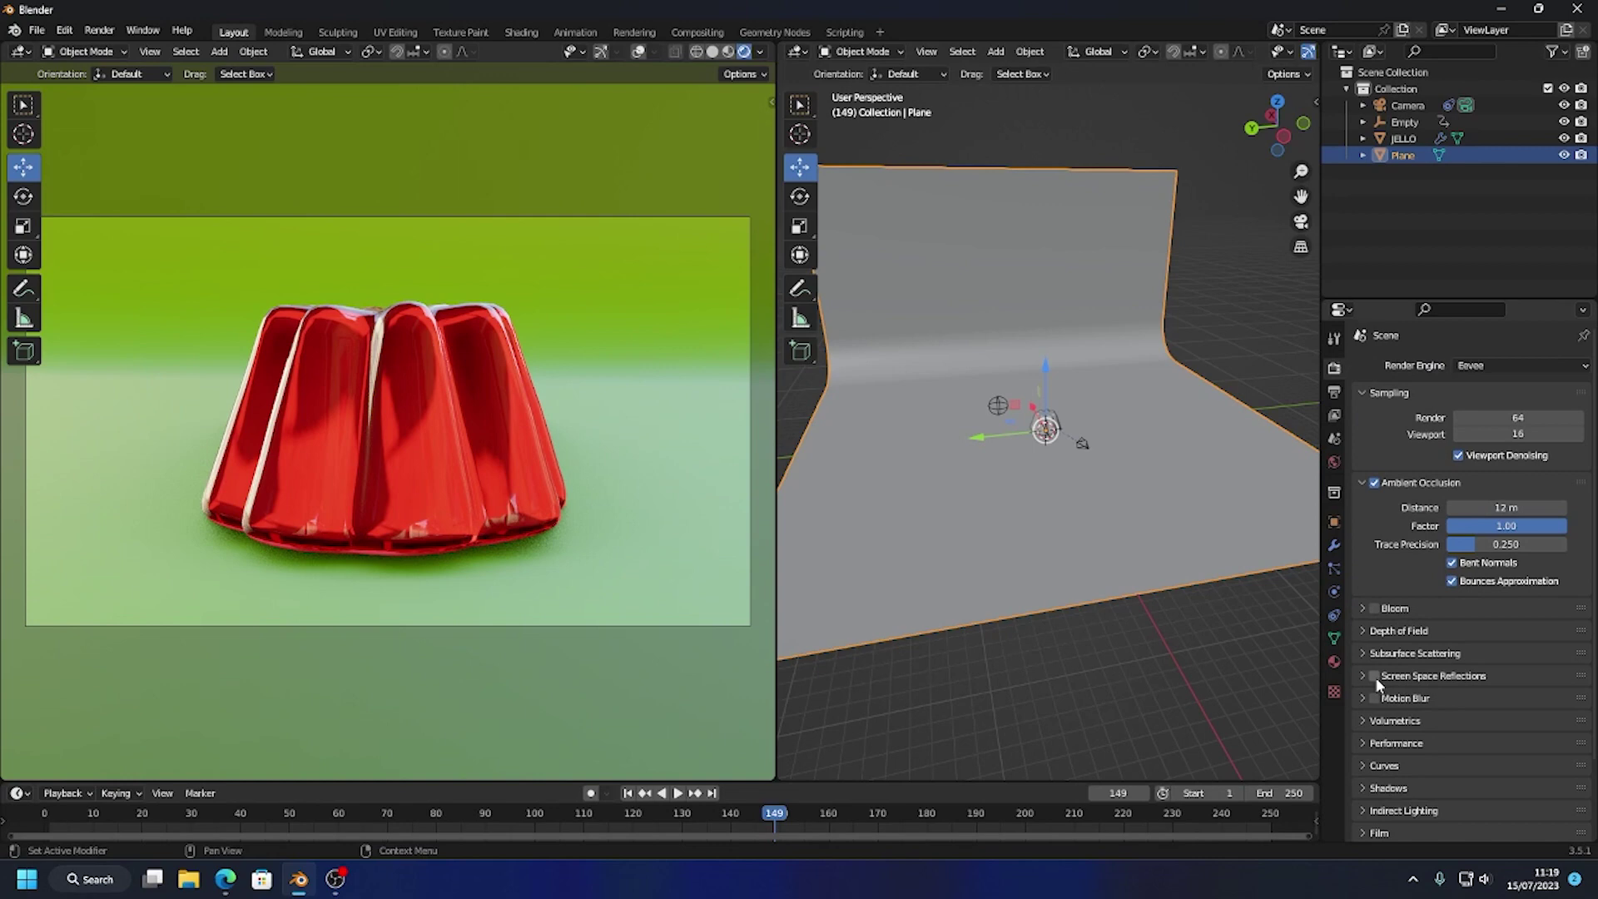
Turn on Screen Space Reflections and move the camera about -1.31 m in Y and 1.12 m in Z
{"action": "left_click", "coordinate": [1374, 676]}
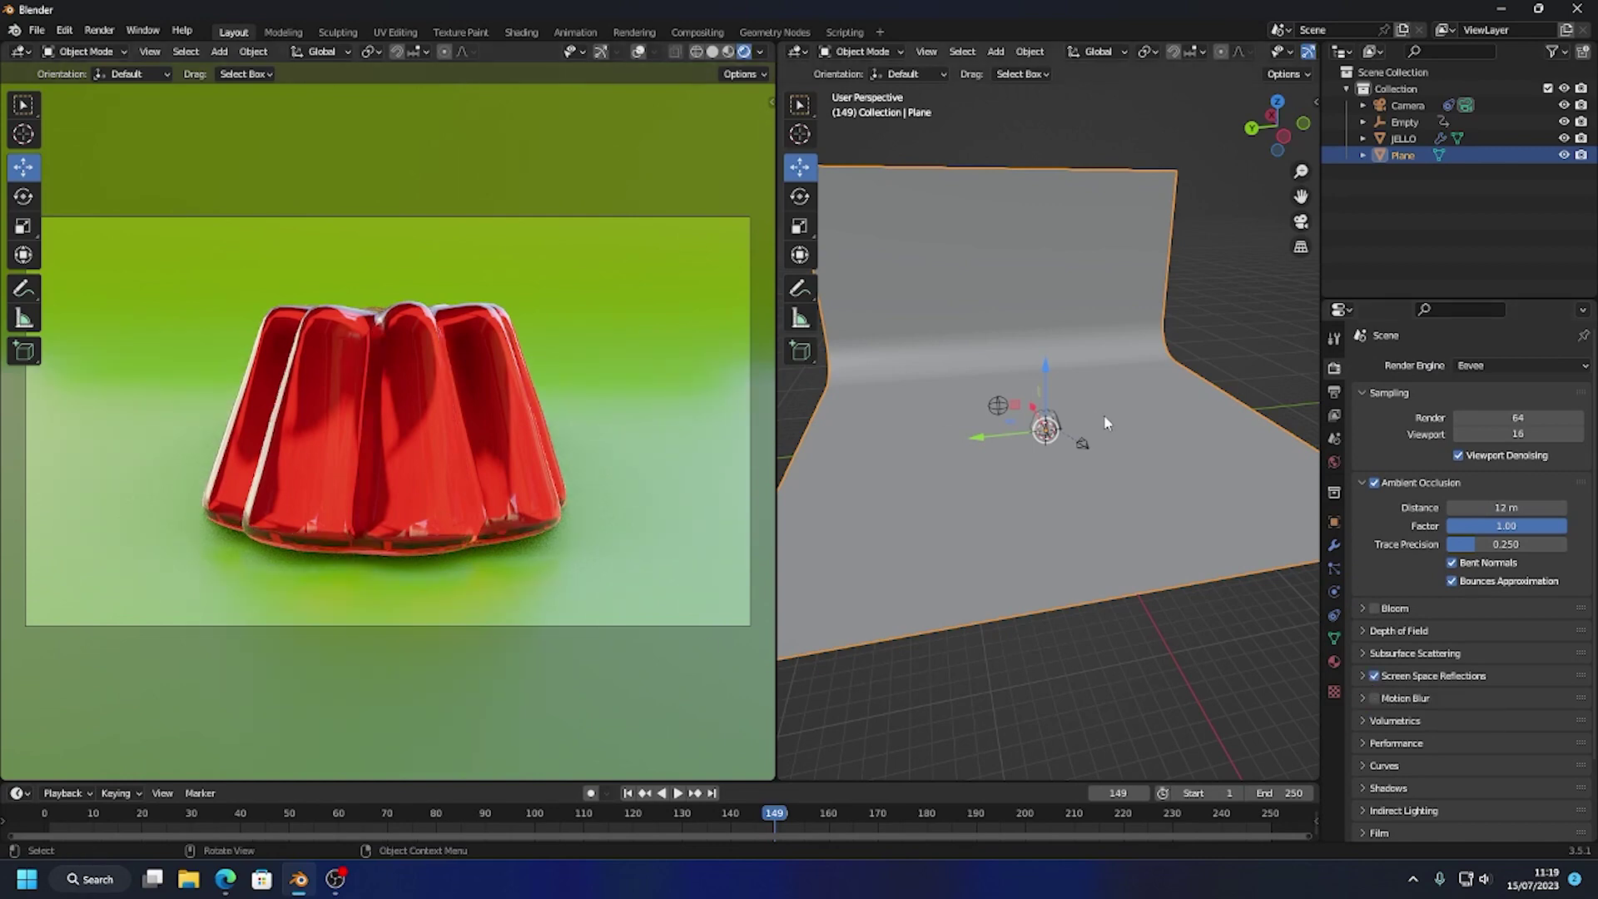
{"action": "left_click", "coordinate": [1084, 449]}
{"action": "key", "text": "g"}
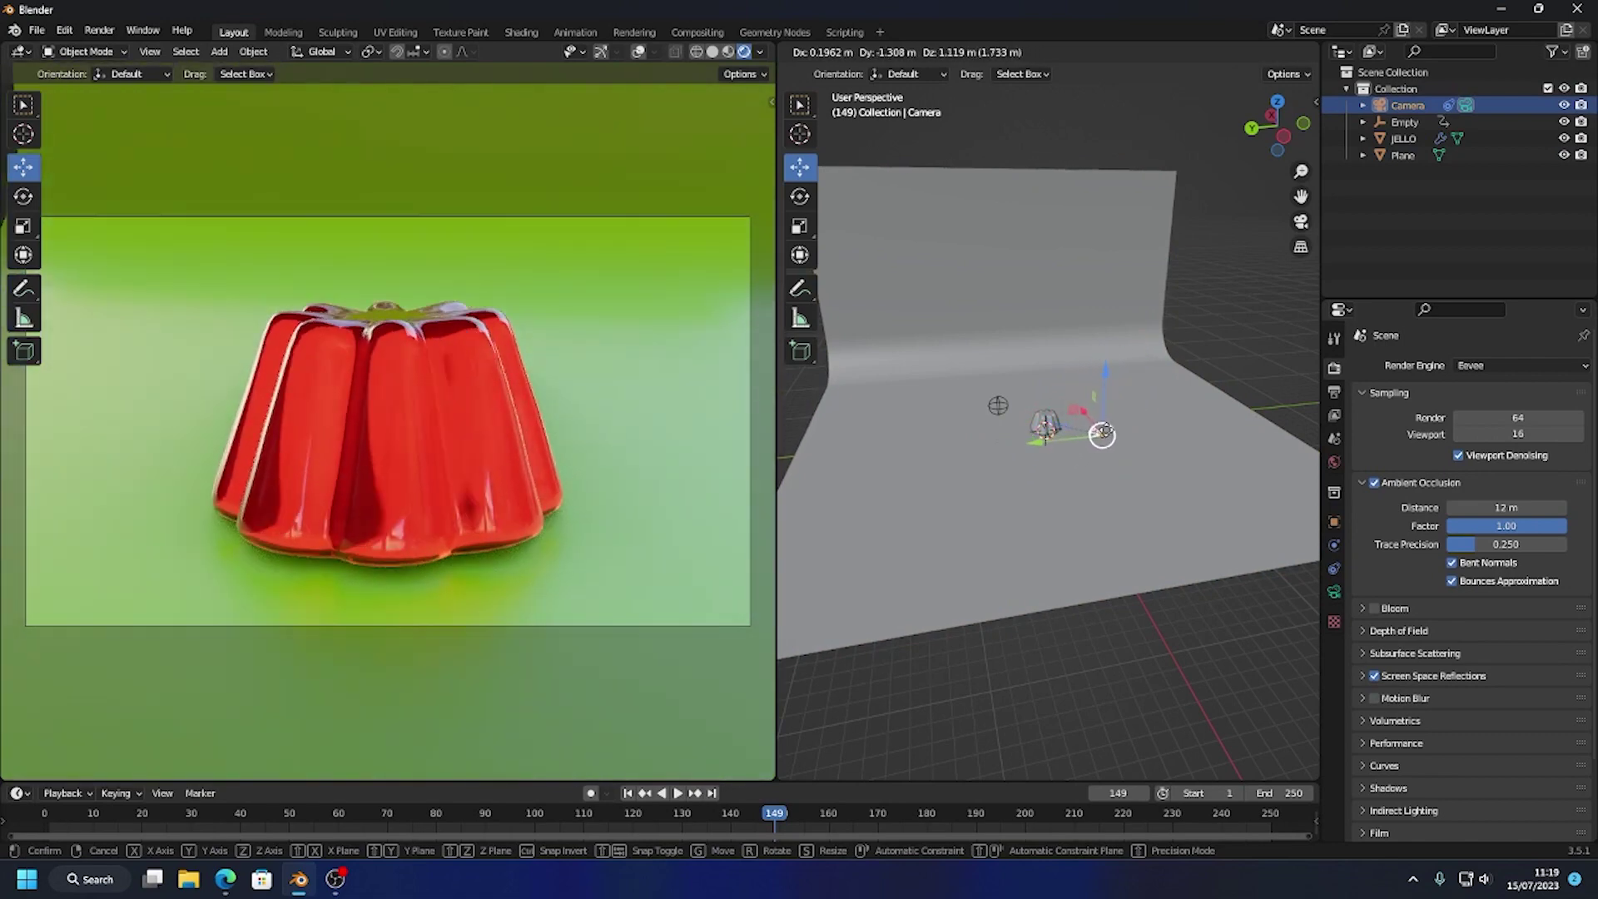
{"action": "left_click", "coordinate": [1104, 259]}
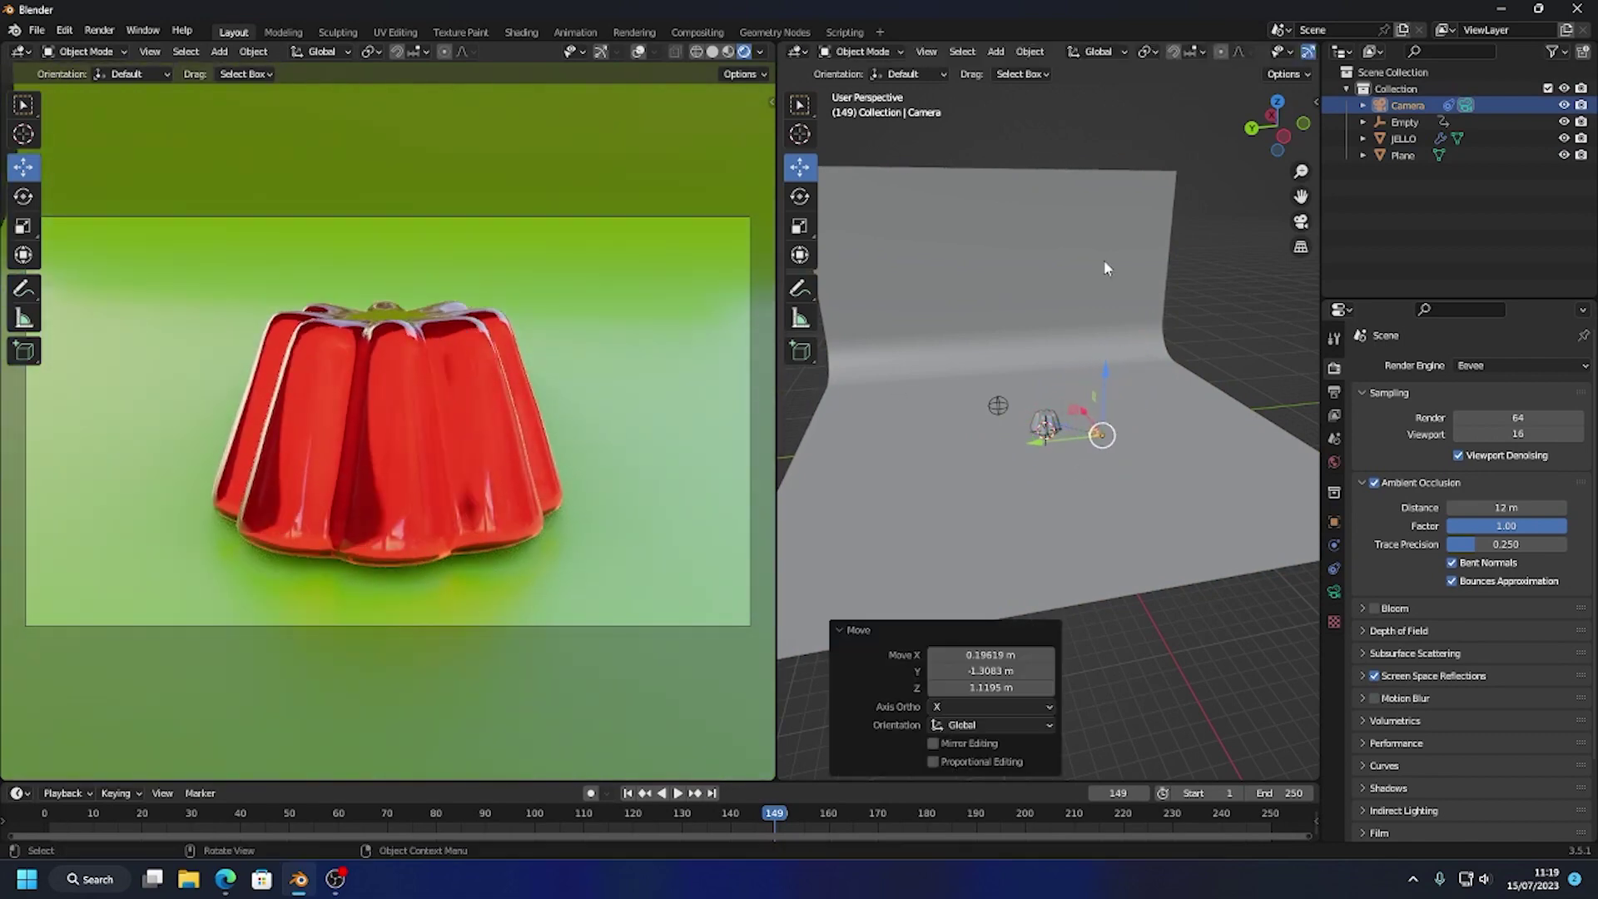
Lower the strength of the HDRI lighting in the rendered camera view's viewport shading
{"action": "left_click", "coordinate": [760, 51]}
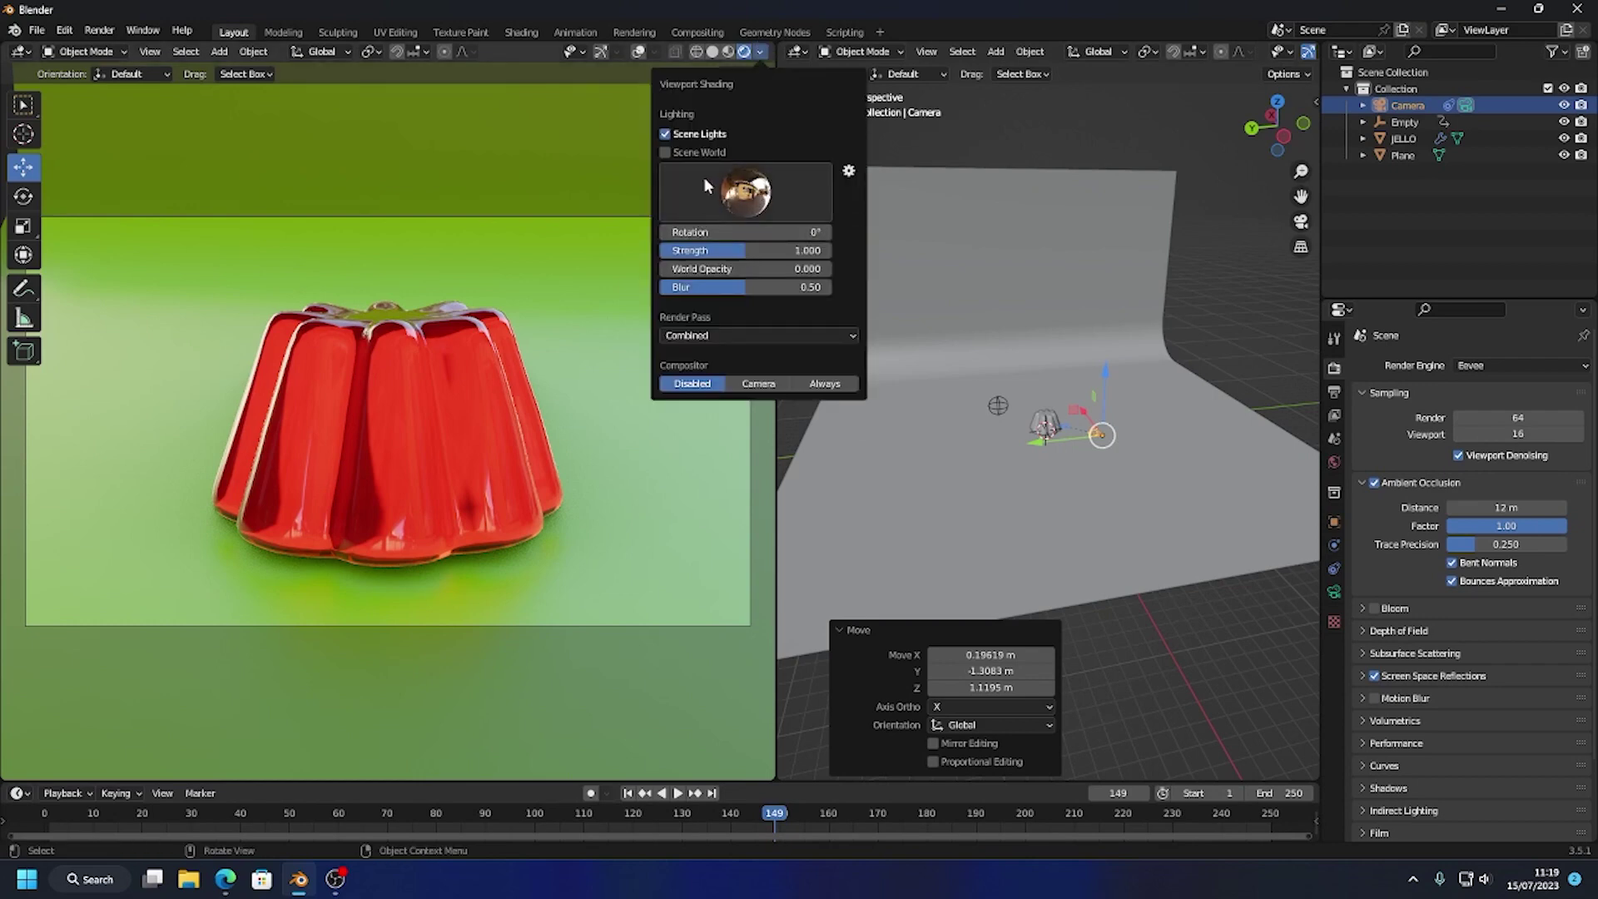
{"action": "mouse_move", "coordinate": [745, 249]}
{"action": "left_mouse_down"}
{"action": "mouse_move", "coordinate": [687, 250]}
{"action": "mouse_move", "coordinate": [737, 250]}
{"action": "left_mouse_up"}
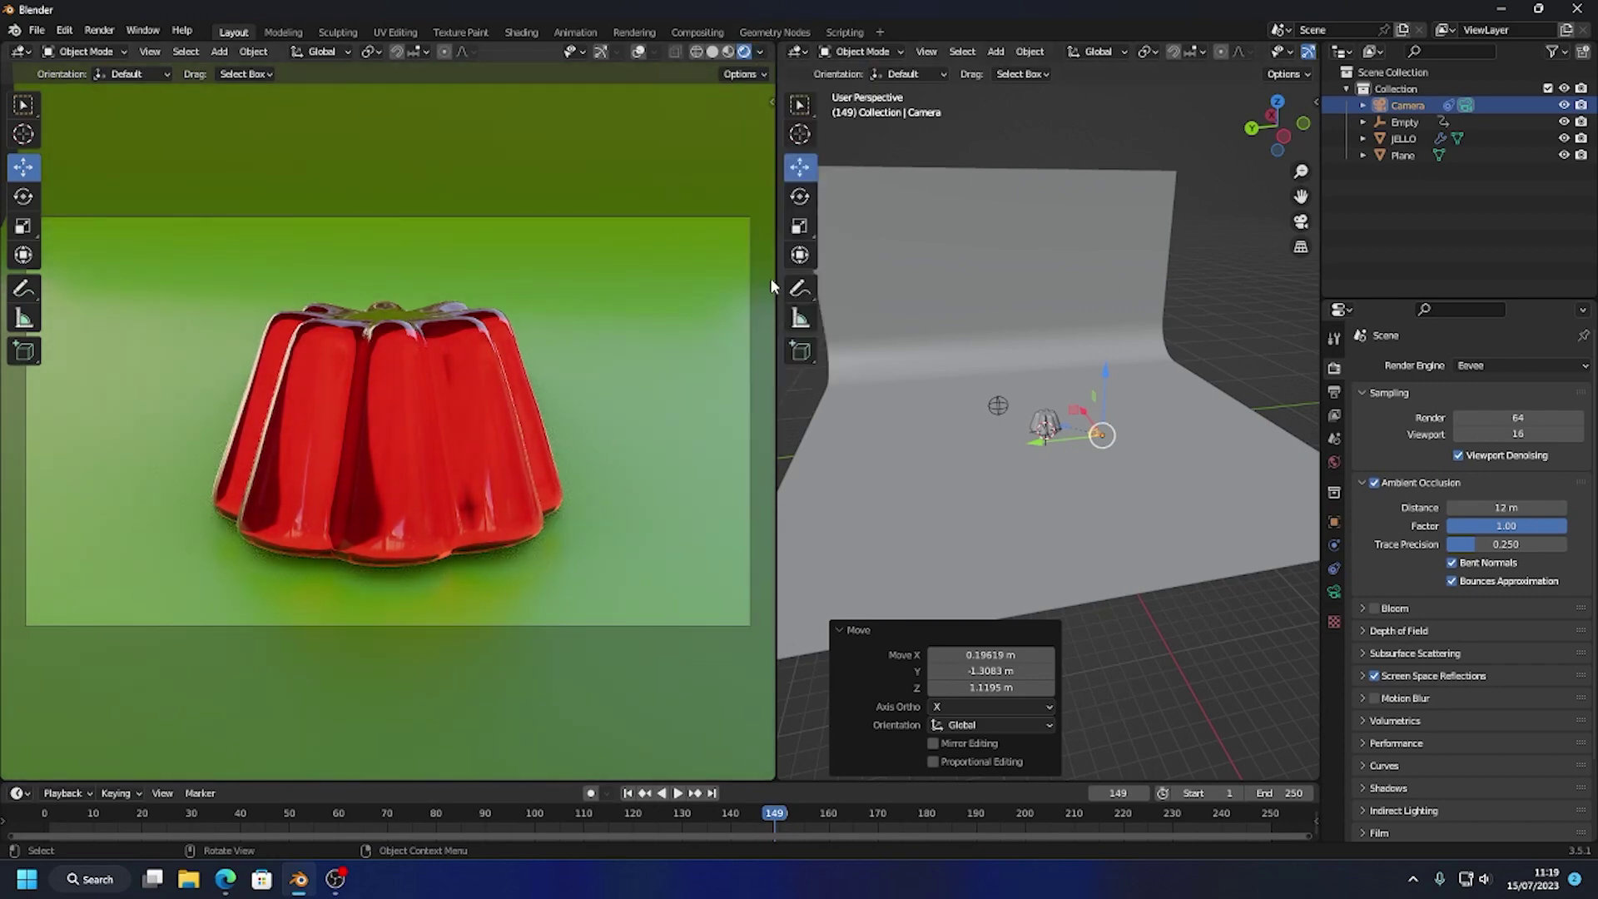
Add an area light, place it above the jello about -5.73 m along Y, and tilt it toward the jello
{"action": "left_click", "coordinate": [218, 52]}
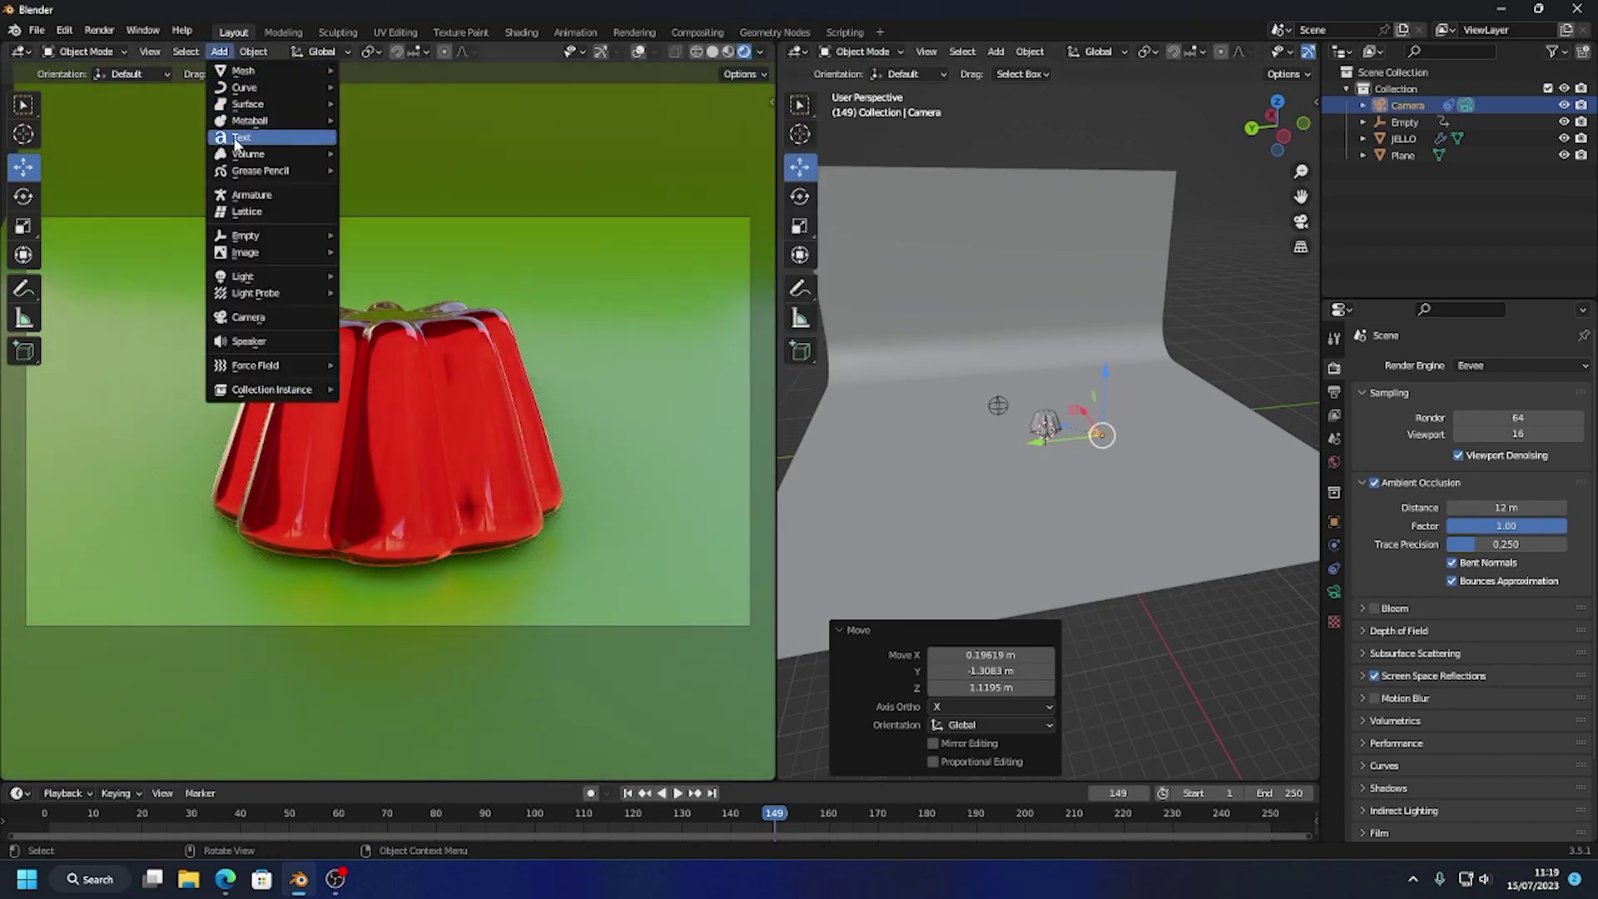
{"action": "mouse_move", "coordinate": [263, 278]}
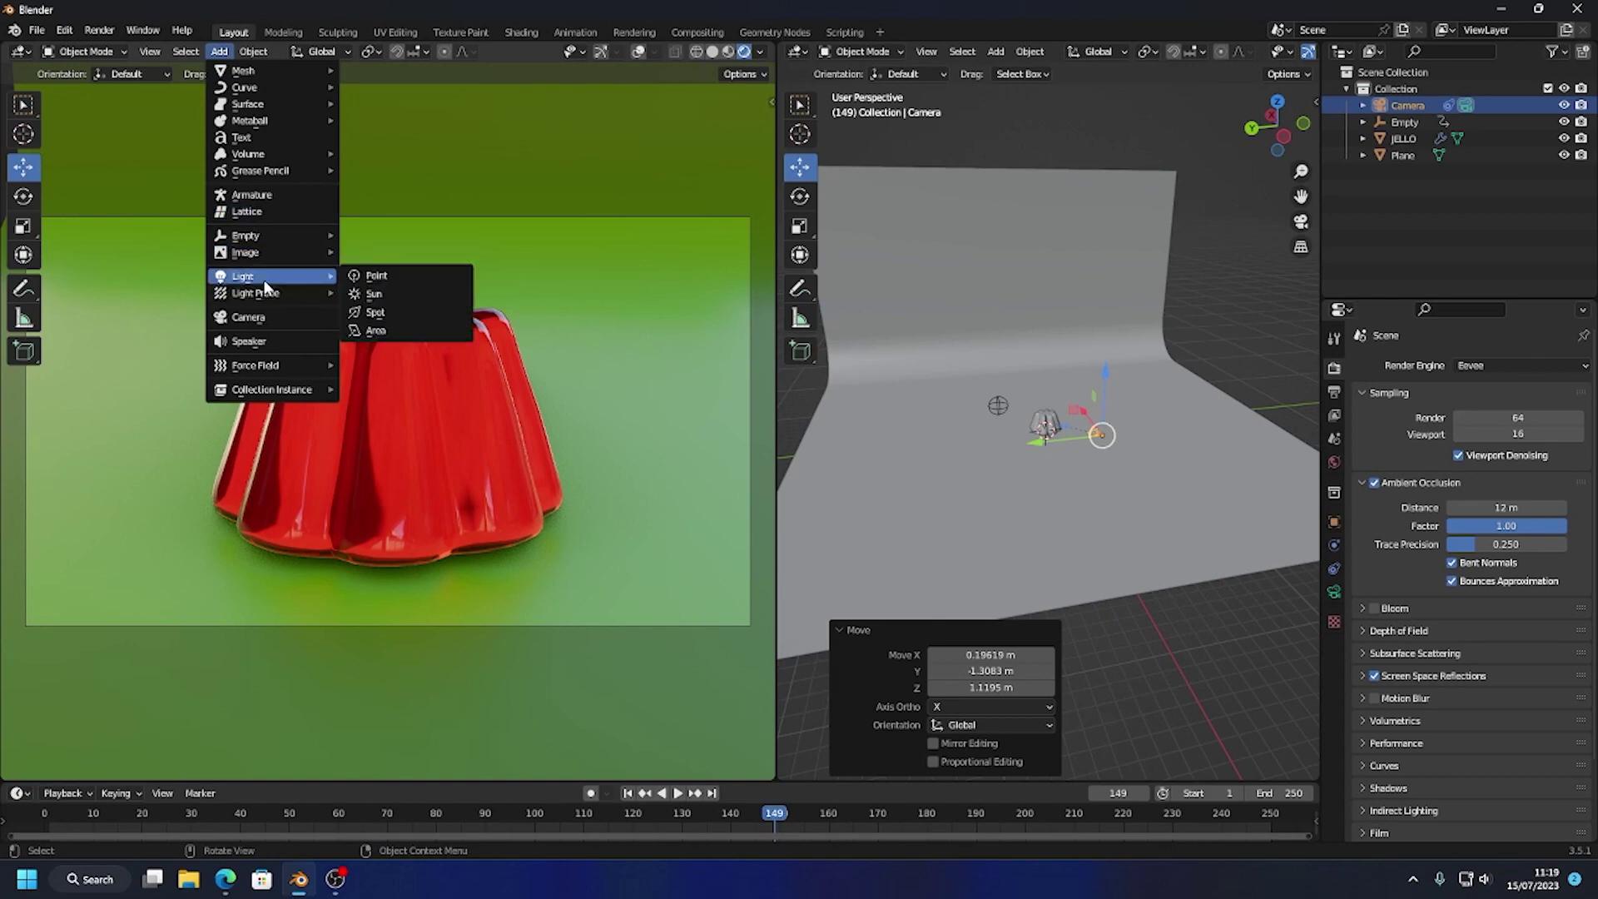
{"action": "left_click", "coordinate": [377, 331]}
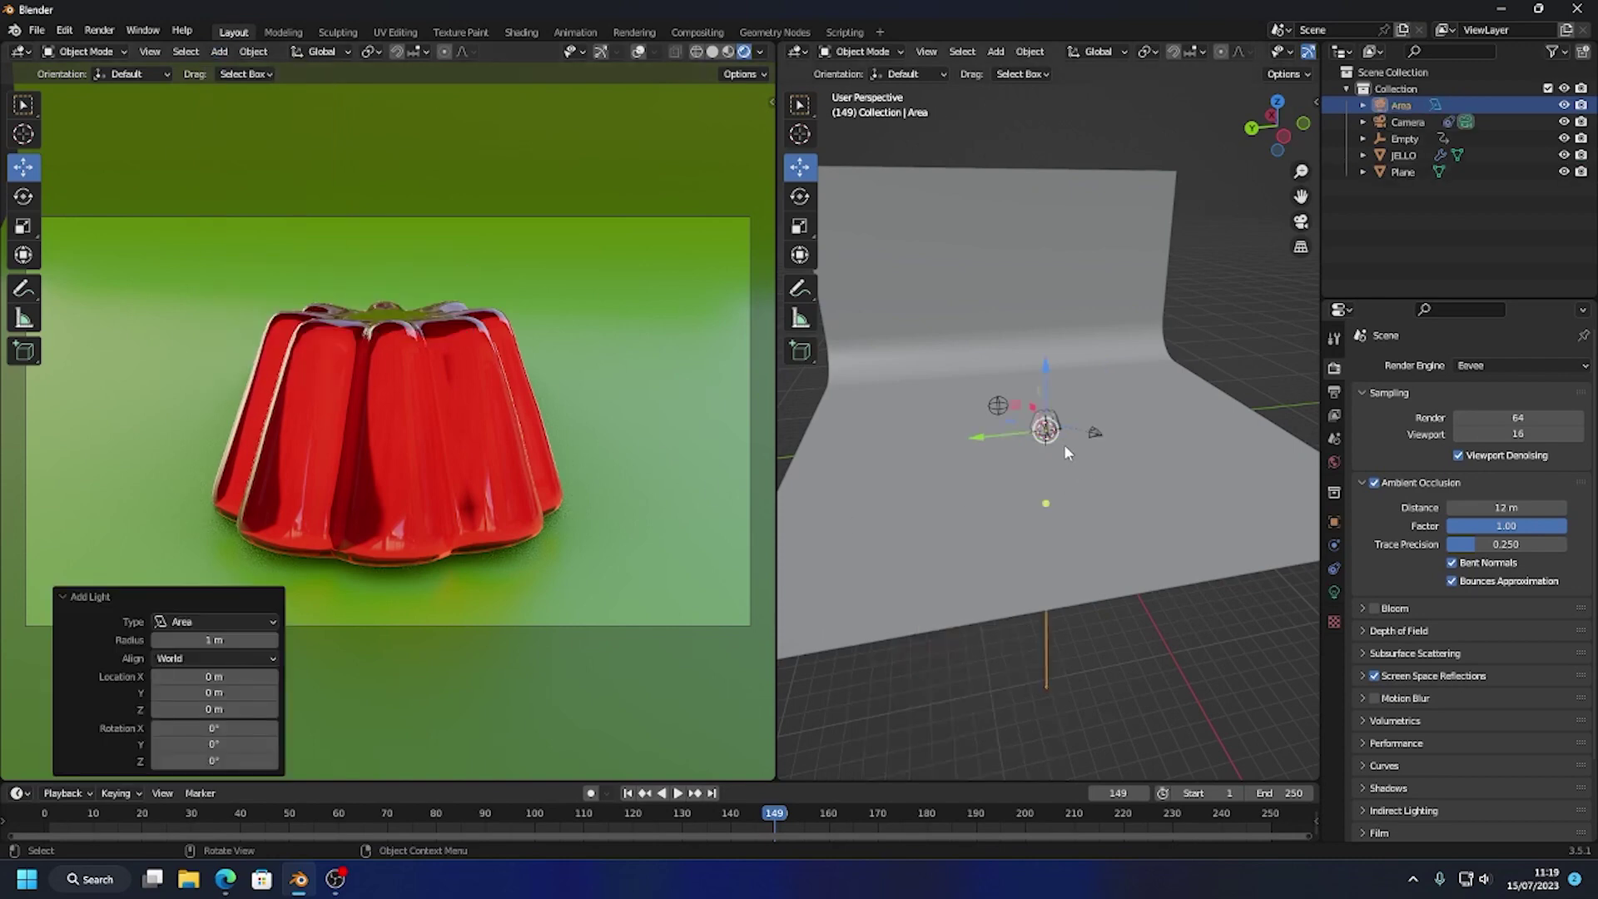
{"action": "left_click_drag", "start_coordinate": [1046, 384], "coordinate": [1130, 357]}
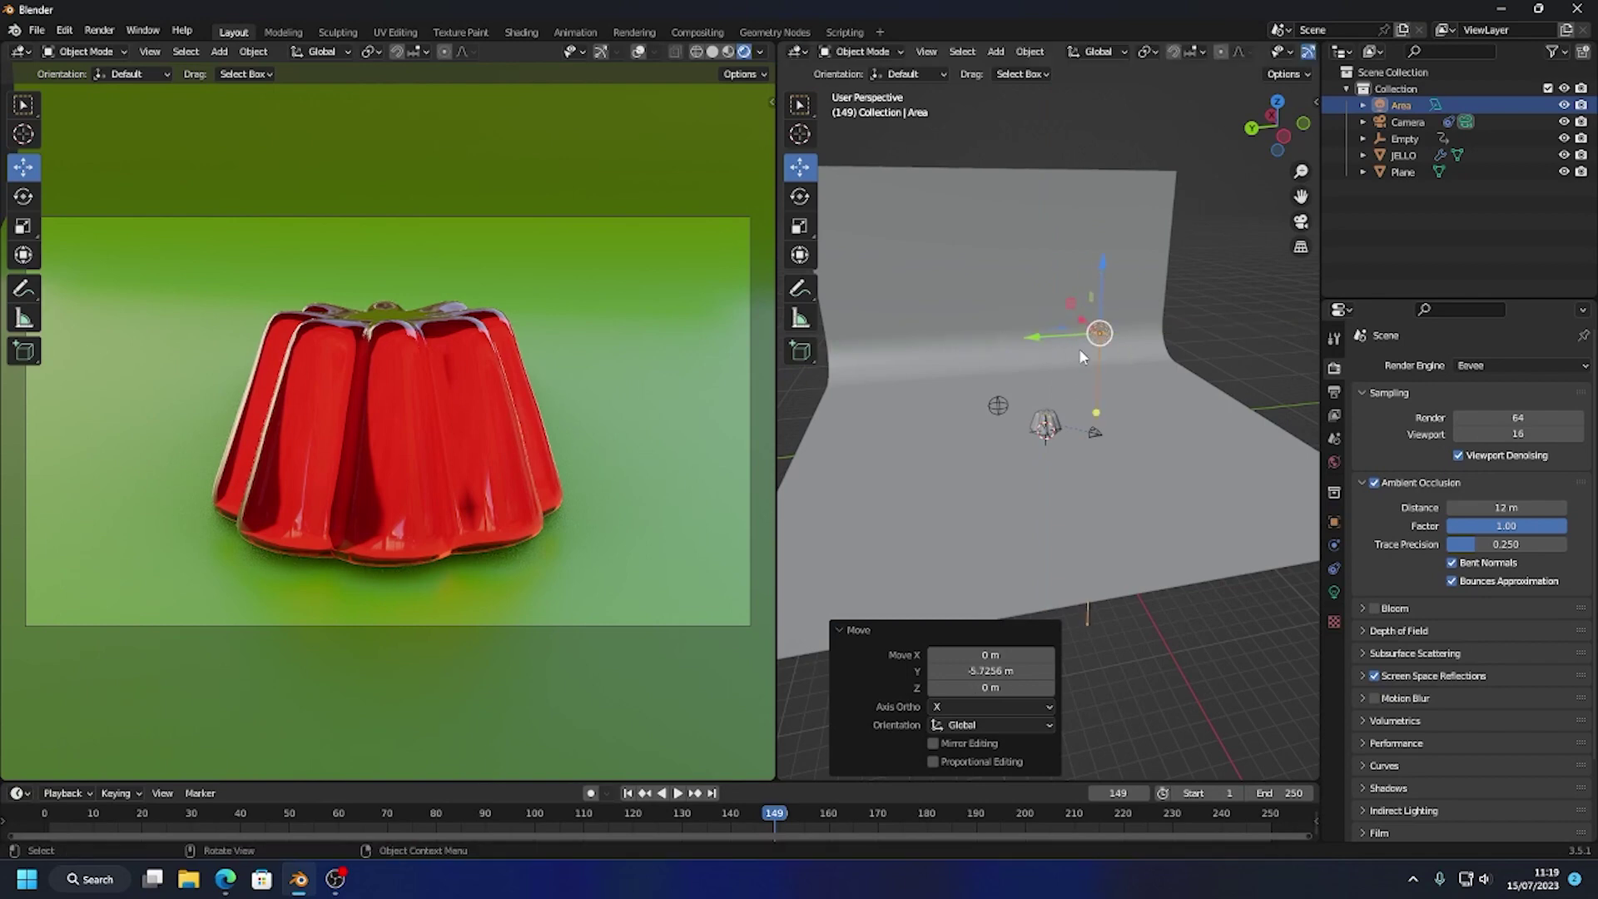
{"action": "left_click", "coordinate": [799, 197]}
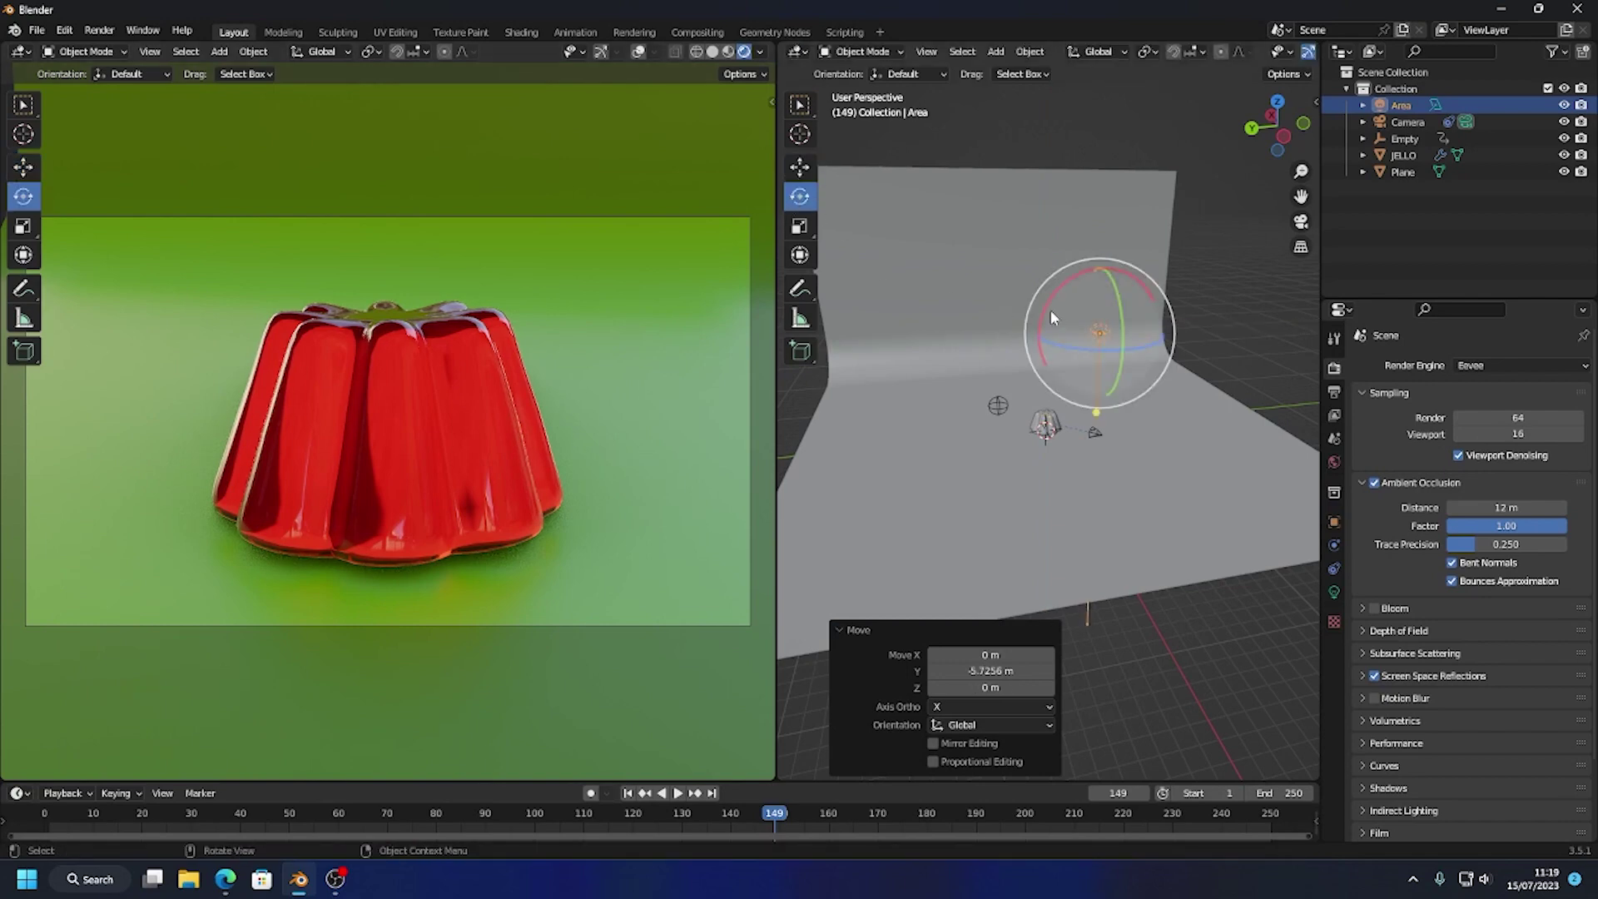
{"action": "left_click_drag", "start_coordinate": [1051, 311], "coordinate": [1089, 366]}
{"action": "left_click", "coordinate": [800, 168]}
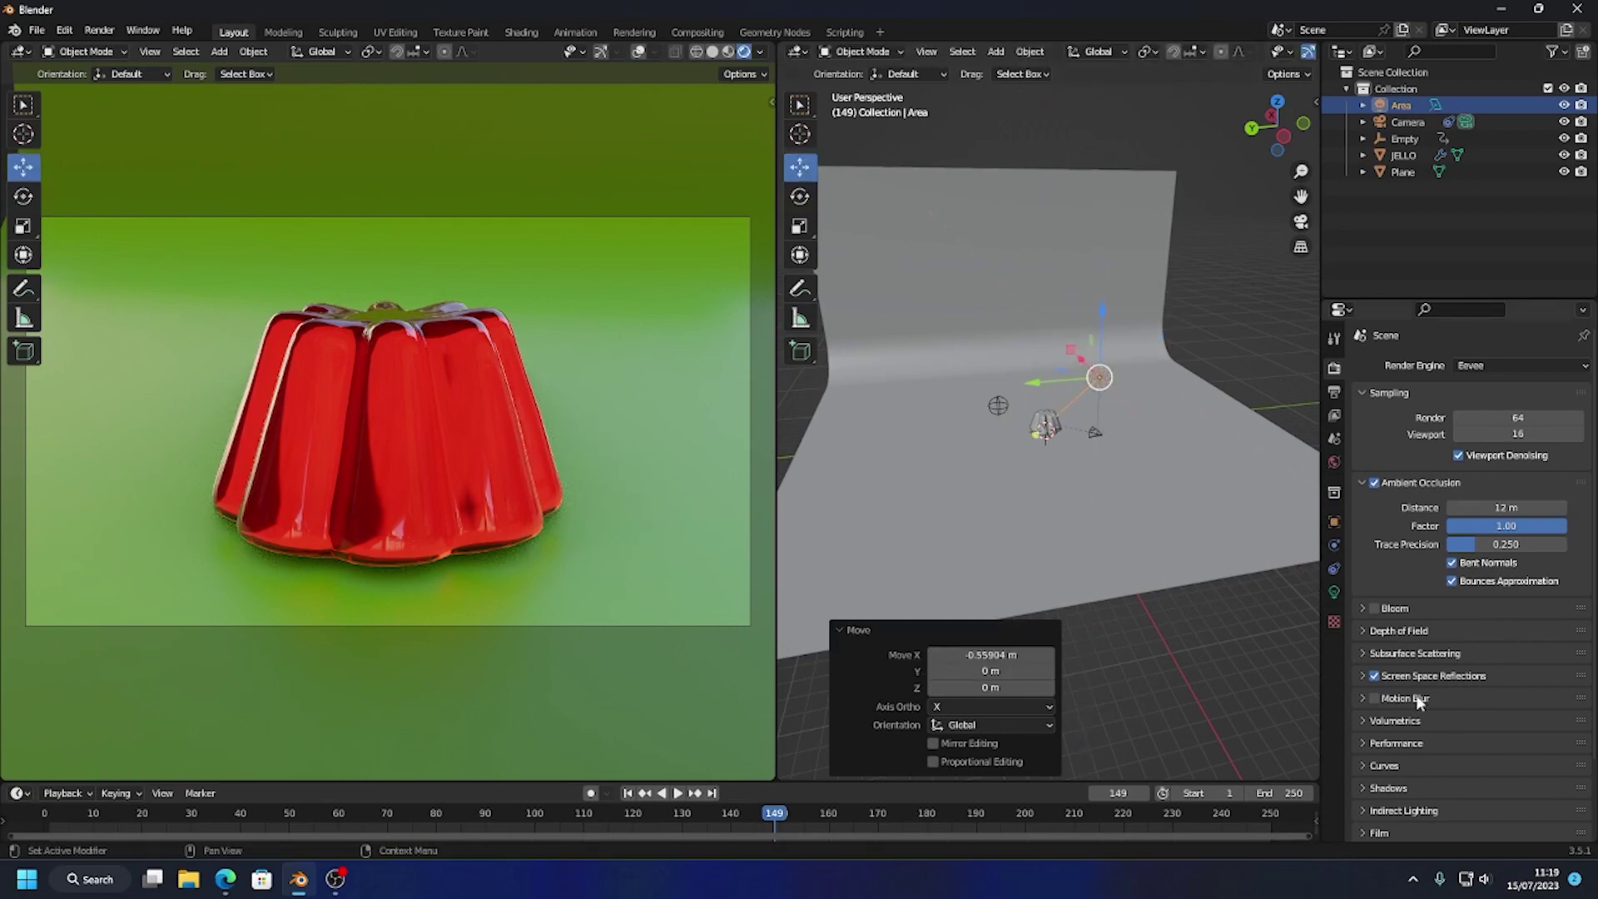
Set the area light's power to 800 W and move the light about -9.43 m along X
{"action": "left_click", "coordinate": [1334, 592]}
{"action": "left_click", "coordinate": [1518, 479]}
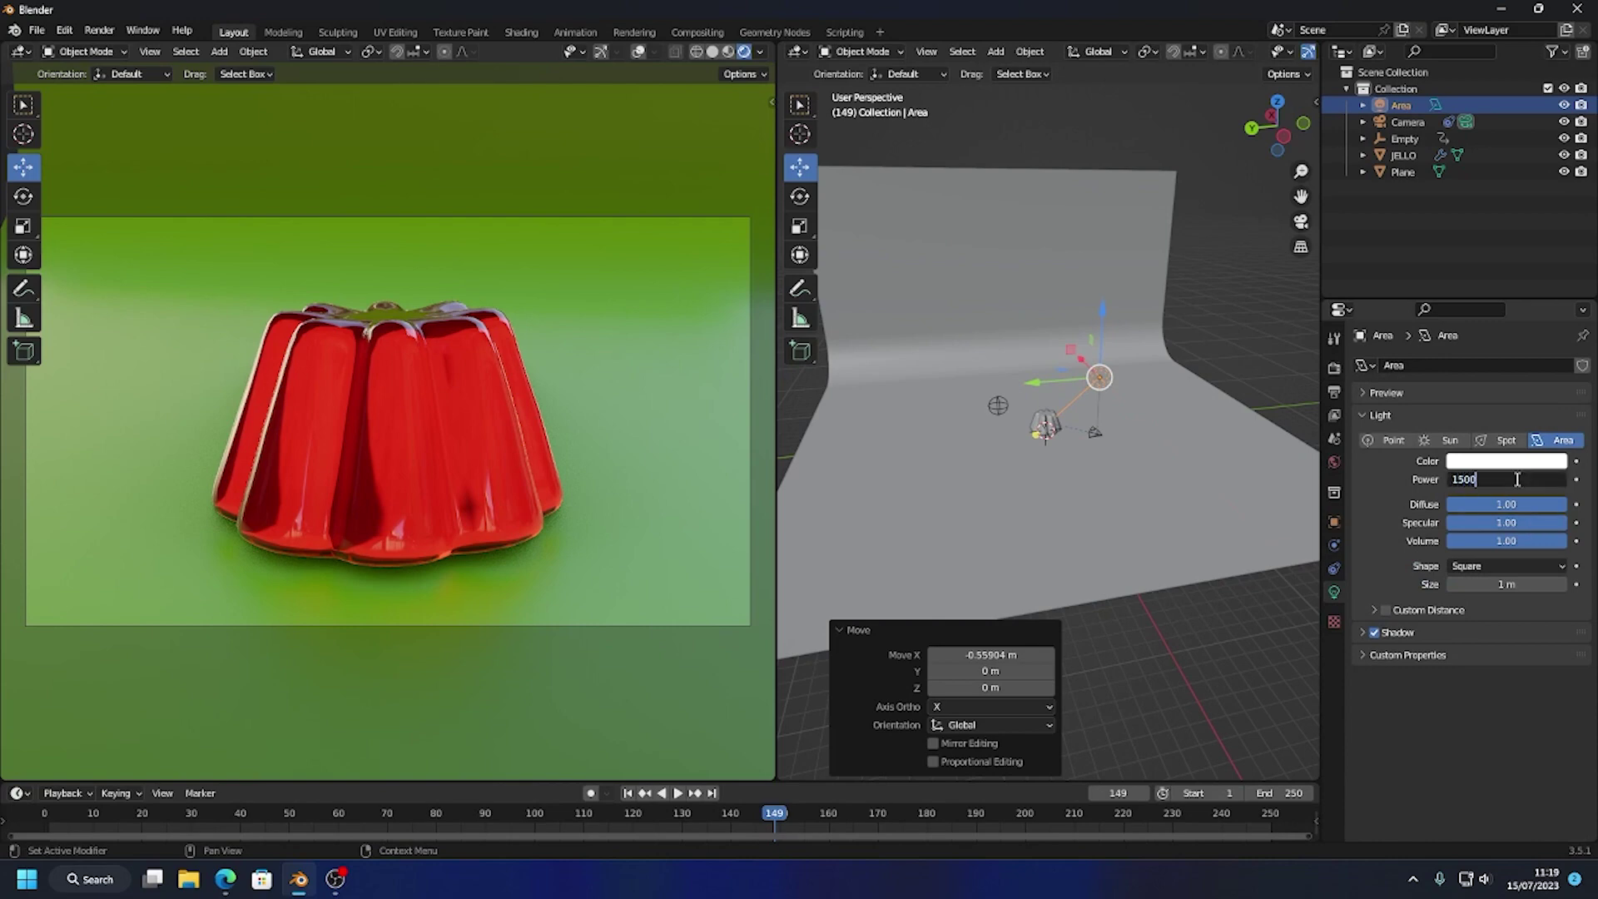
{"action": "type", "text": "1500"}
{"action": "key", "text": "Return"}
{"action": "left_click", "coordinate": [1519, 479]}
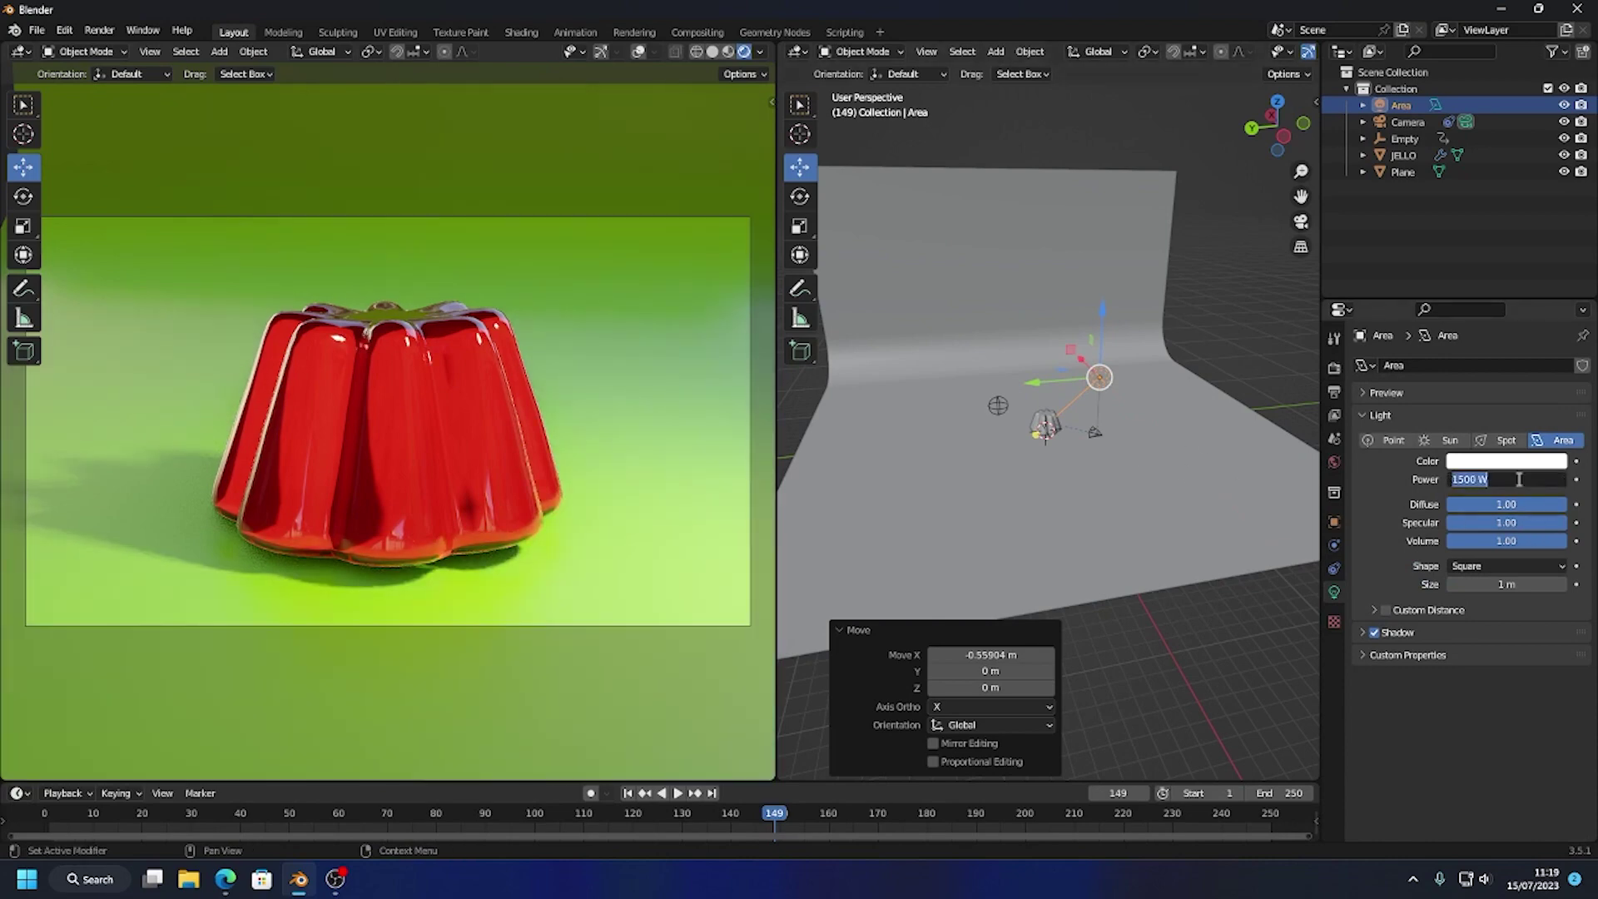
{"action": "type", "text": "800"}
{"action": "key", "text": "Return"}
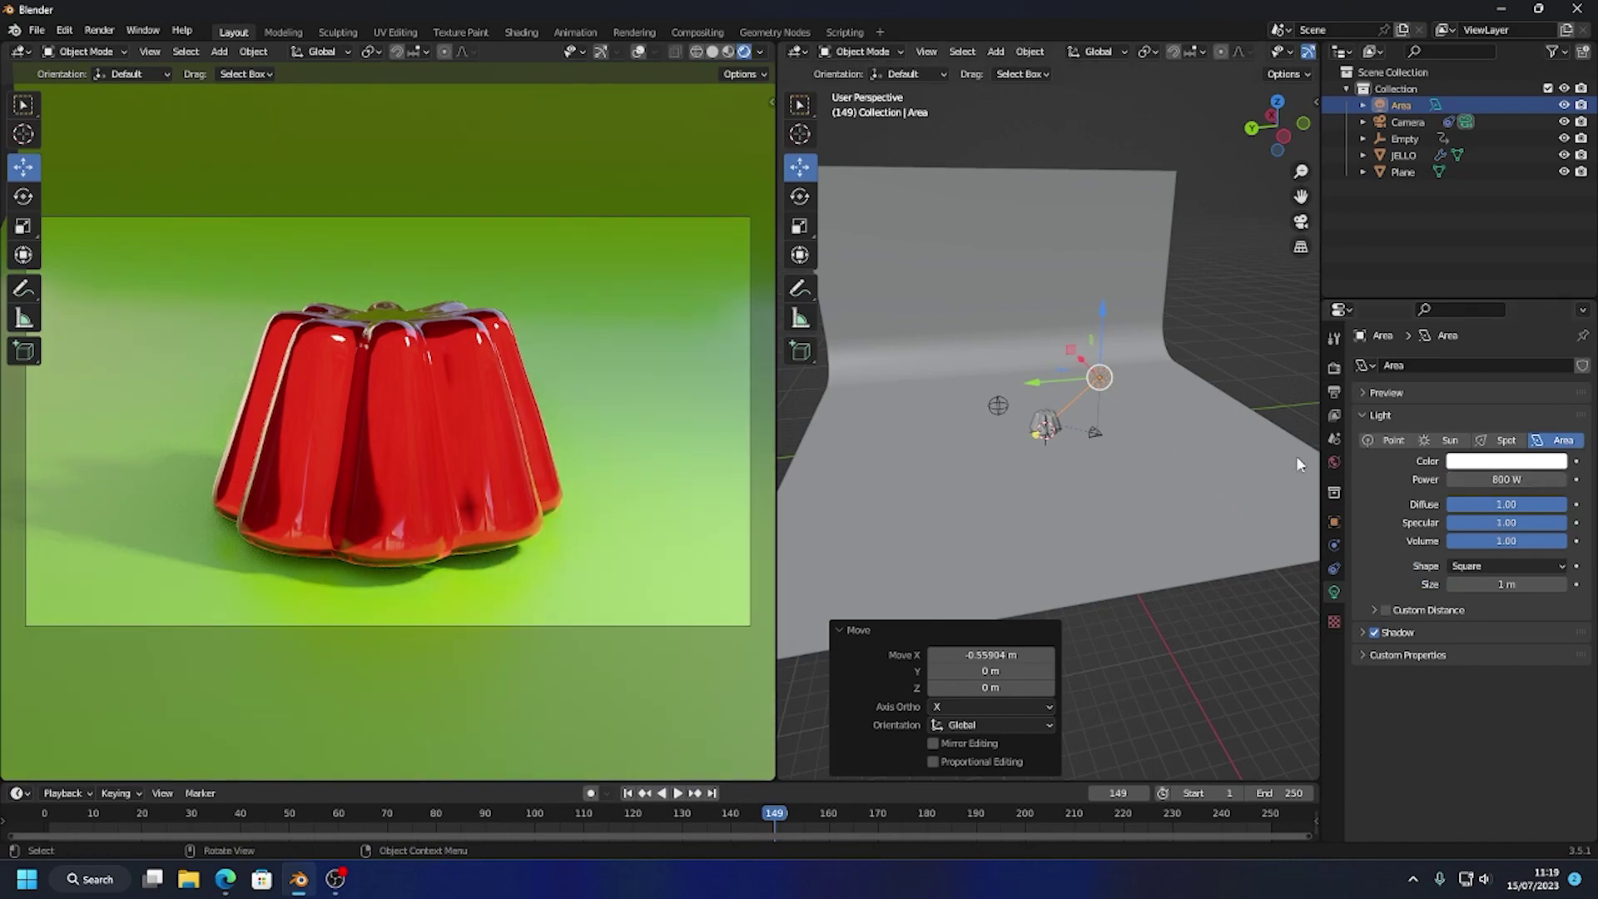
{"action": "key", "text": "g"}
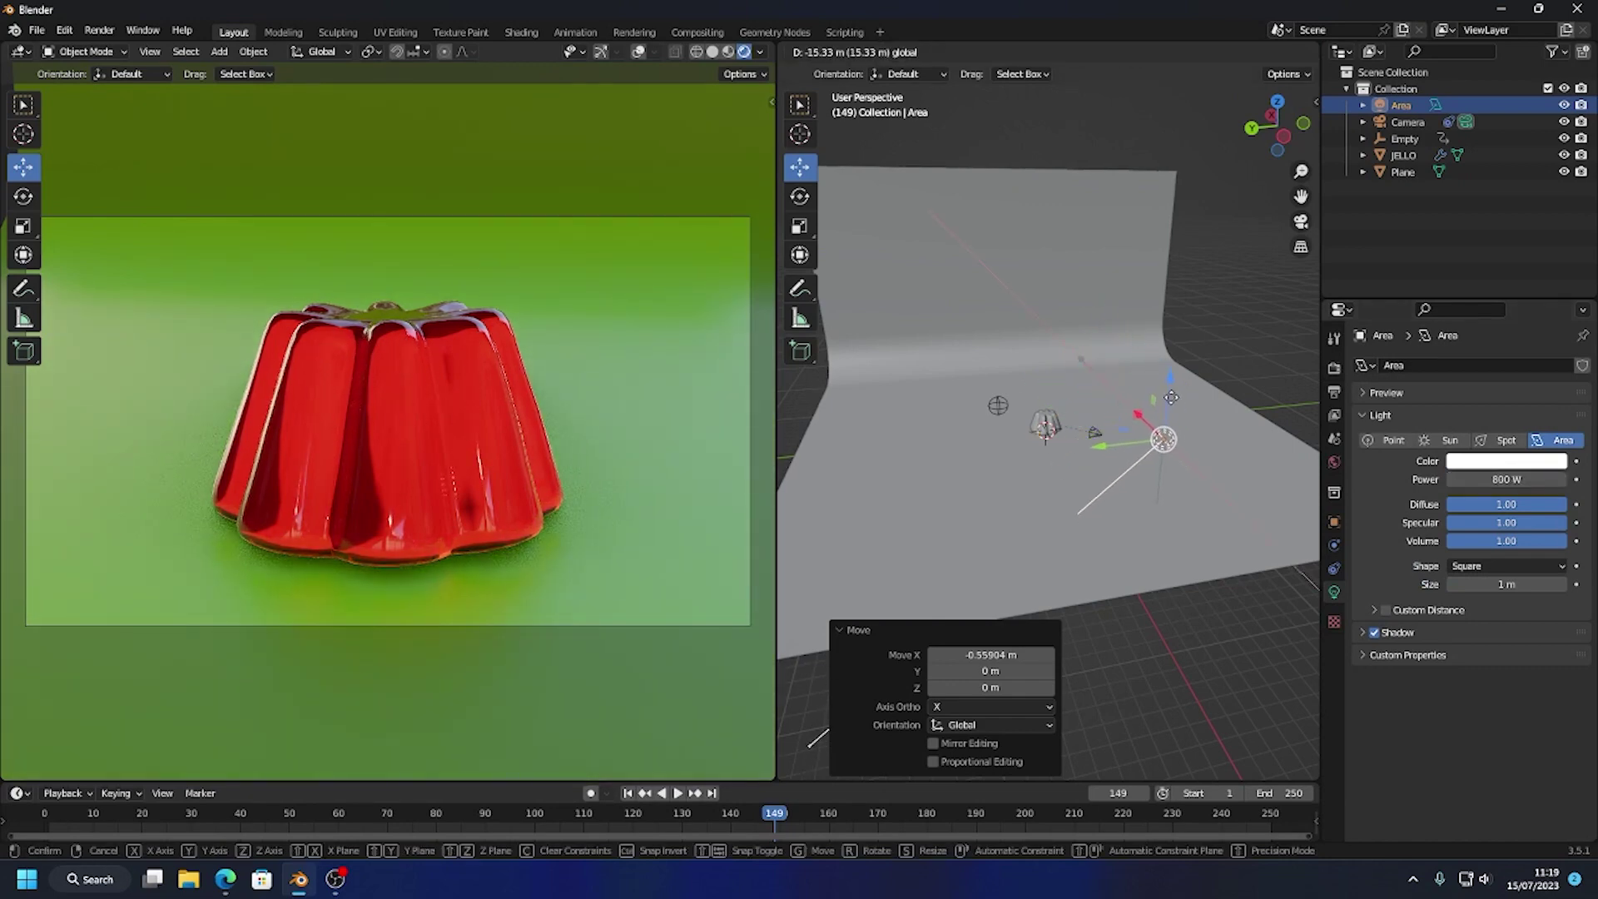
{"action": "left_click", "coordinate": [1011, 463]}
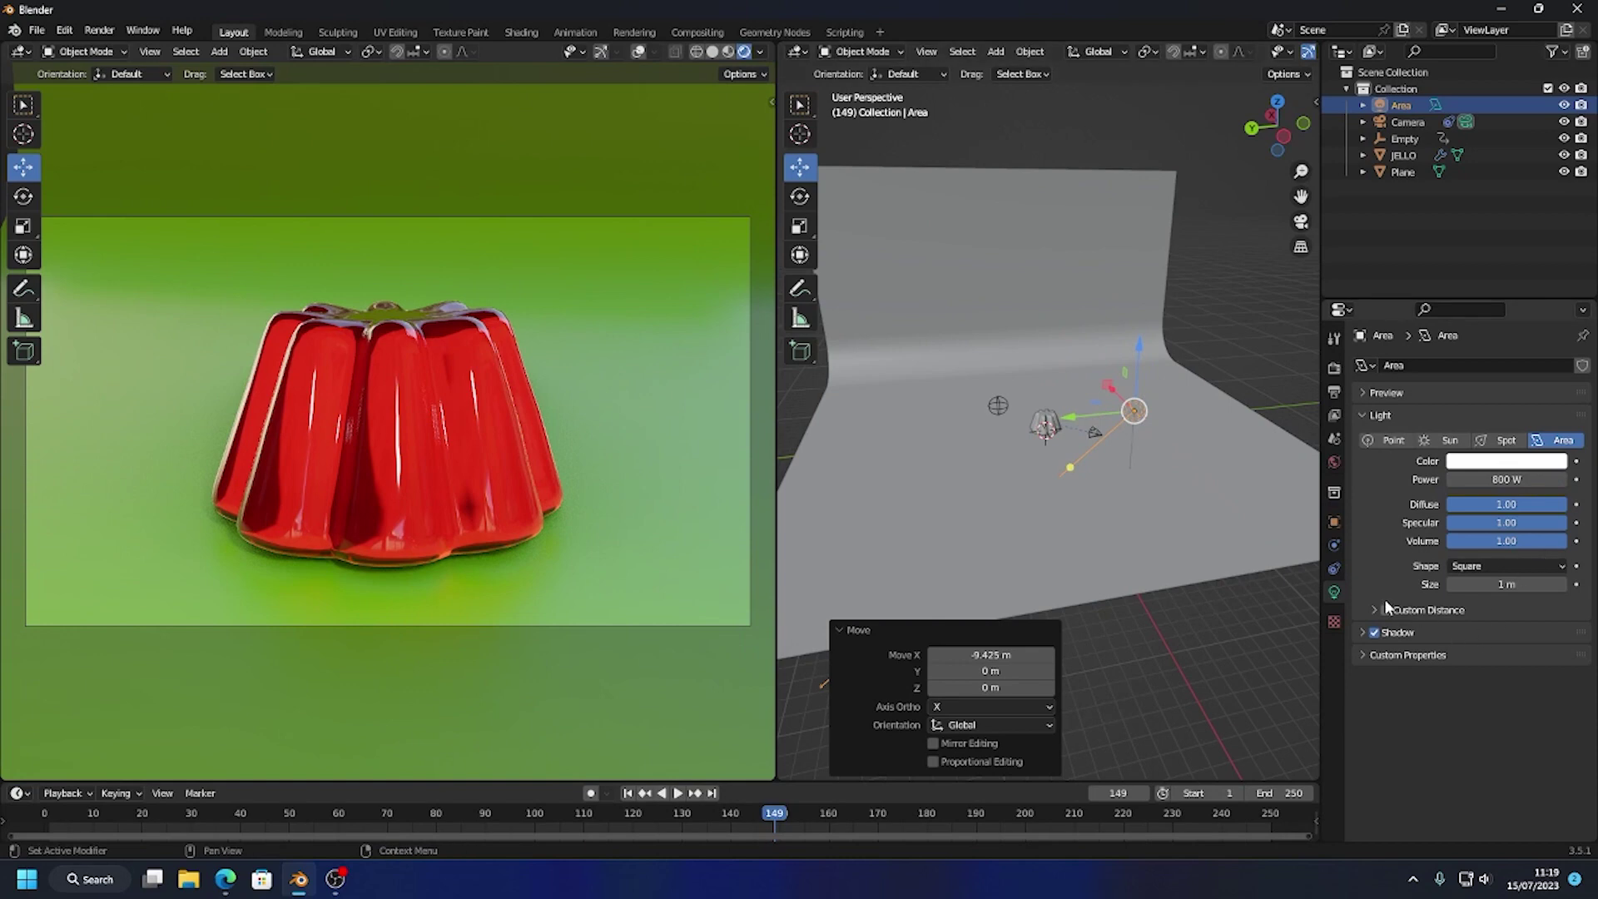
Add a Track To constraint to the area light with JELLO as its target
{"action": "left_click", "coordinate": [1334, 568]}
{"action": "left_click", "coordinate": [1407, 365]}
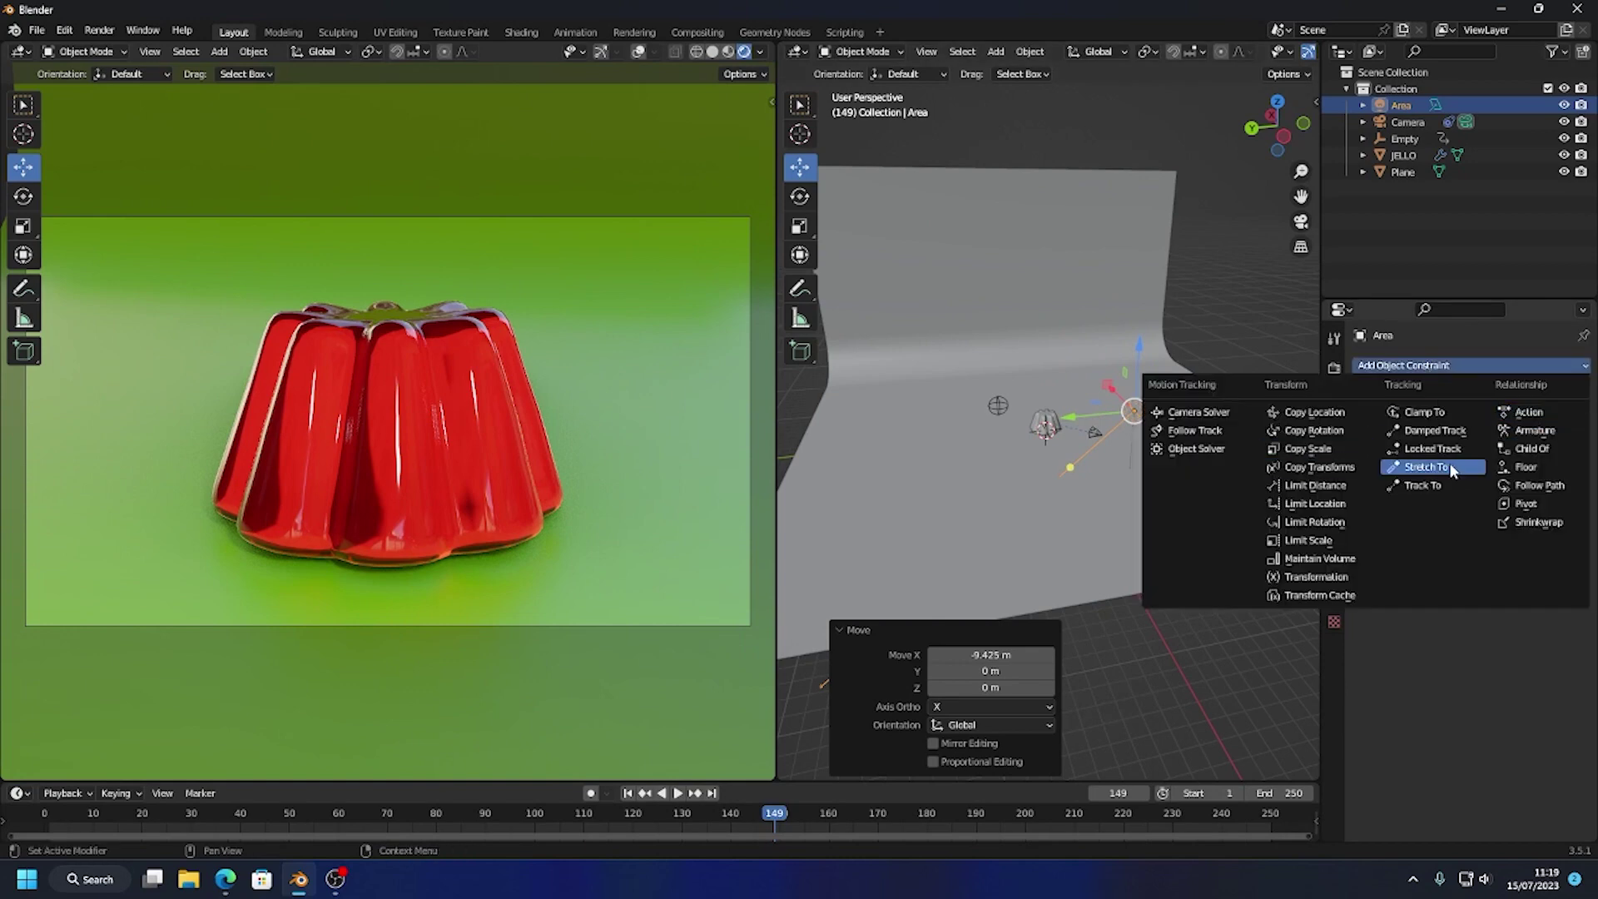
{"action": "left_click", "coordinate": [1433, 487]}
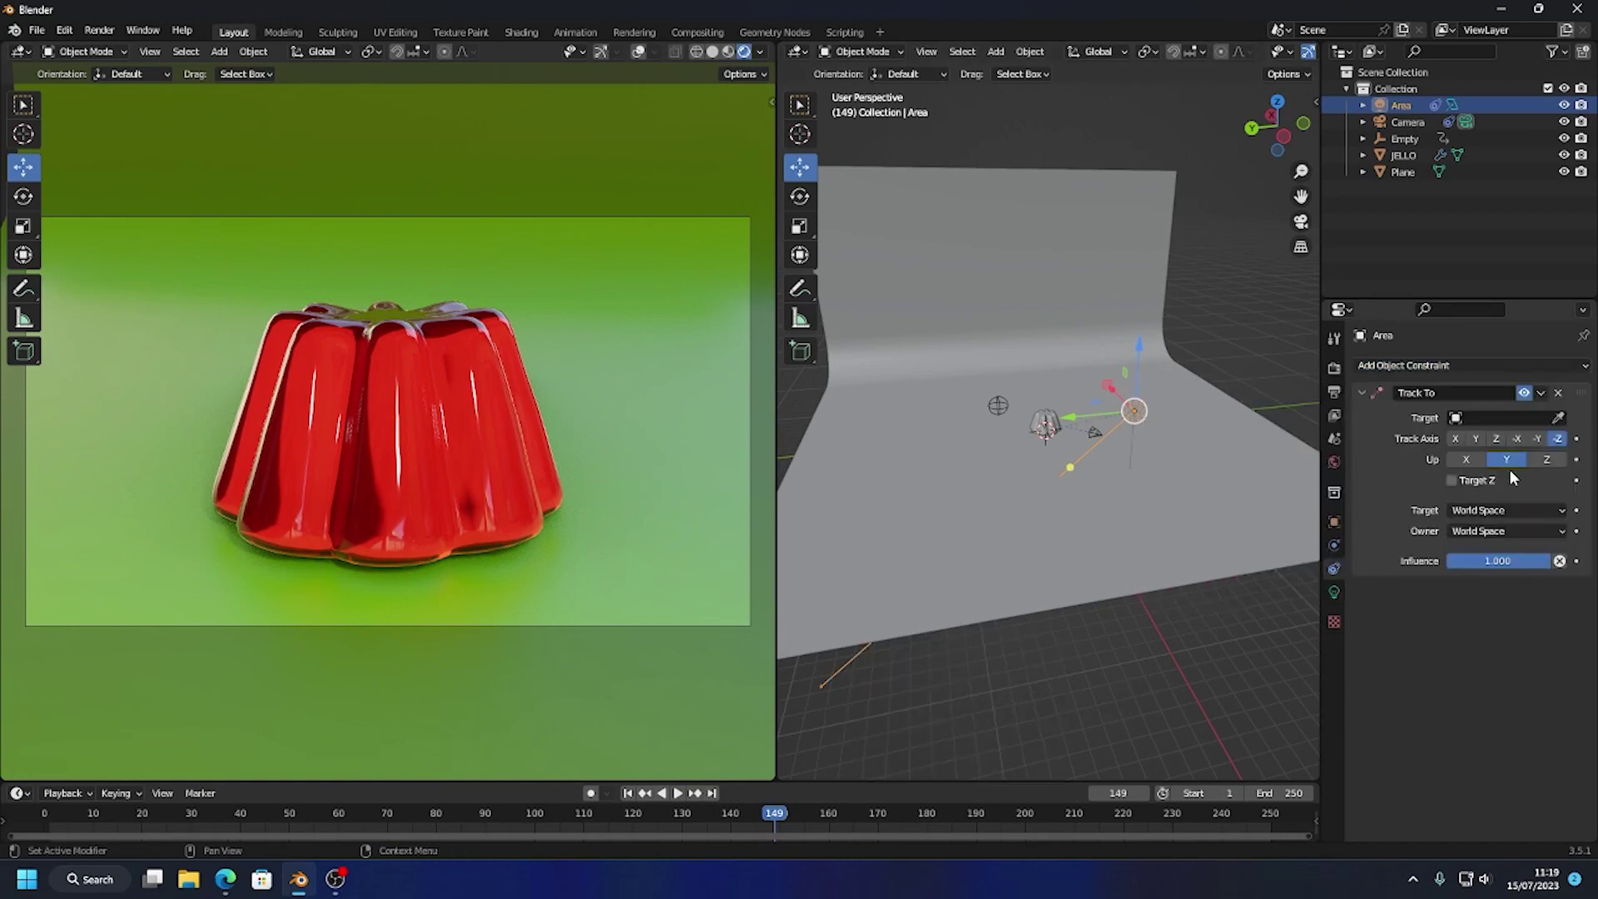
{"action": "left_click", "coordinate": [1516, 423]}
{"action": "left_click", "coordinate": [1457, 492]}
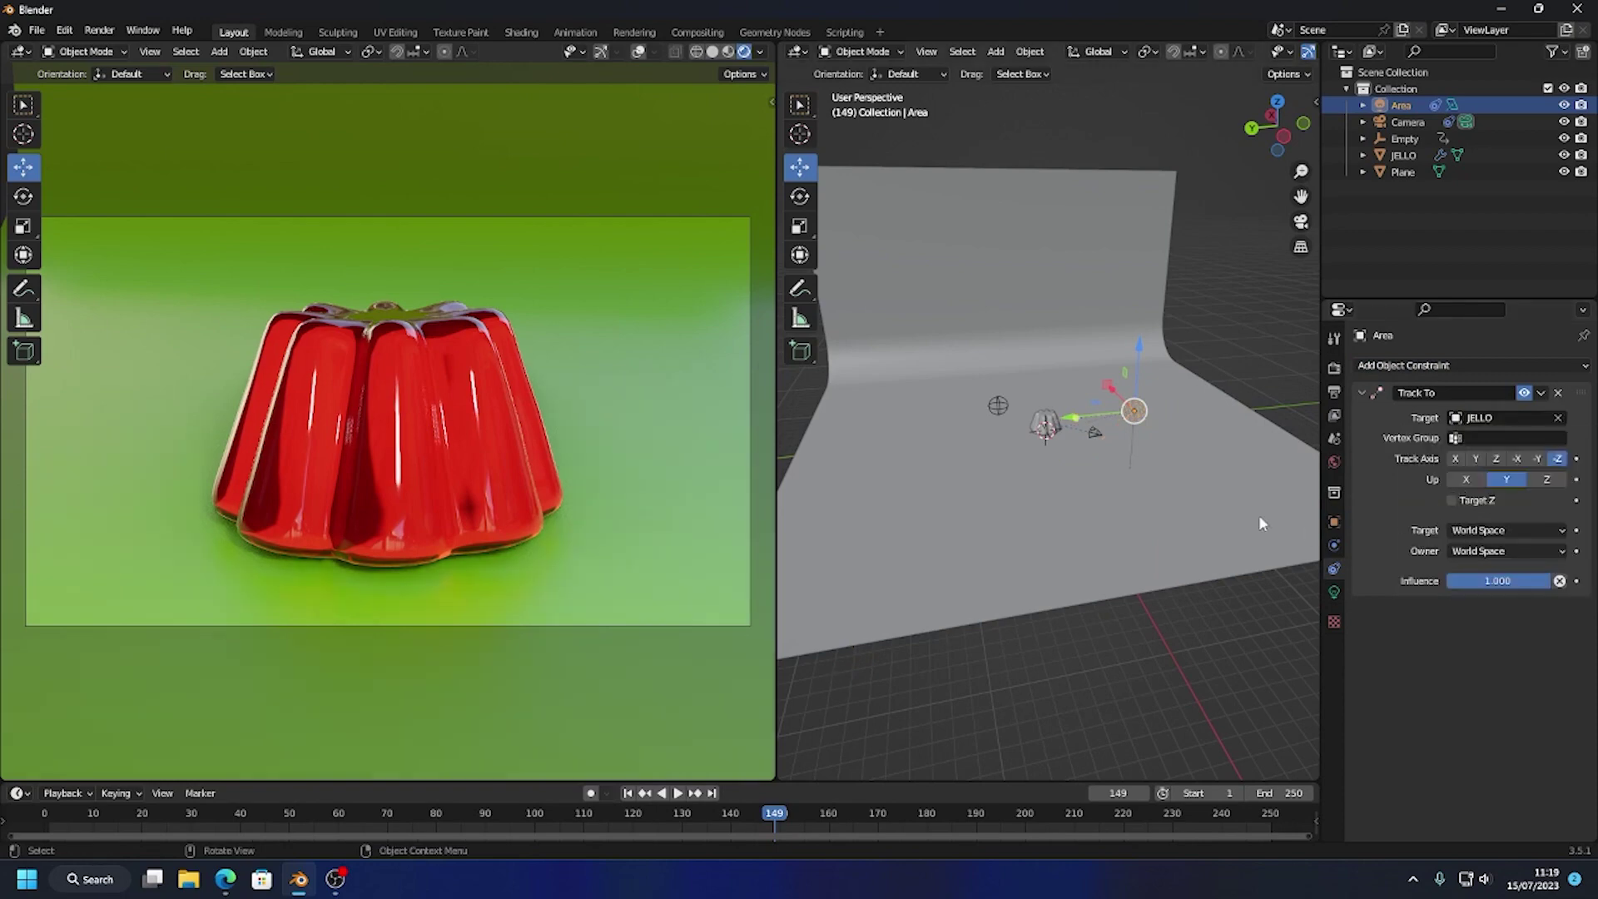
Raise the area light about 3.85 m, scale it up about 9.69 times, and move it farther away from the jello
{"action": "left_click_drag", "start_coordinate": [1132, 423], "coordinate": [1092, 361]}
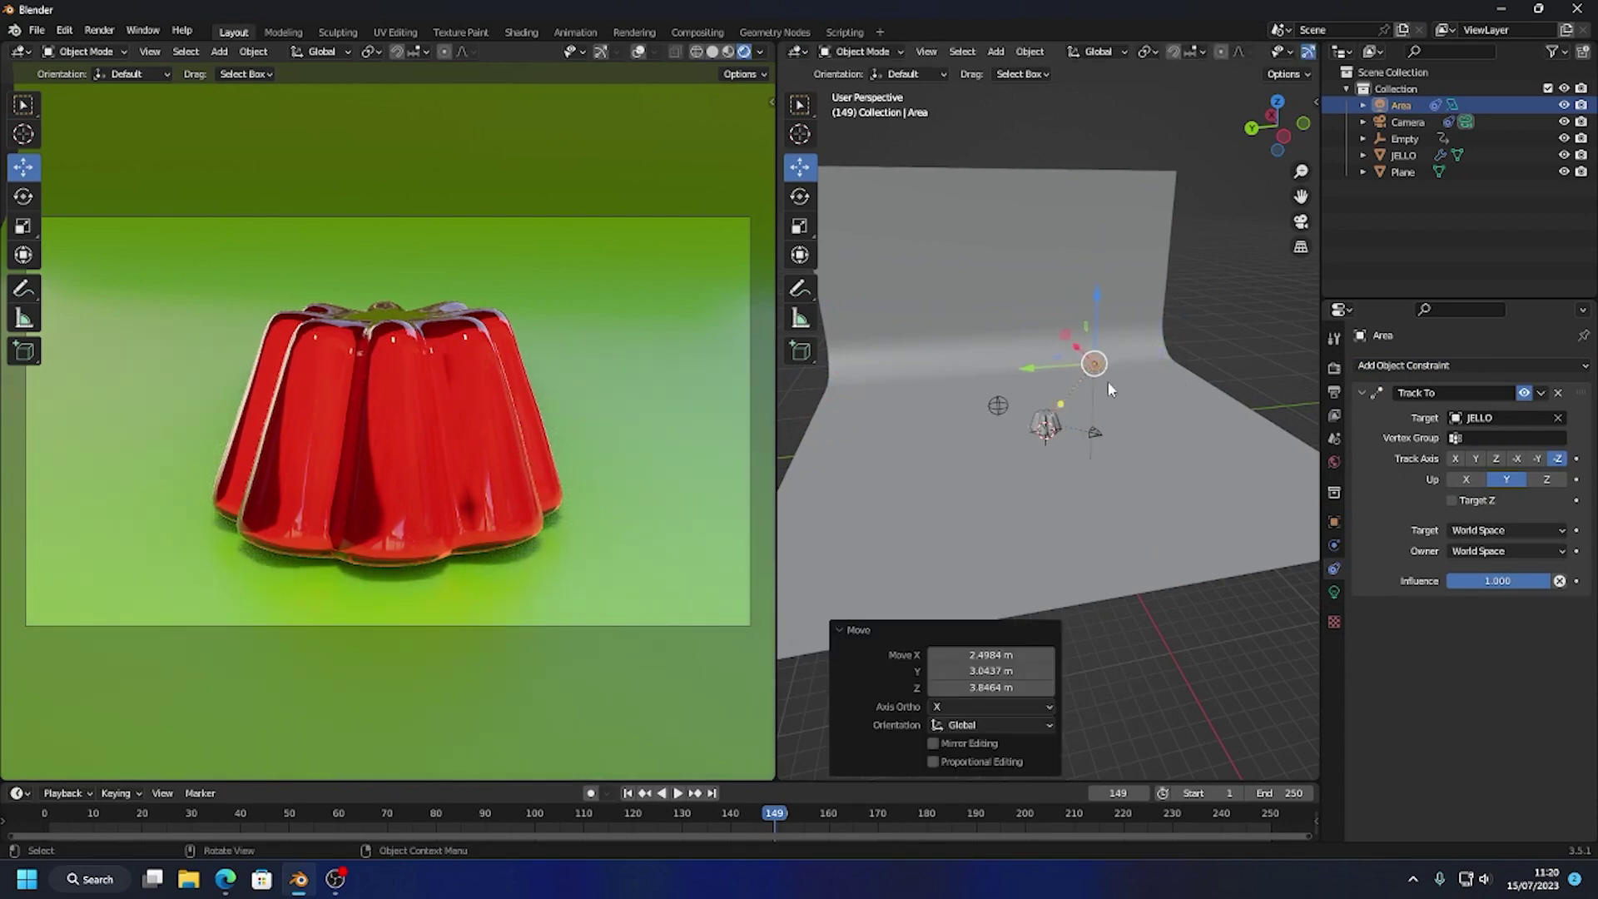
{"action": "key", "text": "s"}
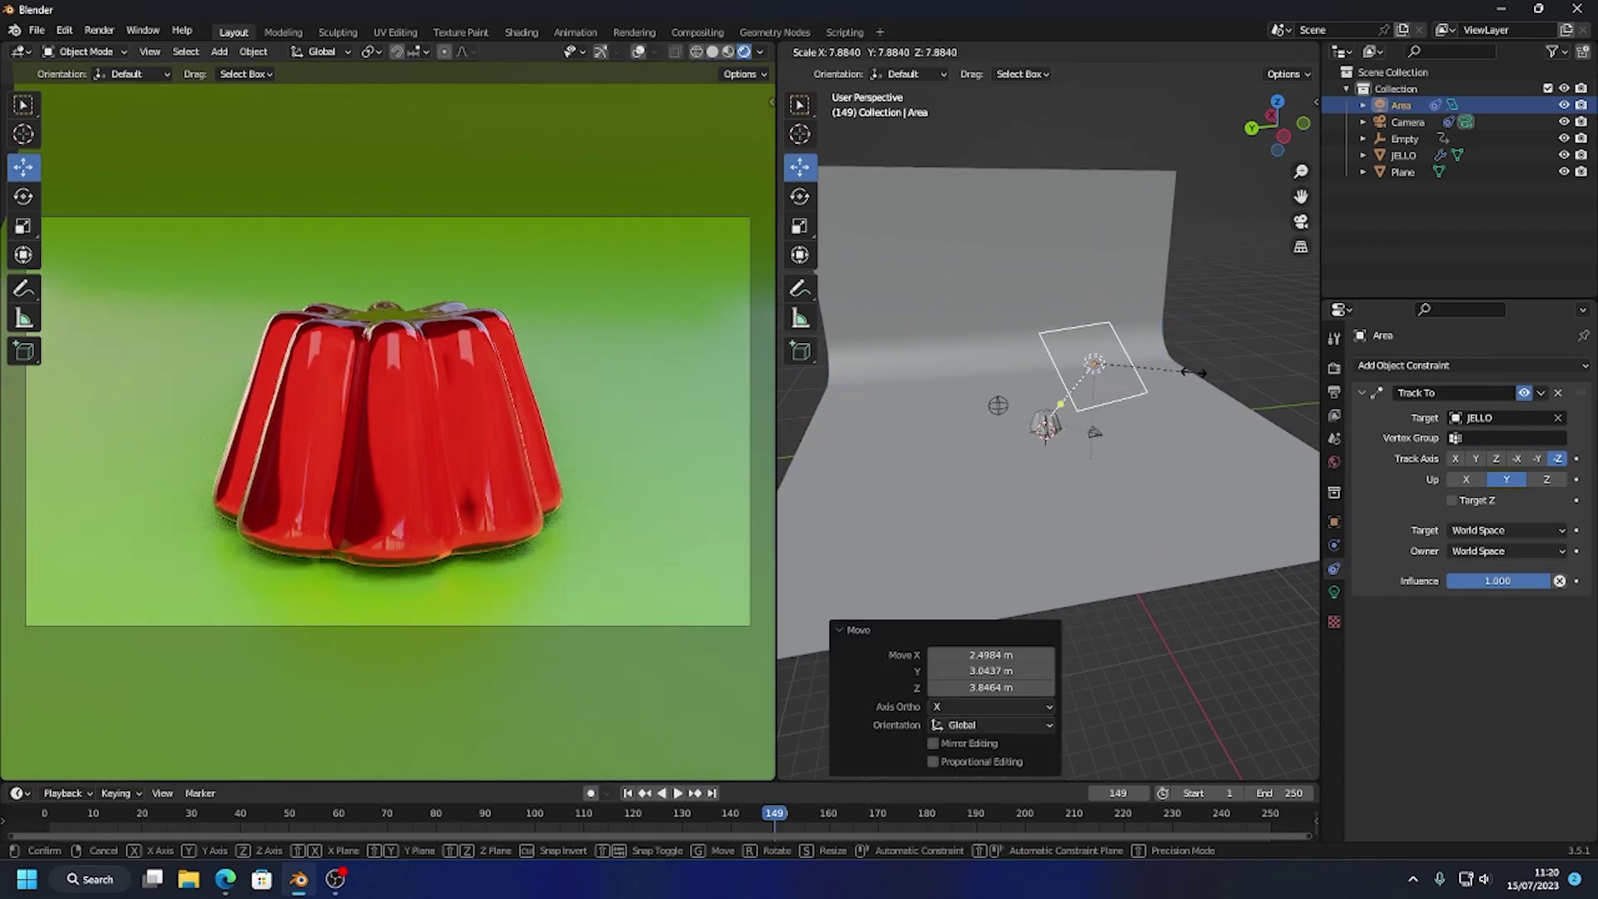
{"action": "left_click", "coordinate": [1186, 388]}
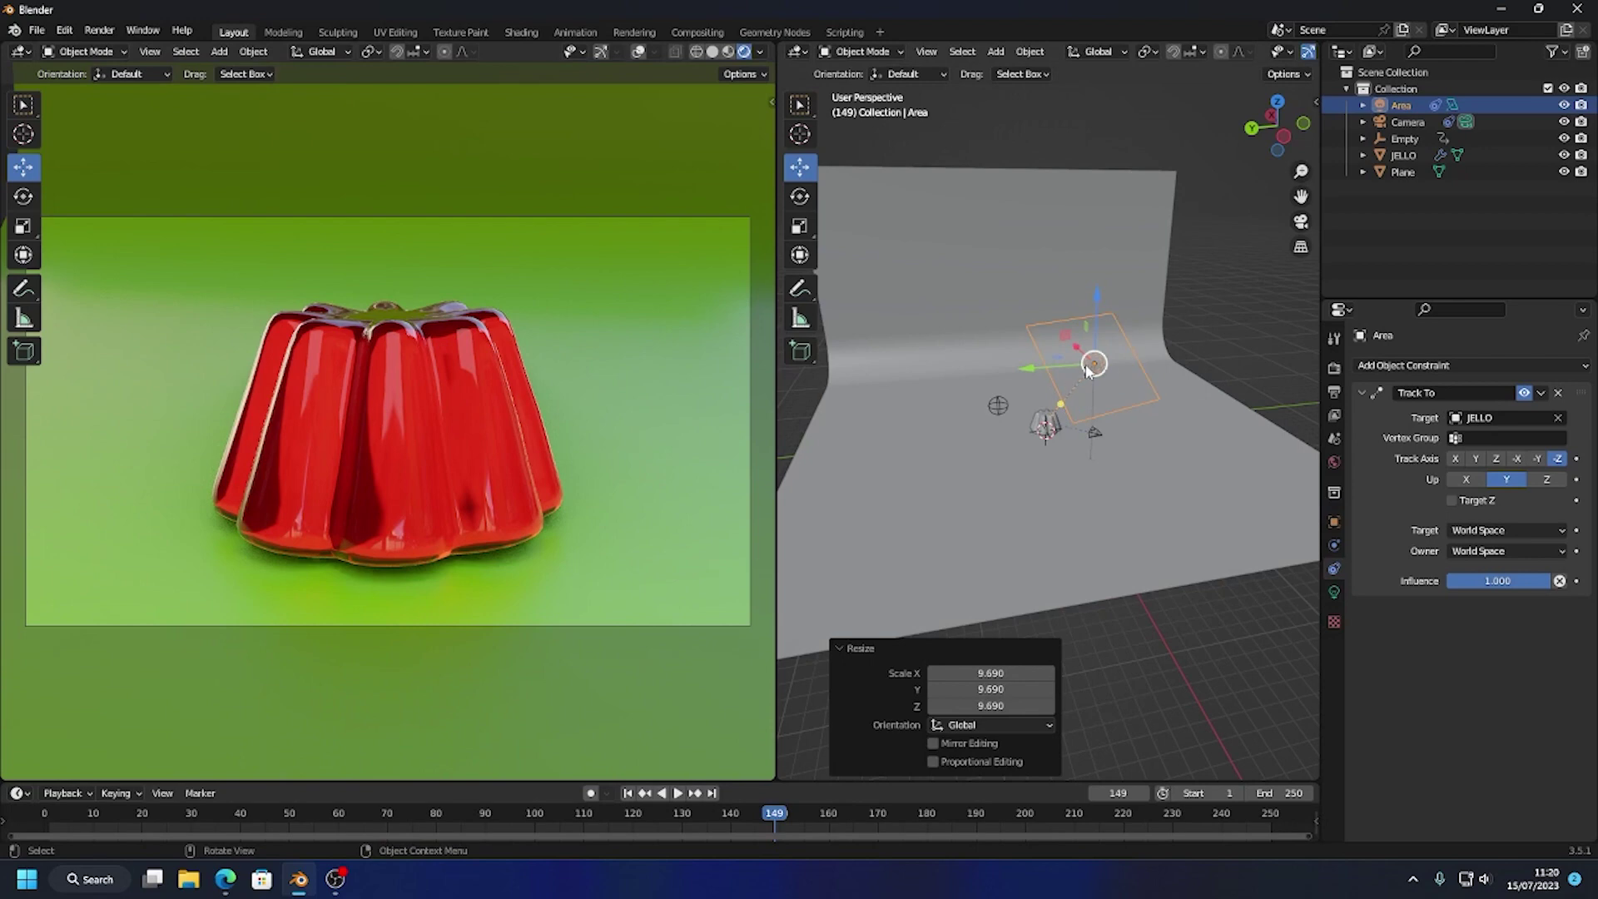
{"action": "mouse_move", "coordinate": [1094, 363]}
{"action": "left_mouse_down"}
{"action": "mouse_move", "coordinate": [1249, 328]}
{"action": "mouse_move", "coordinate": [1226, 362]}
{"action": "mouse_move", "coordinate": [1207, 367]}
{"action": "mouse_move", "coordinate": [1224, 357]}
{"action": "mouse_move", "coordinate": [1182, 246]}
{"action": "mouse_move", "coordinate": [1299, 367]}
{"action": "mouse_move", "coordinate": [981, 421]}
{"action": "mouse_move", "coordinate": [874, 278]}
{"action": "mouse_move", "coordinate": [970, 386]}
{"action": "mouse_move", "coordinate": [993, 372]}
{"action": "mouse_move", "coordinate": [935, 357]}
{"action": "mouse_move", "coordinate": [1070, 421]}
{"action": "mouse_move", "coordinate": [1268, 304]}
{"action": "mouse_move", "coordinate": [1152, 332]}
{"action": "mouse_move", "coordinate": [1224, 417]}
{"action": "mouse_move", "coordinate": [1188, 357]}
{"action": "mouse_move", "coordinate": [1284, 348]}
{"action": "left_mouse_up"}
Preview the jello under the scene world lighting while scrubbing to frame 146, and return the view to HDRI lighting
{"action": "left_click", "coordinate": [761, 52]}
{"action": "left_click", "coordinate": [666, 153]}
{"action": "left_click_drag", "start_coordinate": [81, 823], "coordinate": [763, 797]}
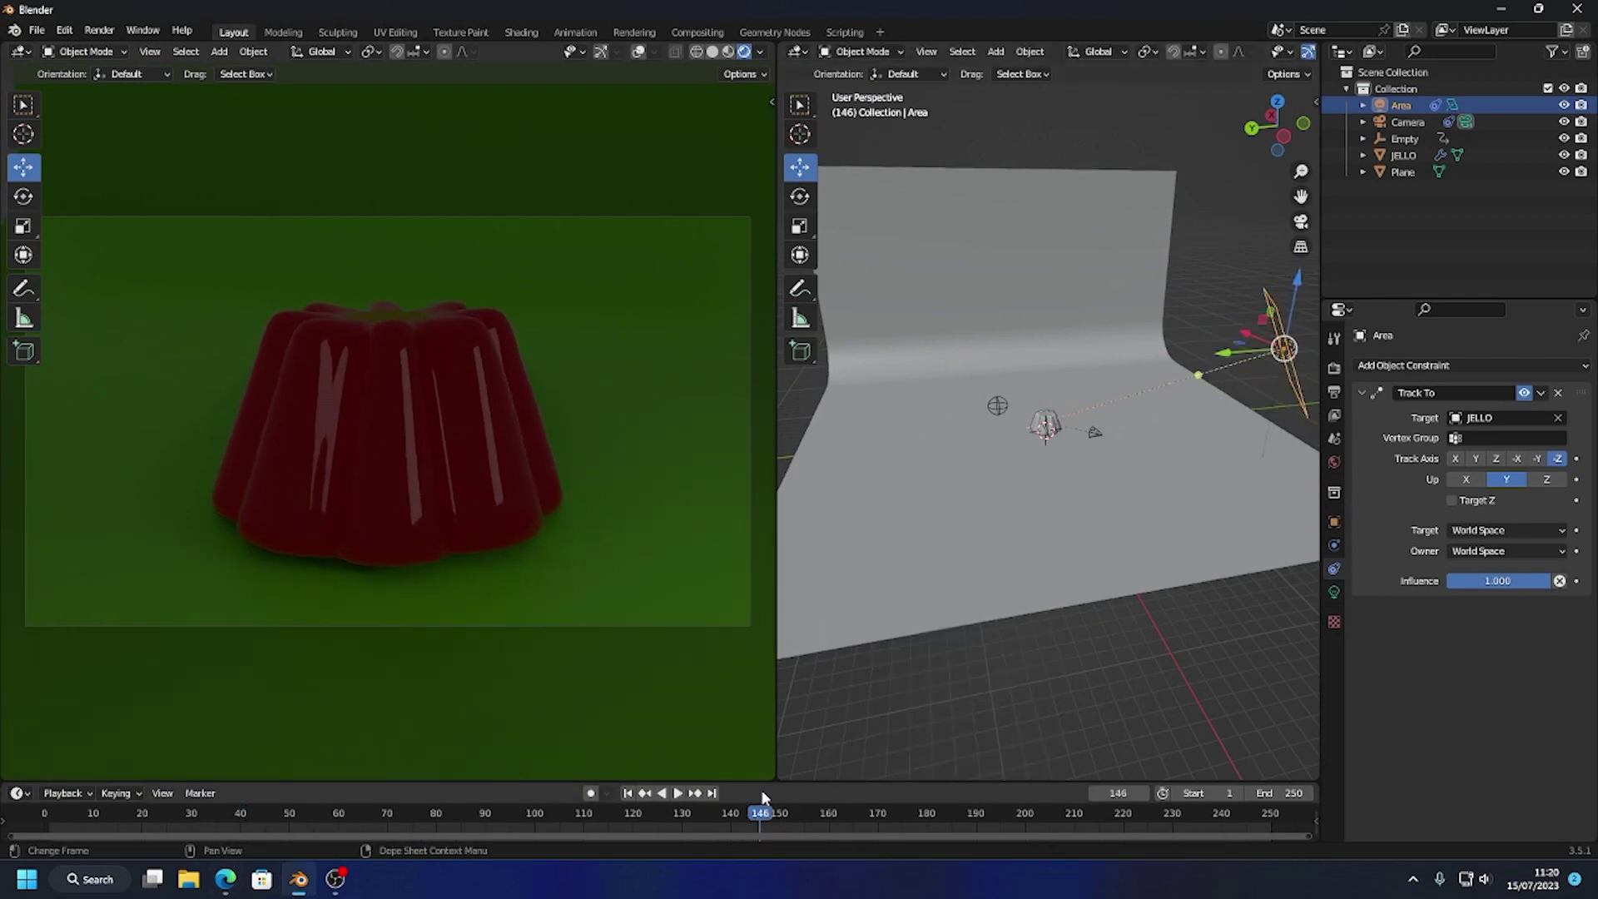
{"action": "left_click", "coordinate": [759, 53]}
{"action": "left_click", "coordinate": [708, 132]}
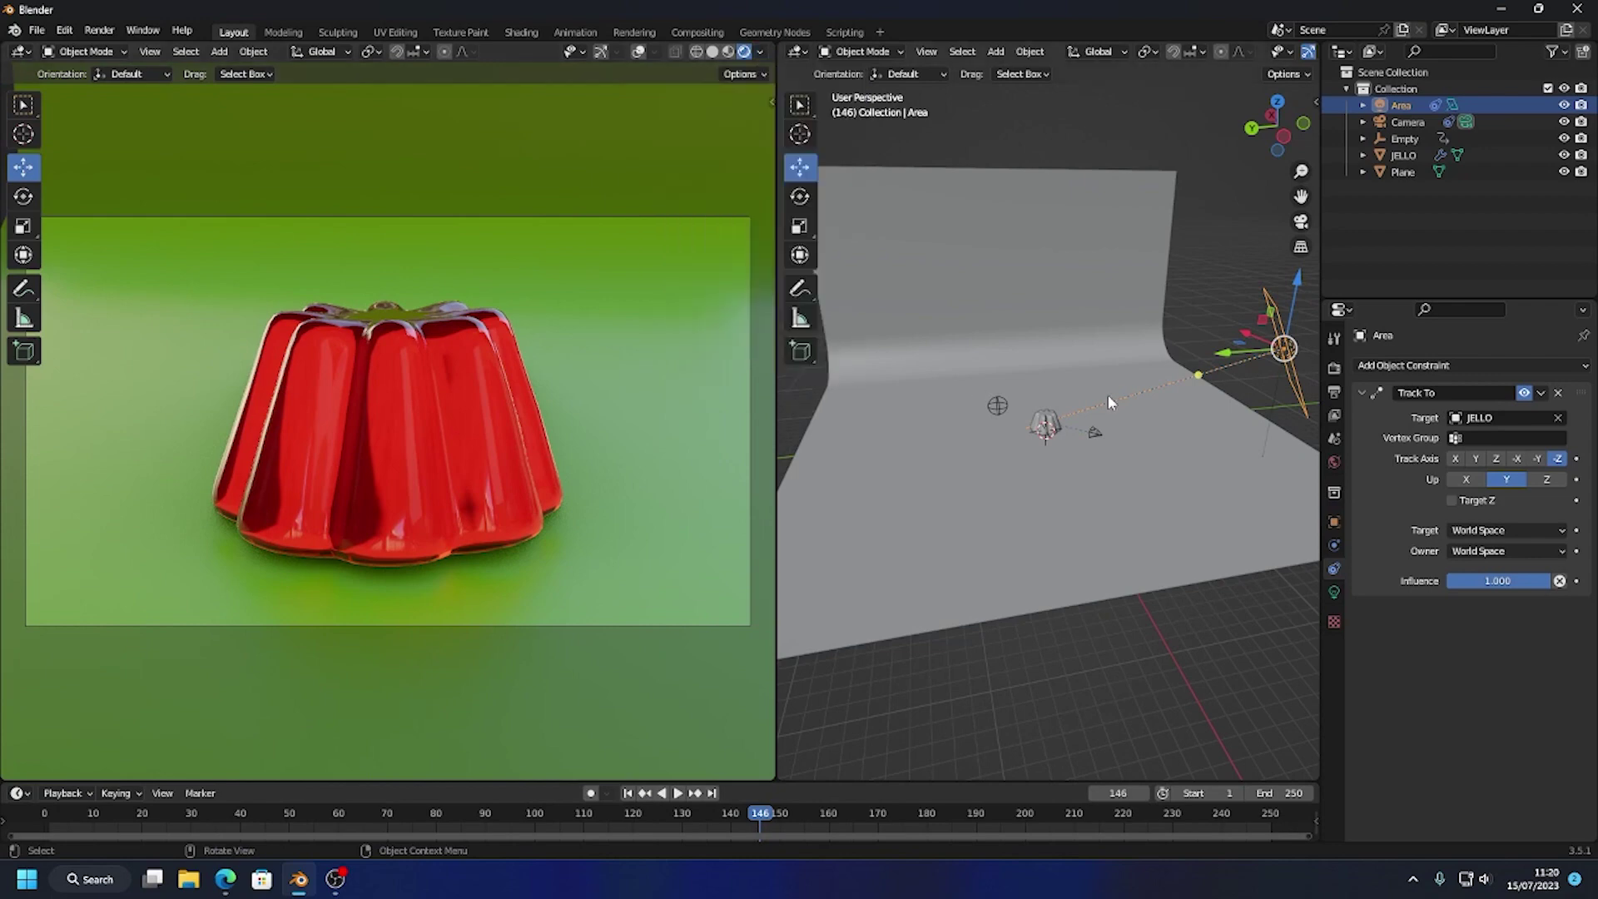
Shift the area light back toward the jello and delete it from the scene
{"action": "left_click_drag", "start_coordinate": [1278, 360], "coordinate": [1217, 349]}
{"action": "key", "text": "Delete"}
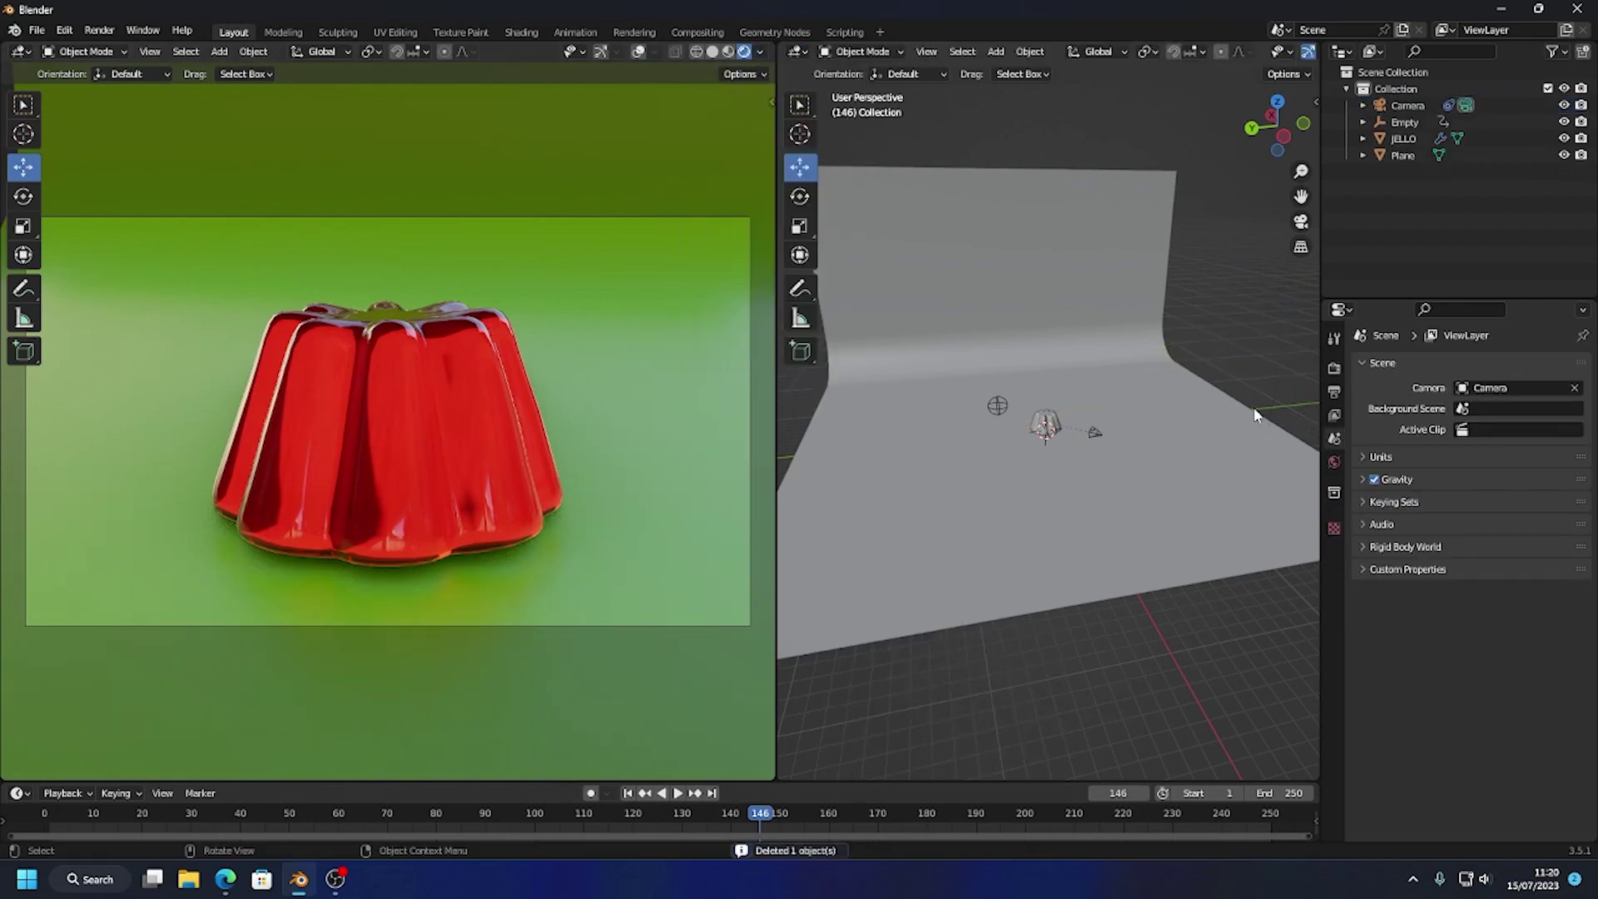
Switch the render engine to Cycles with GPU Compute as the device and enable viewport denoising
{"action": "left_click", "coordinate": [1334, 372]}
{"action": "left_click", "coordinate": [1495, 367]}
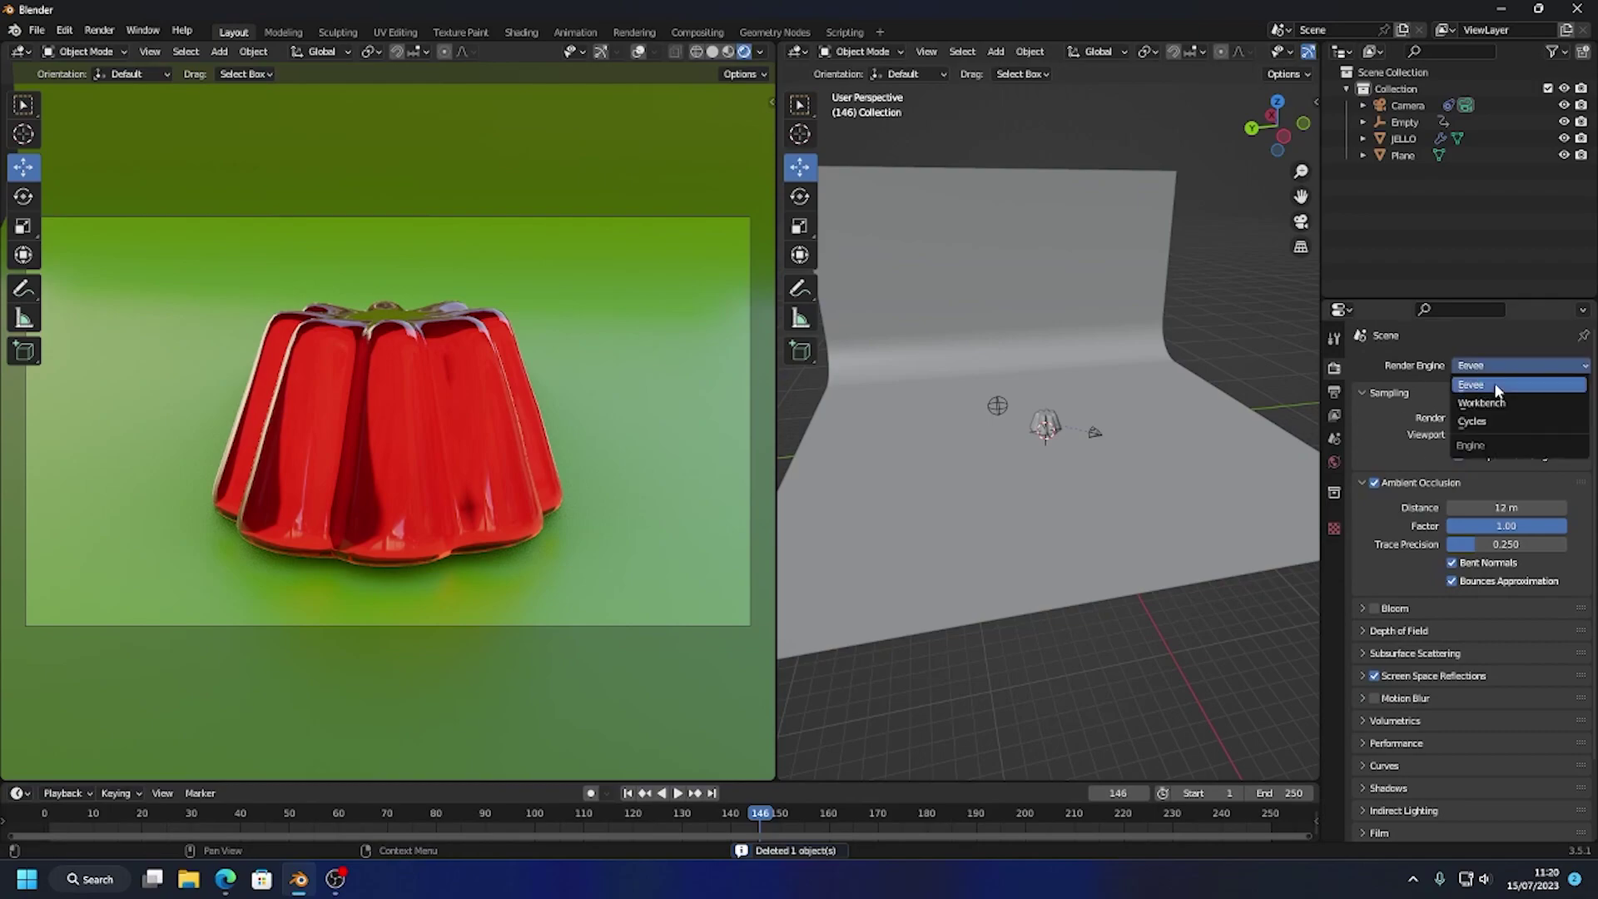
{"action": "left_click", "coordinate": [1488, 422]}
{"action": "left_click", "coordinate": [1507, 407]}
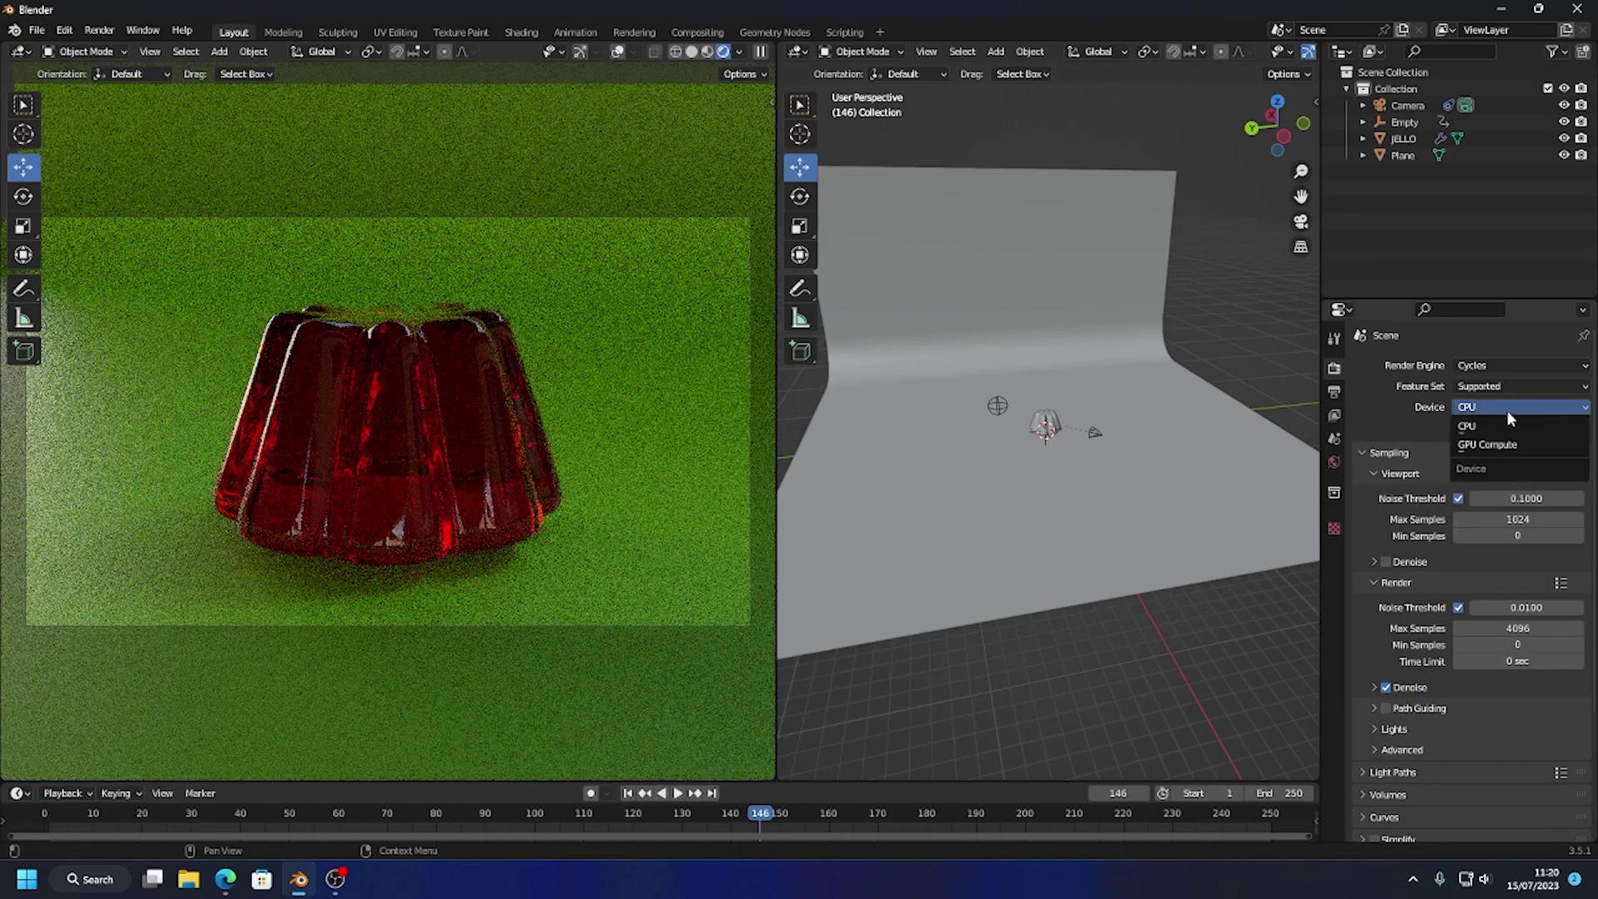
{"action": "left_click", "coordinate": [1498, 445]}
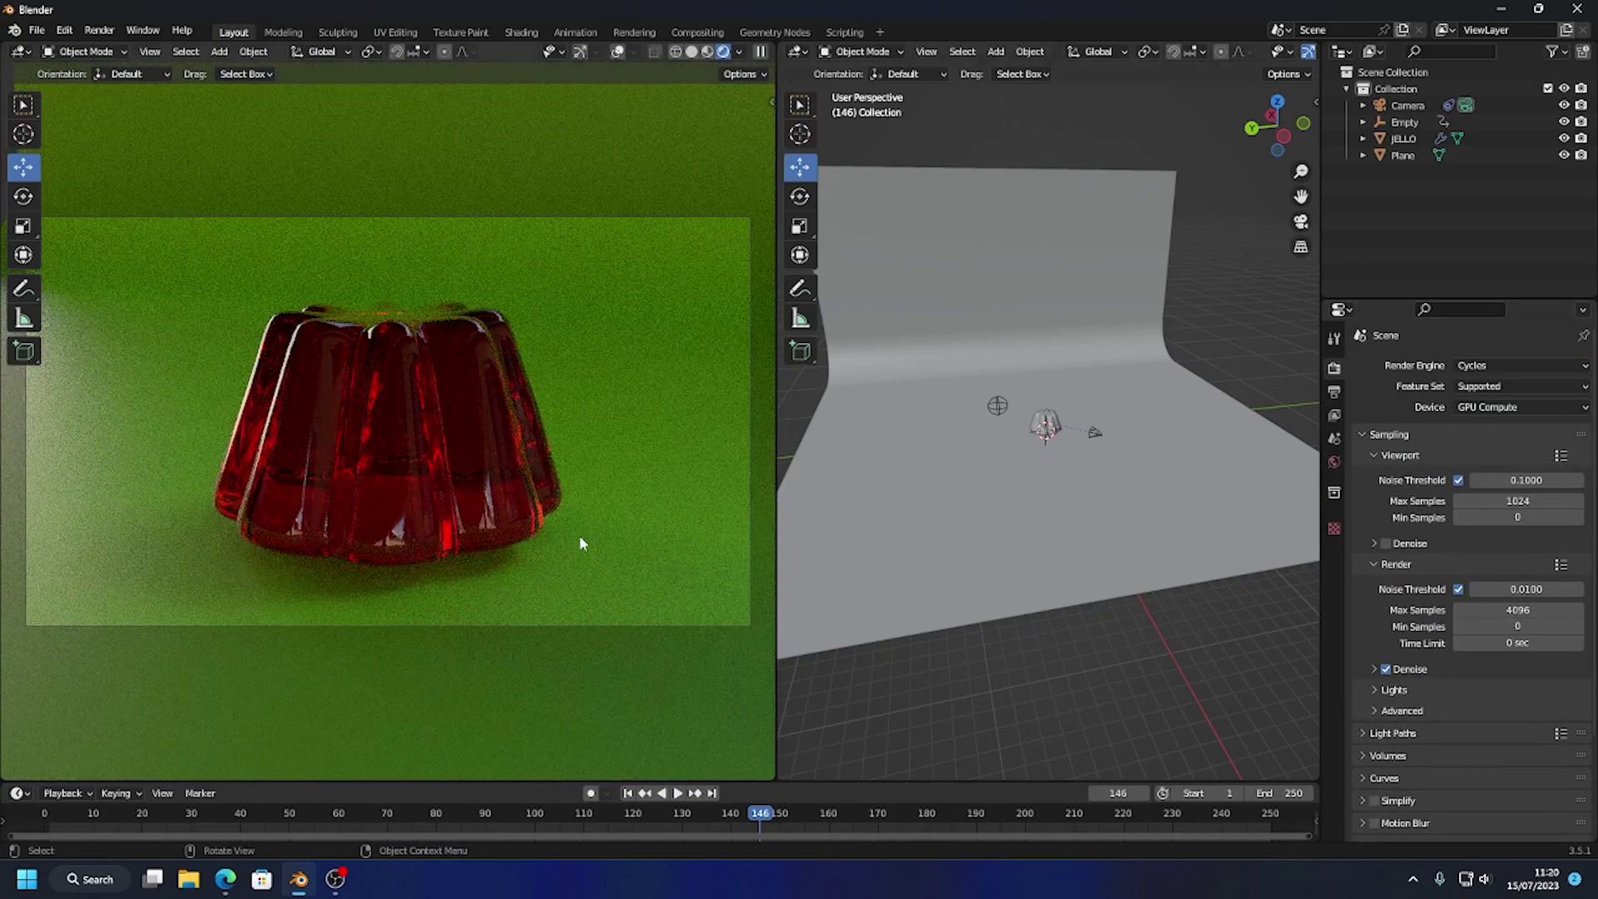
{"action": "left_click", "coordinate": [1388, 544]}
Switch to the Edge browser and read through the Gobos Light Textures product page on Blender Market
{"action": "left_click", "coordinate": [226, 879]}
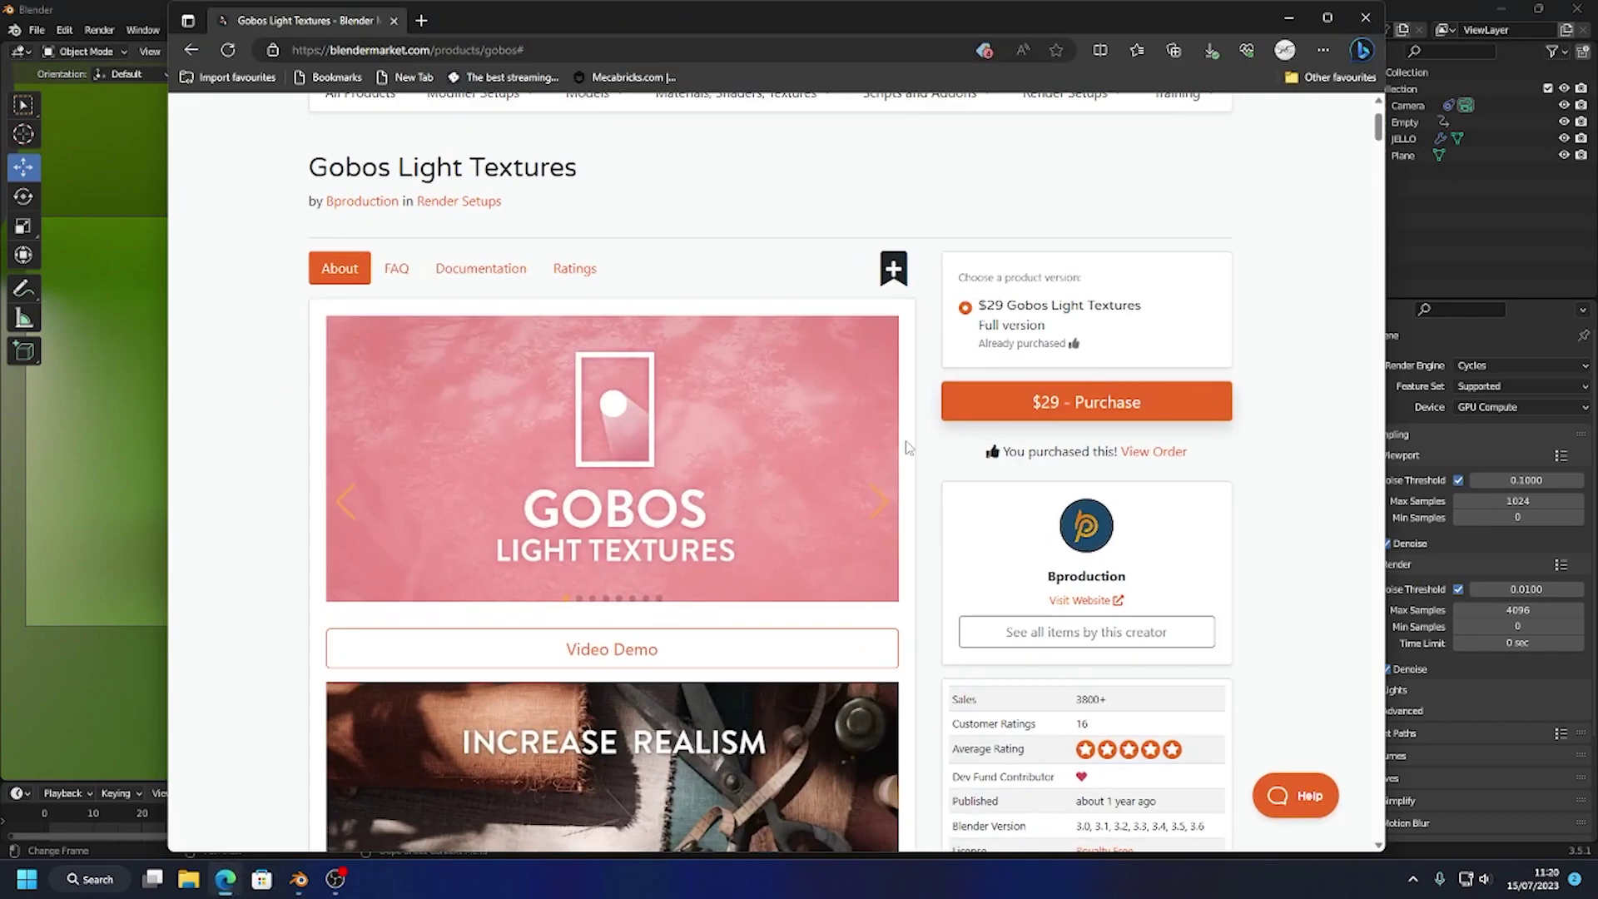
{"action": "scroll", "coordinate": [241, 566], "scroll_direction": "down", "scroll_amount": 10}
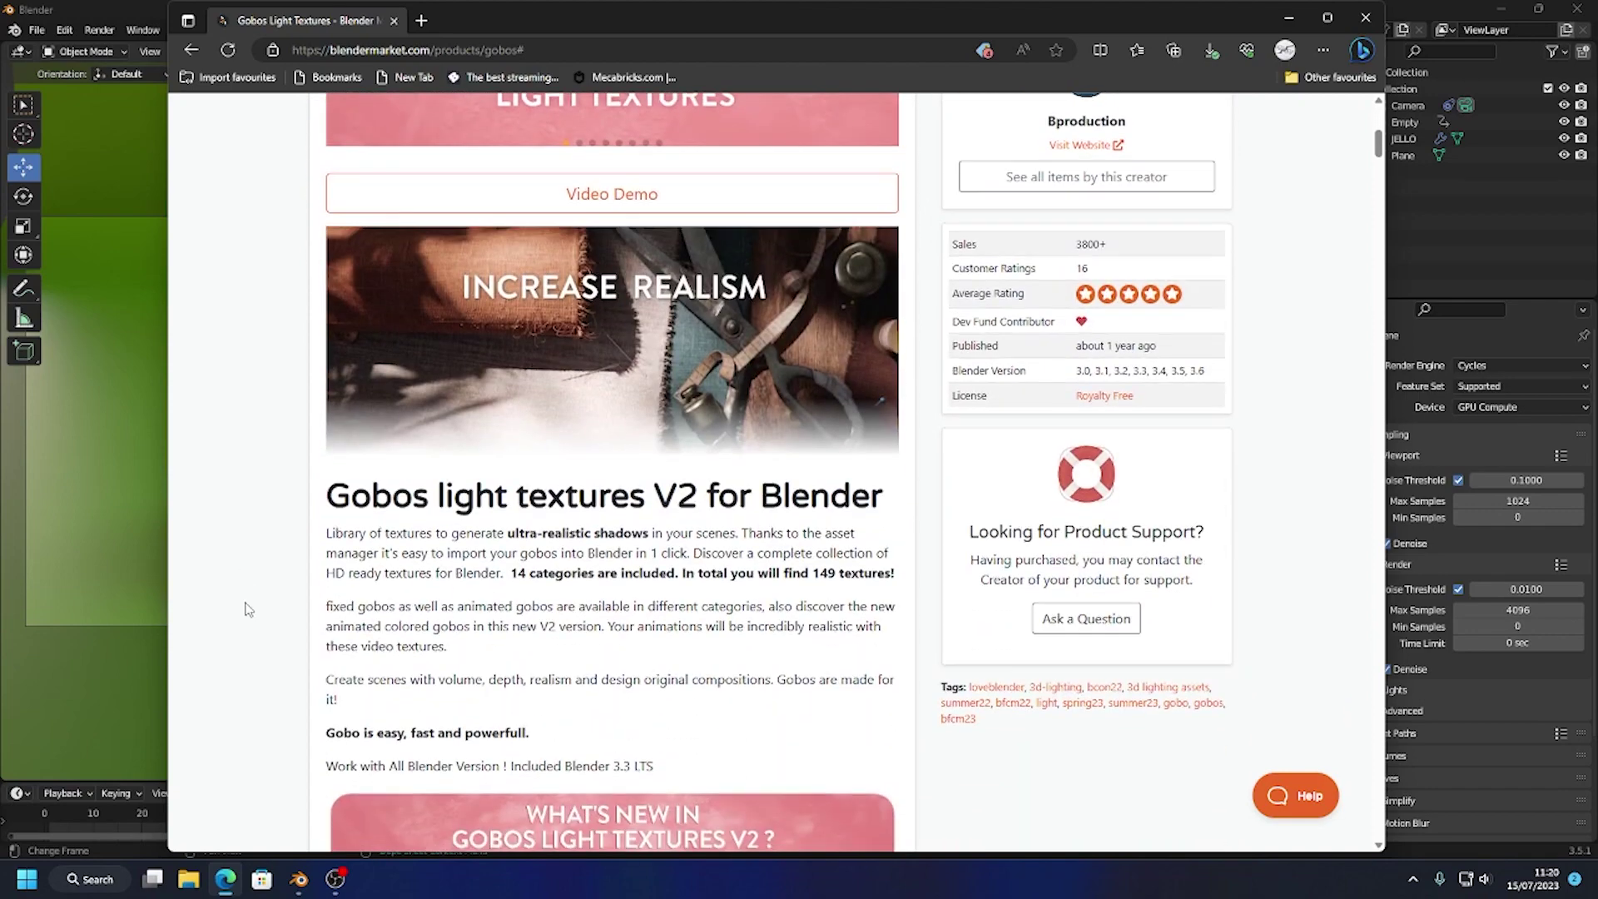
{"action": "scroll", "coordinate": [240, 627], "scroll_direction": "down", "scroll_amount": 10}
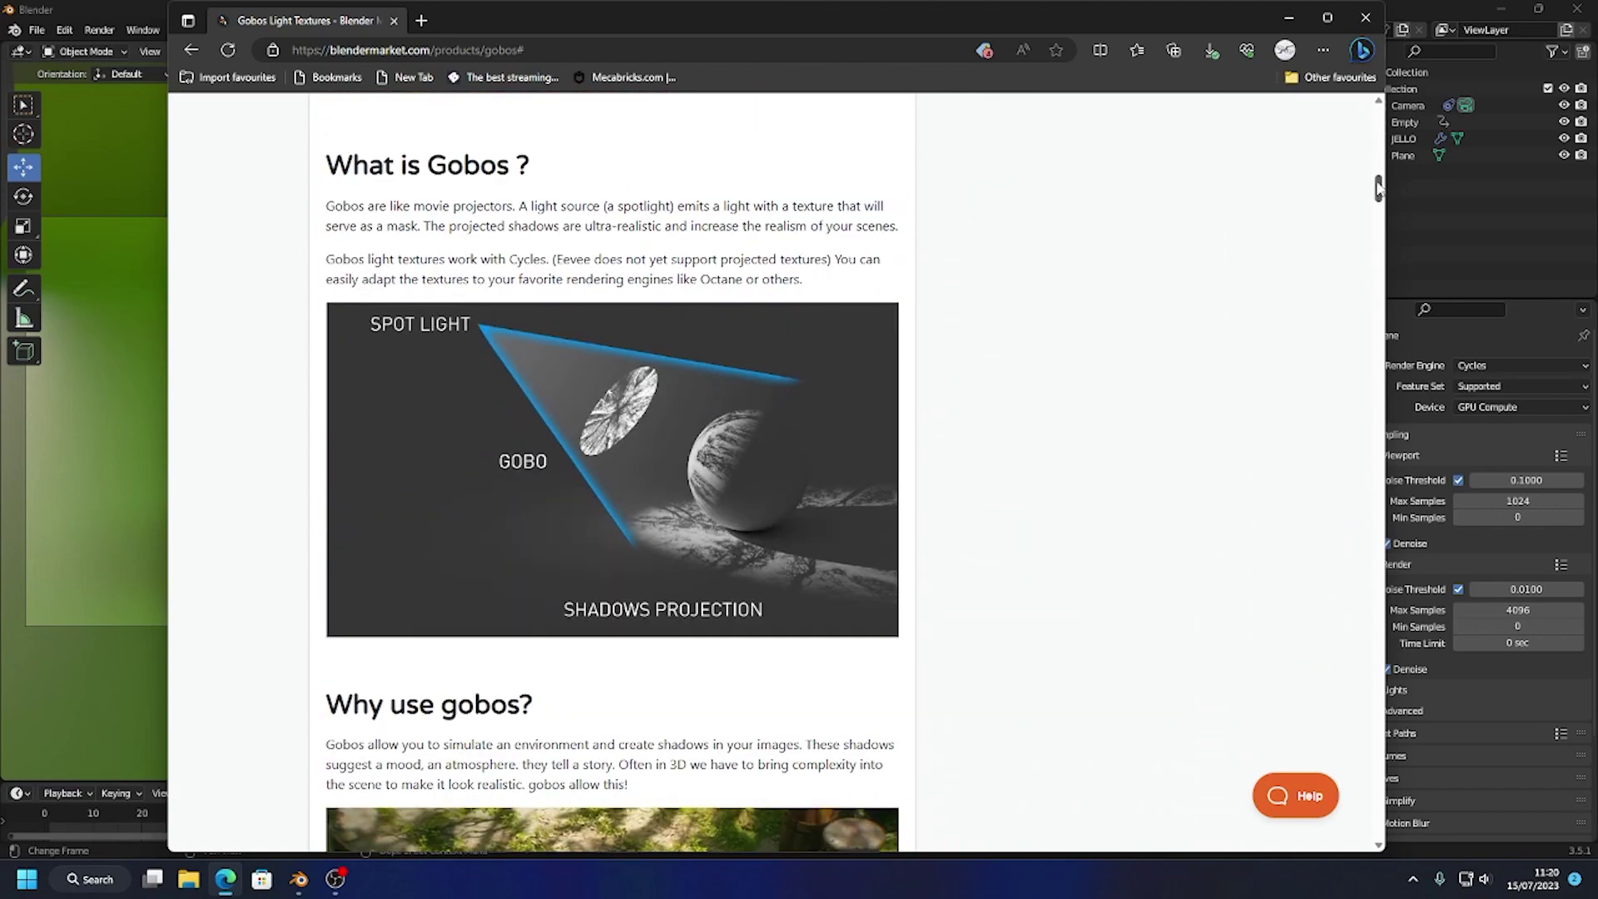
Skim the top of the Gobos Light Textures product page and return to Blender
{"action": "left_click_drag", "start_coordinate": [1378, 188], "coordinate": [1380, 133]}
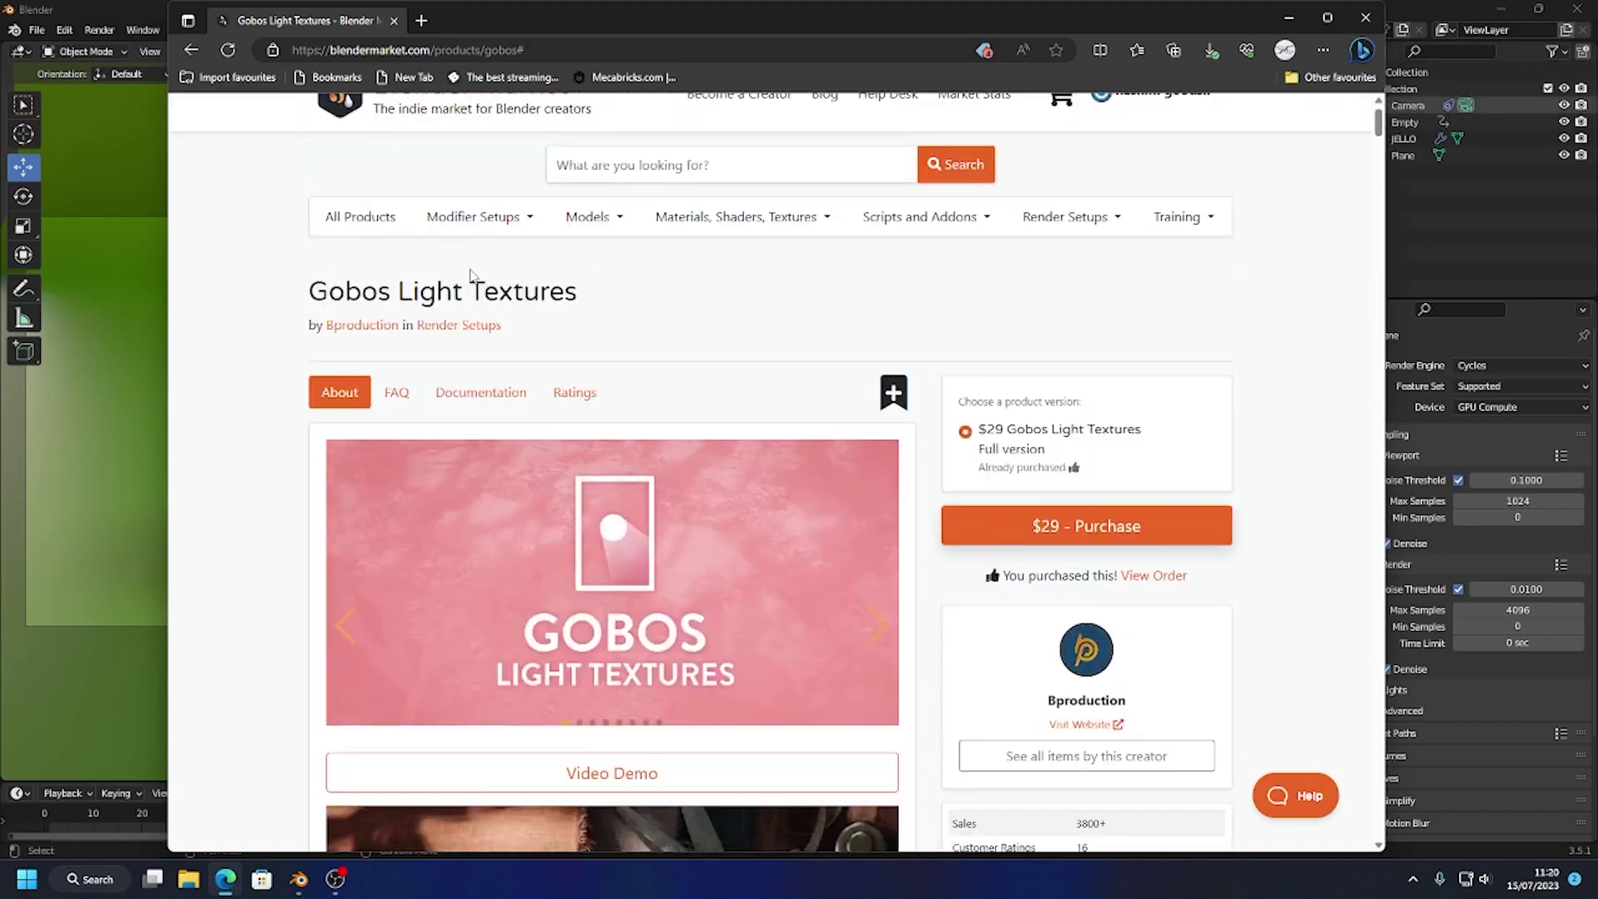
{"action": "scroll", "coordinate": [533, 349], "scroll_direction": "up", "scroll_amount": 1}
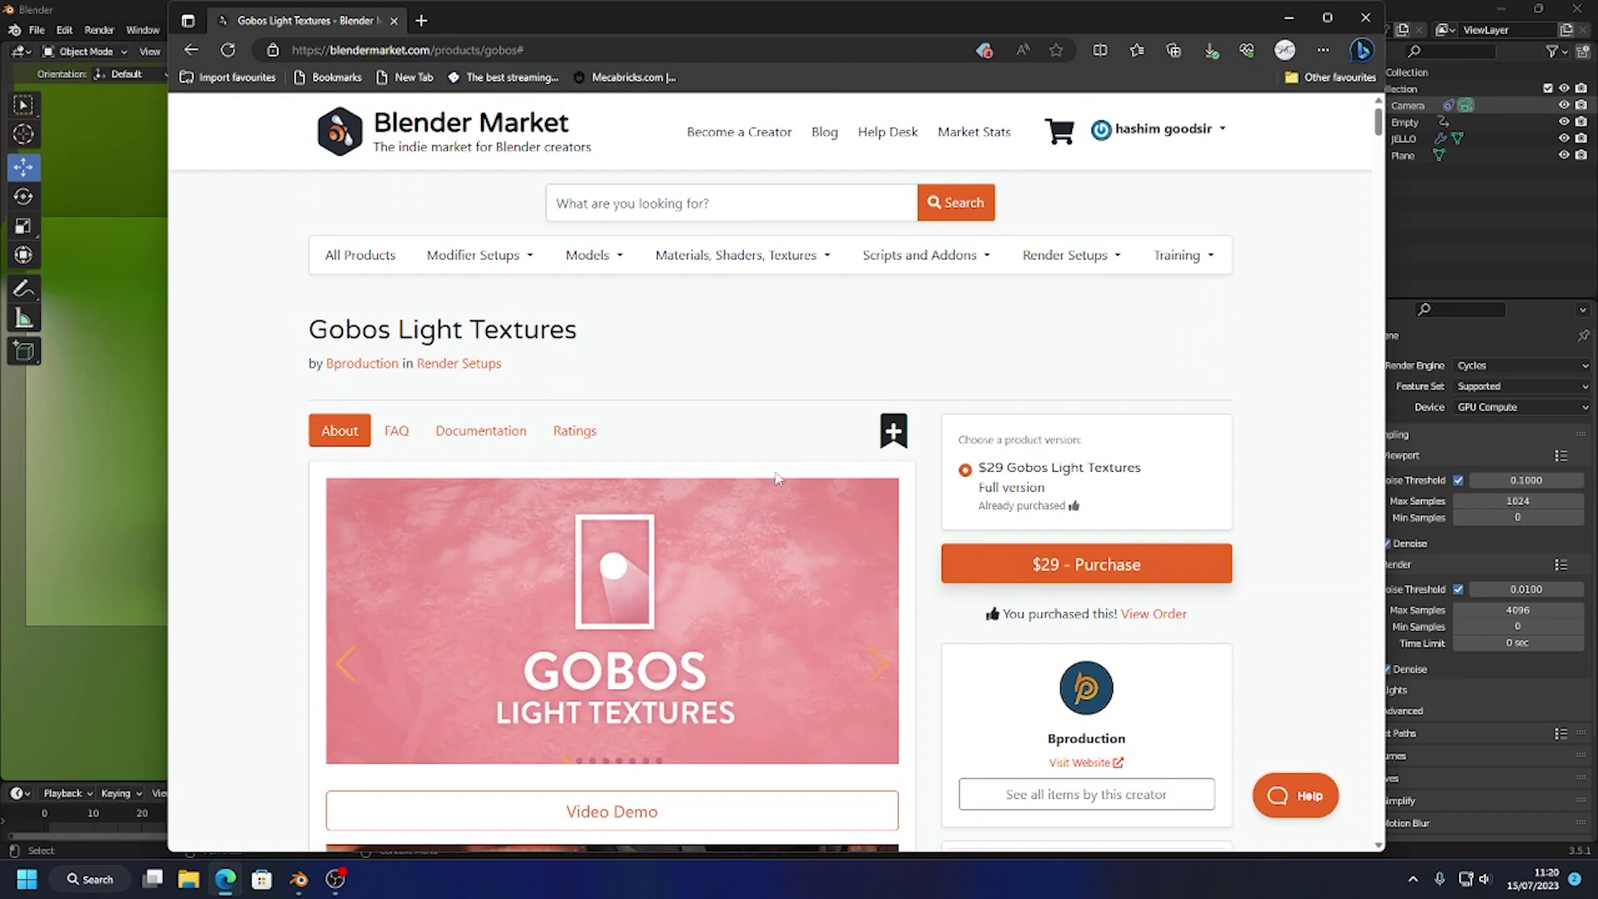
{"action": "scroll", "coordinate": [776, 477], "scroll_direction": "down", "scroll_amount": 4}
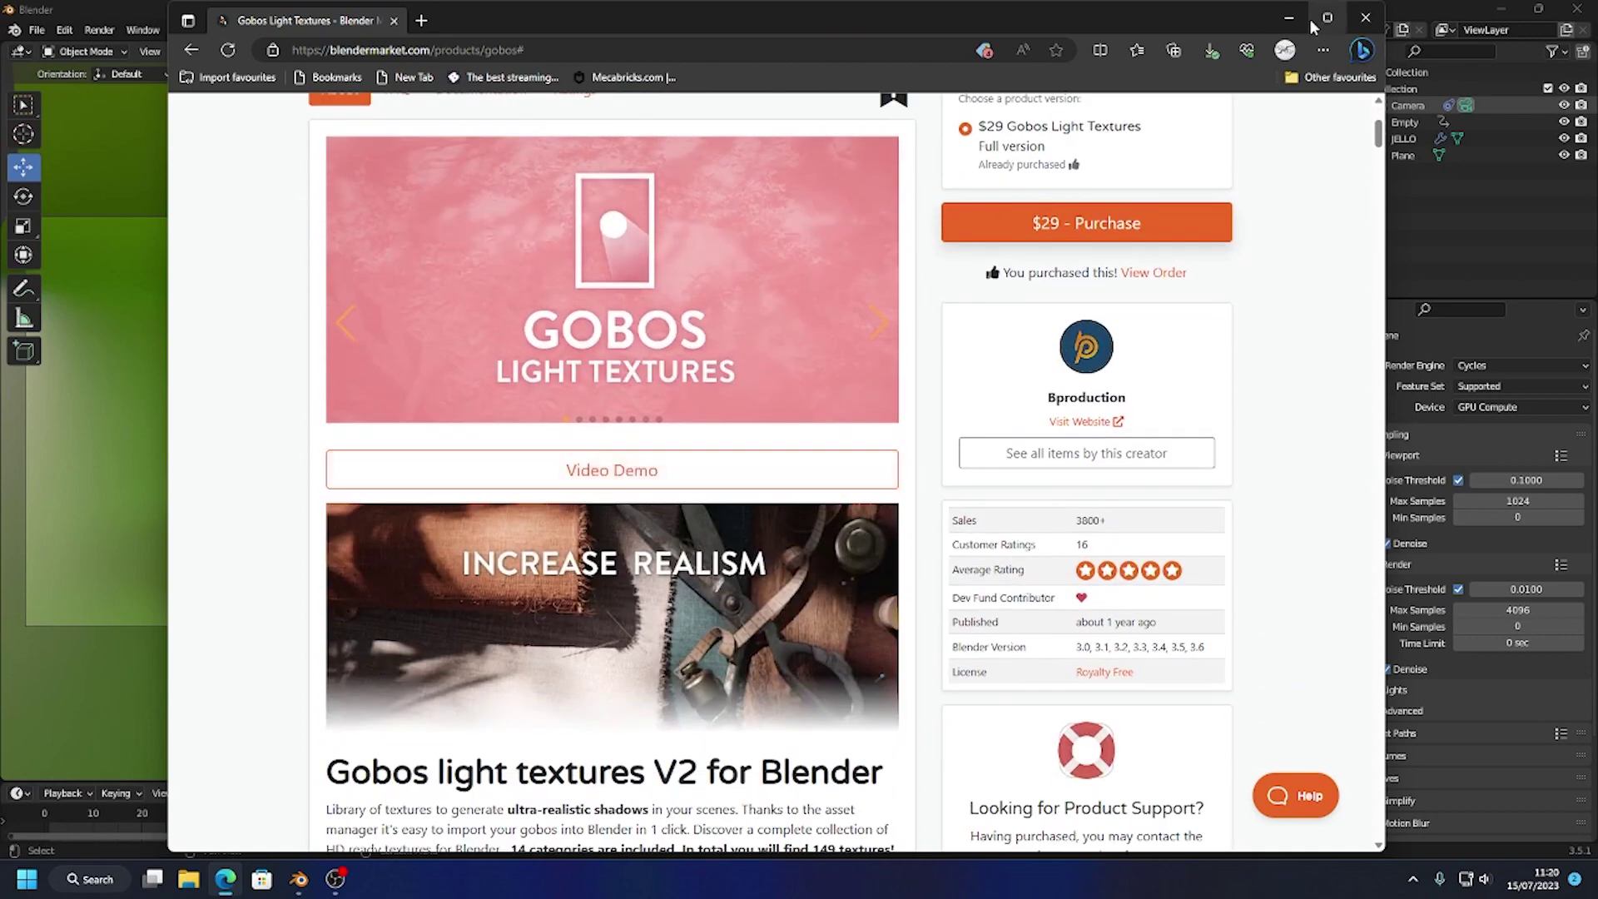
{"action": "left_click", "coordinate": [1289, 17]}
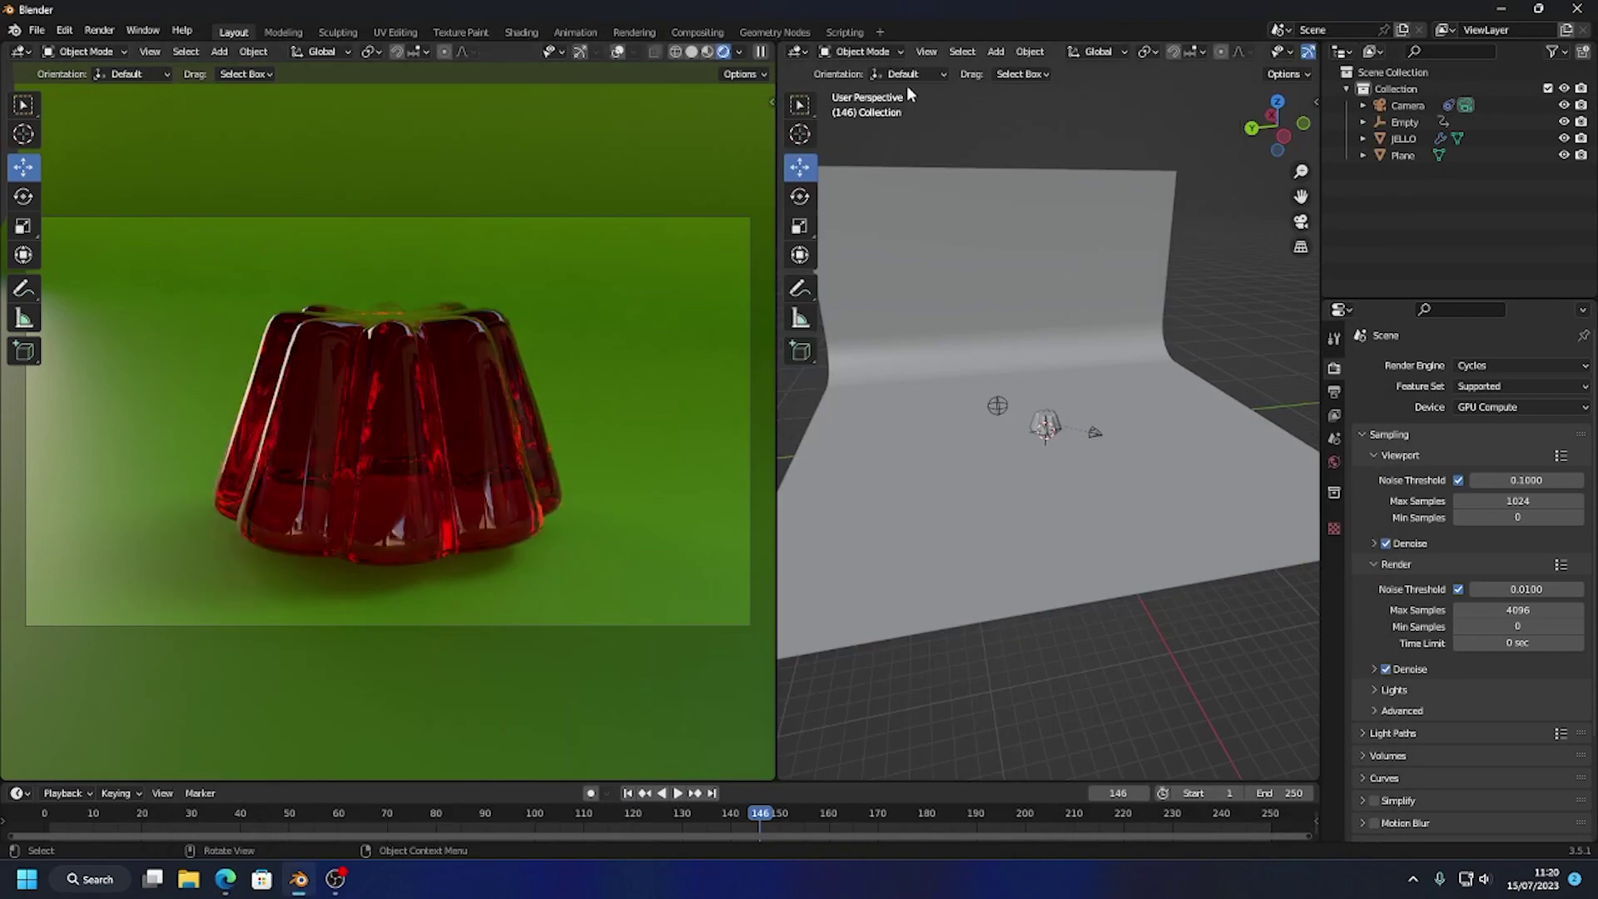
Split the user-perspective viewport horizontally and turn its upper half into an Asset Browser
{"action": "right_click", "coordinate": [924, 39]}
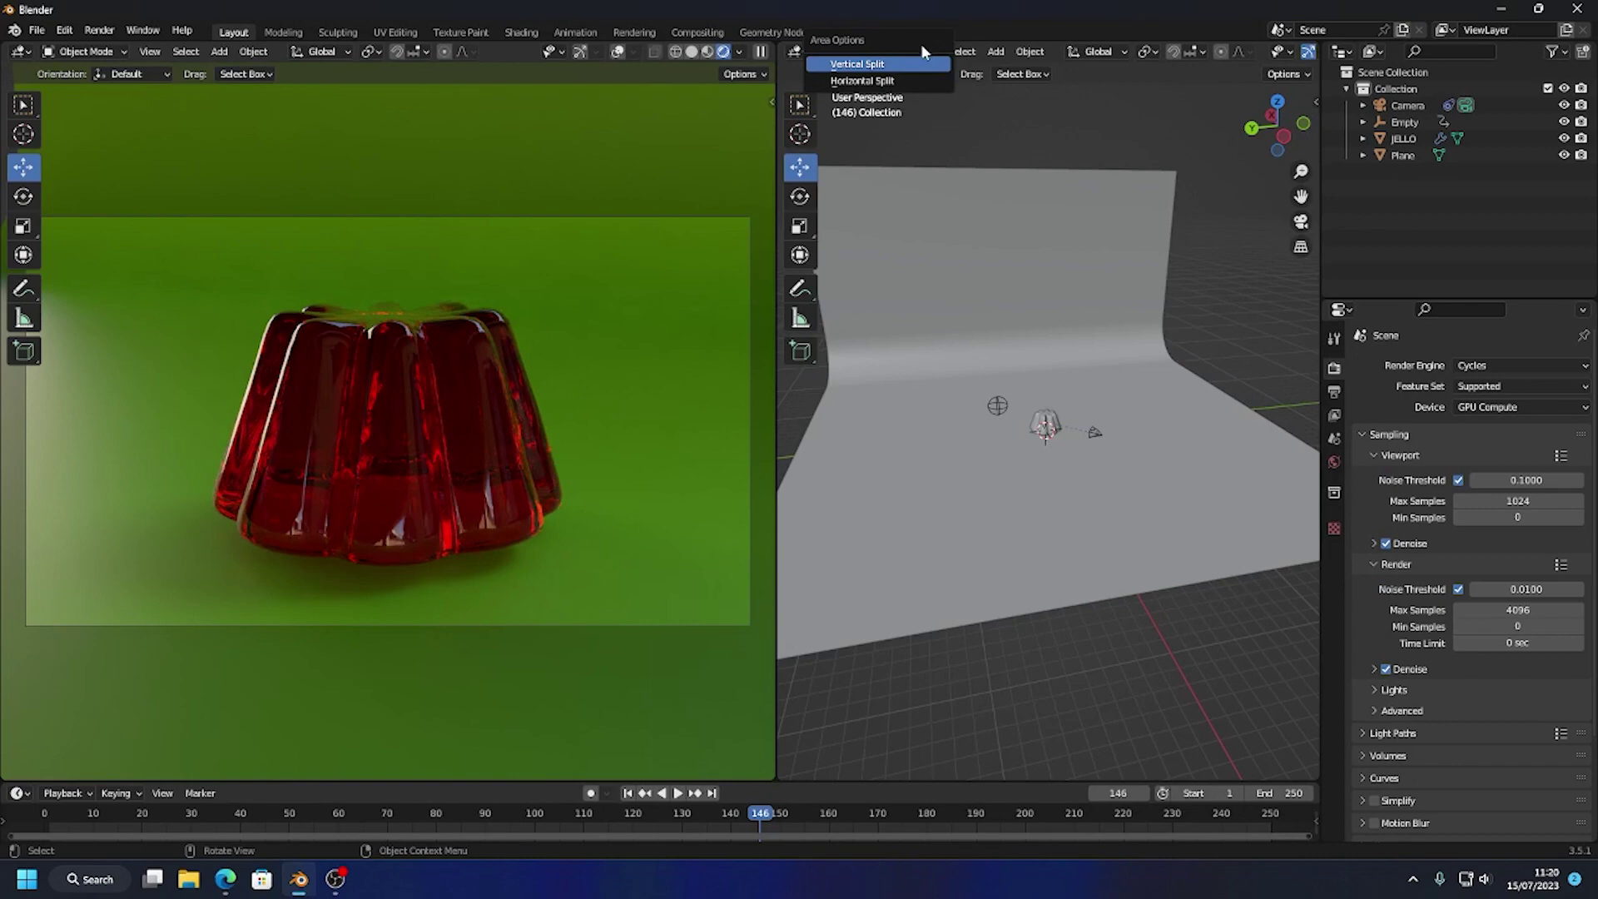
{"action": "left_click", "coordinate": [894, 79]}
{"action": "left_click", "coordinate": [909, 432]}
{"action": "left_click", "coordinate": [799, 52]}
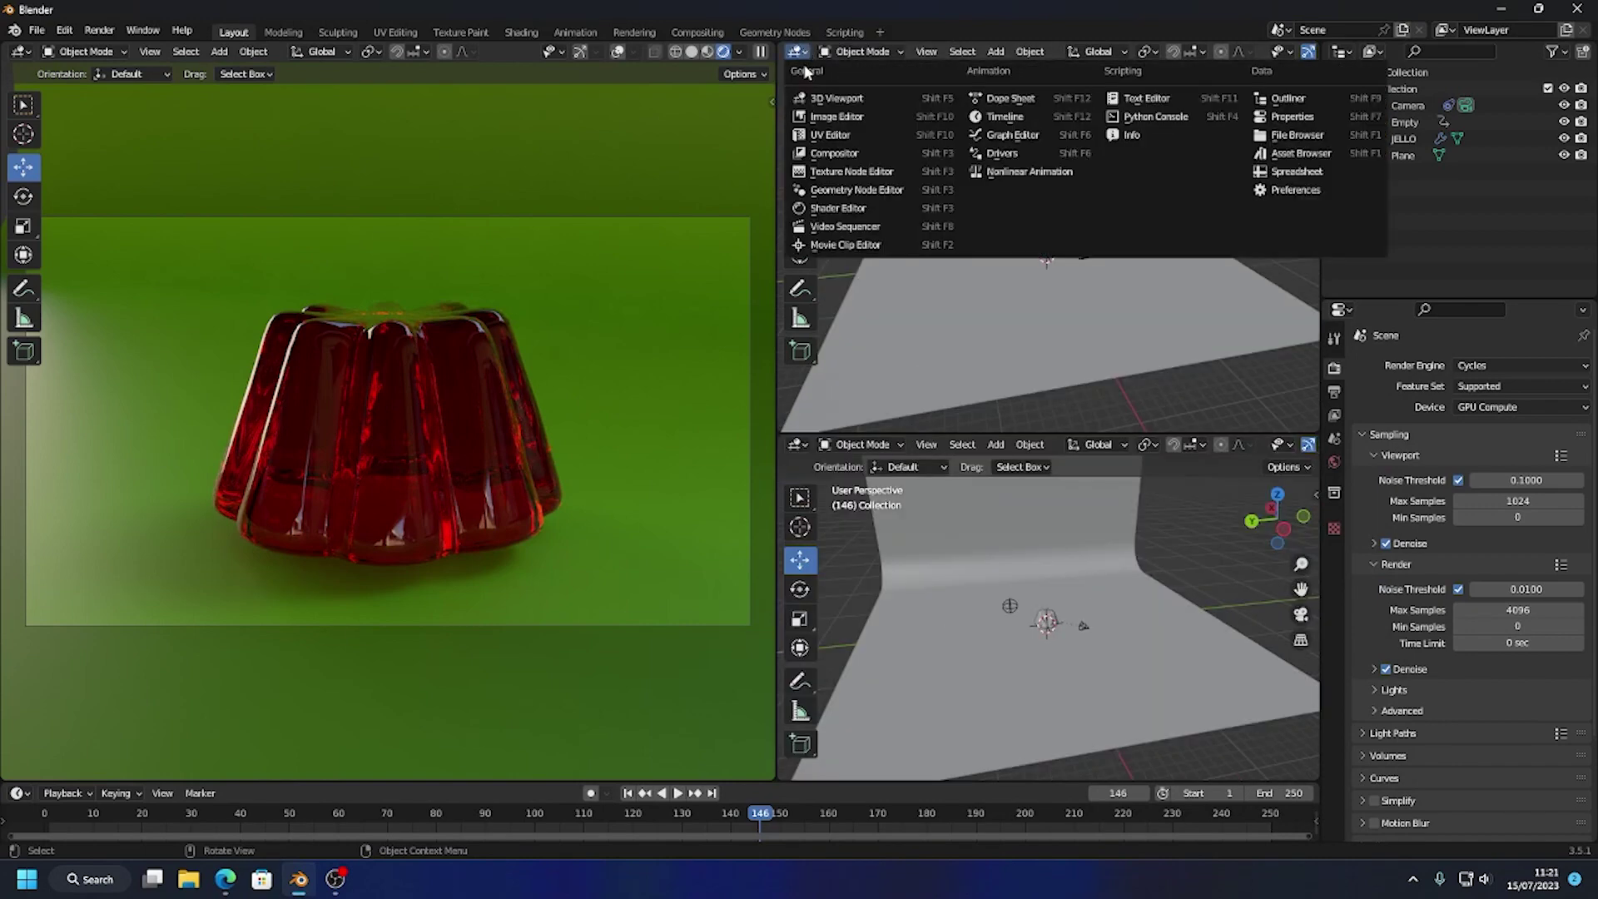
{"action": "left_click", "coordinate": [1289, 165]}
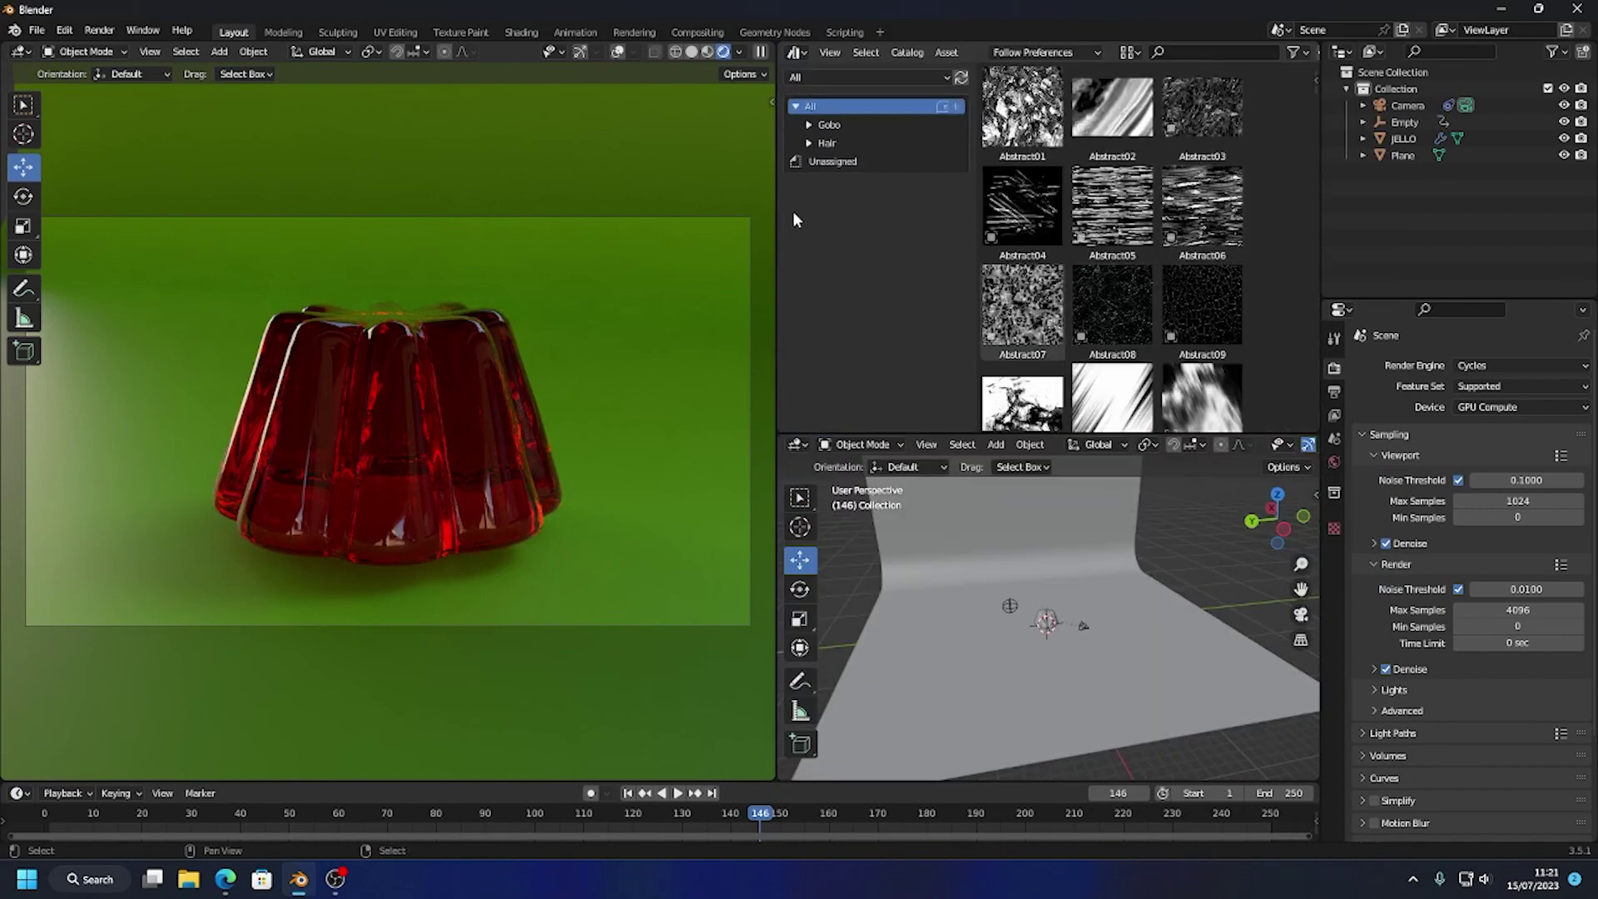
Add the Animated_Colored_Fast_7 light from the Gobo library's Animated Colored catalog and move it up and away from the jello
{"action": "left_click", "coordinate": [808, 125]}
{"action": "left_click", "coordinate": [845, 143]}
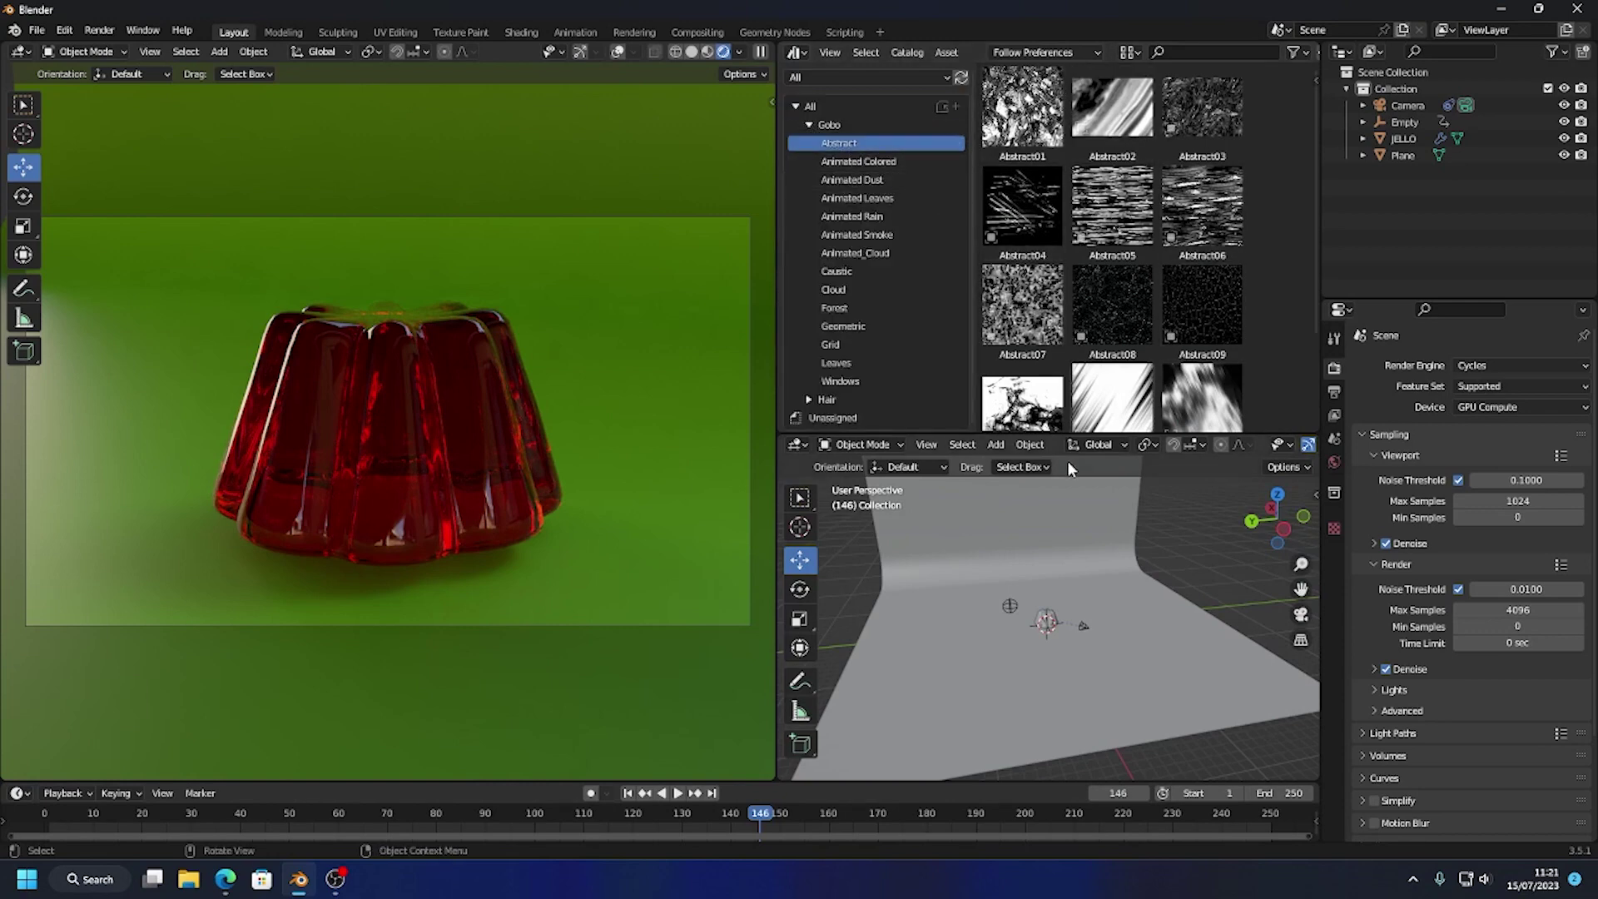
{"action": "scroll", "coordinate": [1313, 171], "scroll_direction": "down", "scroll_amount": 3}
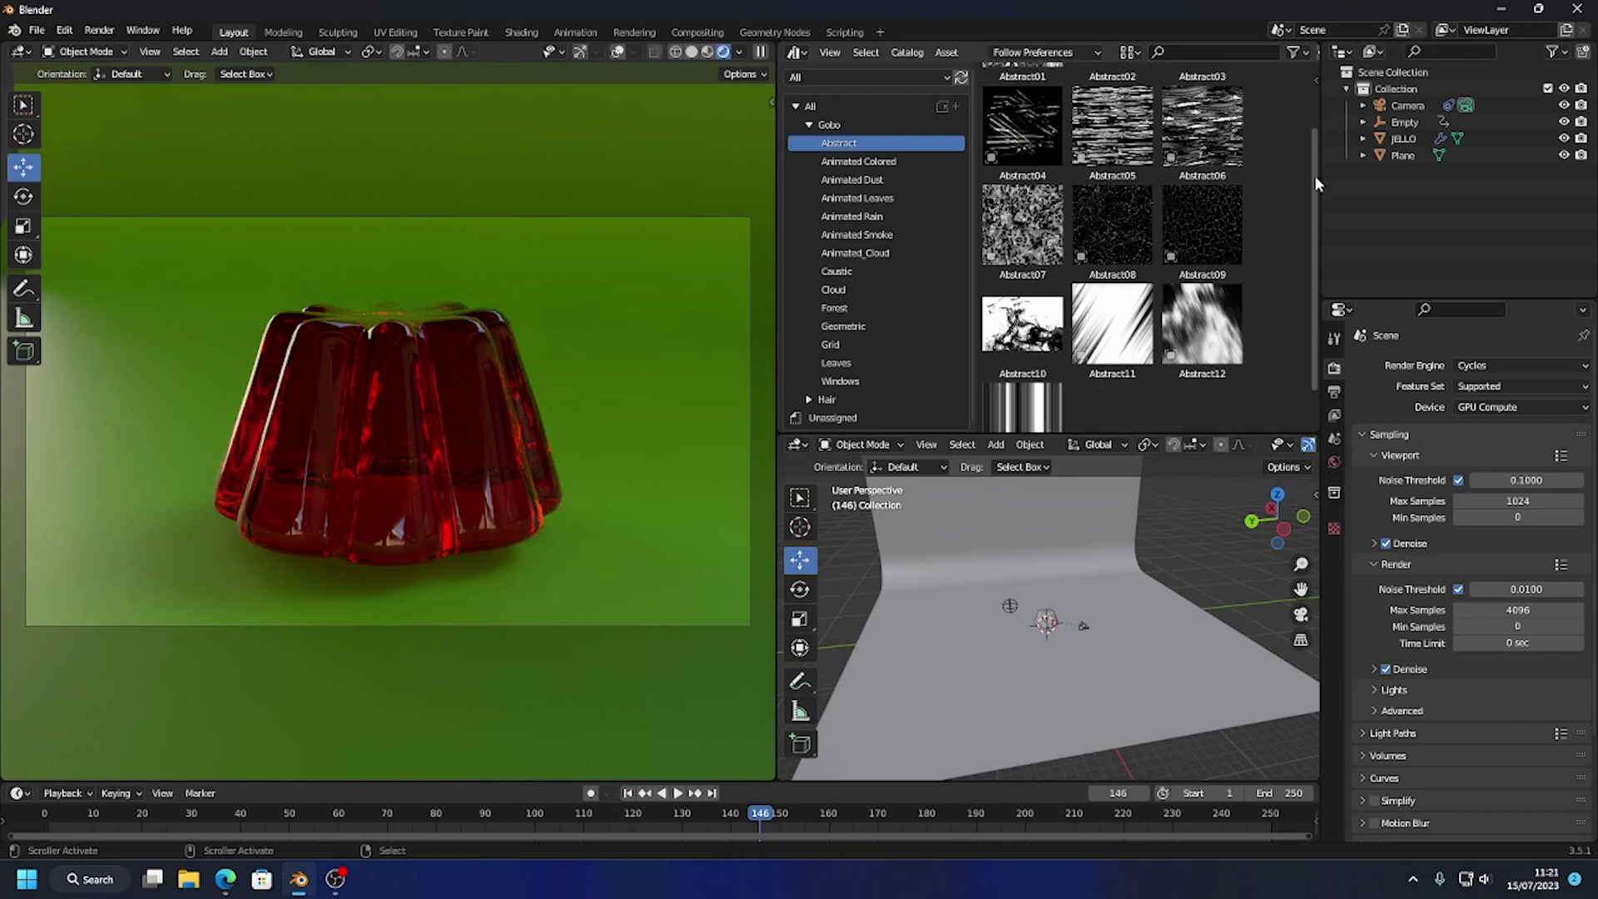
{"action": "left_click", "coordinate": [859, 162]}
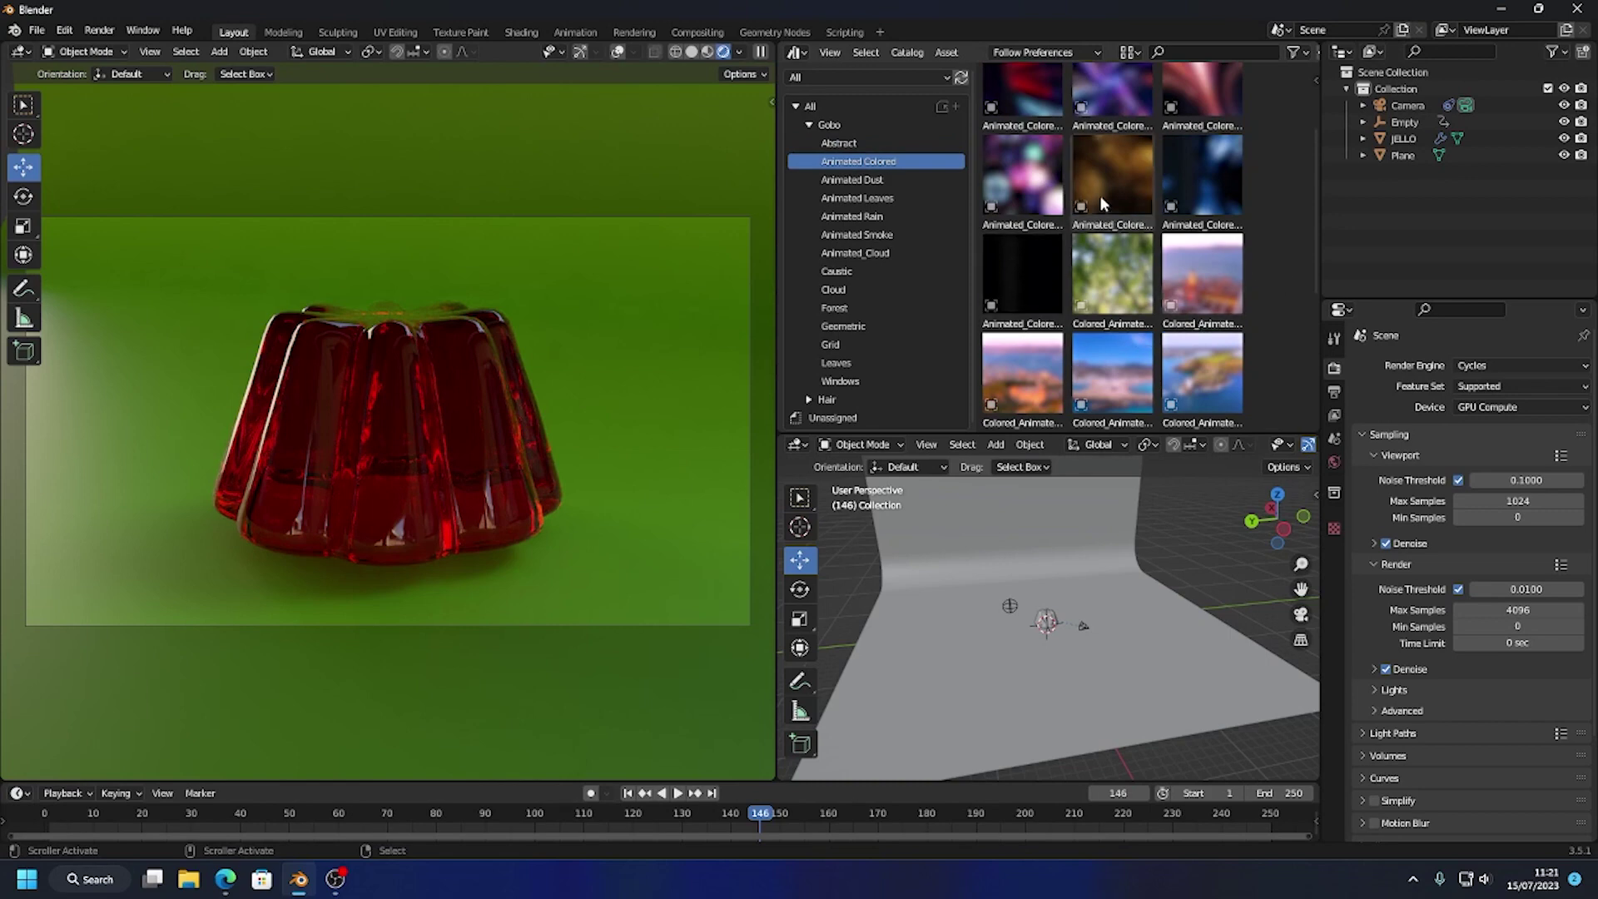
{"action": "left_click_drag", "start_coordinate": [1022, 179], "coordinate": [533, 453]}
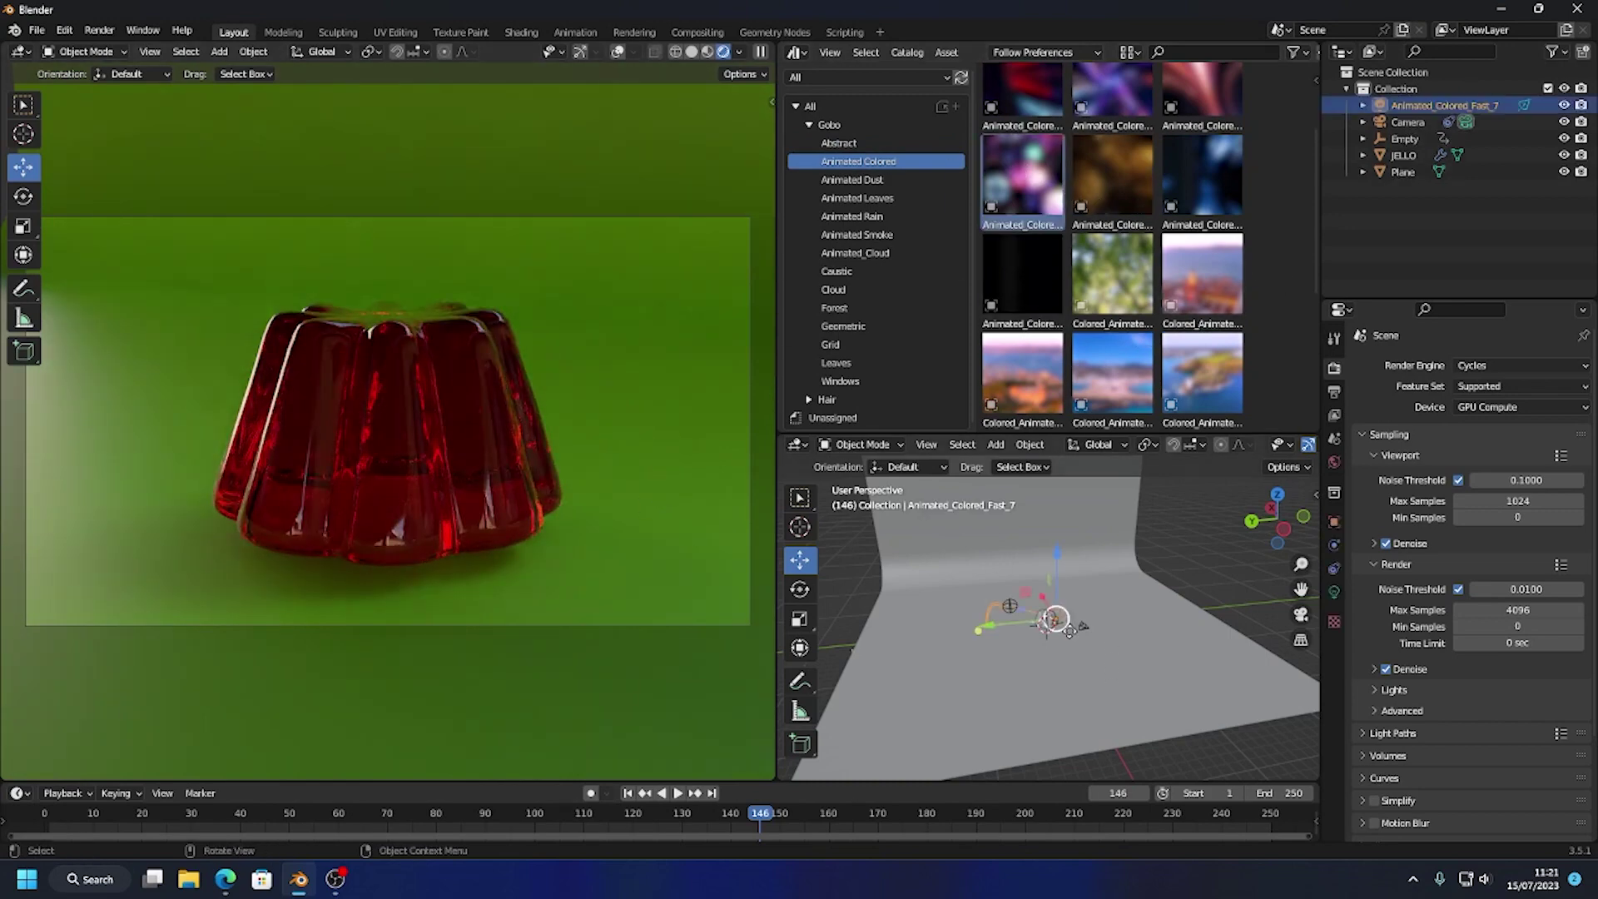
{"action": "left_click_drag", "start_coordinate": [1057, 620], "coordinate": [1196, 566]}
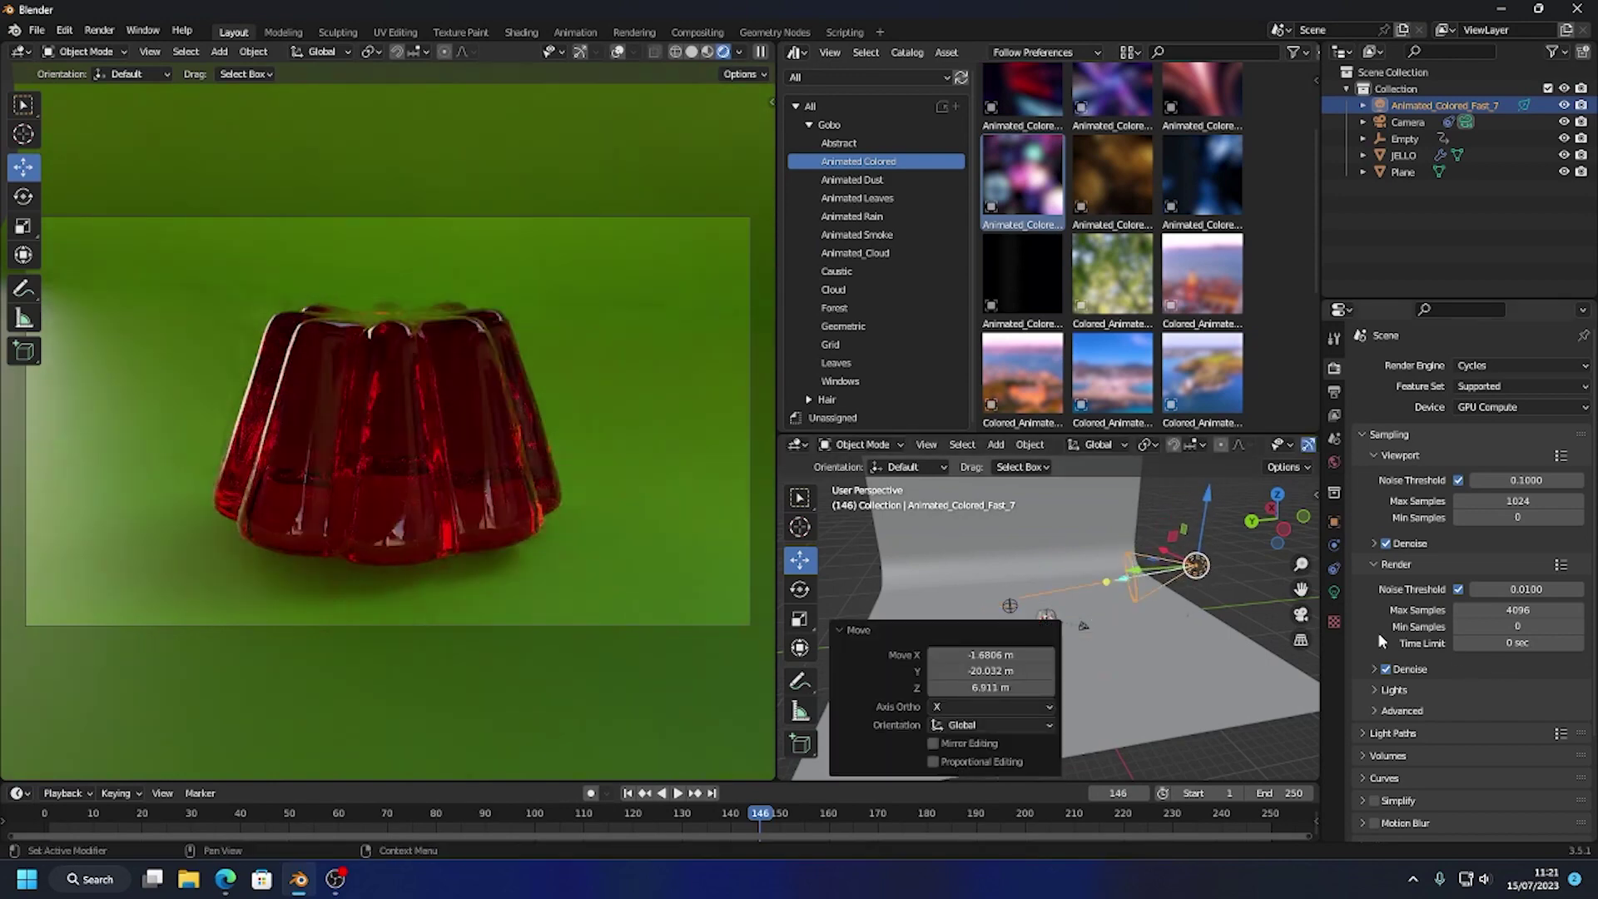
Give the gobo light a Track To constraint targeting JELLO and move it higher above the backdrop
{"action": "left_click", "coordinate": [1335, 567]}
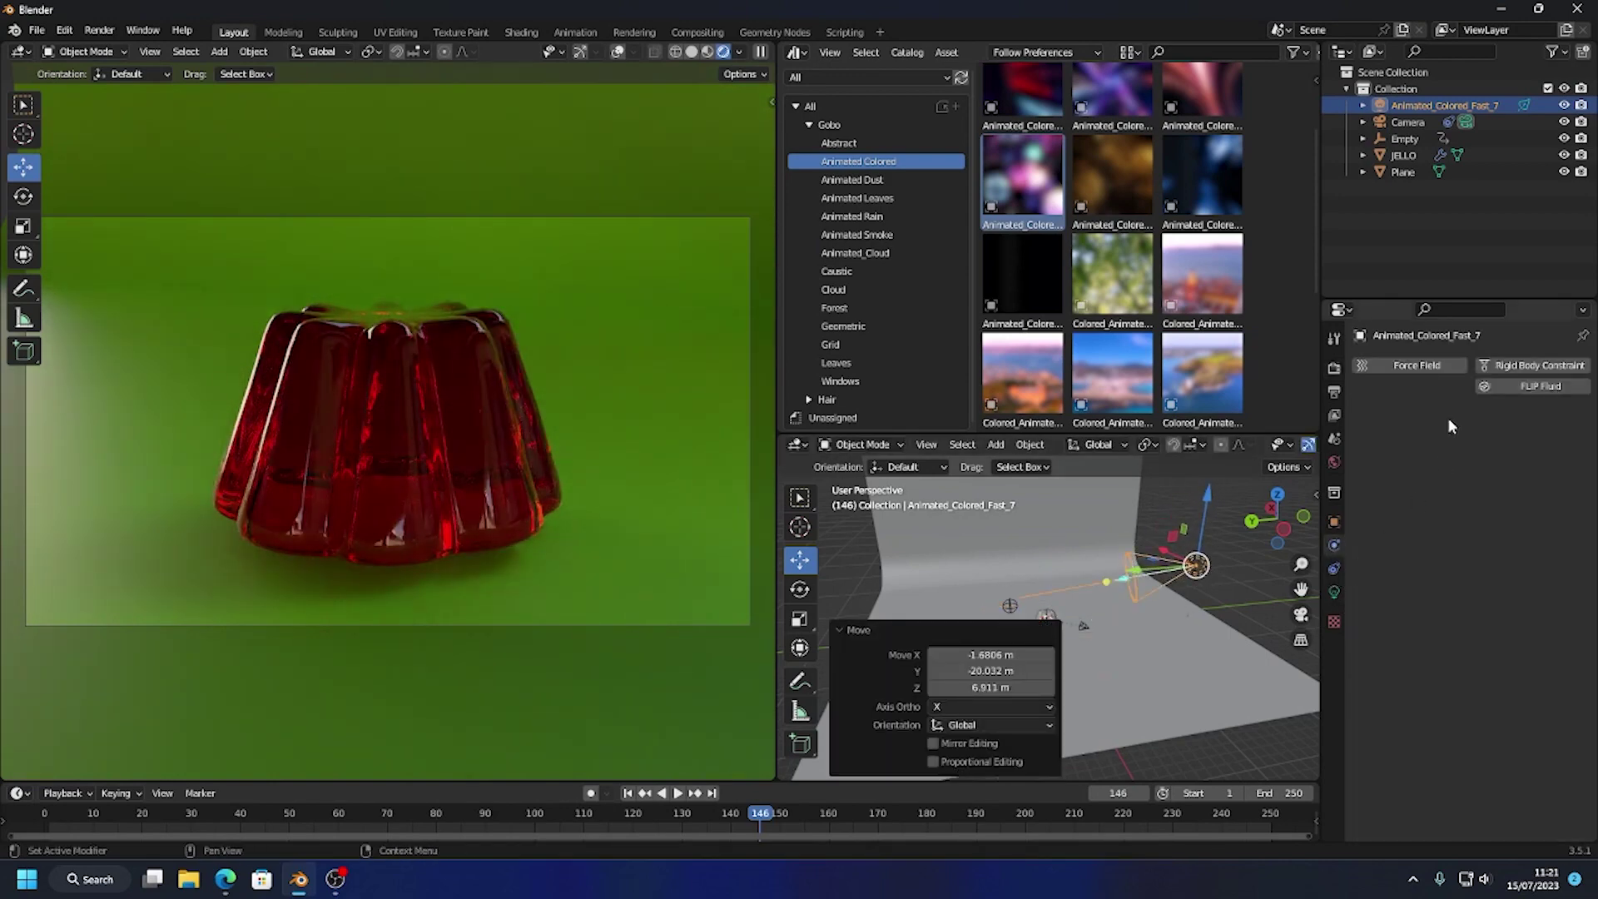
{"action": "left_click", "coordinate": [1333, 568]}
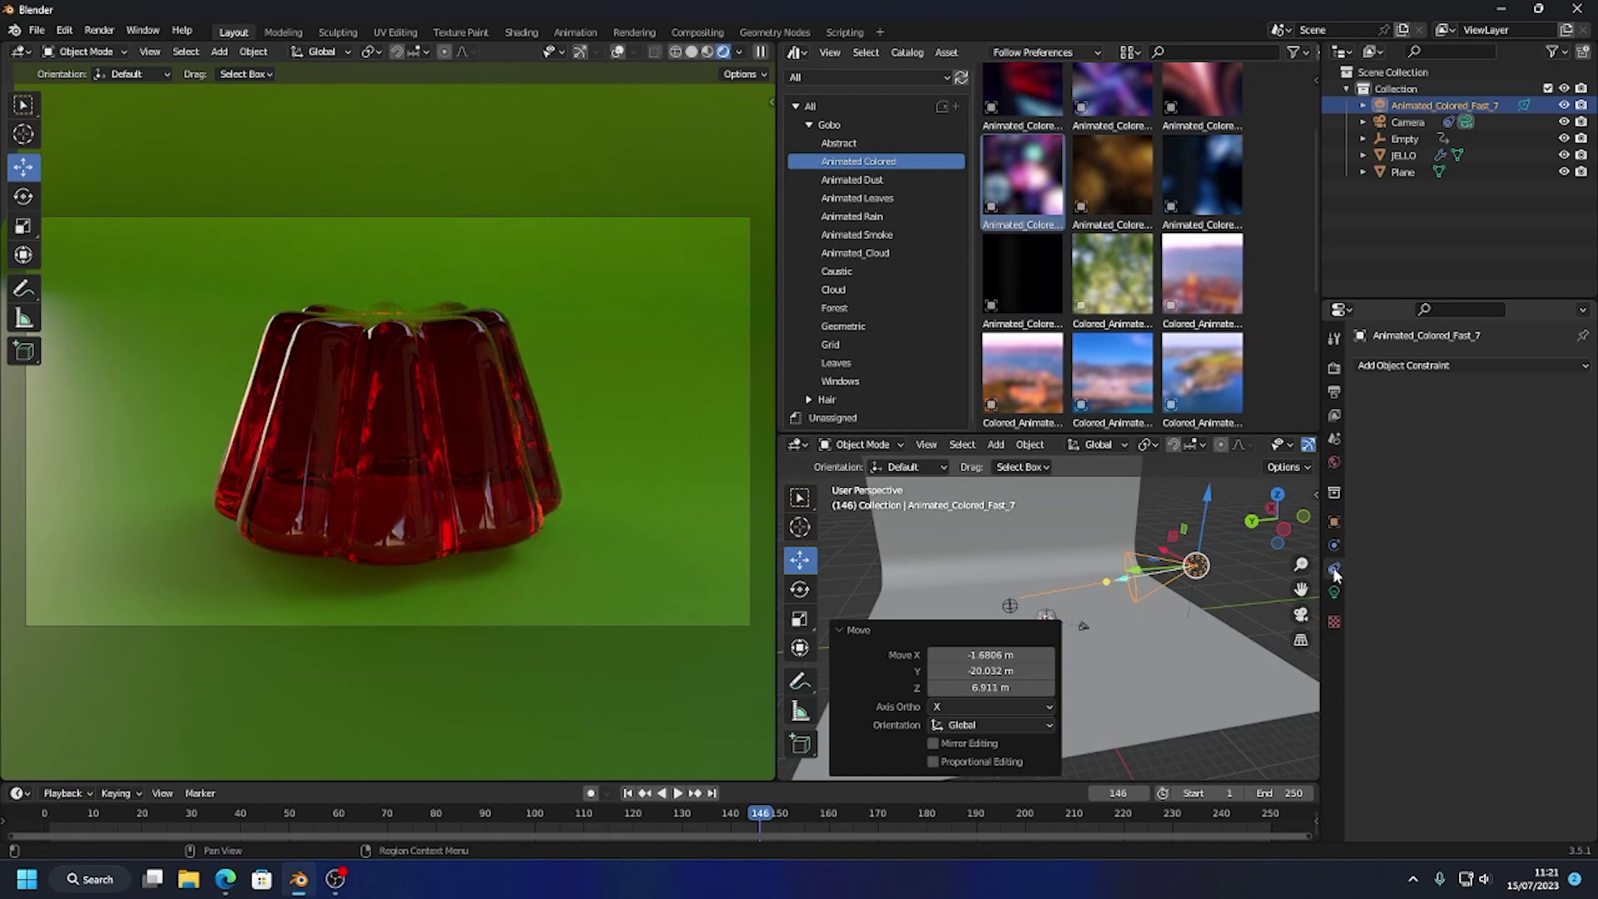
{"action": "left_click", "coordinate": [1446, 365]}
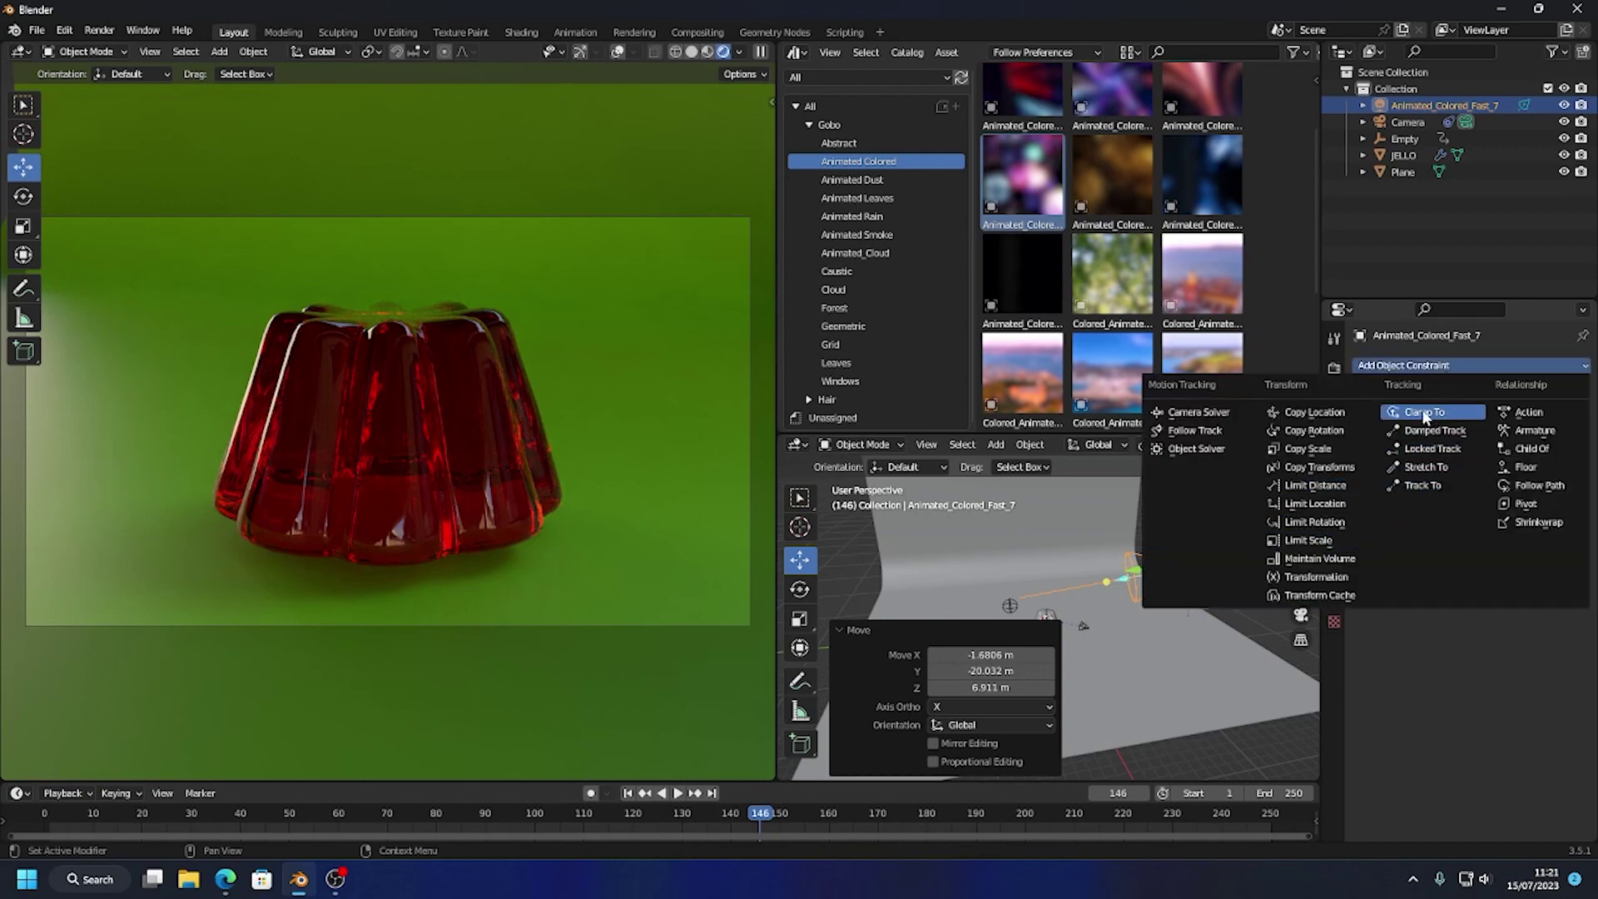
{"action": "left_click", "coordinate": [1433, 487]}
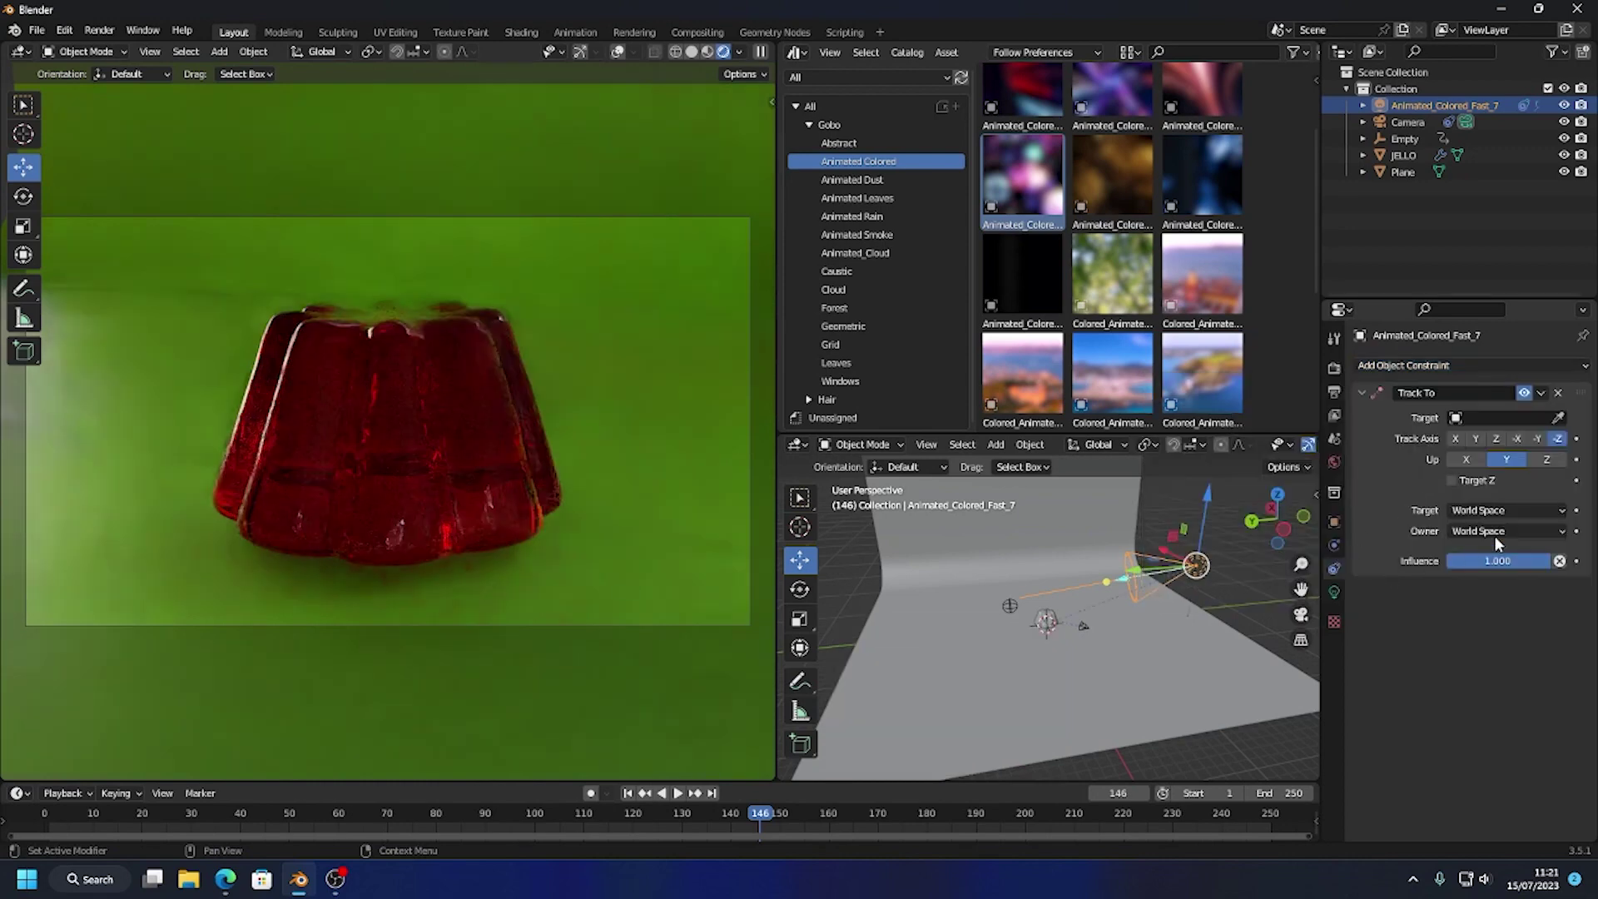
{"action": "left_click", "coordinate": [1538, 417]}
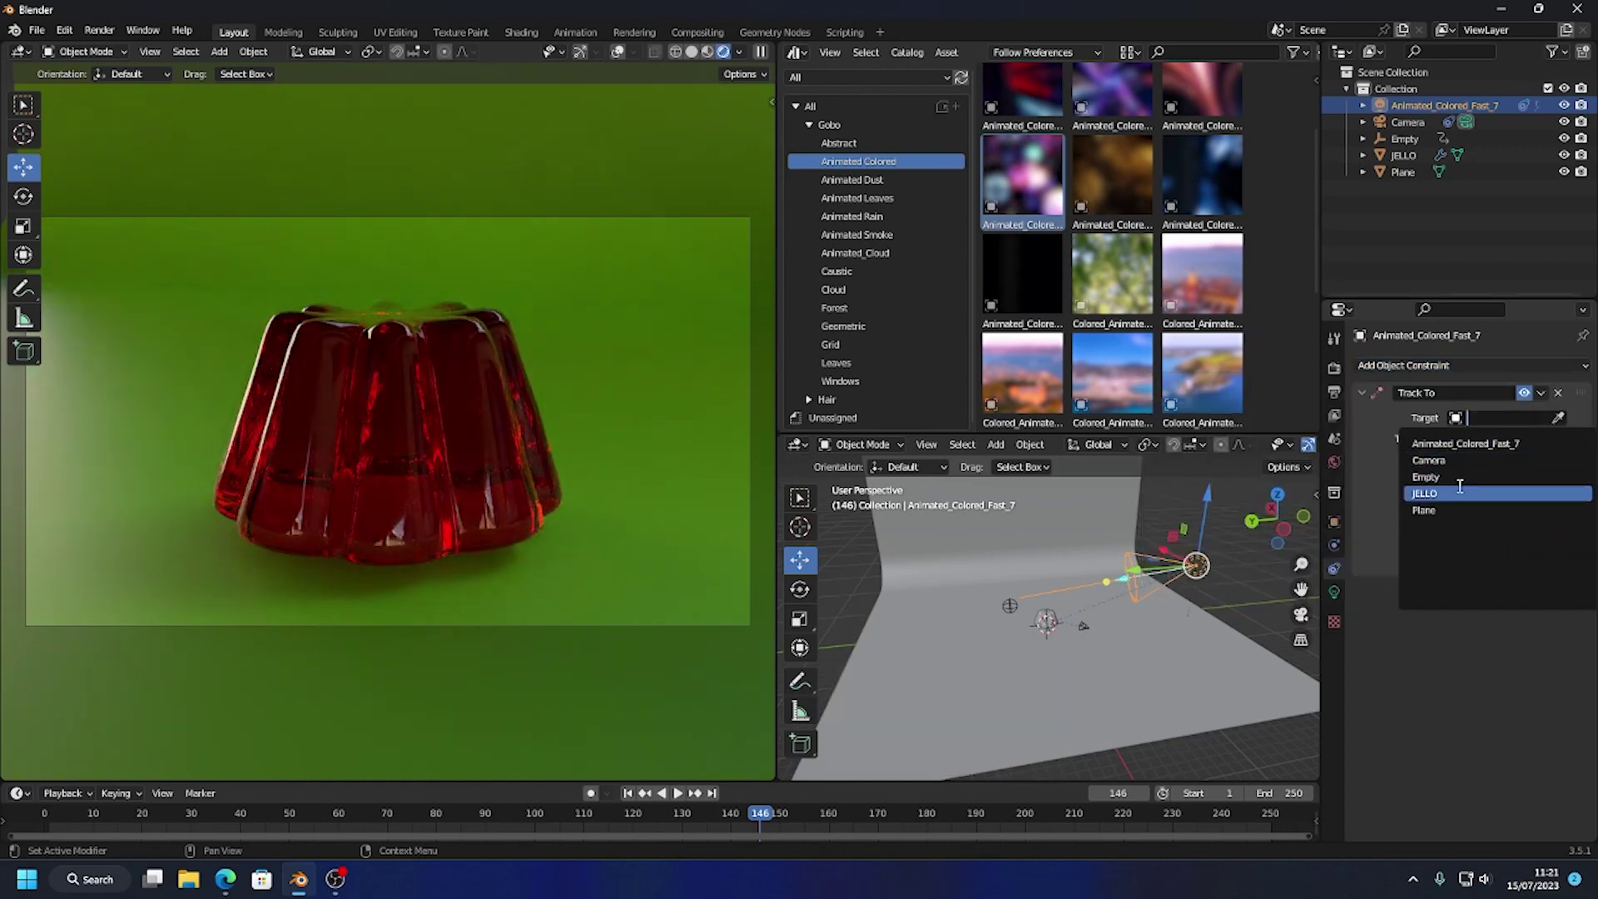
{"action": "left_click", "coordinate": [1486, 490]}
{"action": "key", "text": "g"}
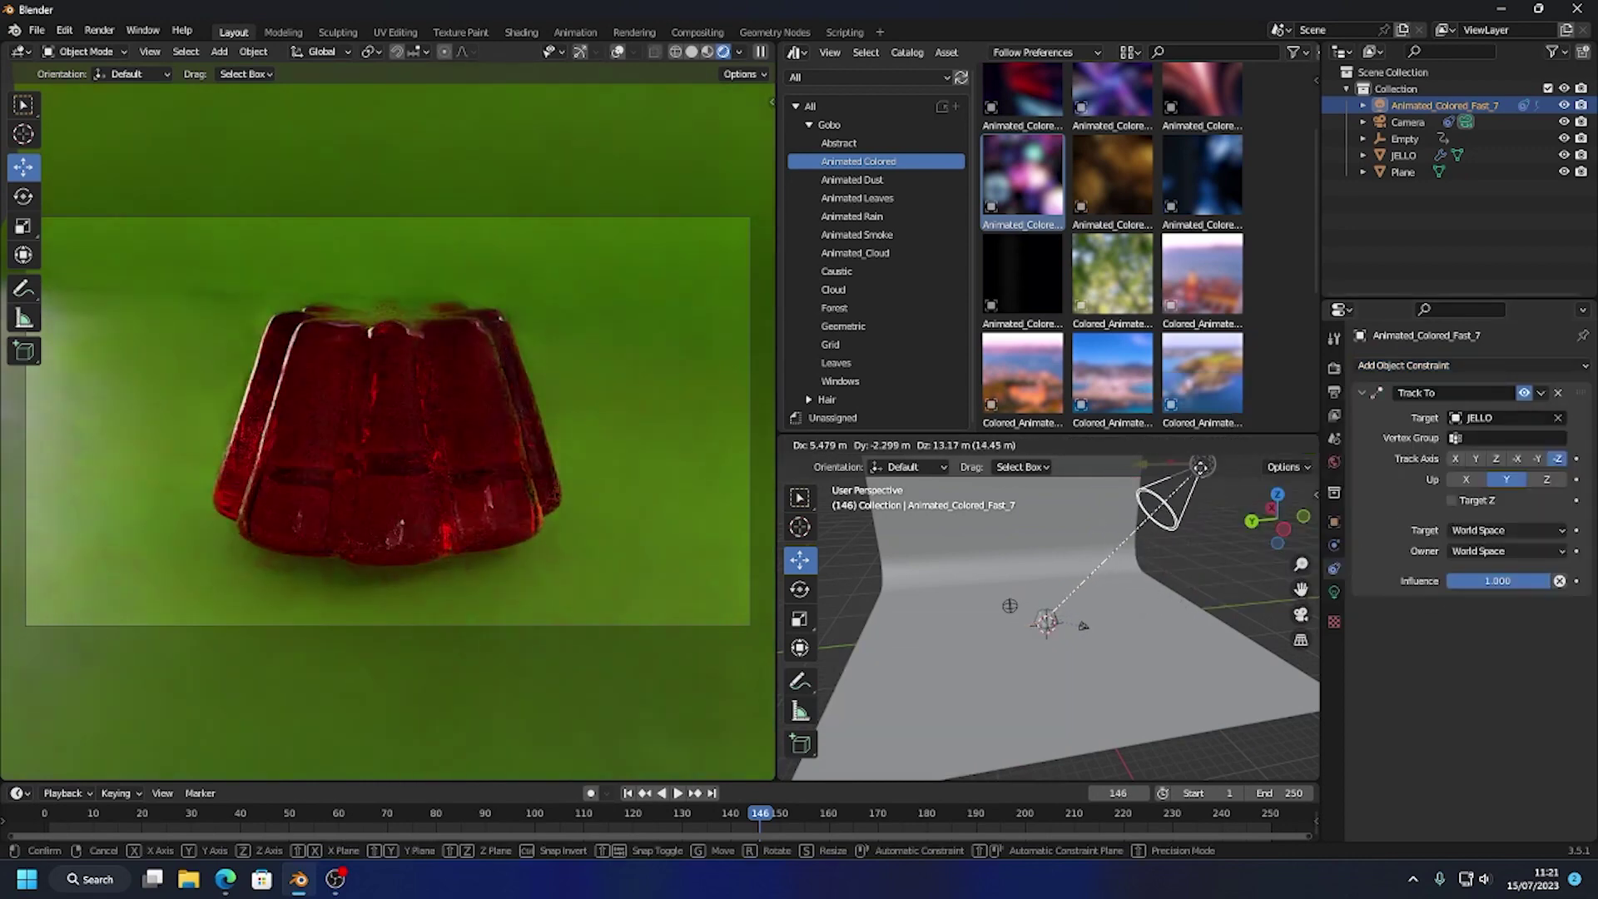
{"action": "key", "text": "Return"}
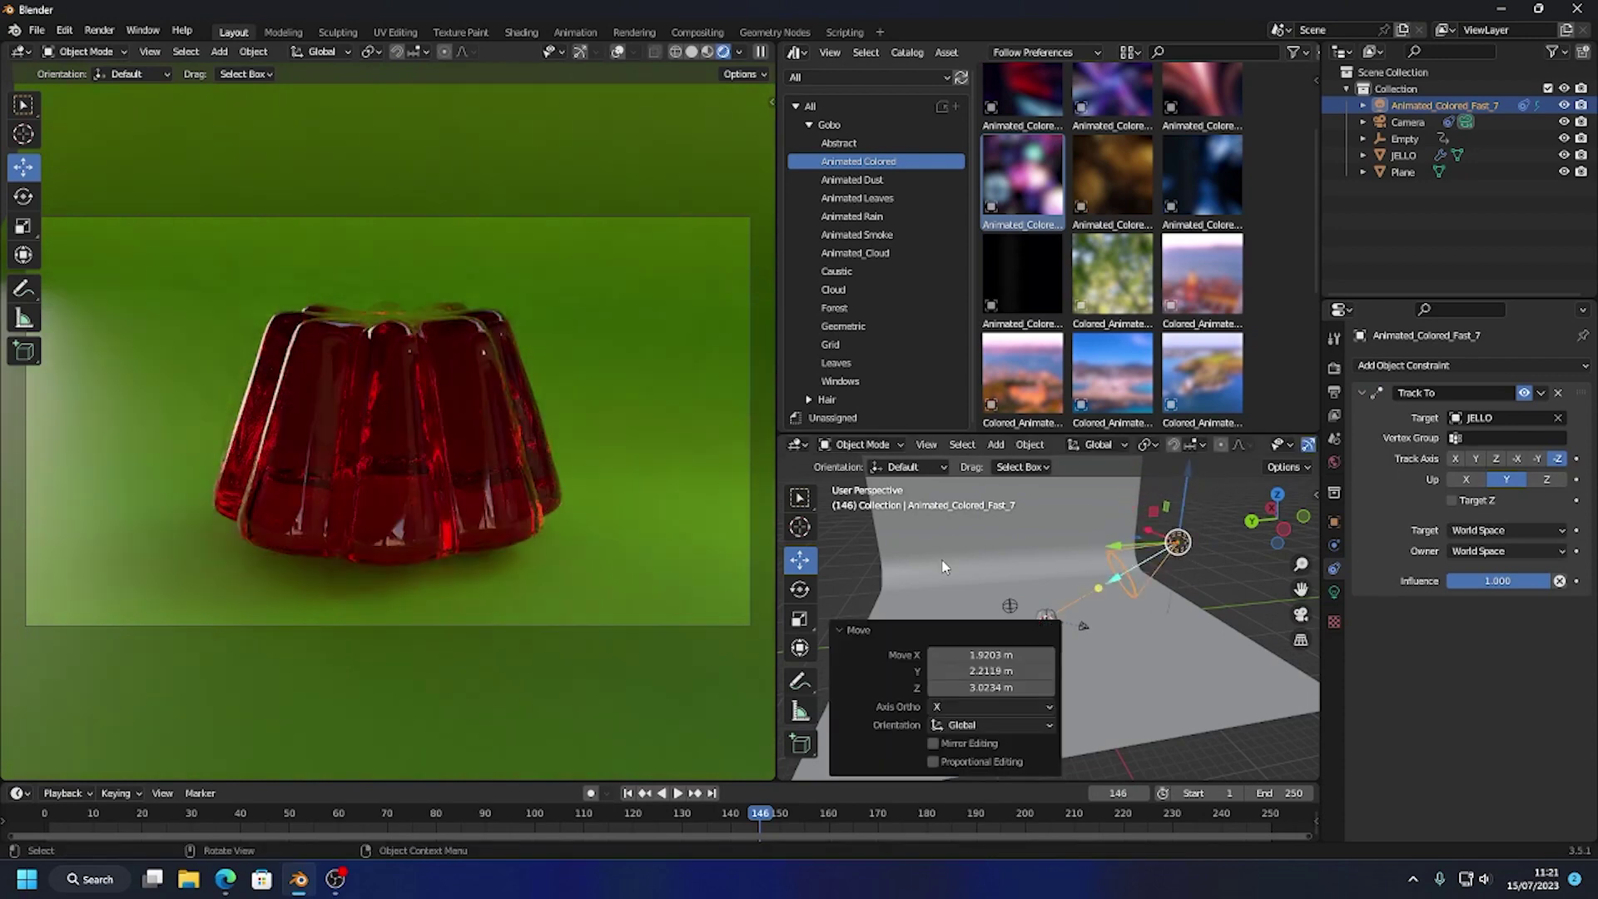
Enable Scene World lighting for the rendered camera viewport
{"action": "left_click", "coordinate": [738, 52]}
{"action": "left_click", "coordinate": [721, 194]}
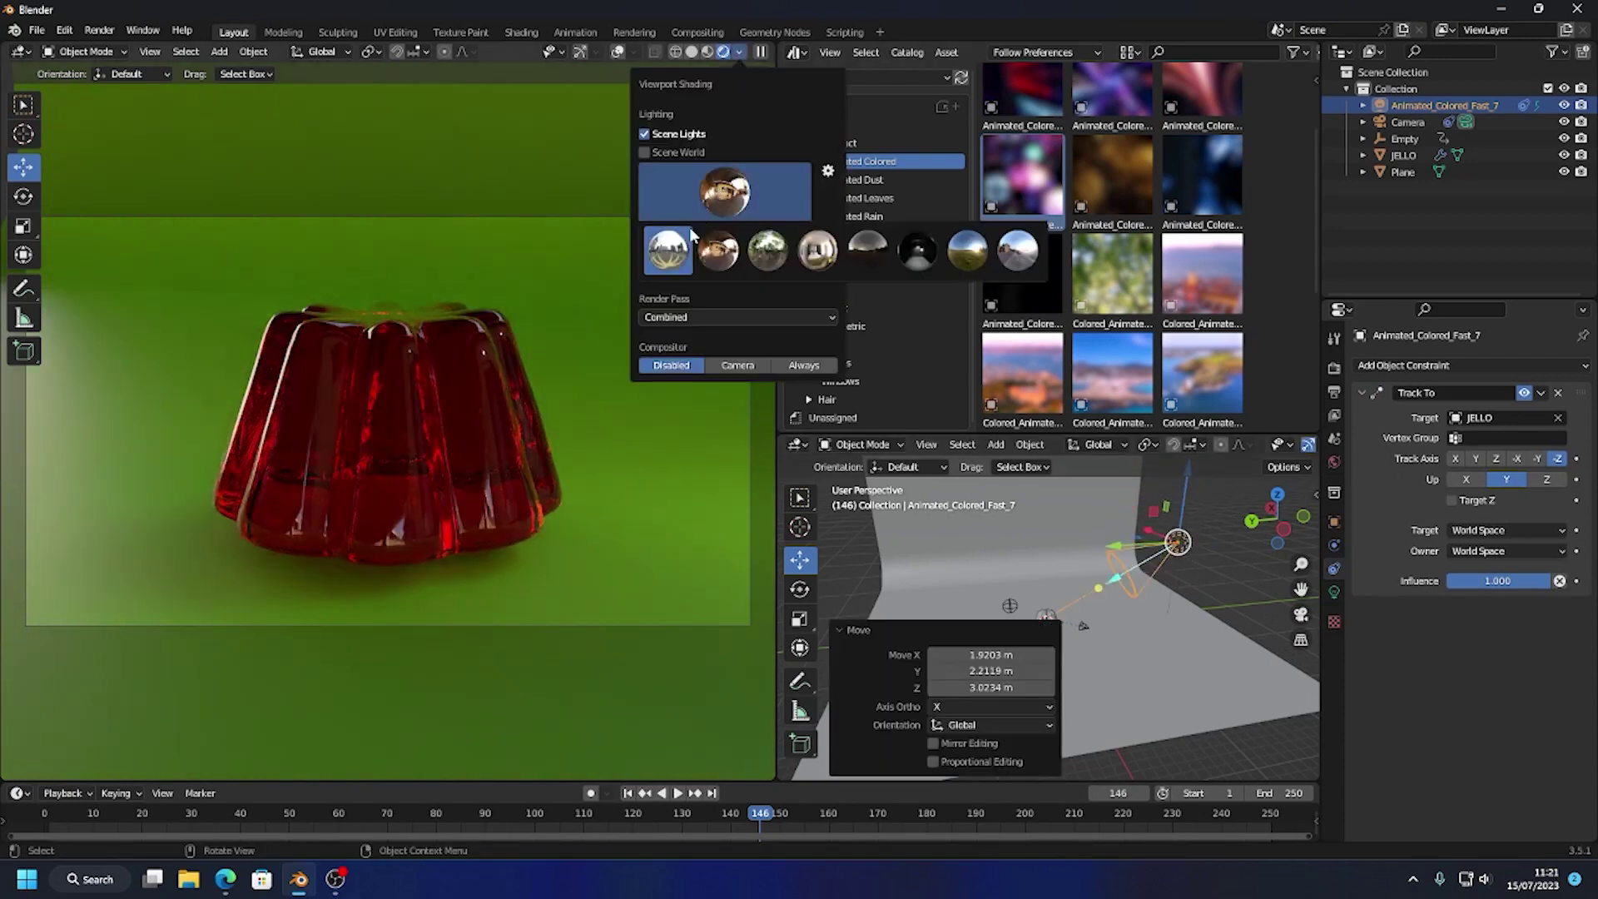
{"action": "left_click", "coordinate": [645, 152]}
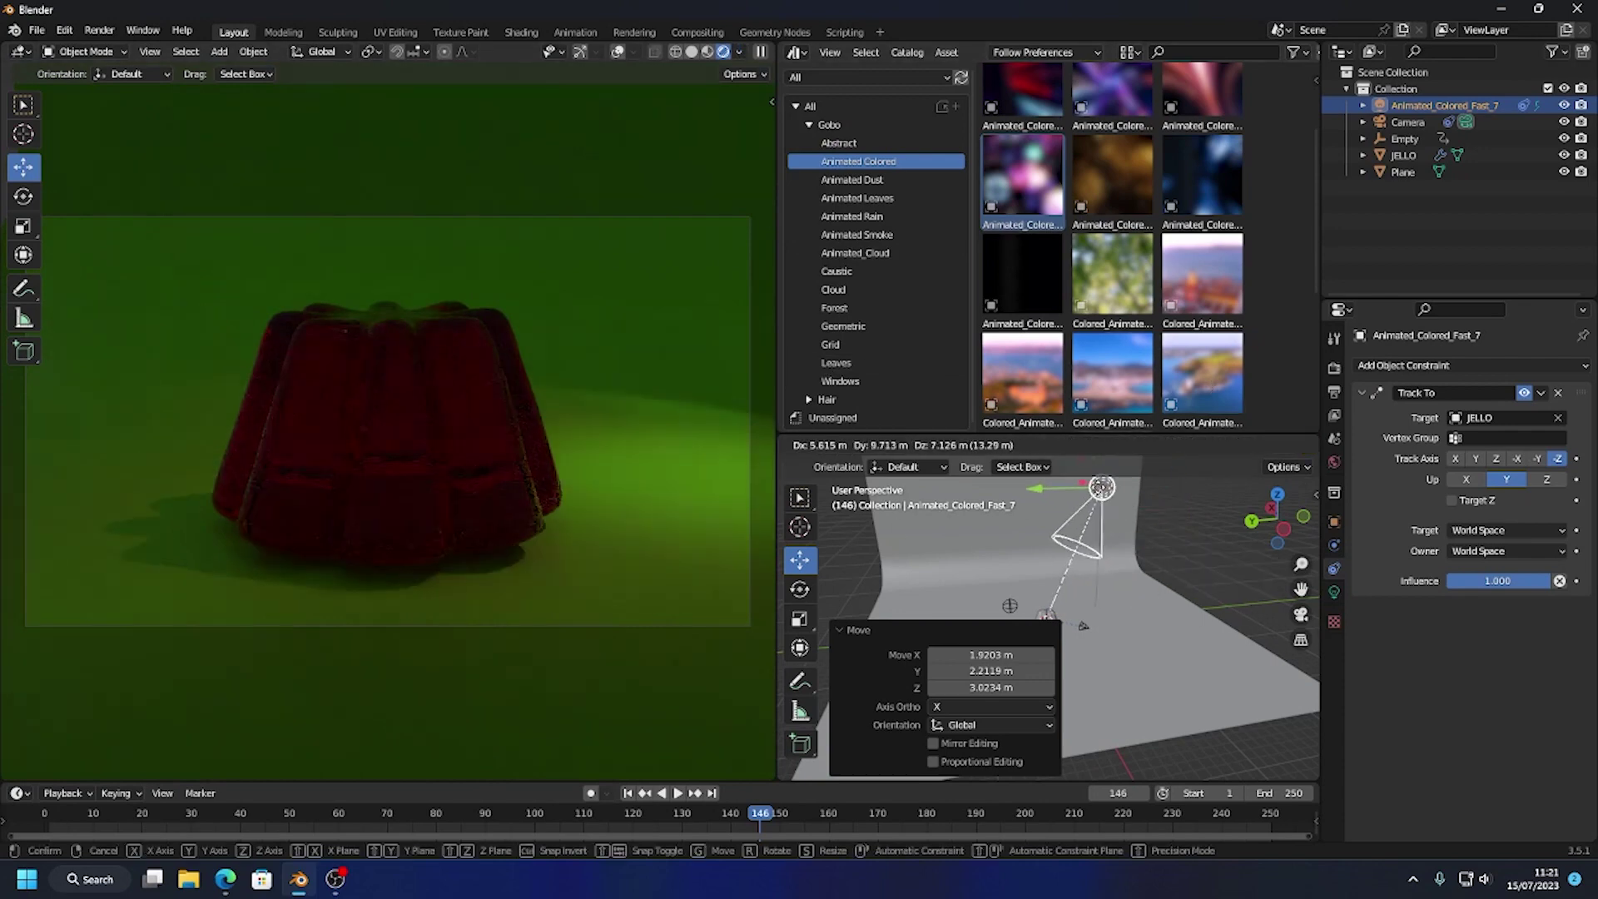
Change the backdrop plane's base color to a pale pink with hue 0.899, saturation 0.144 and value 0.800
{"action": "left_click", "coordinate": [1121, 678]}
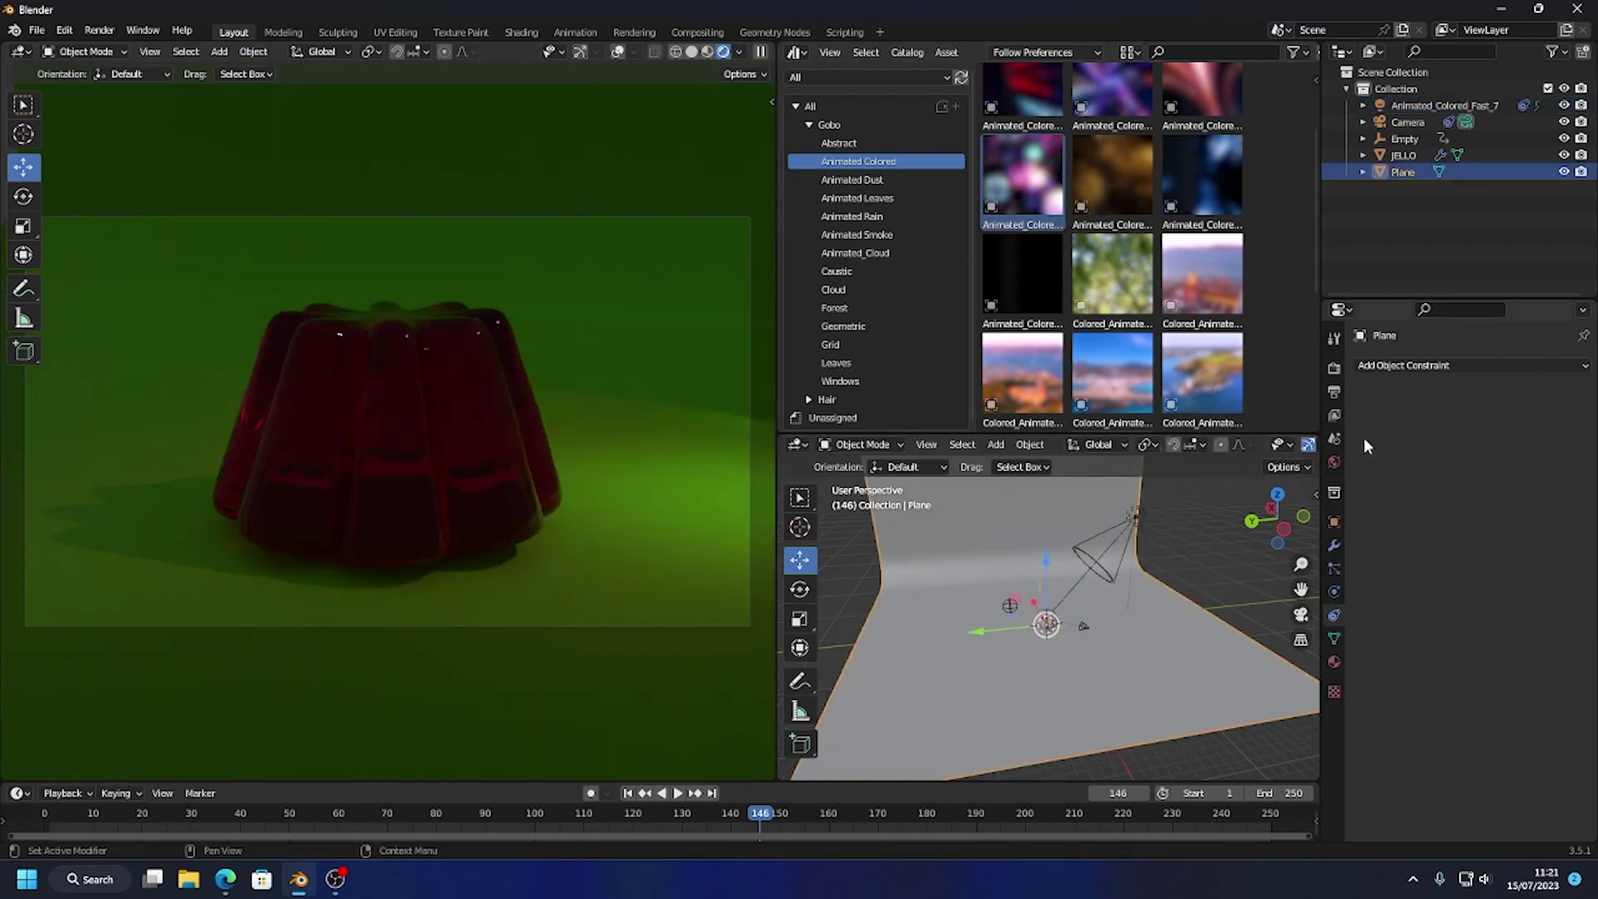
{"action": "left_click", "coordinate": [1335, 660]}
{"action": "left_click", "coordinate": [1471, 584]}
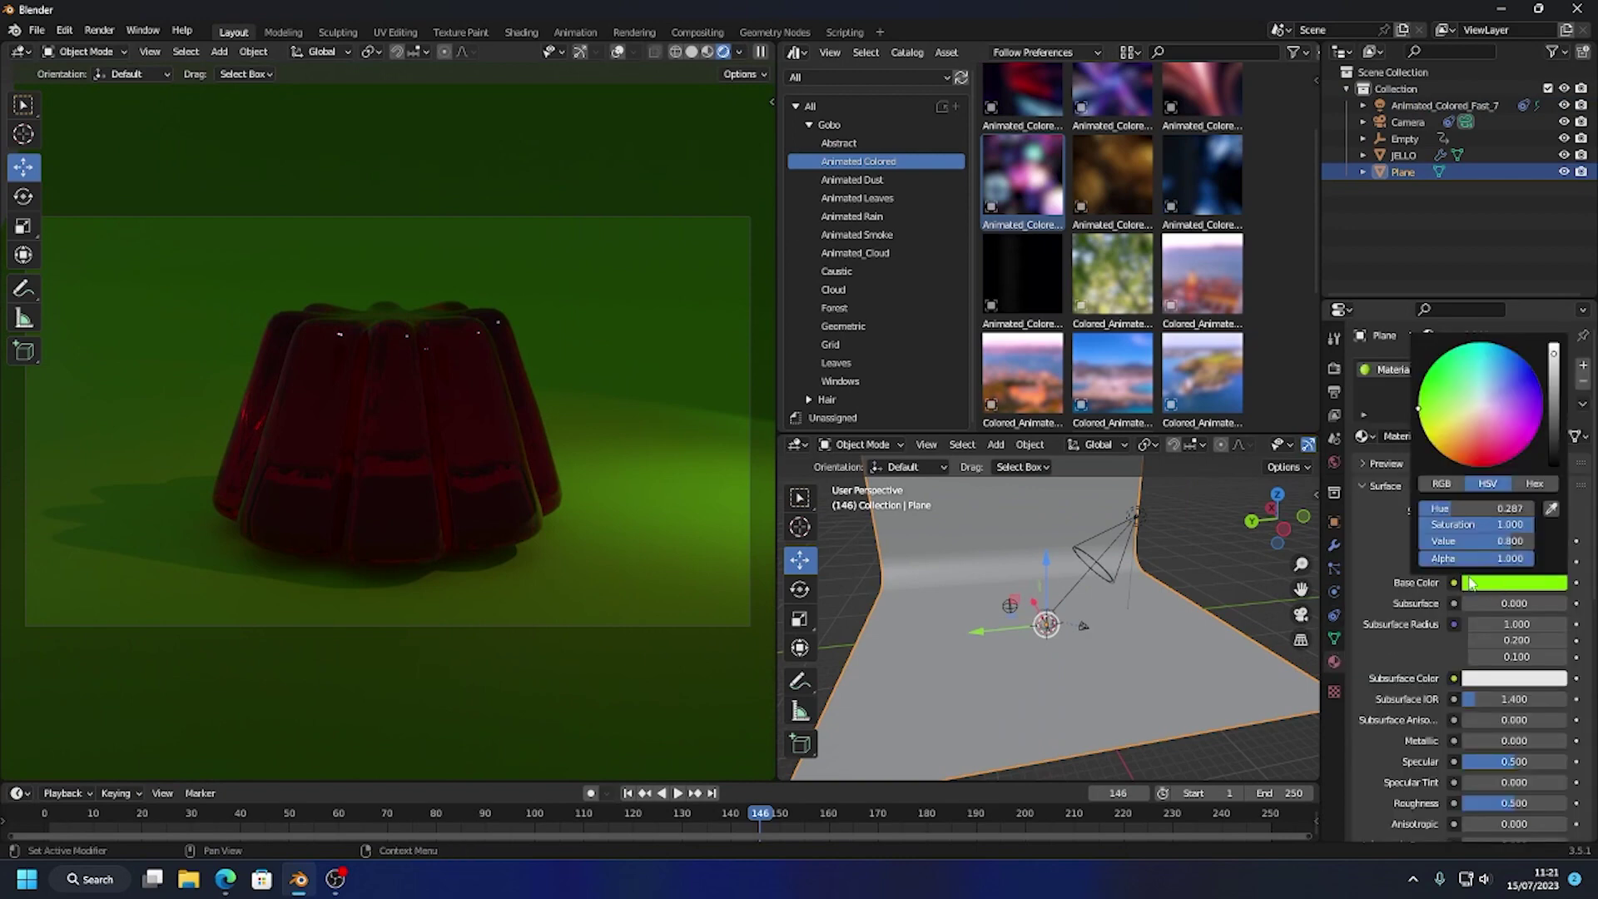
{"action": "mouse_move", "coordinate": [1484, 414]}
{"action": "left_mouse_down"}
{"action": "mouse_move", "coordinate": [1452, 425]}
{"action": "mouse_move", "coordinate": [1483, 408]}
{"action": "left_mouse_up"}
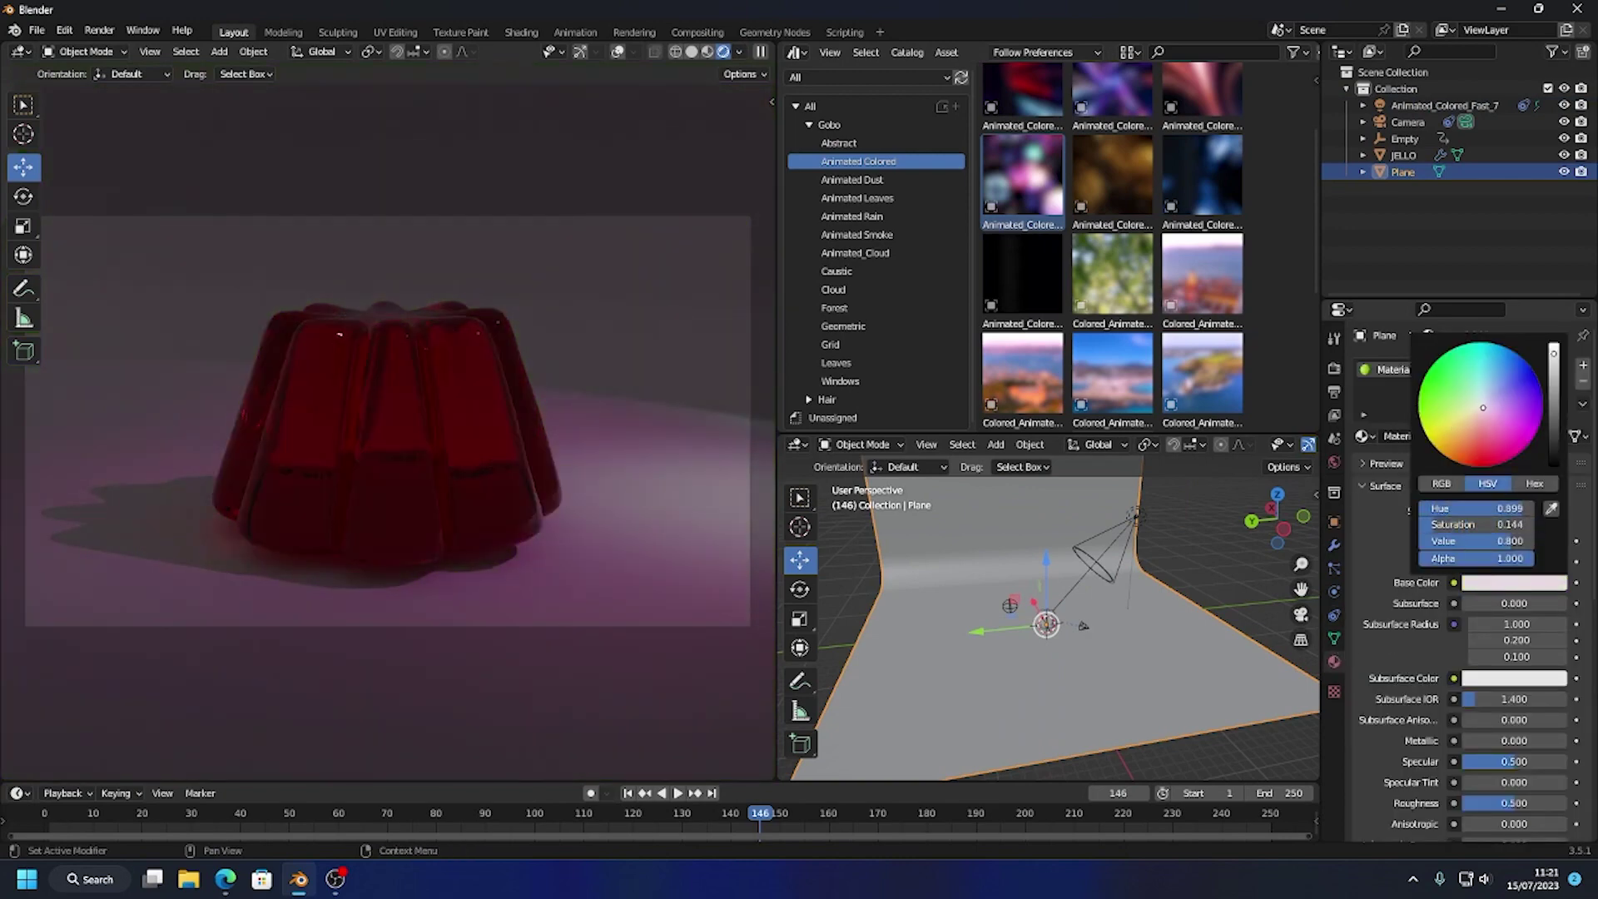
Set the gobo spot light's spot size to 44.7° and its power to 15000 W
{"action": "left_click", "coordinate": [1137, 516]}
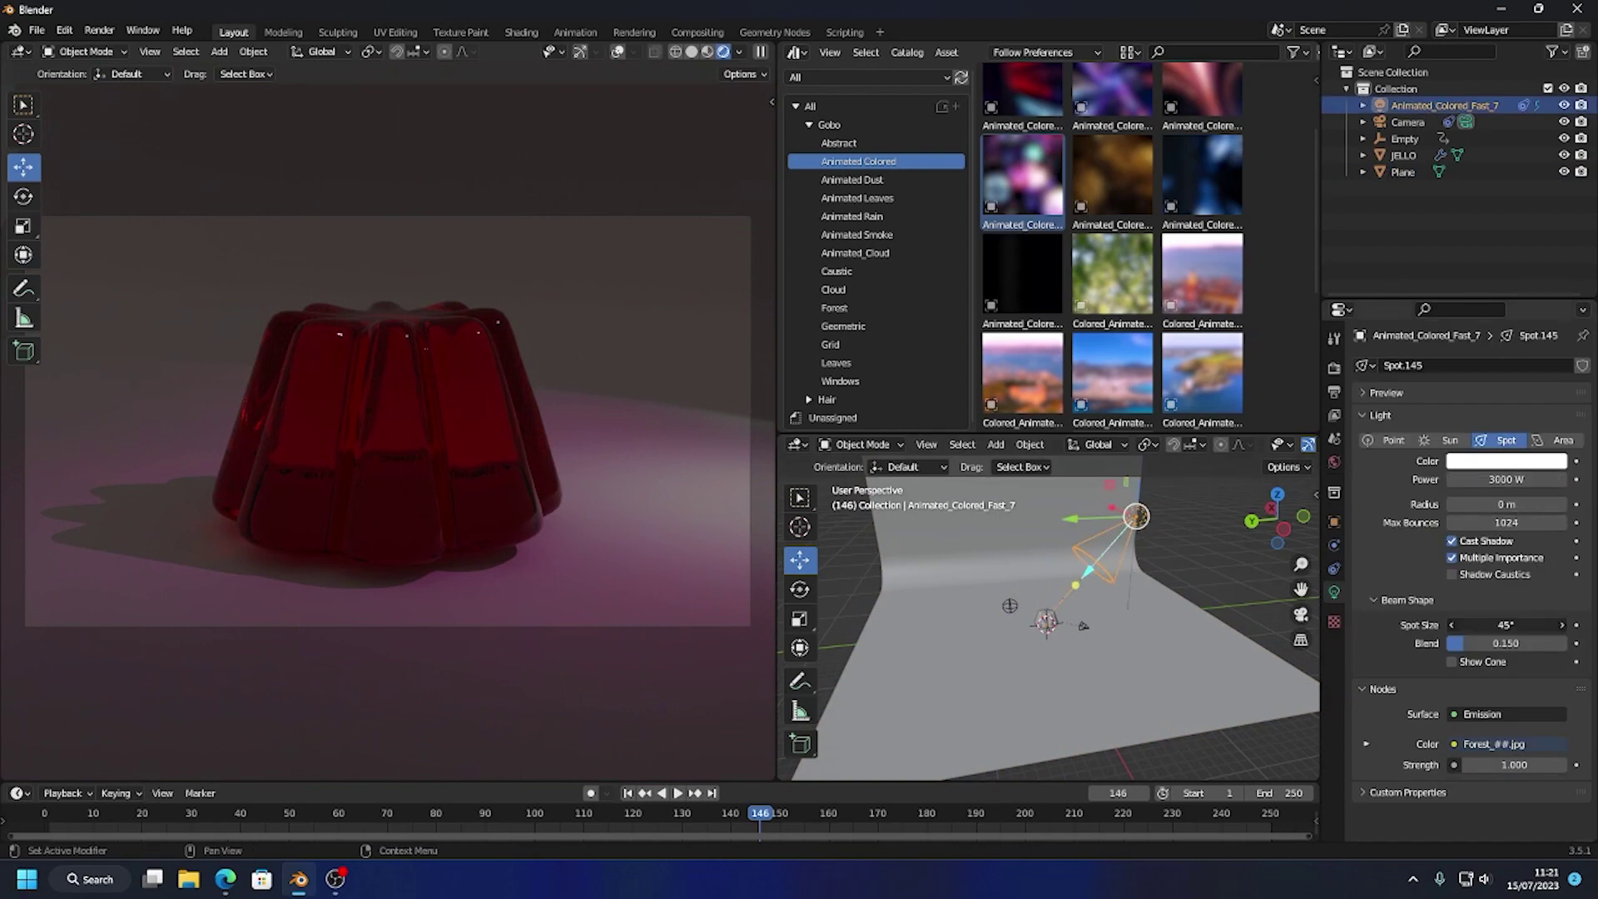
{"action": "mouse_move", "coordinate": [1506, 624]}
{"action": "left_mouse_down"}
{"action": "mouse_move", "coordinate": [1540, 625]}
{"action": "mouse_move", "coordinate": [1513, 624]}
{"action": "left_mouse_up"}
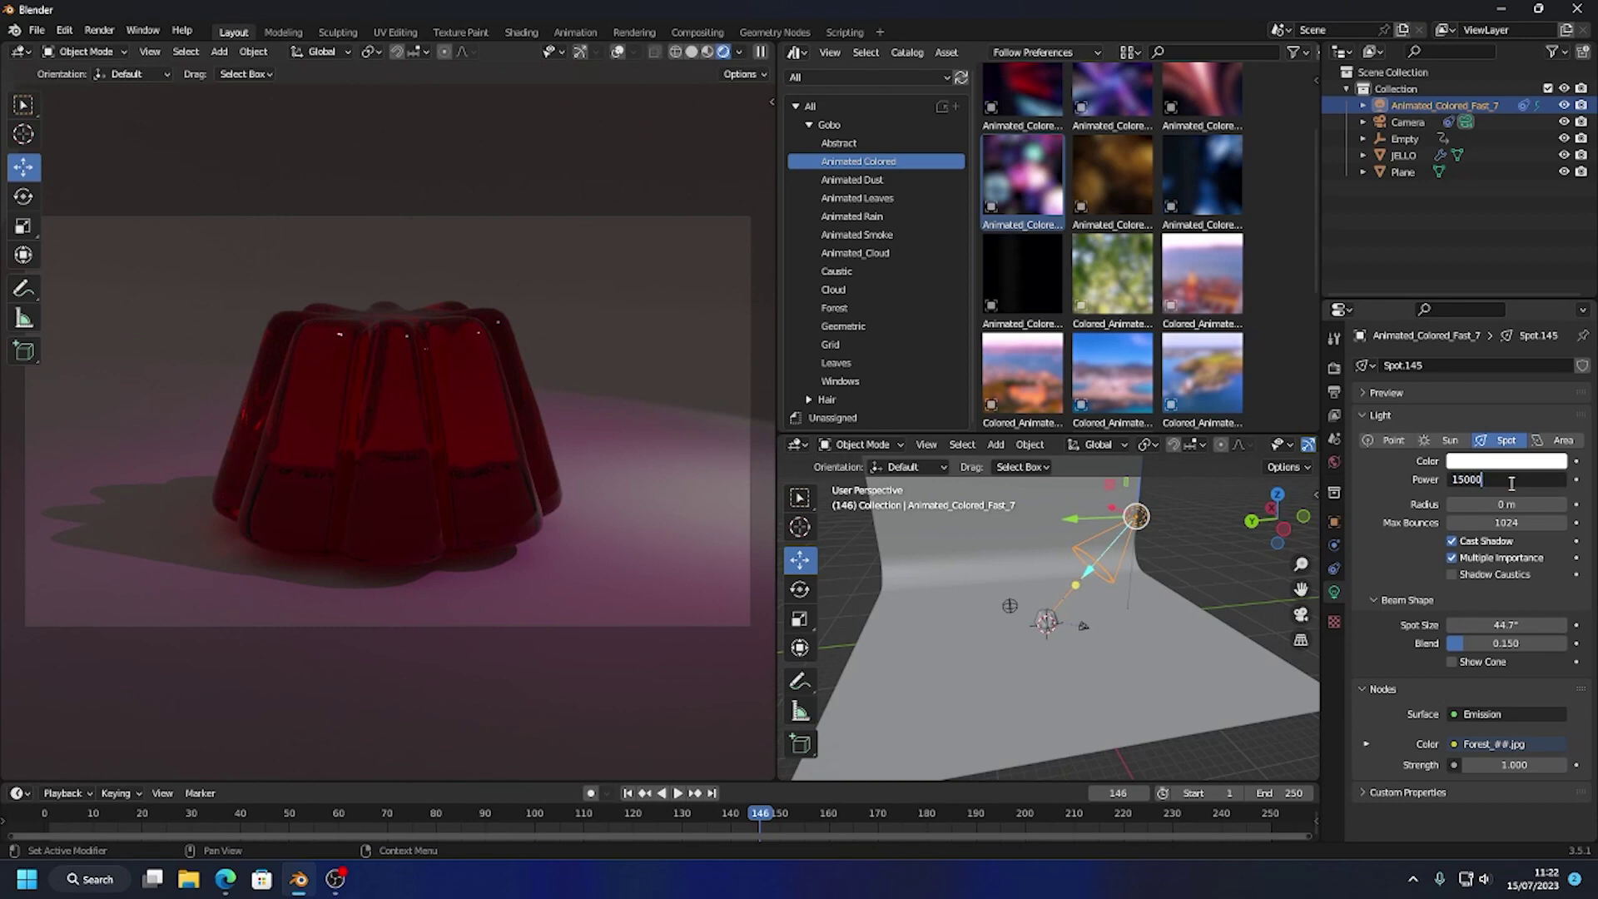
{"action": "key", "text": "Return"}
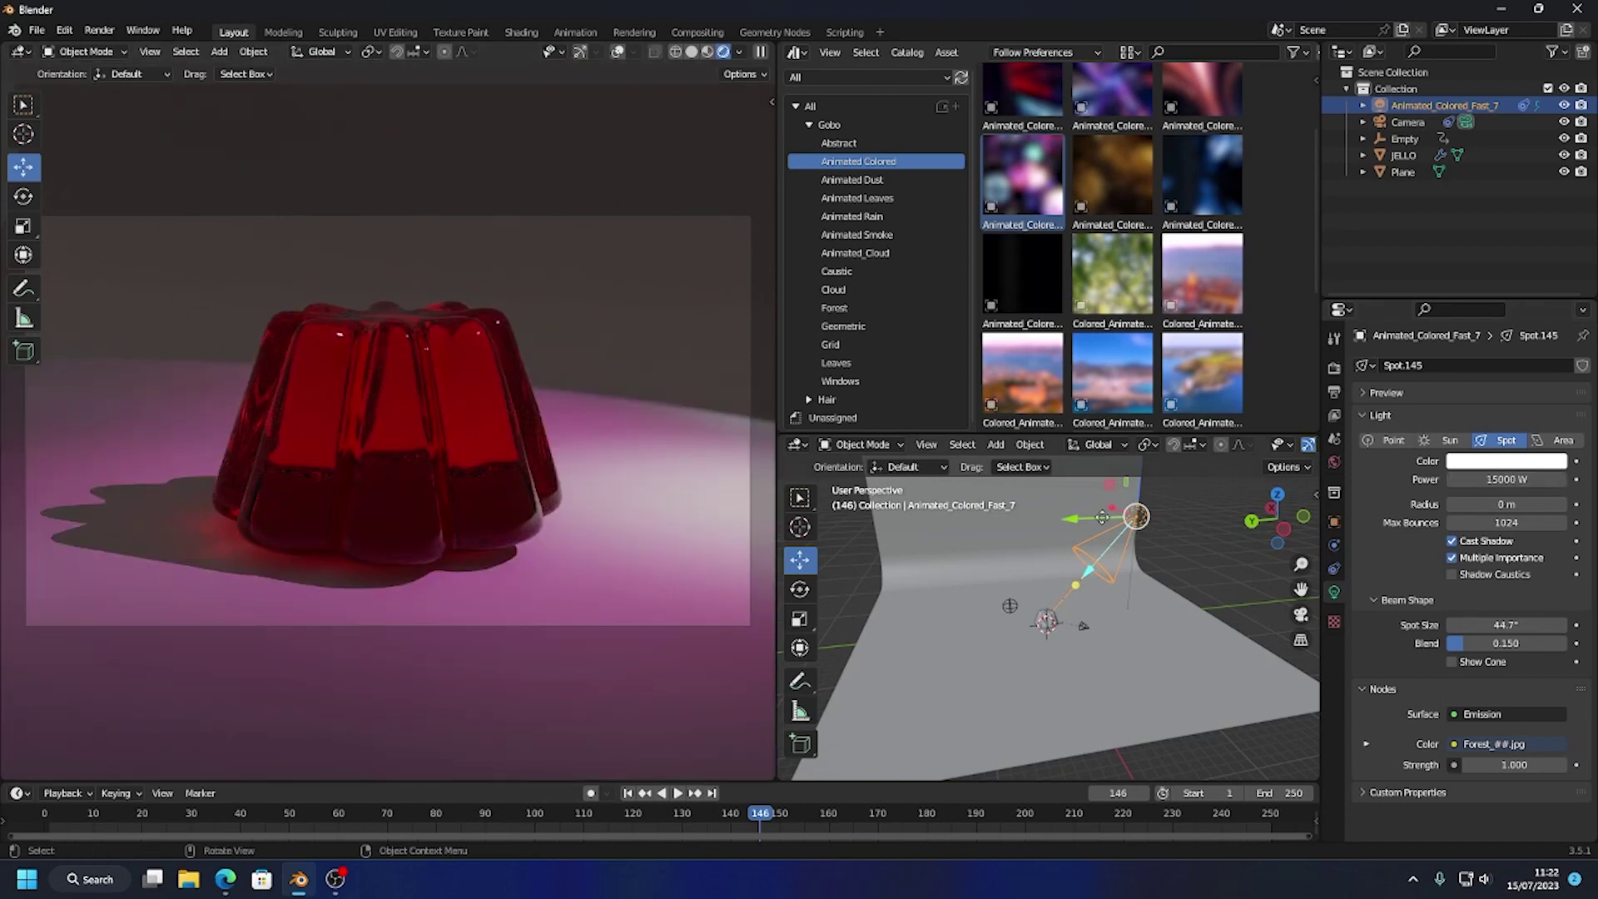
Try the gobo light at other positions around the jello and delete it from the scene
{"action": "middle_click_drag", "start_coordinate": [1102, 517], "coordinate": [1187, 589]}
{"action": "key", "text": "g"}
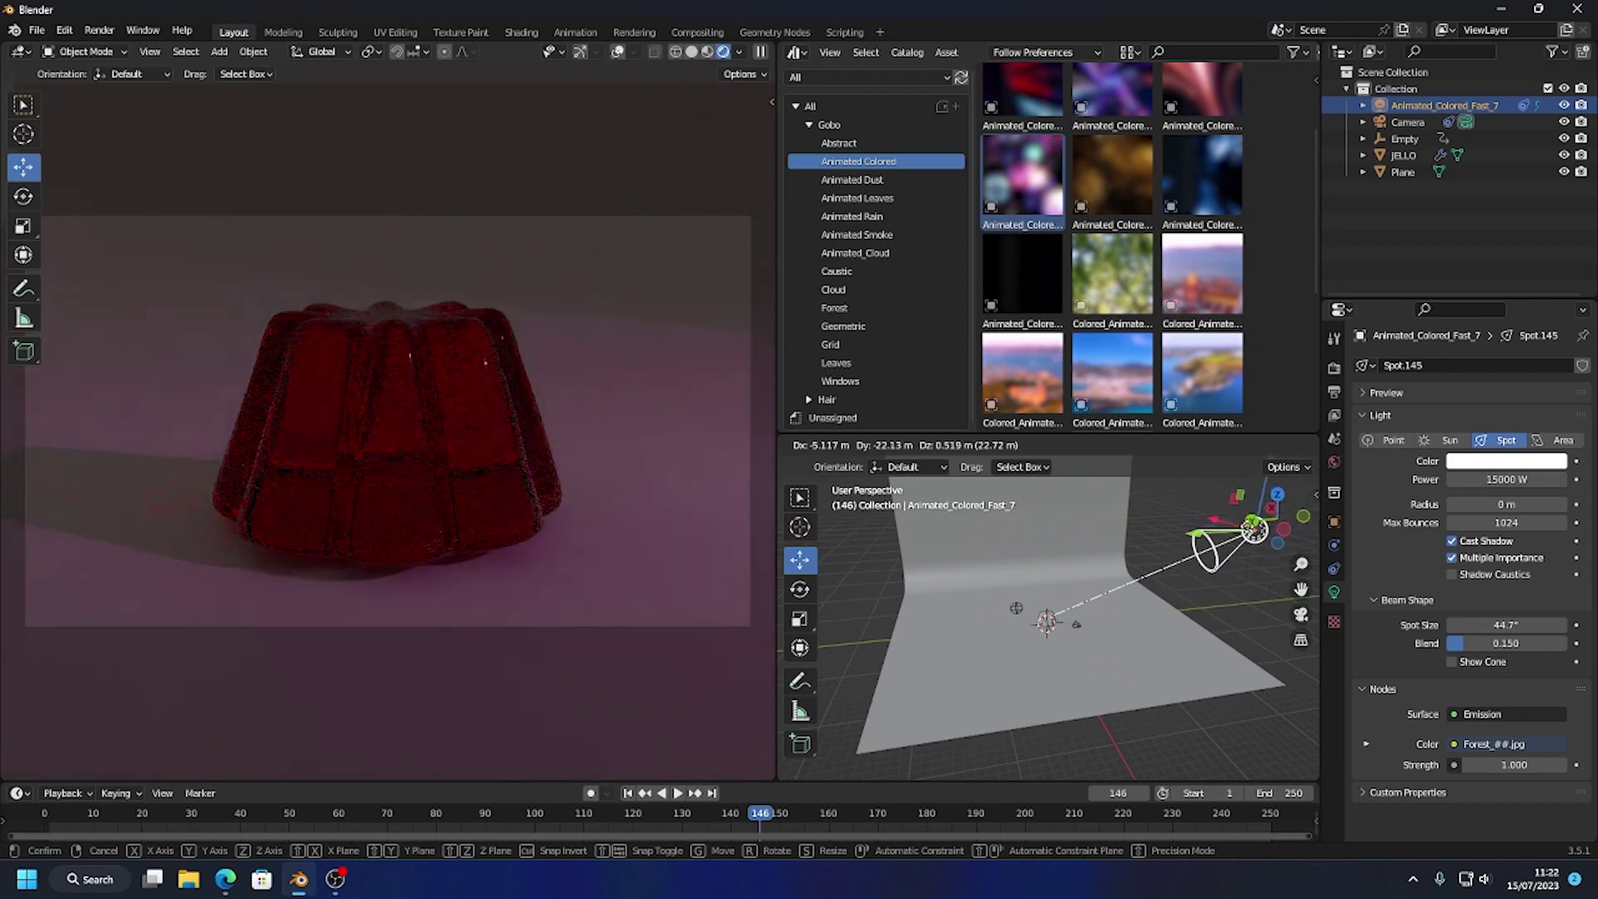
{"action": "left_click", "coordinate": [601, 506]}
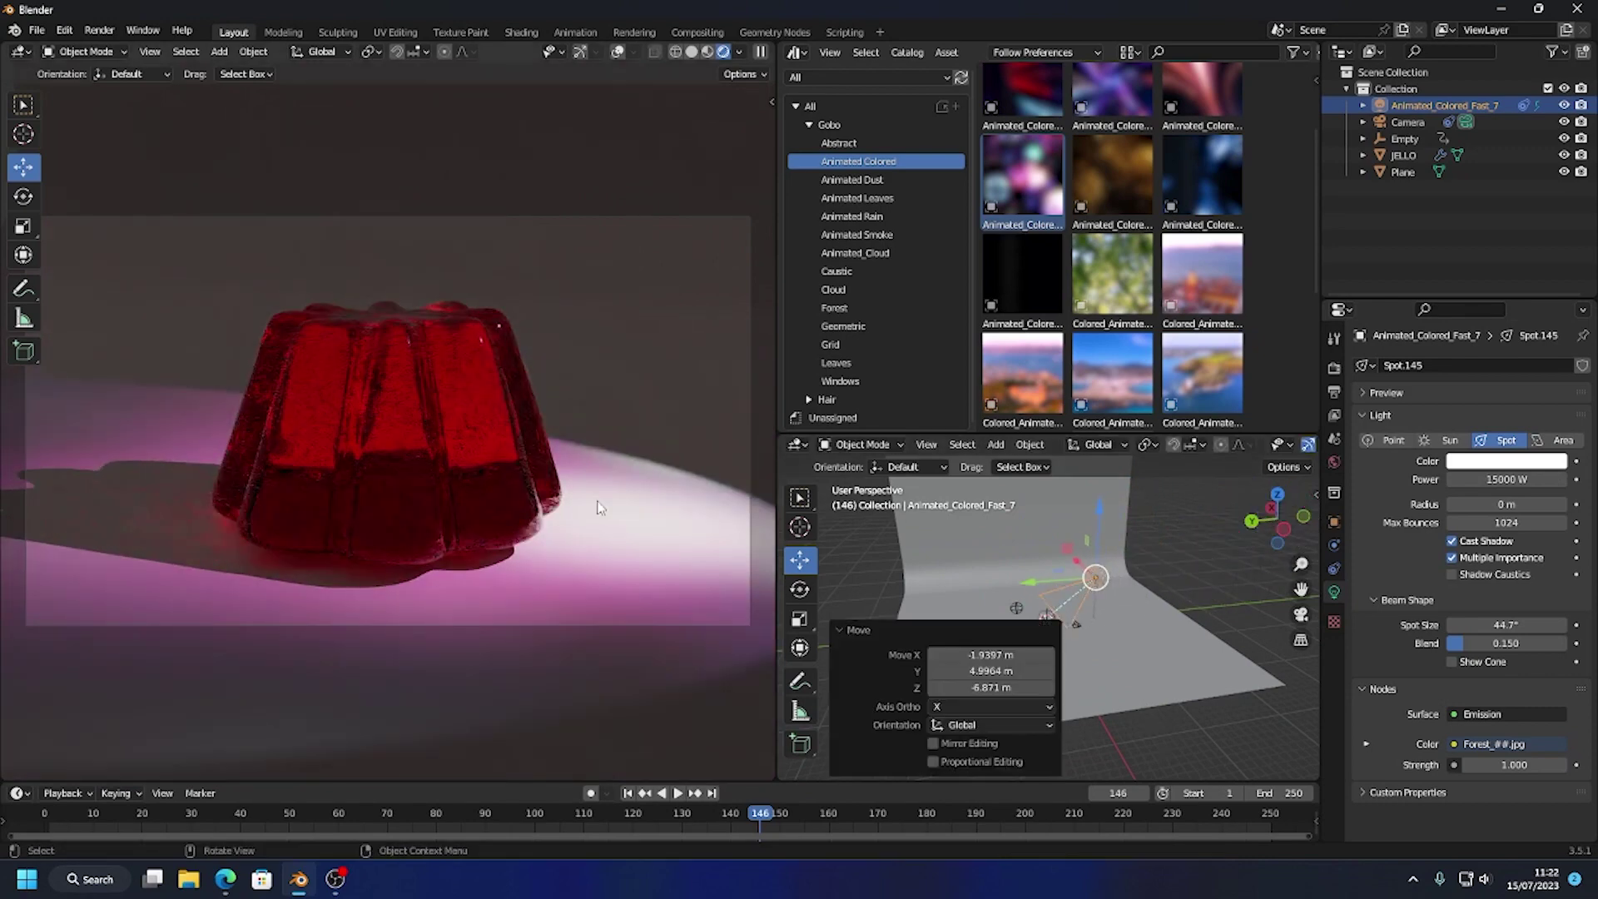
{"action": "key", "text": "Delete"}
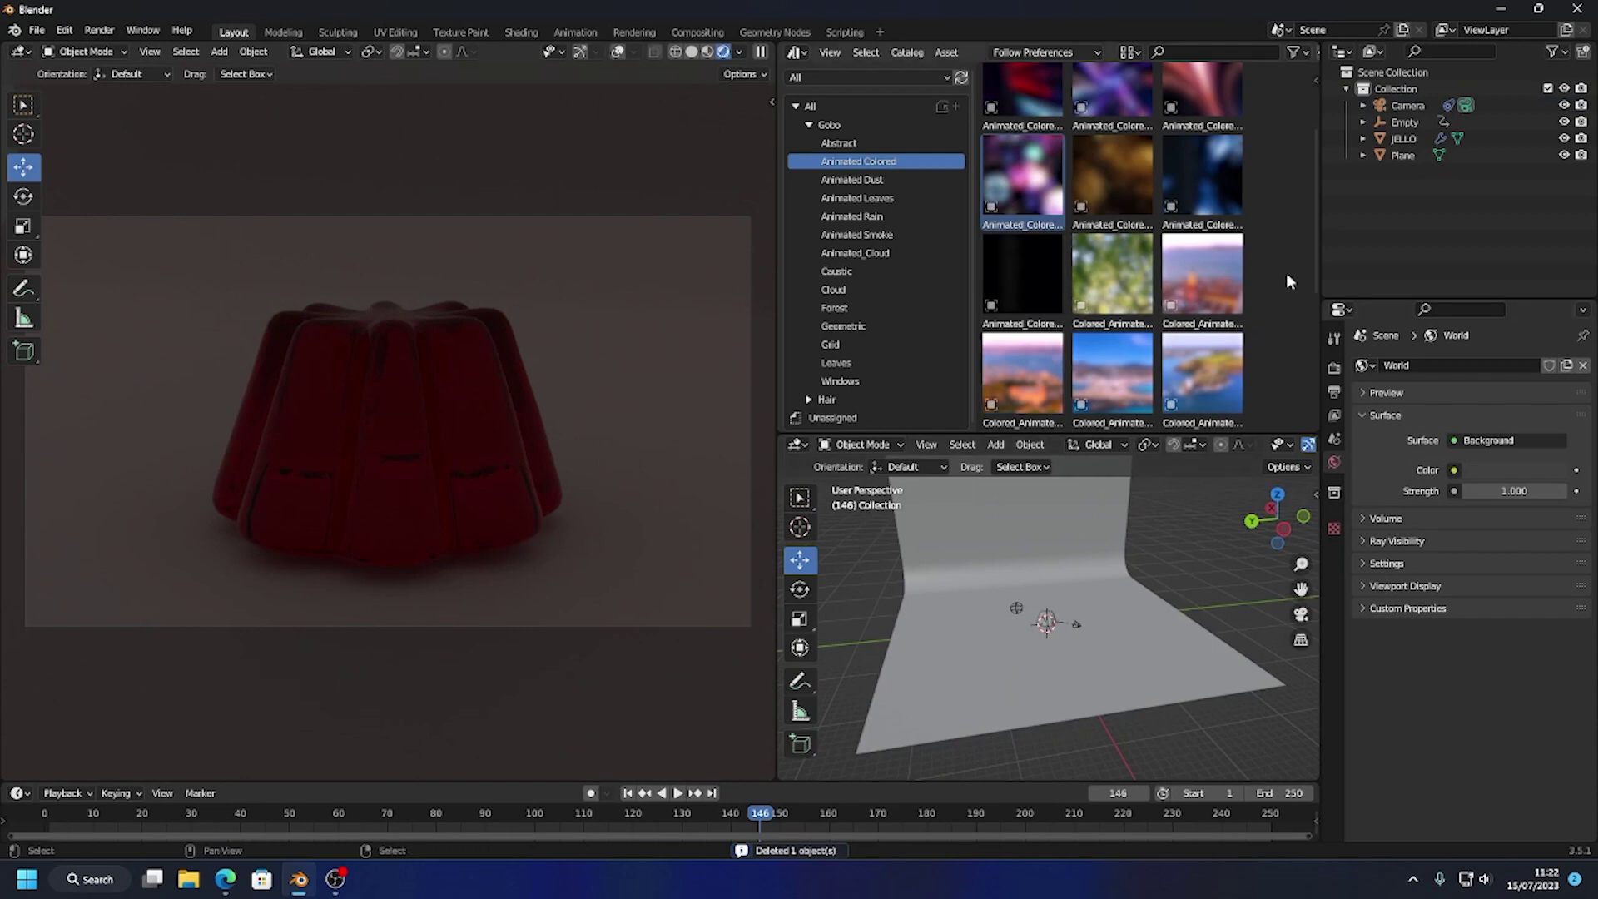
Browse the Gobo catalogs from Animated Rain through Leaves, comparing the Geometric and Grid textures for a replacement light
{"action": "left_click", "coordinate": [866, 222]}
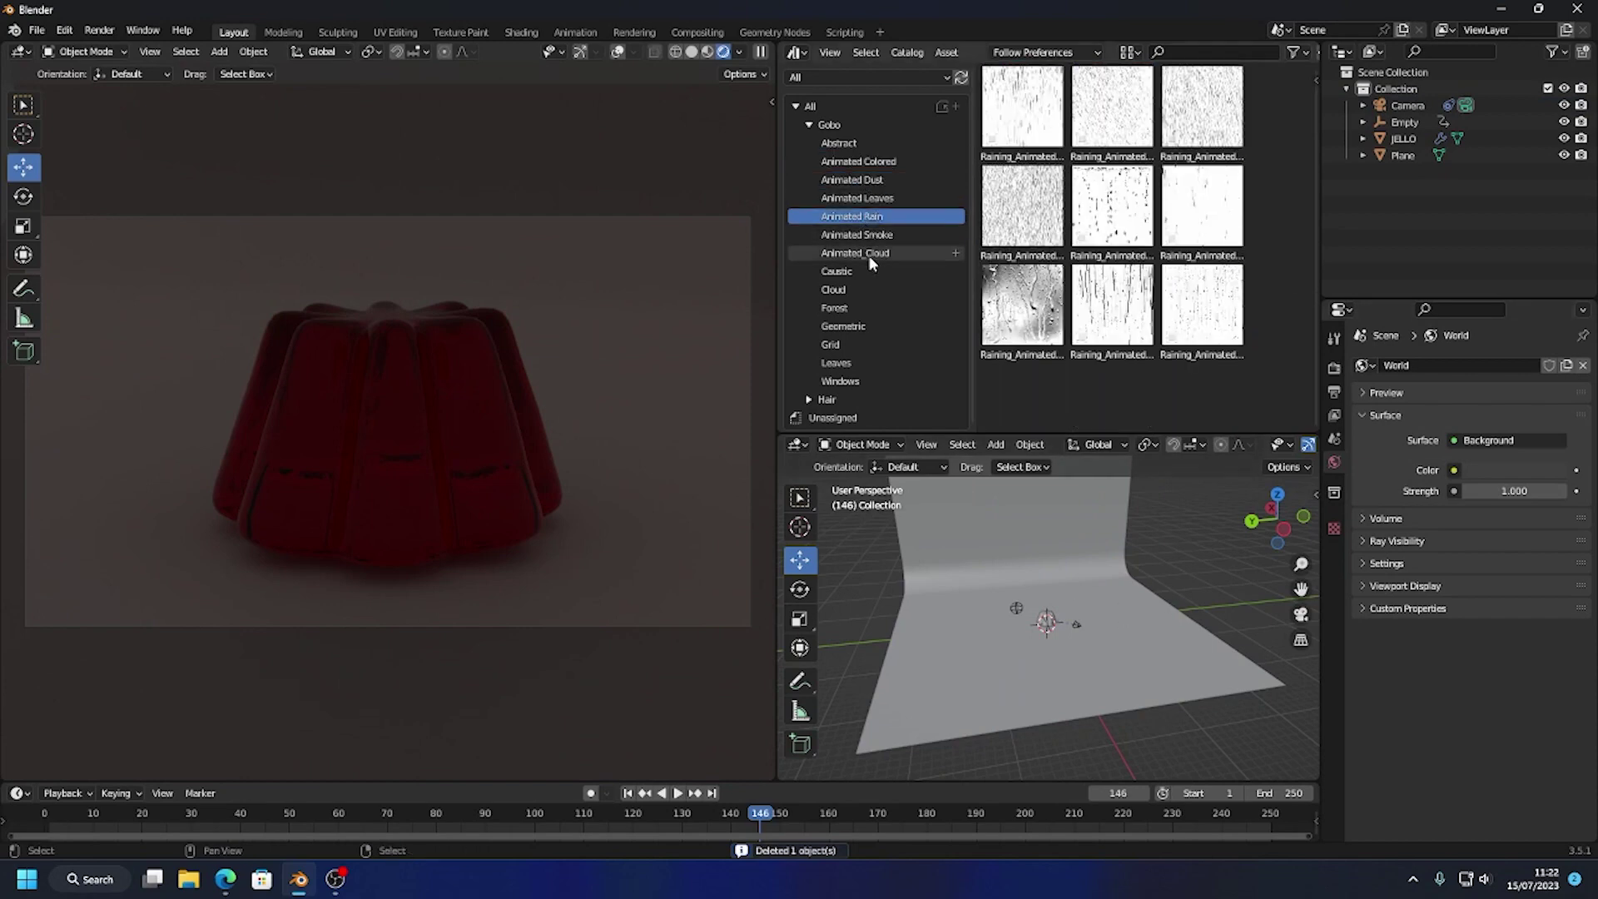
{"action": "left_click", "coordinate": [864, 254]}
{"action": "left_click", "coordinate": [856, 273]}
{"action": "left_click", "coordinate": [854, 289]}
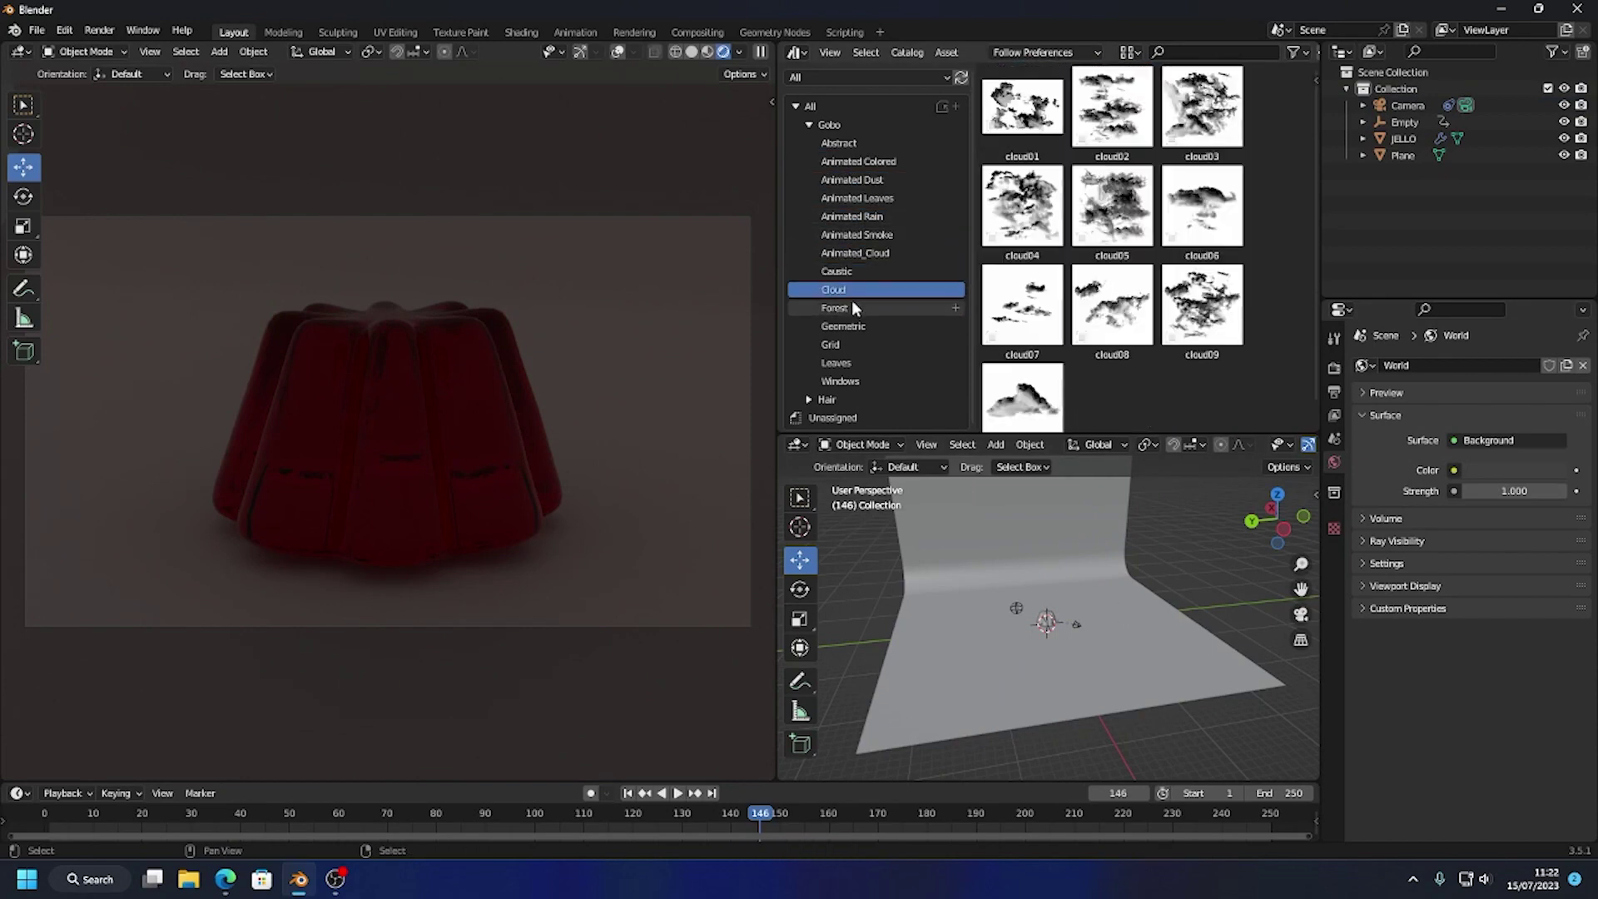
{"action": "left_click", "coordinate": [852, 307]}
{"action": "left_click", "coordinate": [853, 326]}
{"action": "left_click", "coordinate": [849, 344]}
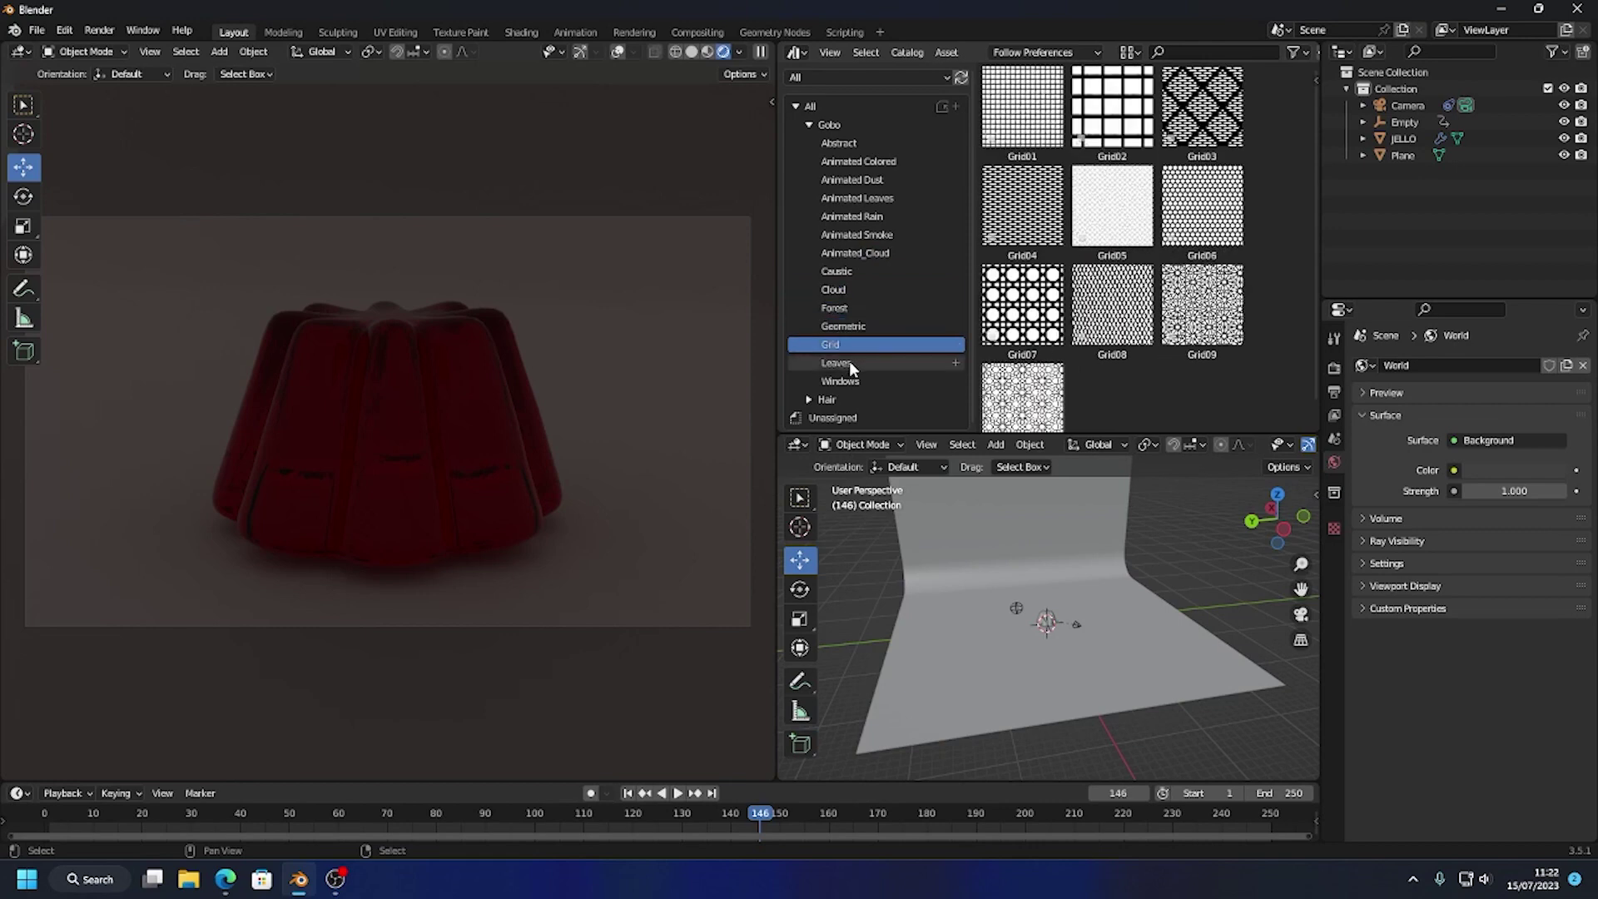
{"action": "left_click", "coordinate": [849, 361]}
{"action": "left_click", "coordinate": [851, 346]}
{"action": "left_click", "coordinate": [841, 328]}
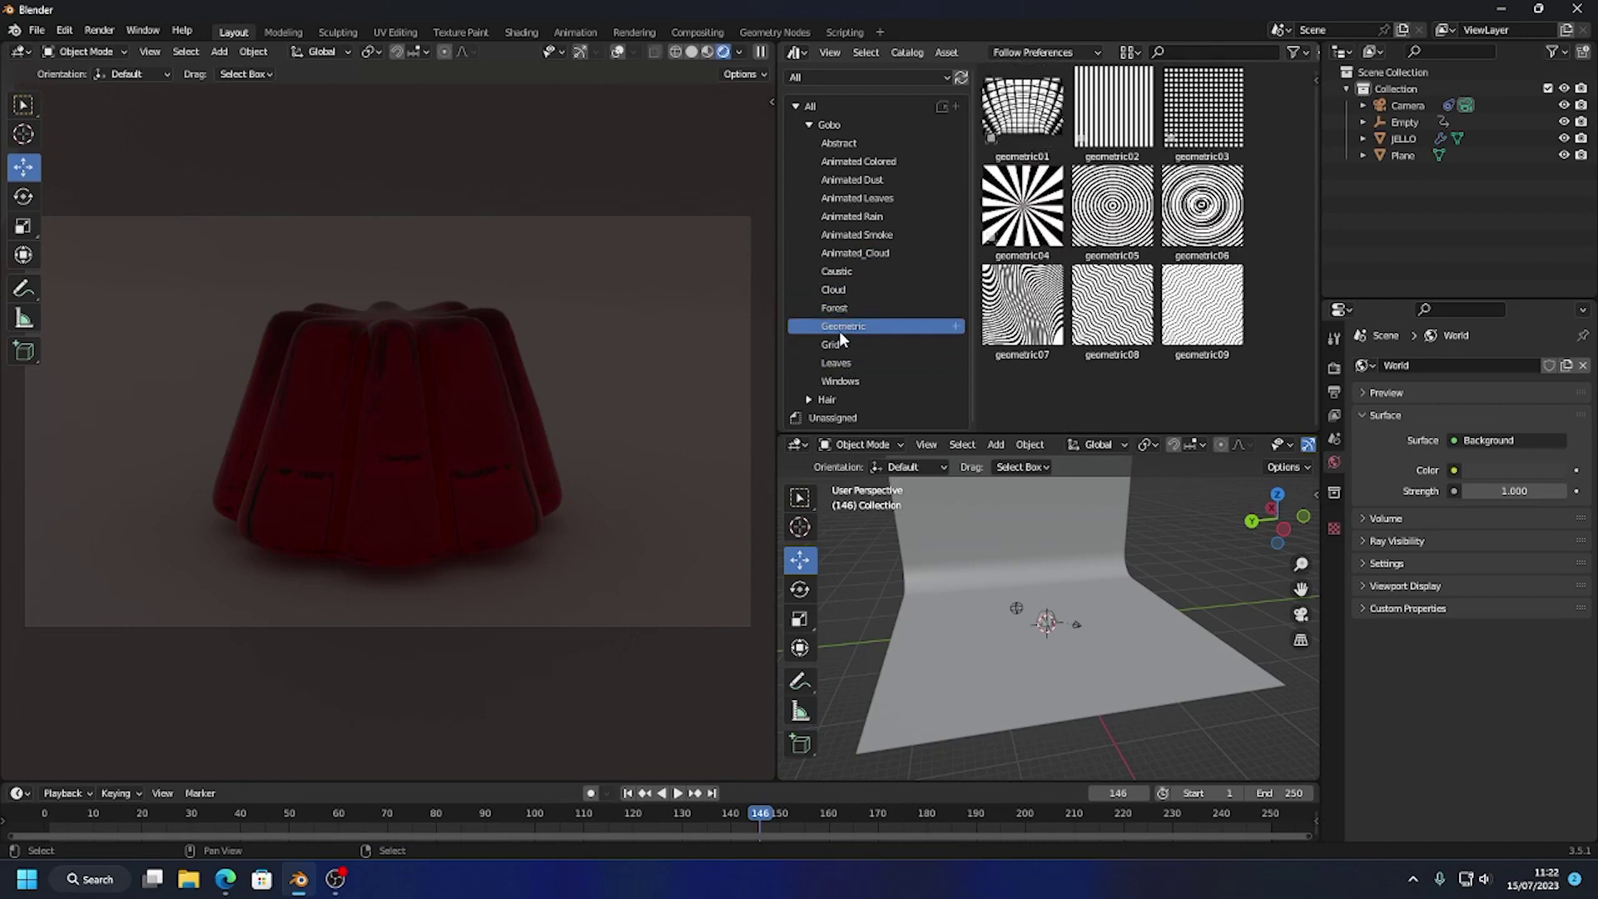
{"action": "left_click", "coordinate": [842, 346]}
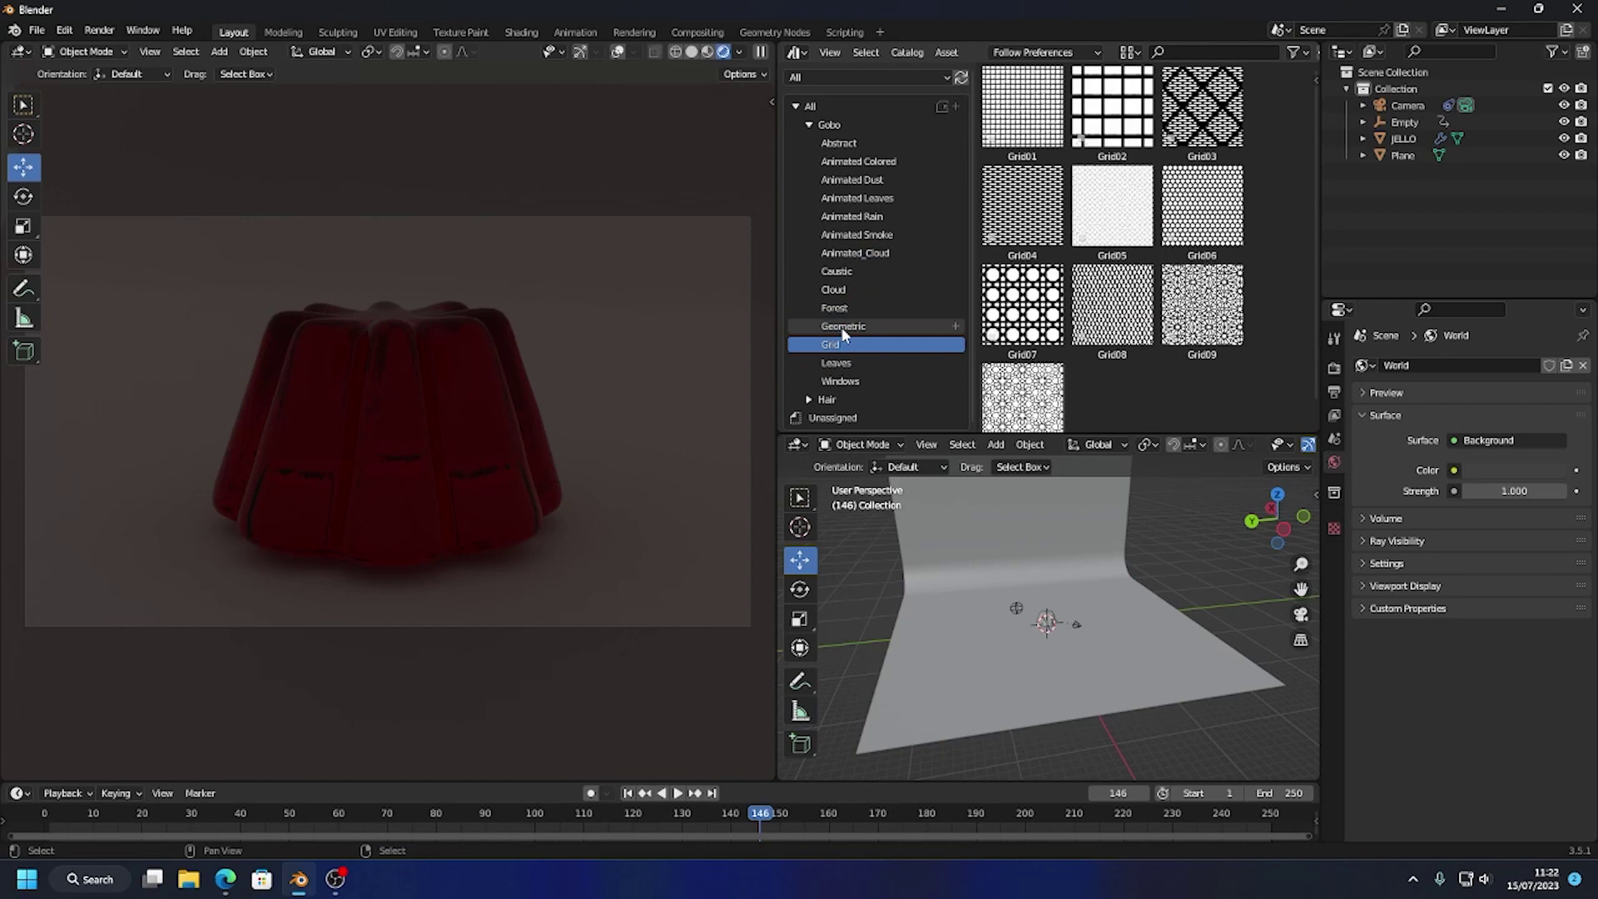
Add the geometric07 gobo light from the Geometric catalog above the backdrop and shift it about -10.9 m along X
{"action": "left_click", "coordinate": [842, 329]}
{"action": "left_click_drag", "start_coordinate": [1024, 316], "coordinate": [1042, 487]}
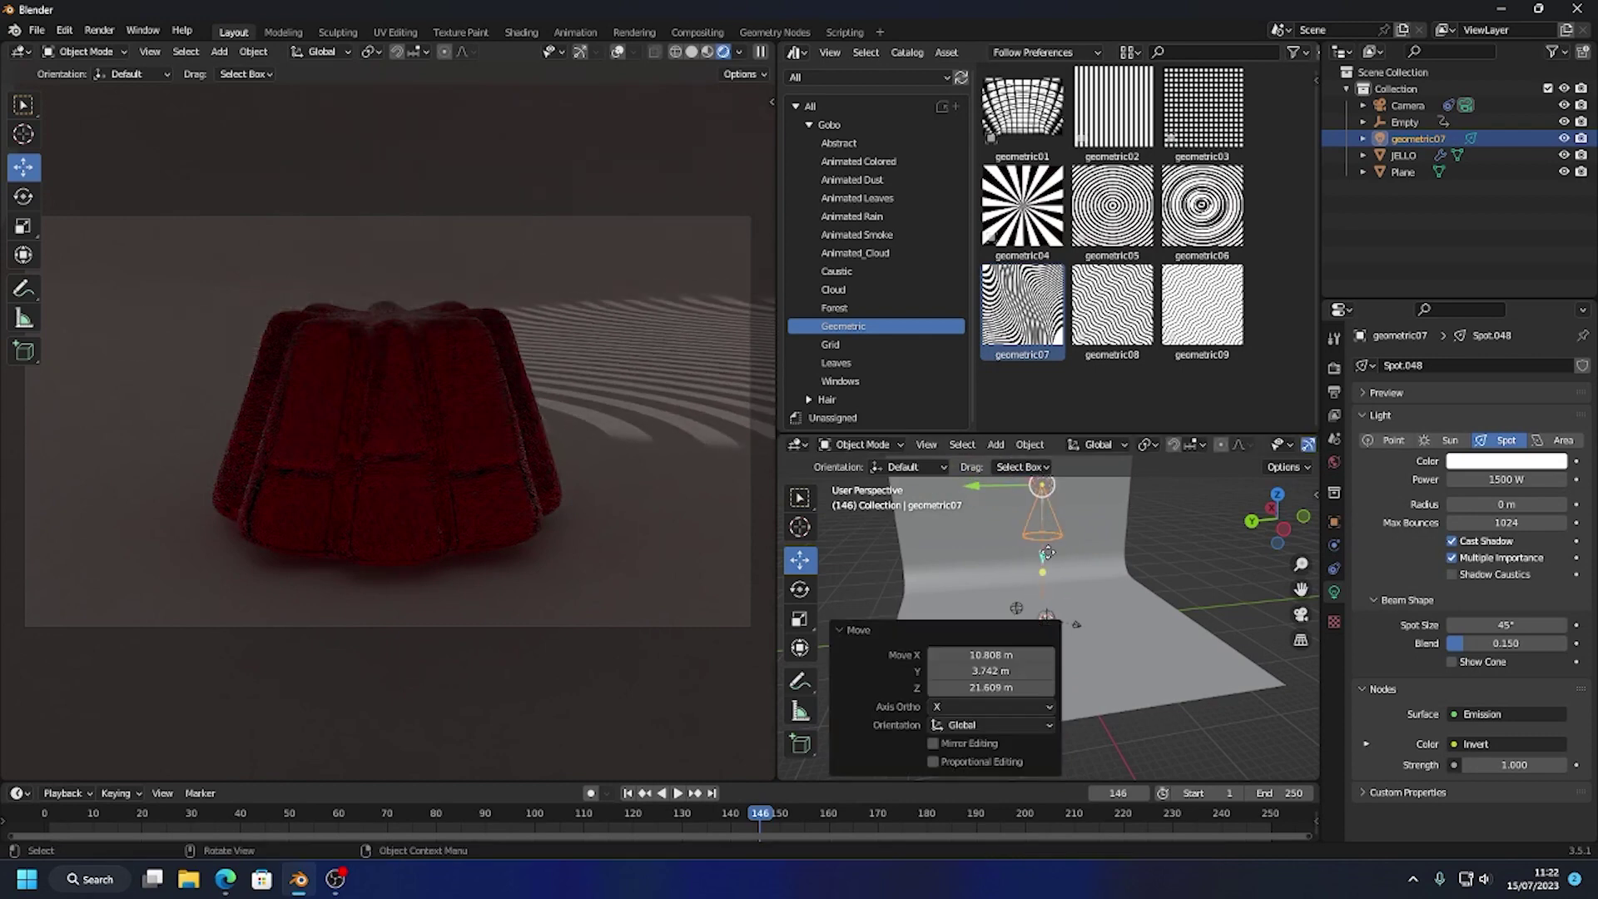
{"action": "middle_click_drag", "start_coordinate": [1038, 523], "coordinate": [1095, 574]}
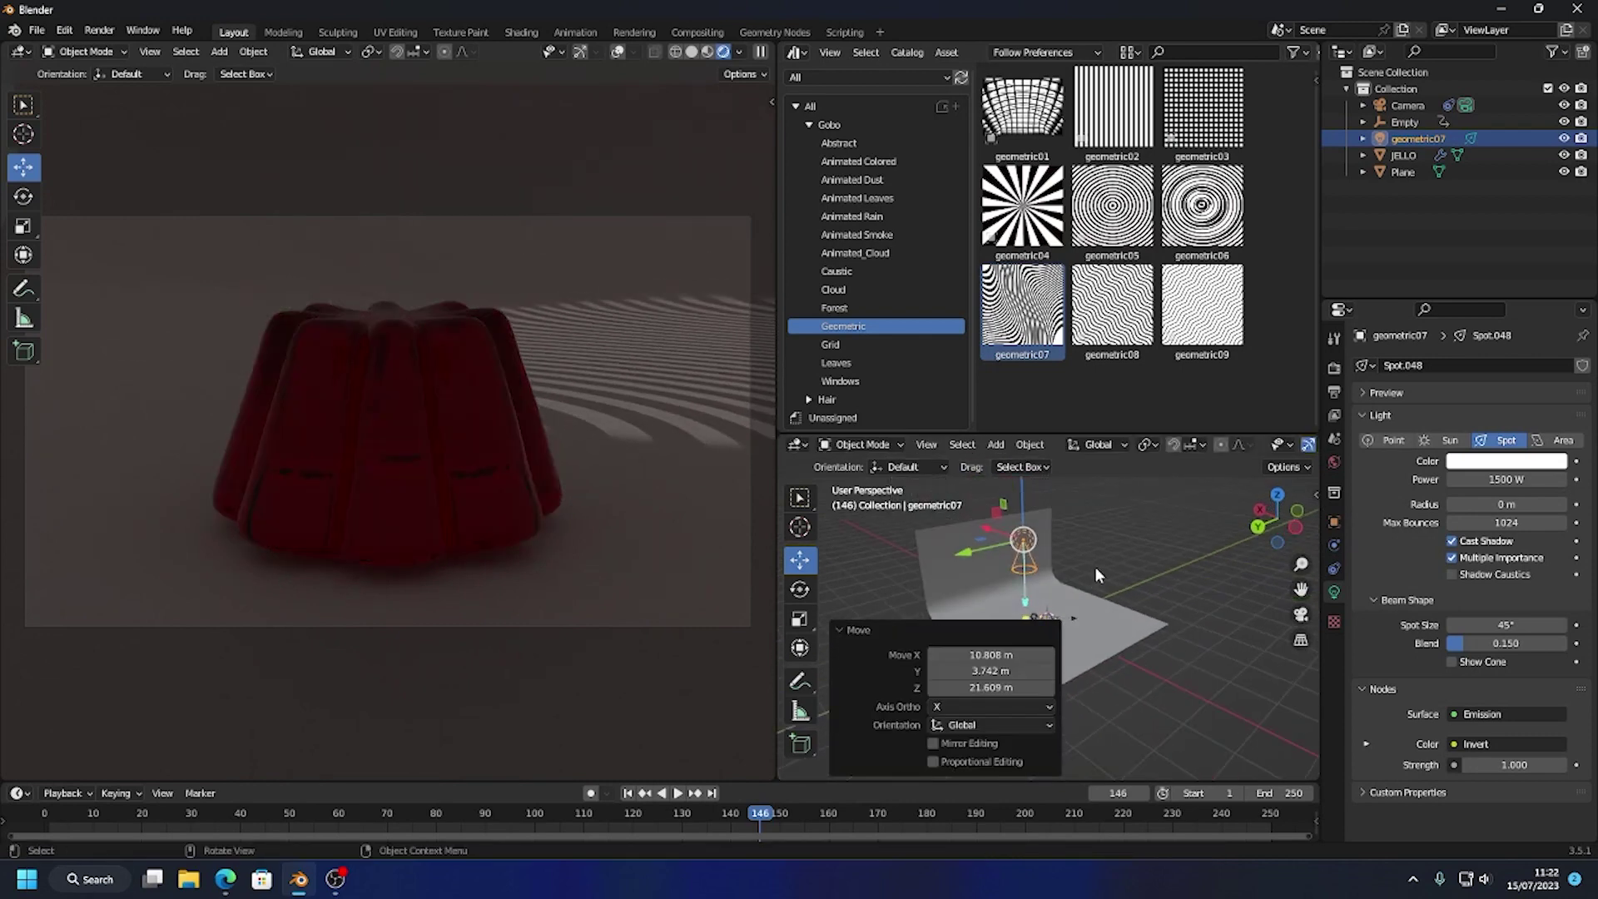
{"action": "left_click_drag", "start_coordinate": [993, 532], "coordinate": [1024, 544]}
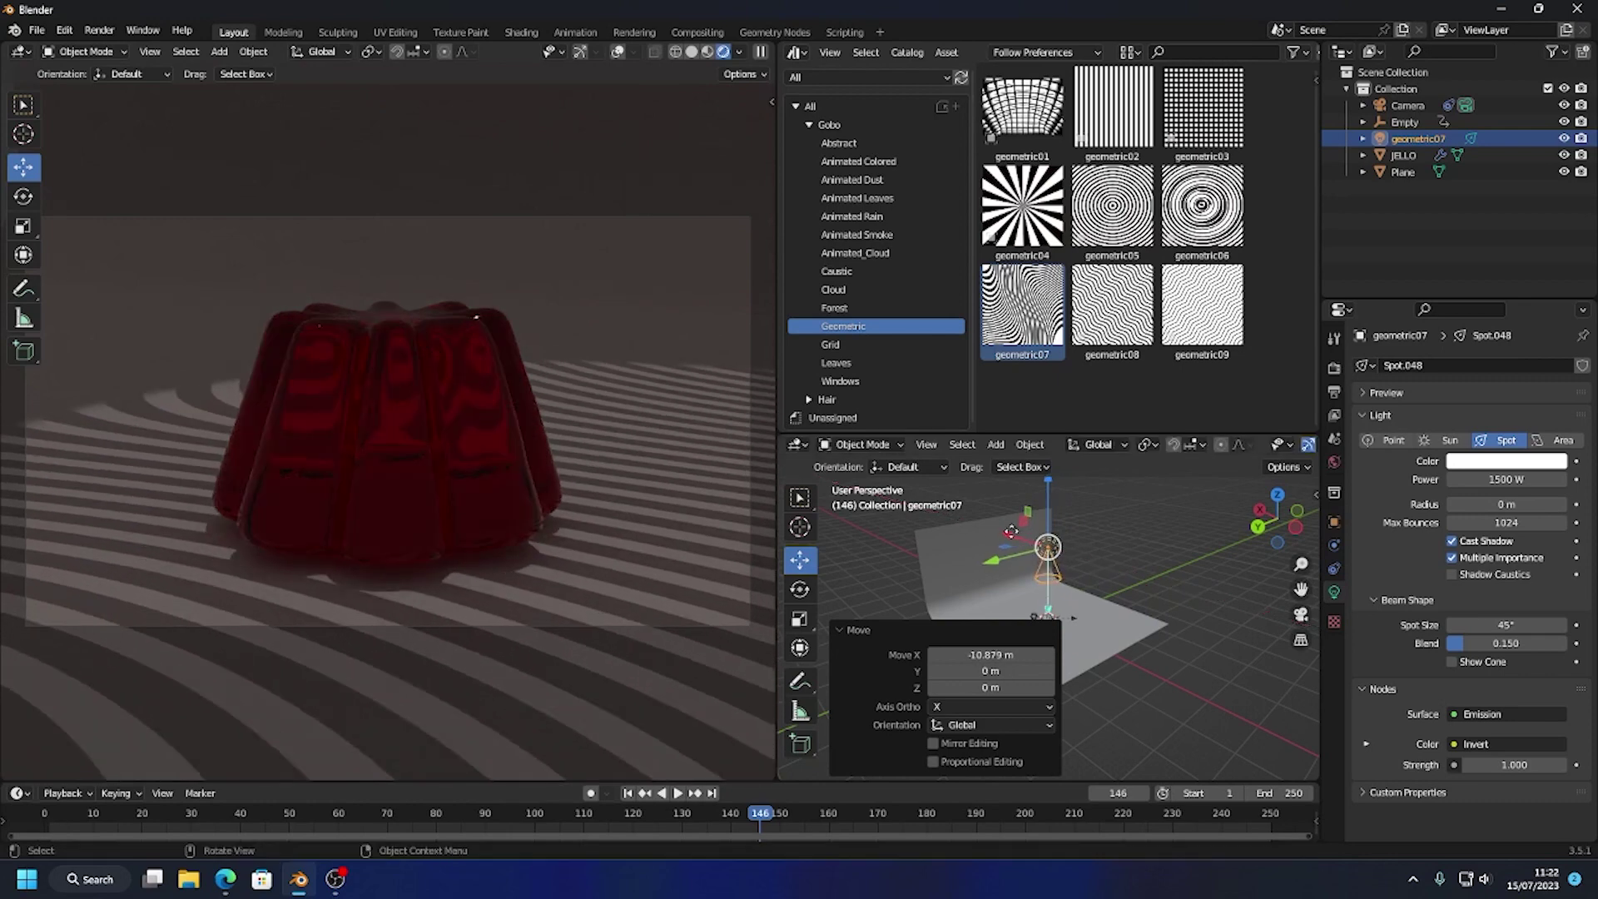
Tilt the geometric07 light so its pattern falls at an angle across the jello, and shift it about 2.8 m along X
{"action": "right_click", "coordinate": [1107, 568]}
{"action": "right_click", "coordinate": [1069, 552]}
{"action": "left_click", "coordinate": [1147, 478]}
{"action": "middle_click_drag", "start_coordinate": [1154, 484], "coordinate": [1109, 533]}
{"action": "left_click", "coordinate": [1057, 547]}
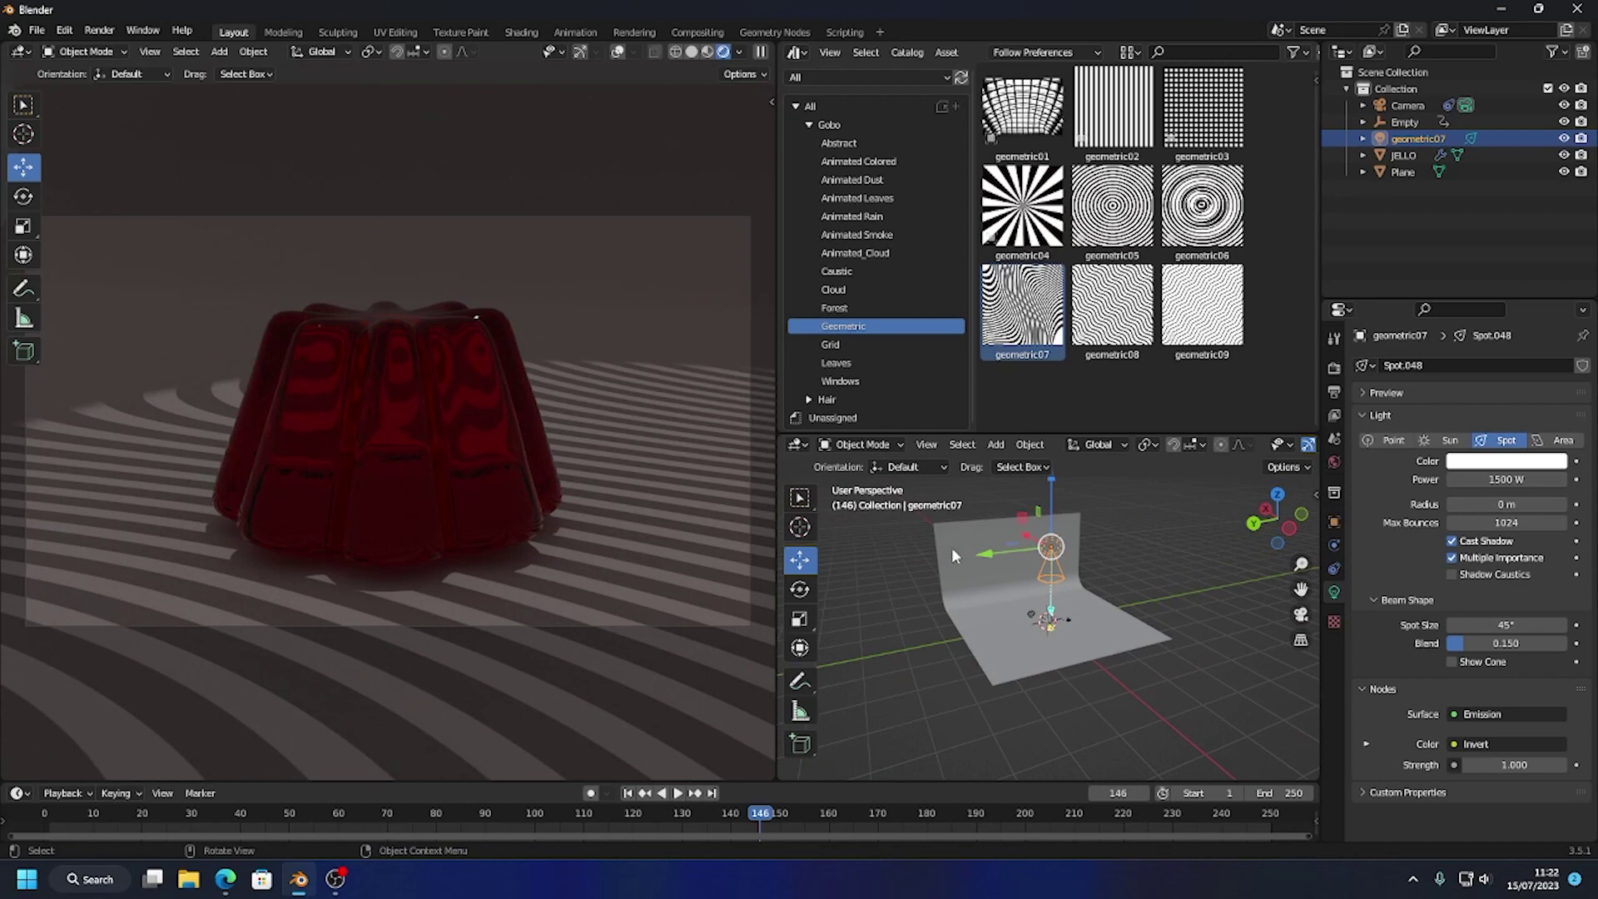
{"action": "left_click", "coordinate": [802, 591]}
{"action": "left_click_drag", "start_coordinate": [993, 524], "coordinate": [1051, 538]}
{"action": "left_click", "coordinate": [800, 561]}
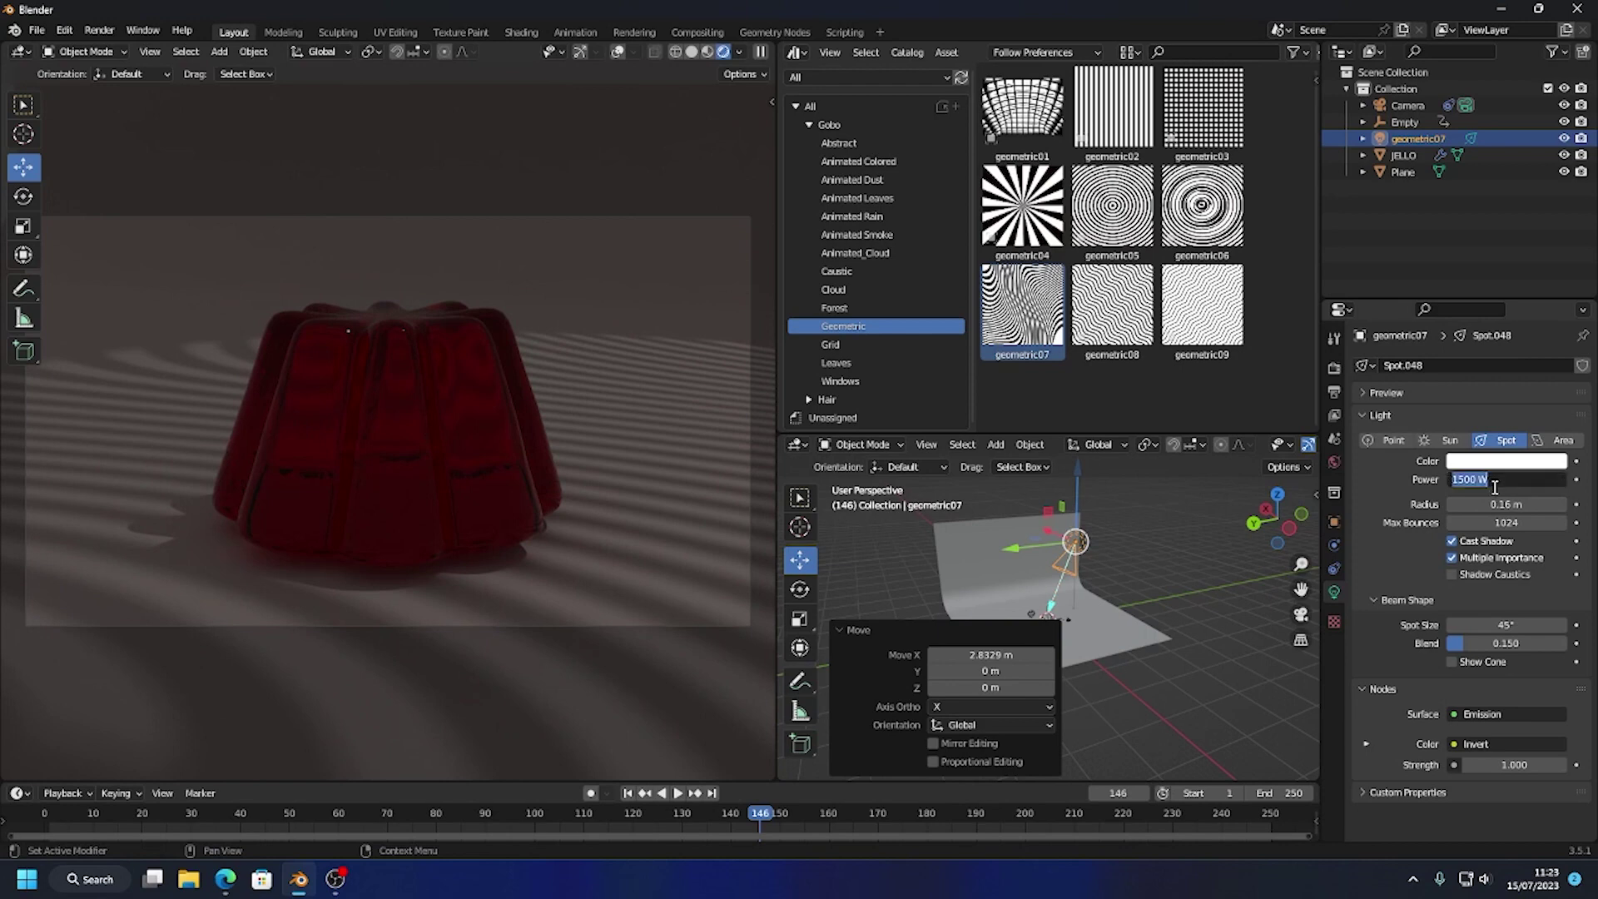
Set the geometric07 light's radius to 0.16 m and power to 15000 W, and preview the jello animation
{"action": "key", "text": "Return"}
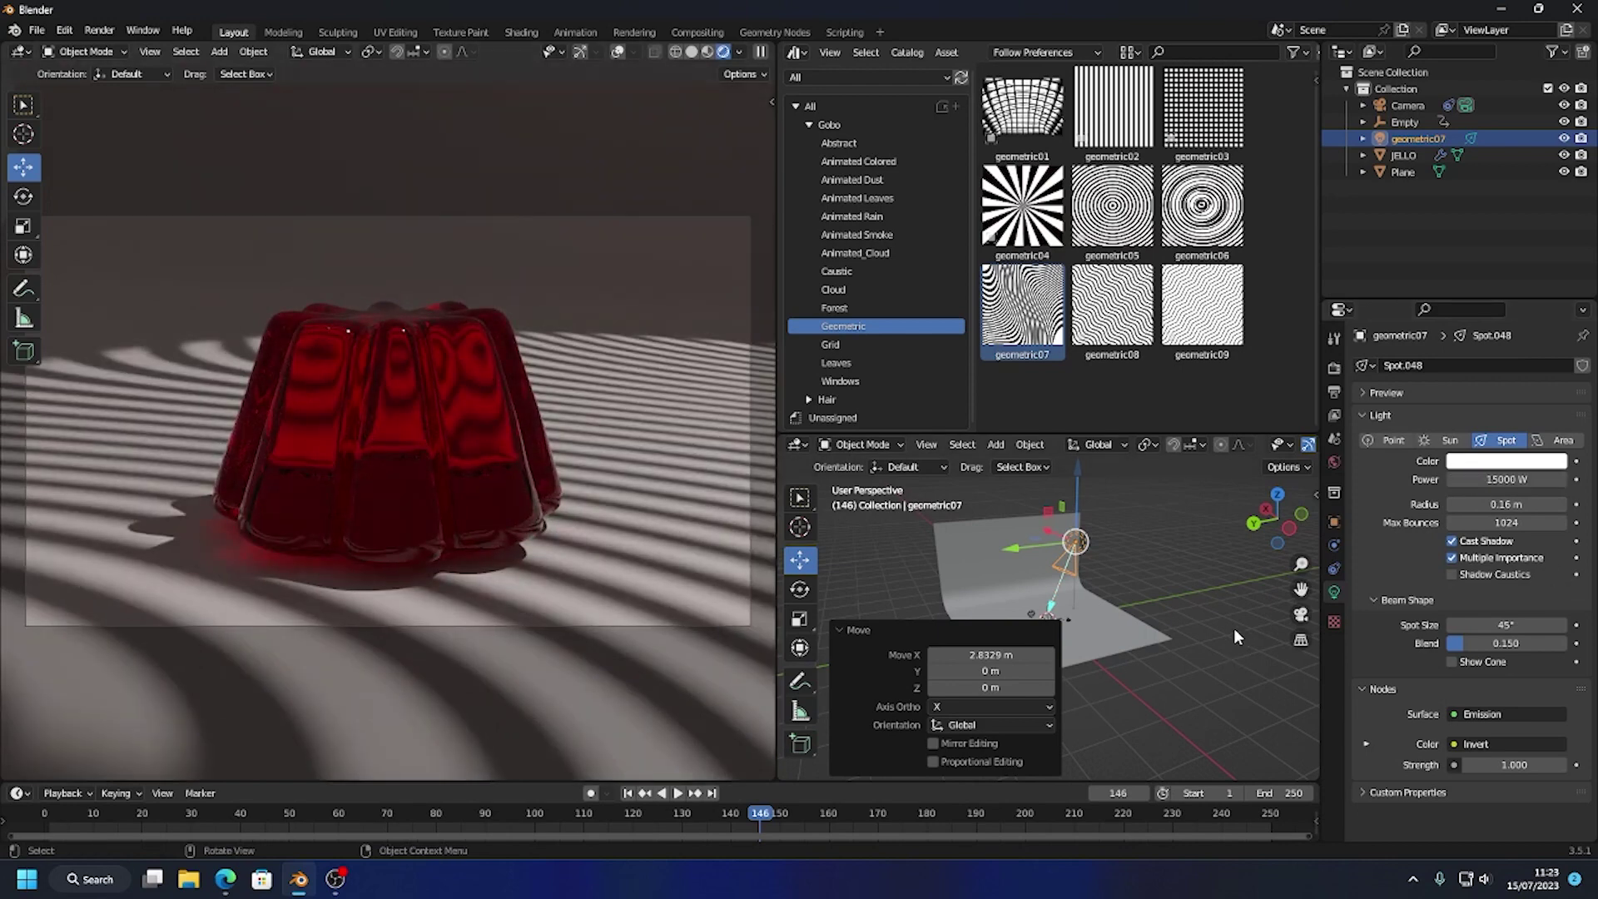
{"action": "left_click", "coordinate": [47, 812]}
{"action": "key", "text": "space"}
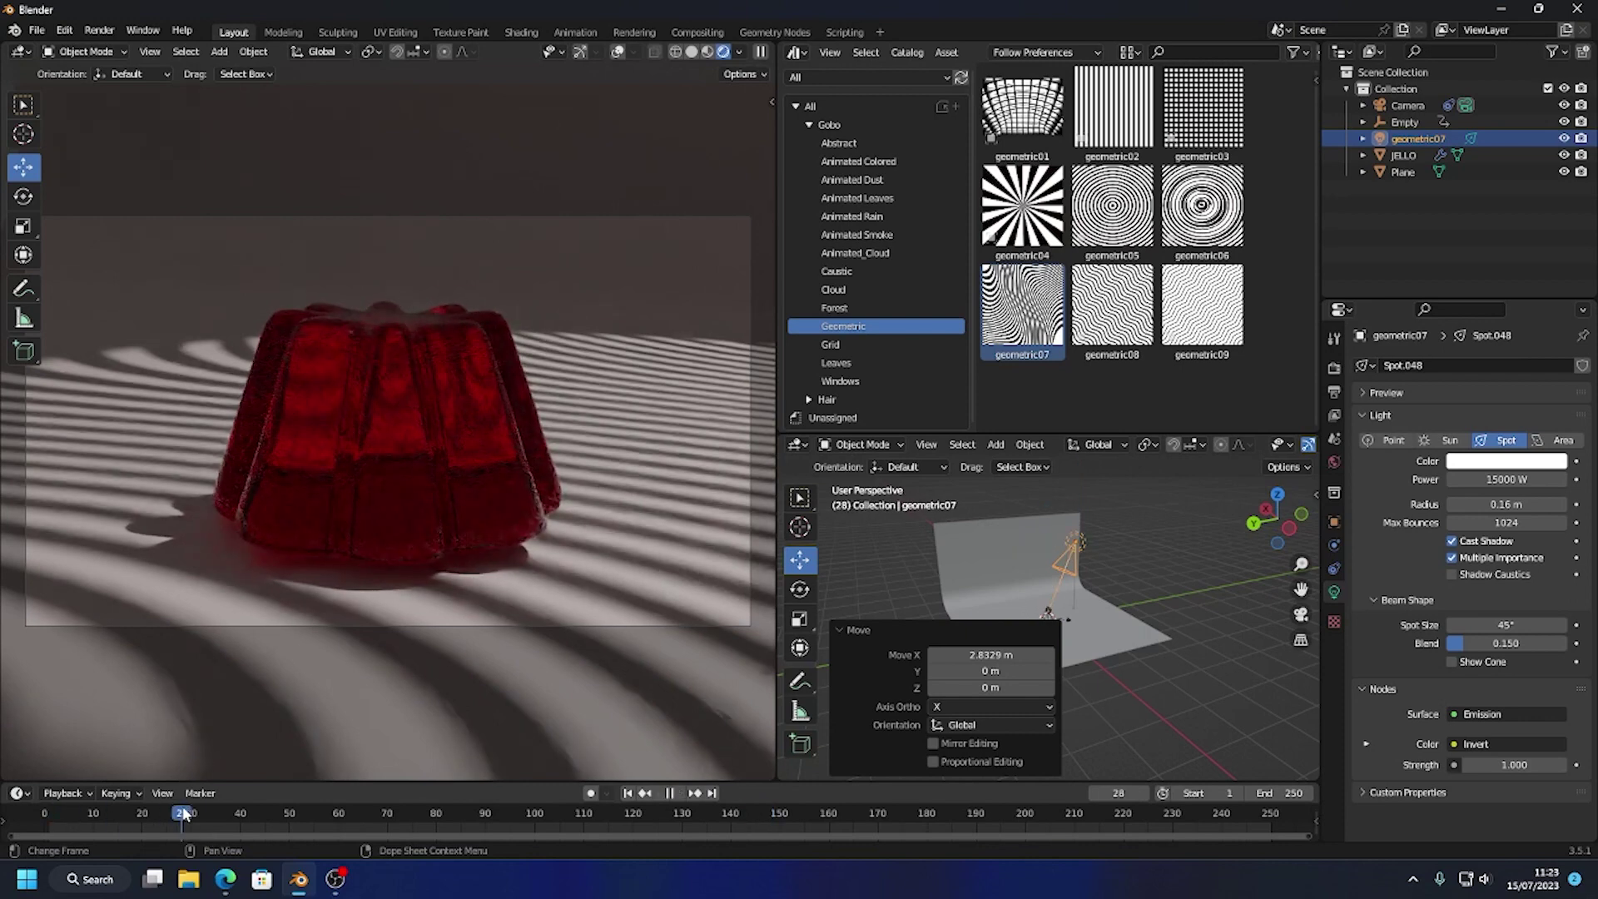
{"action": "key", "text": "space"}
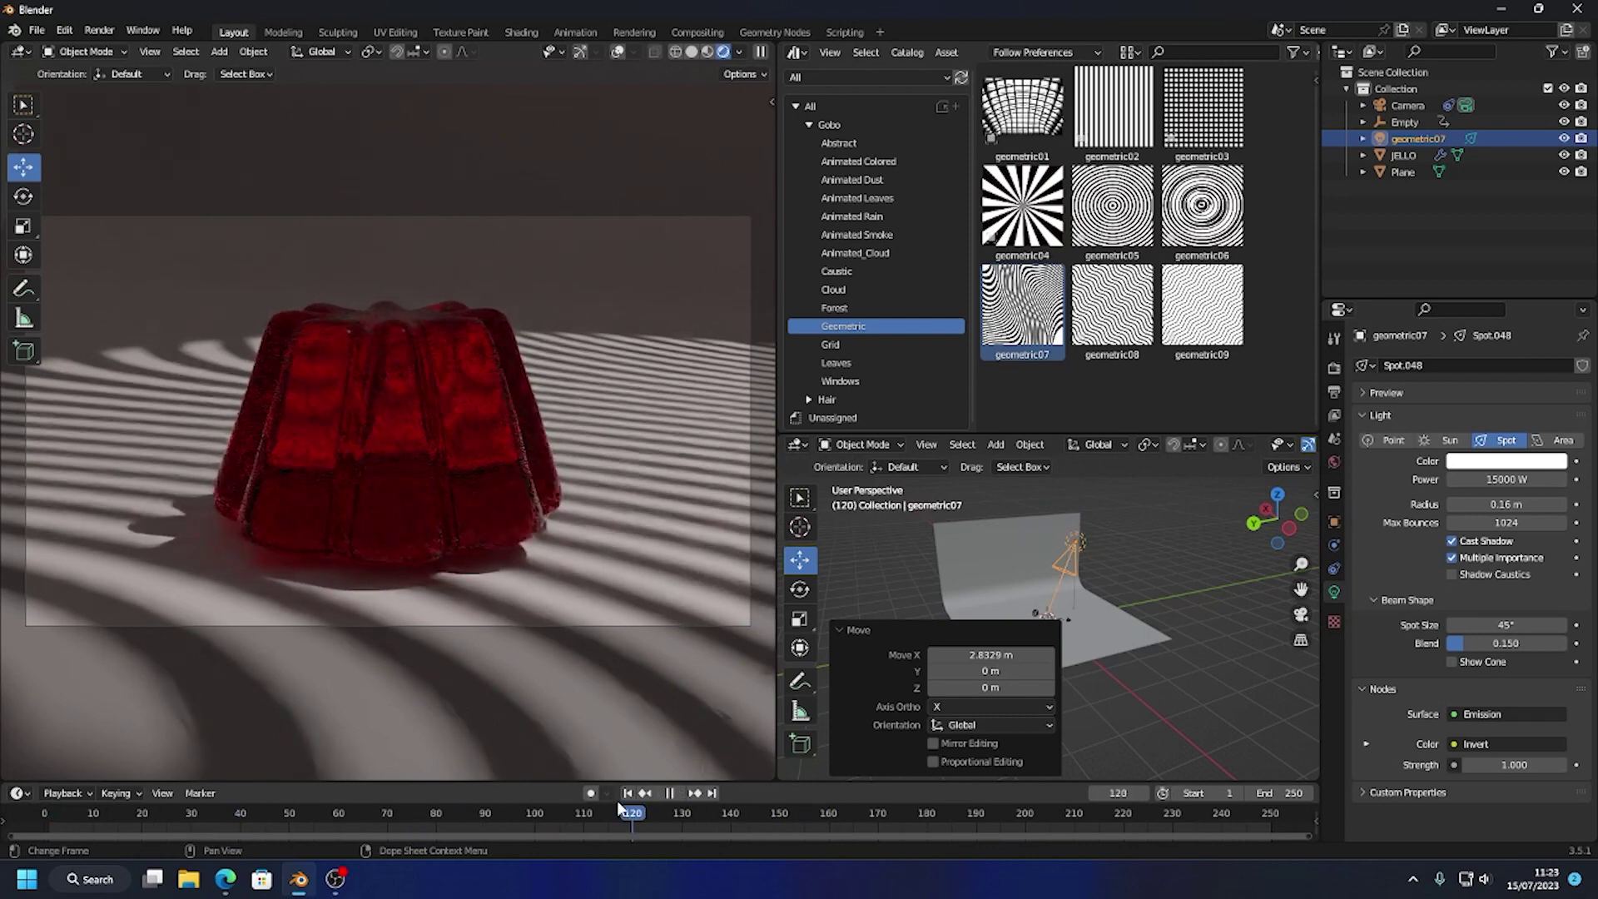
Change the jello's RED_JELLO base color to a slightly pinkish crimson
{"action": "left_click", "coordinate": [1058, 626]}
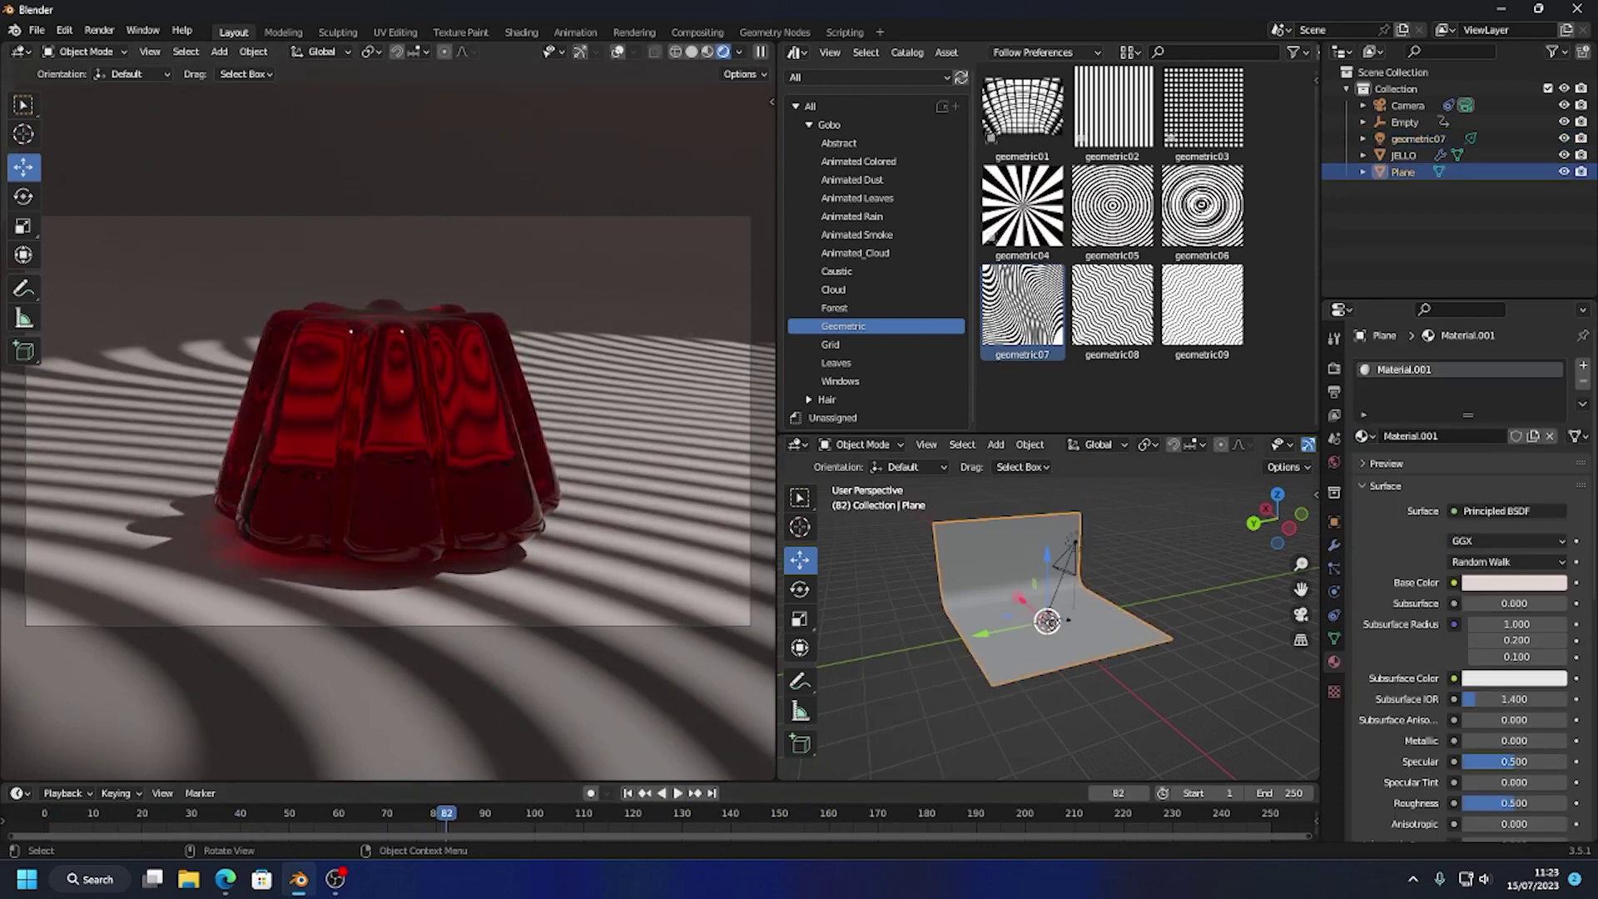
{"action": "scroll", "coordinate": [1061, 691], "scroll_direction": "up", "scroll_amount": 6}
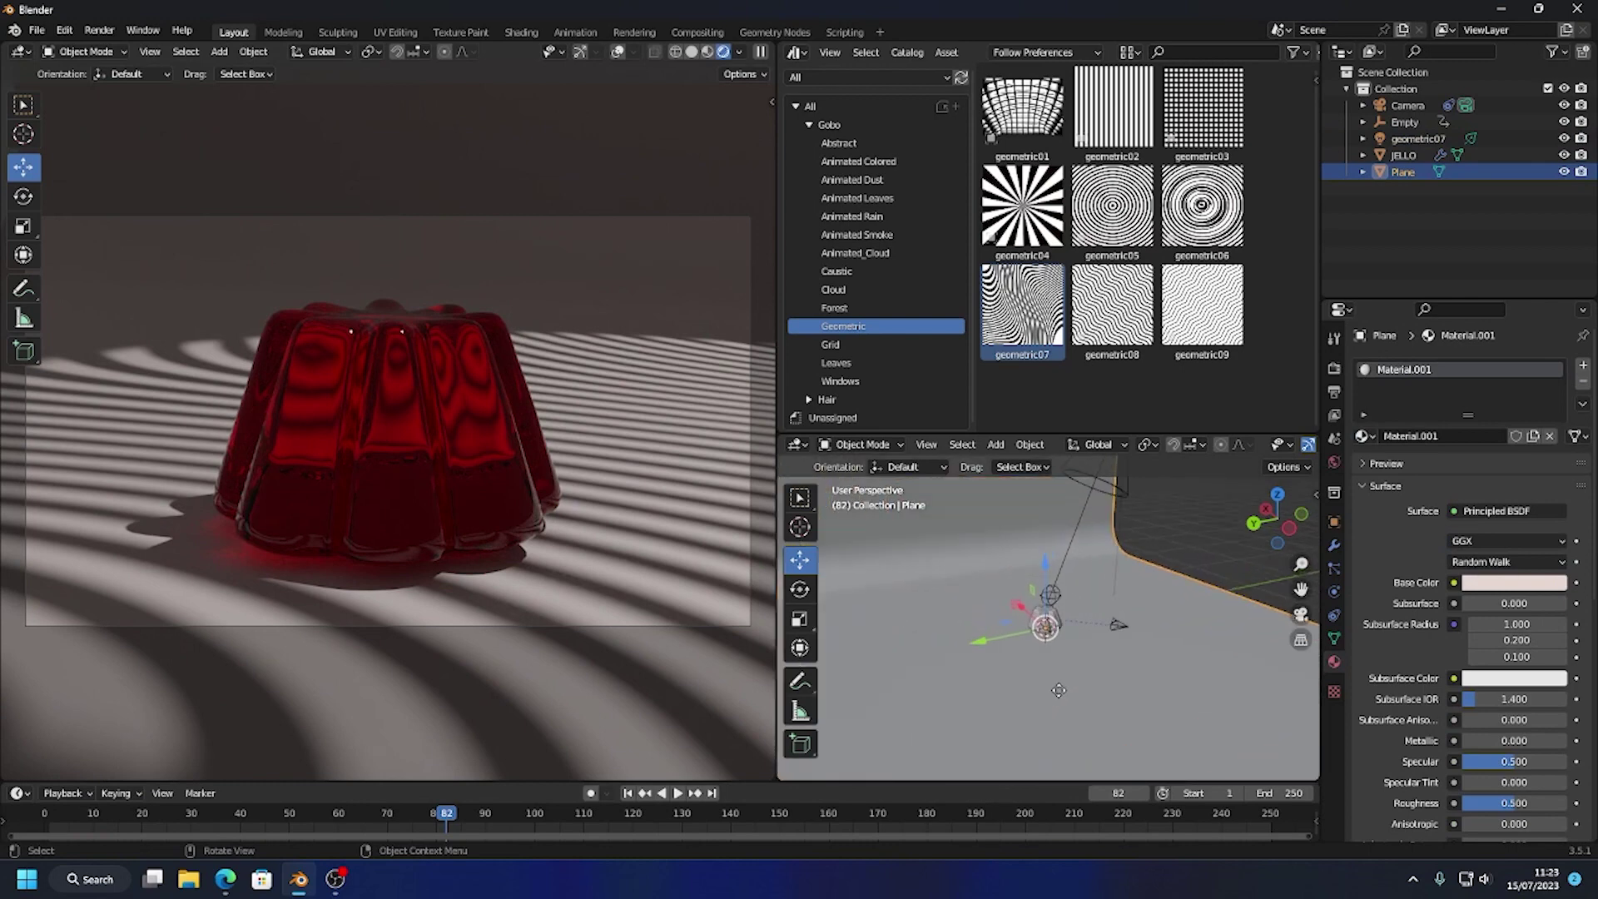
{"action": "left_click", "coordinate": [1063, 617]}
{"action": "left_click", "coordinate": [1508, 583]}
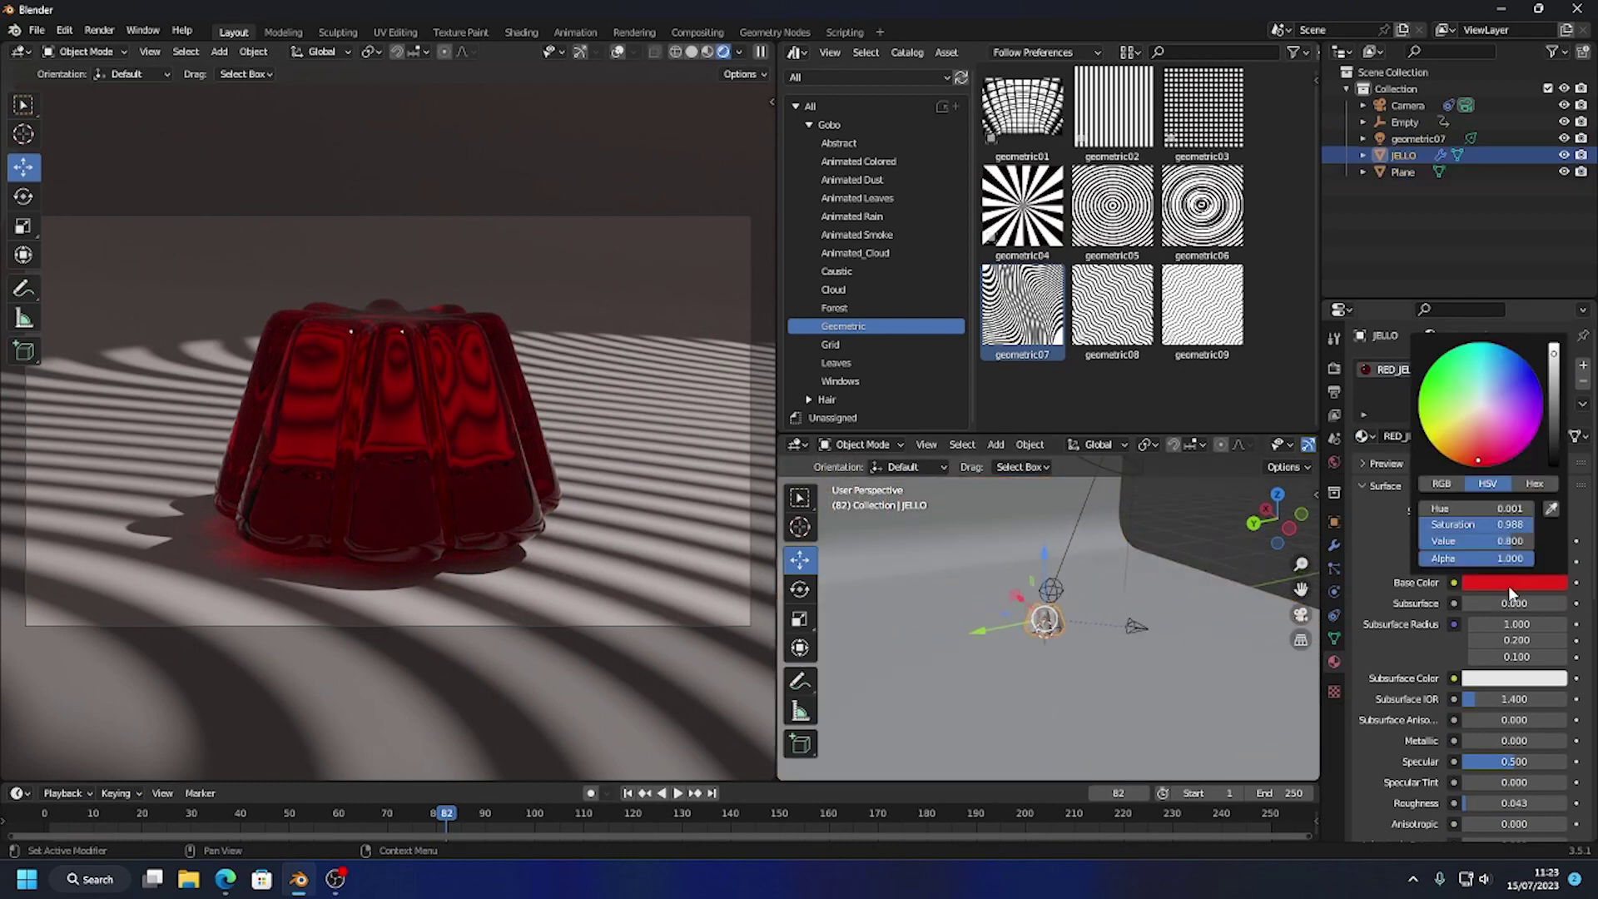
{"action": "left_click_drag", "start_coordinate": [1480, 422], "coordinate": [1485, 457]}
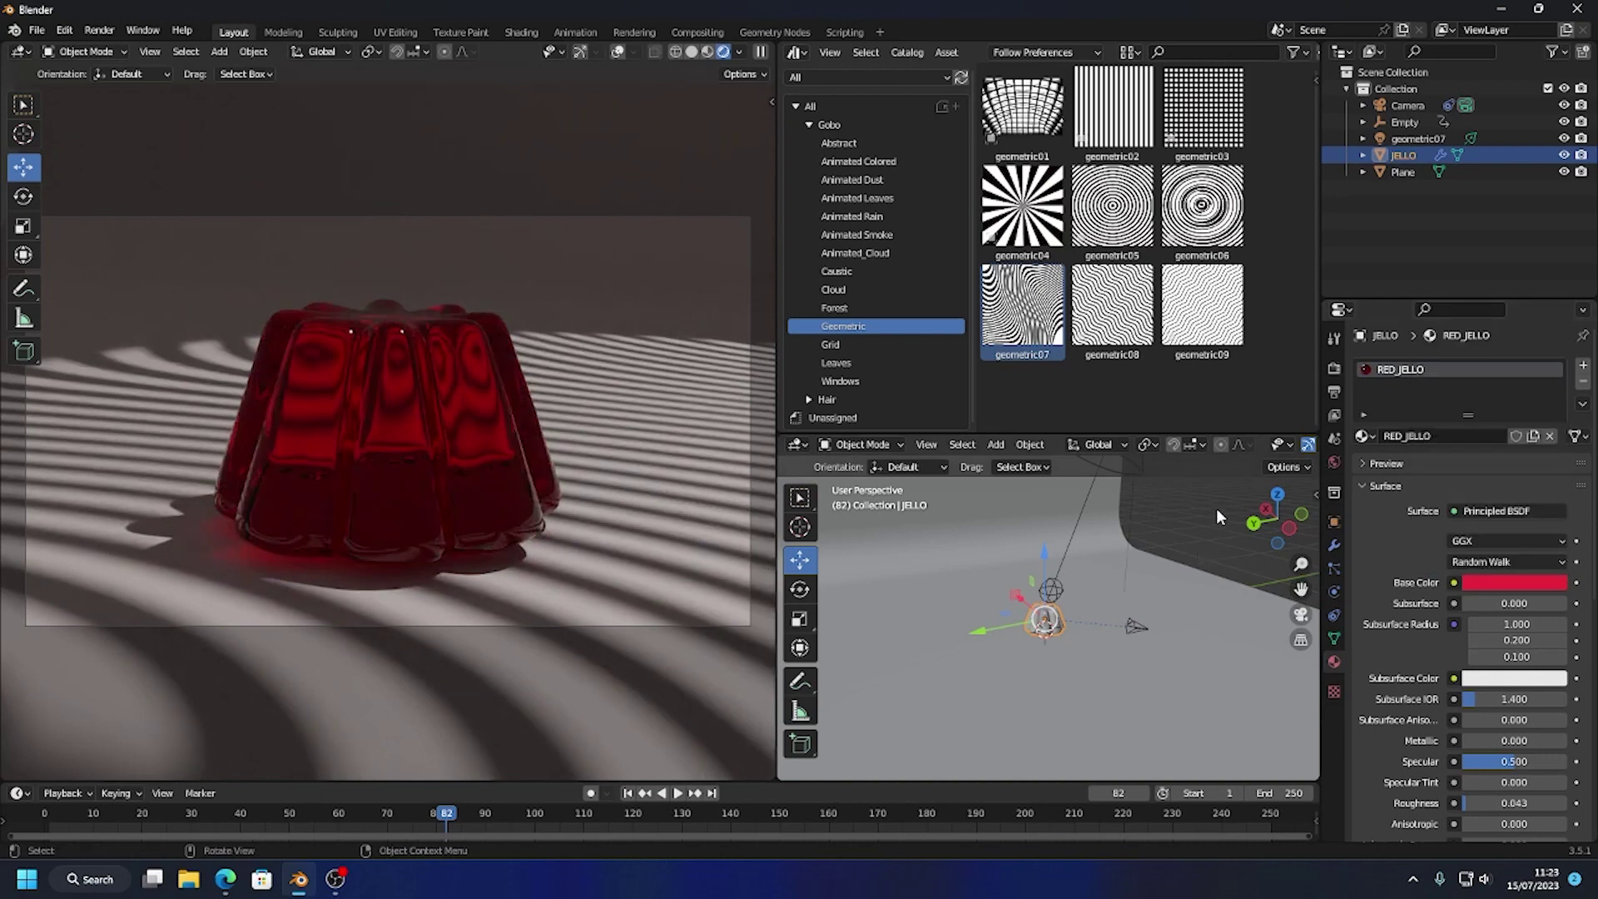
Change the backdrop plane's base color to a golden yellow-orange
{"action": "left_click", "coordinate": [944, 518]}
{"action": "left_click", "coordinate": [1494, 679]}
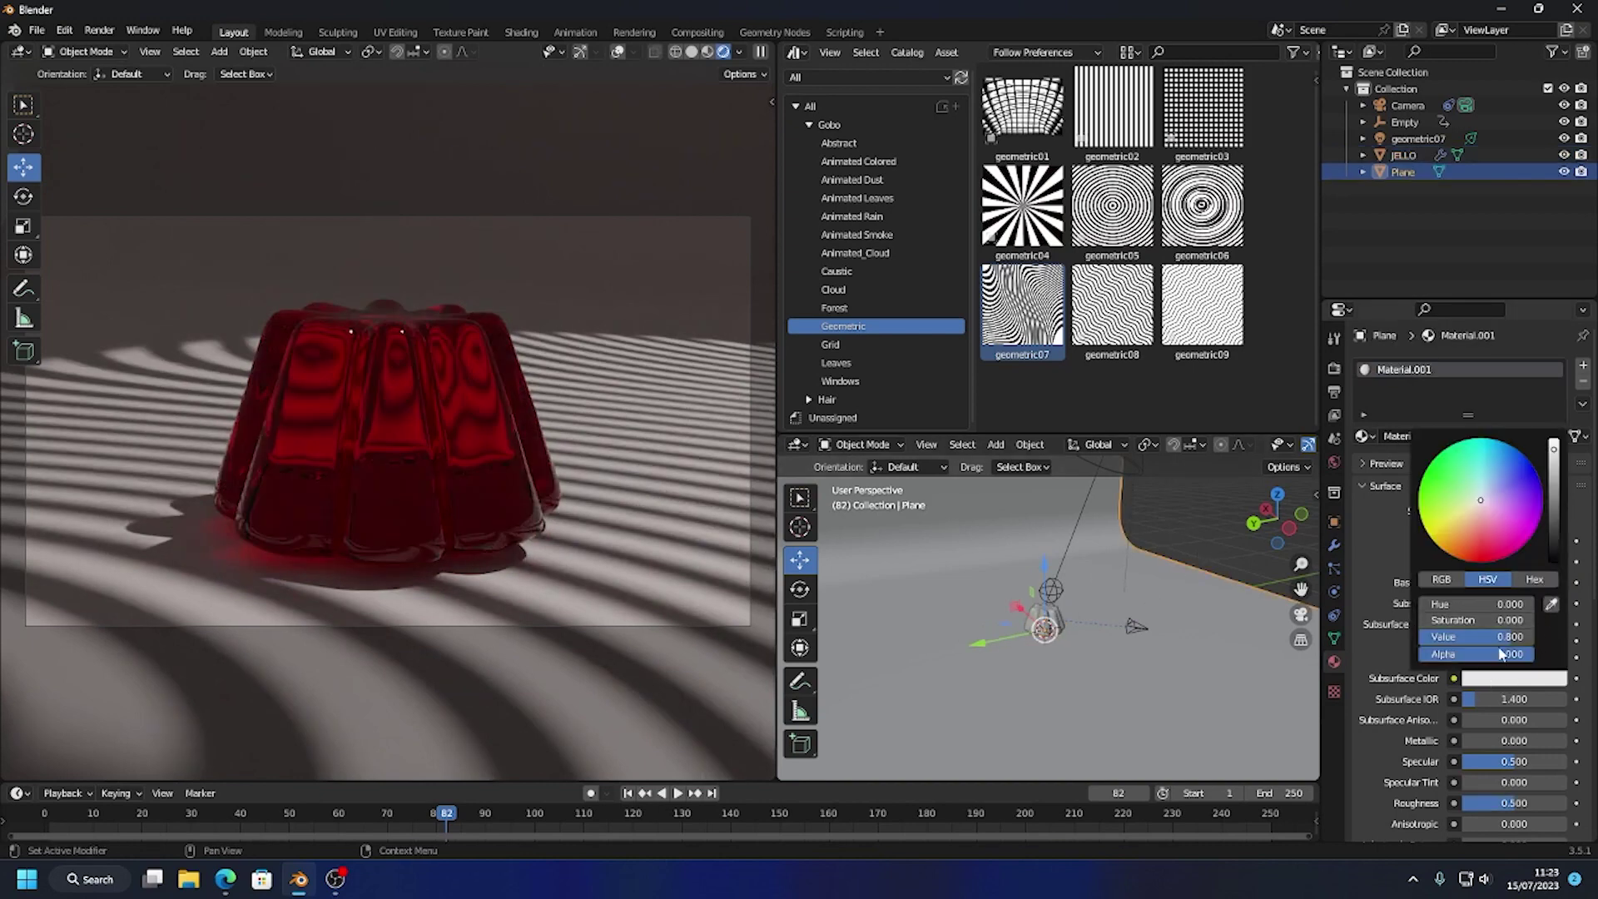
{"action": "left_click", "coordinate": [1498, 583]}
{"action": "mouse_move", "coordinate": [1479, 425]}
{"action": "left_mouse_down"}
{"action": "mouse_move", "coordinate": [1436, 413]}
{"action": "mouse_move", "coordinate": [1463, 419]}
{"action": "mouse_move", "coordinate": [1452, 431]}
{"action": "left_mouse_up"}
{"action": "left_click", "coordinate": [1496, 582]}
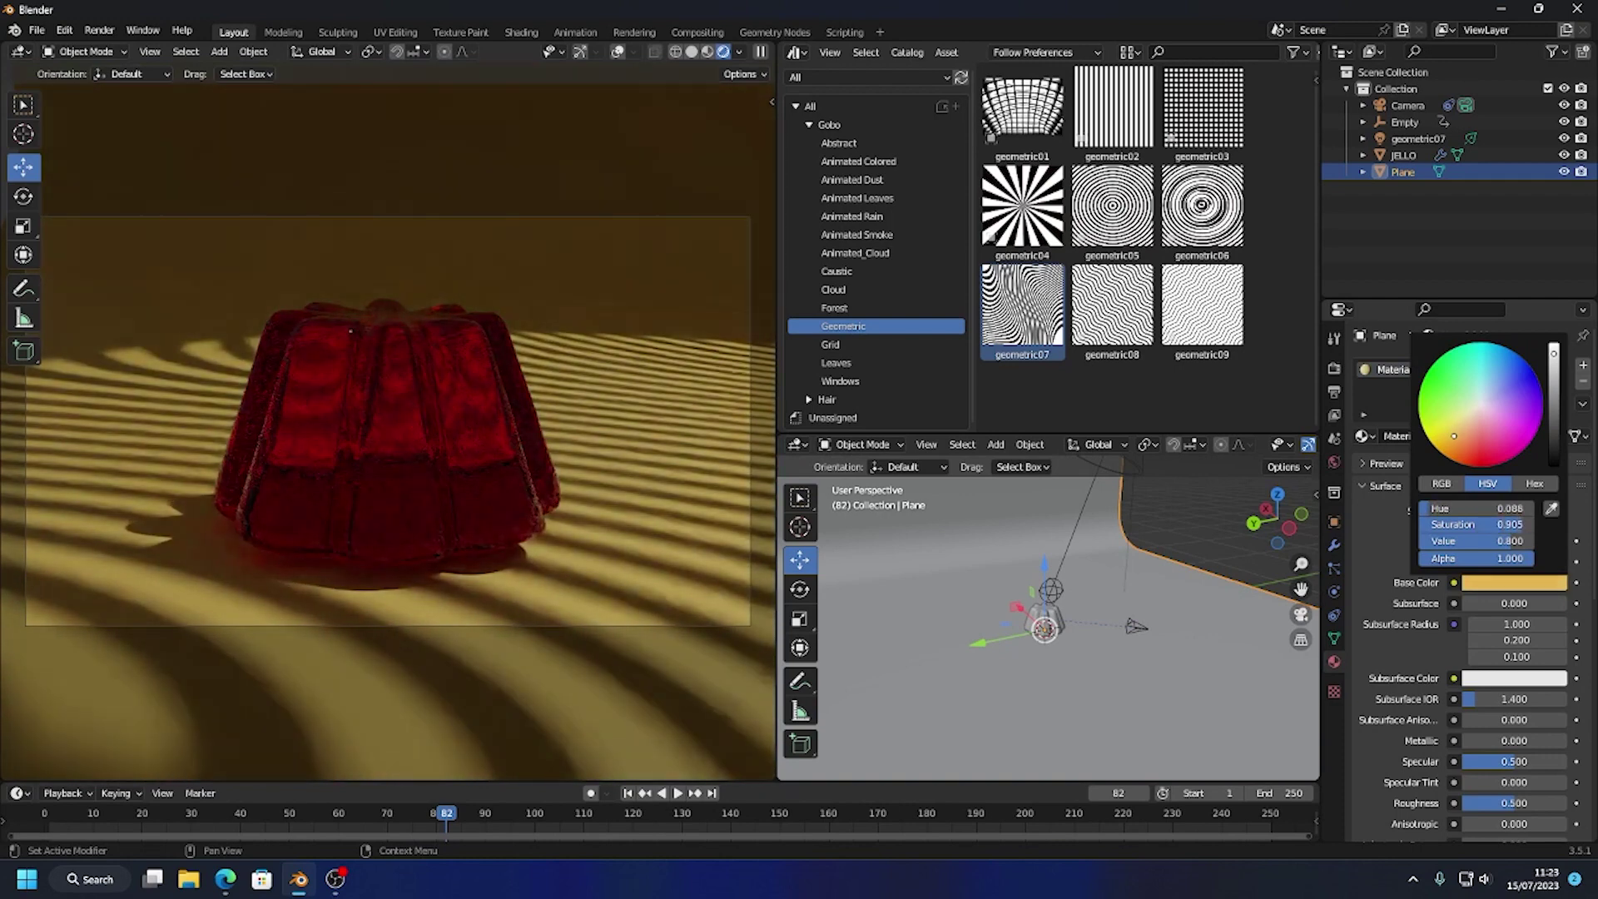
At frame 66, disable Scene World in the rendered view and light it with the first outdoor HDRI at strength 0.558
{"action": "left_click_drag", "start_coordinate": [91, 816], "coordinate": [367, 814]}
{"action": "left_click", "coordinate": [739, 51]}
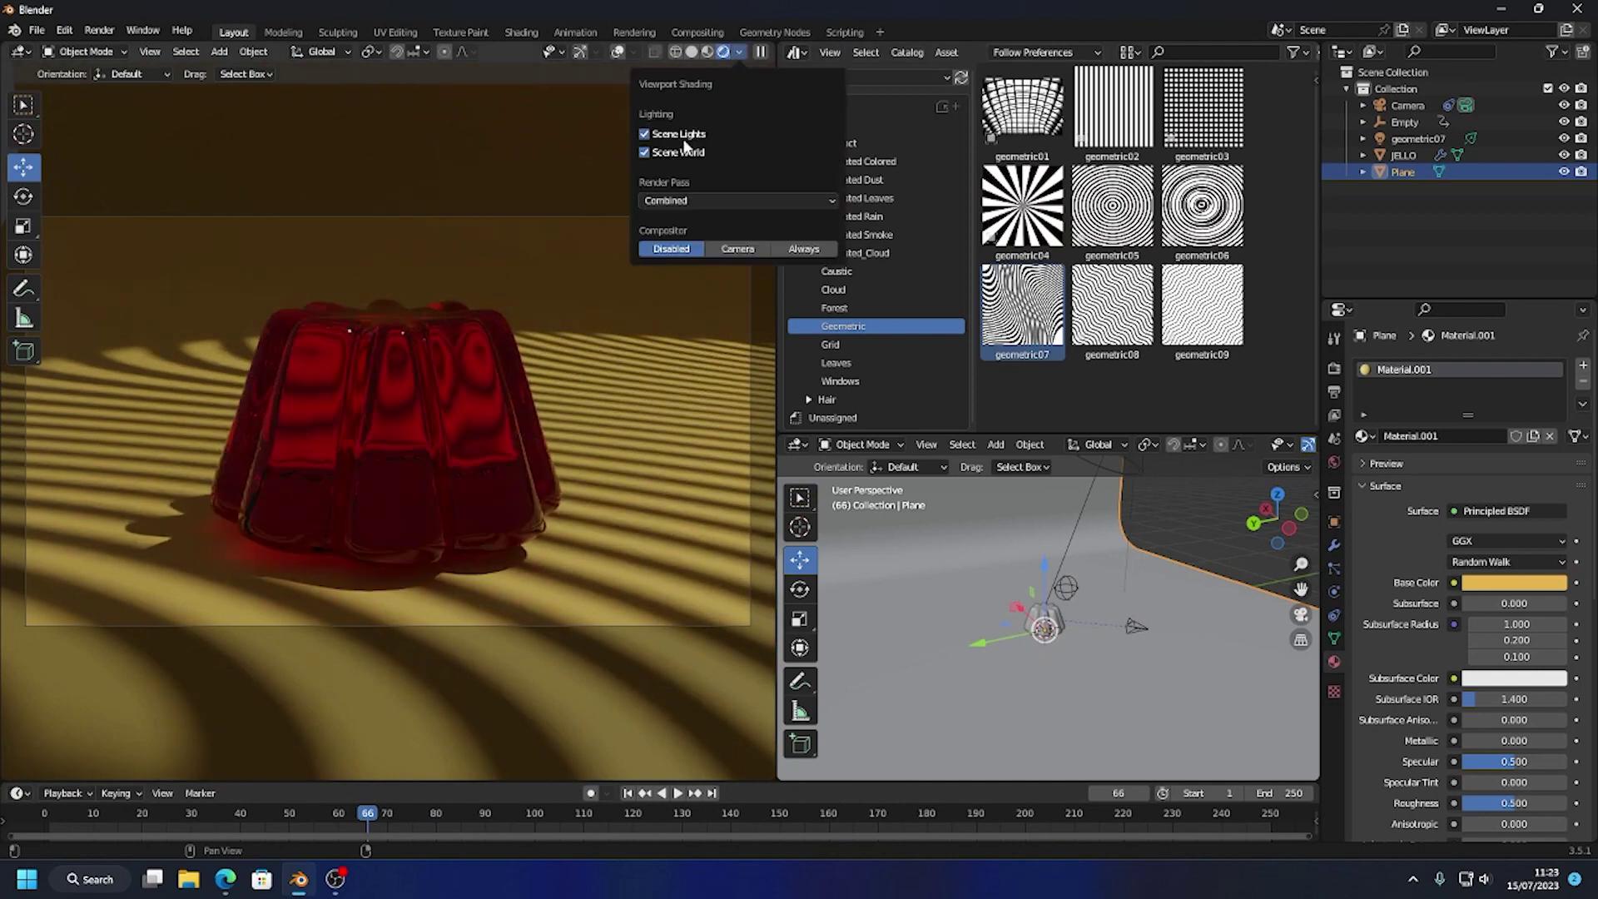
{"action": "left_click", "coordinate": [644, 153]}
{"action": "left_click_drag", "start_coordinate": [766, 251], "coordinate": [721, 253]}
{"action": "left_click", "coordinate": [738, 208]}
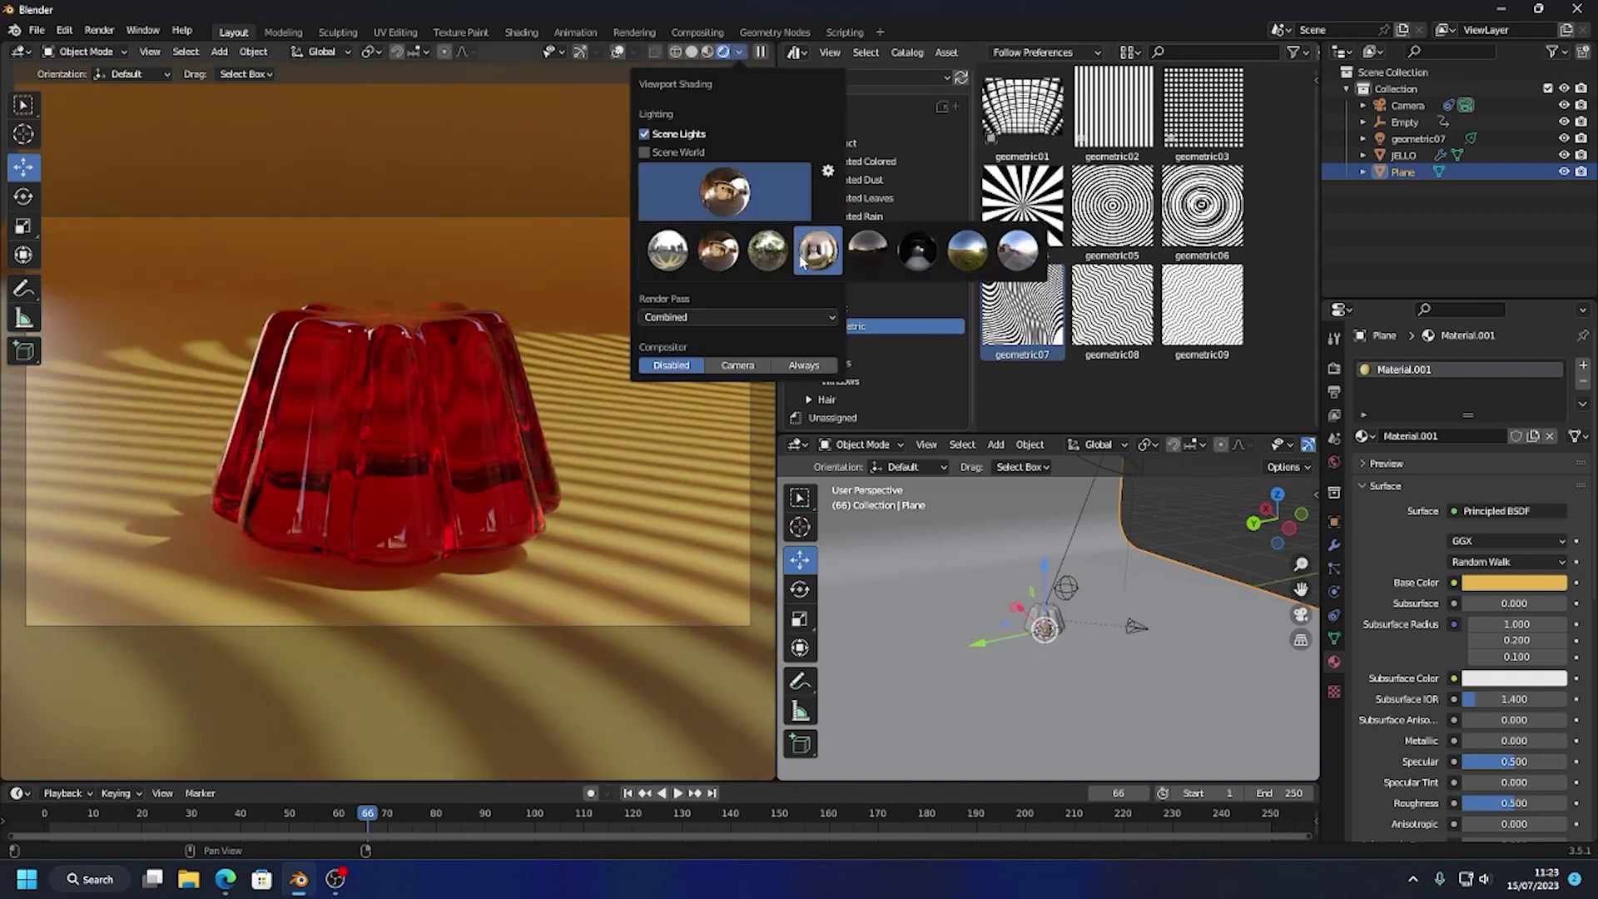
{"action": "left_click", "coordinate": [667, 249]}
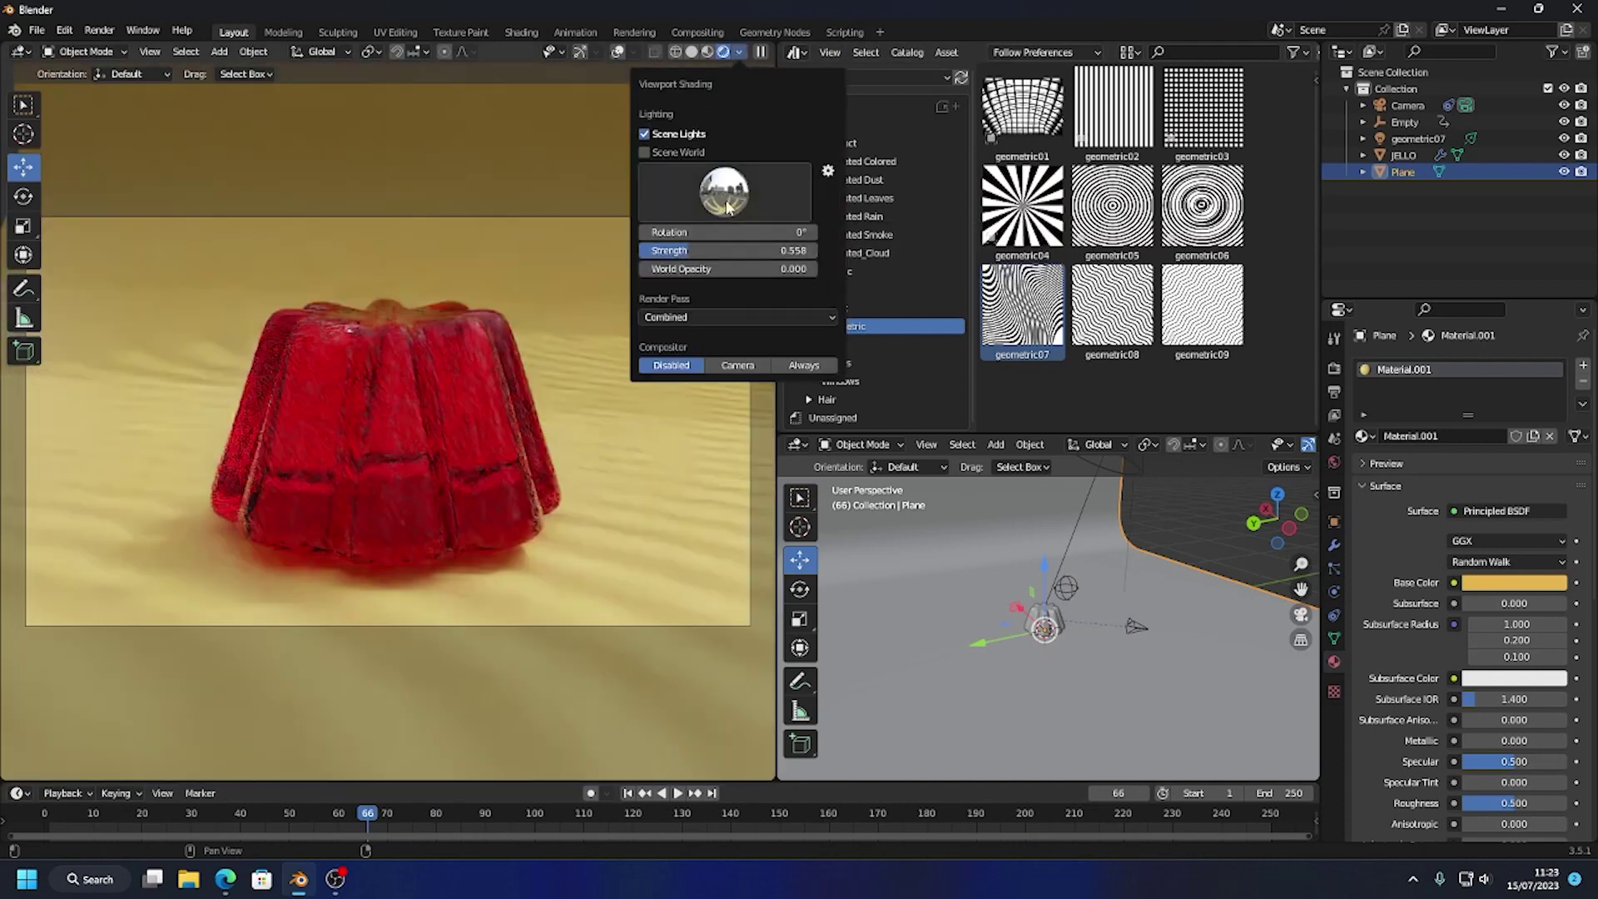
{"action": "left_click", "coordinate": [725, 191]}
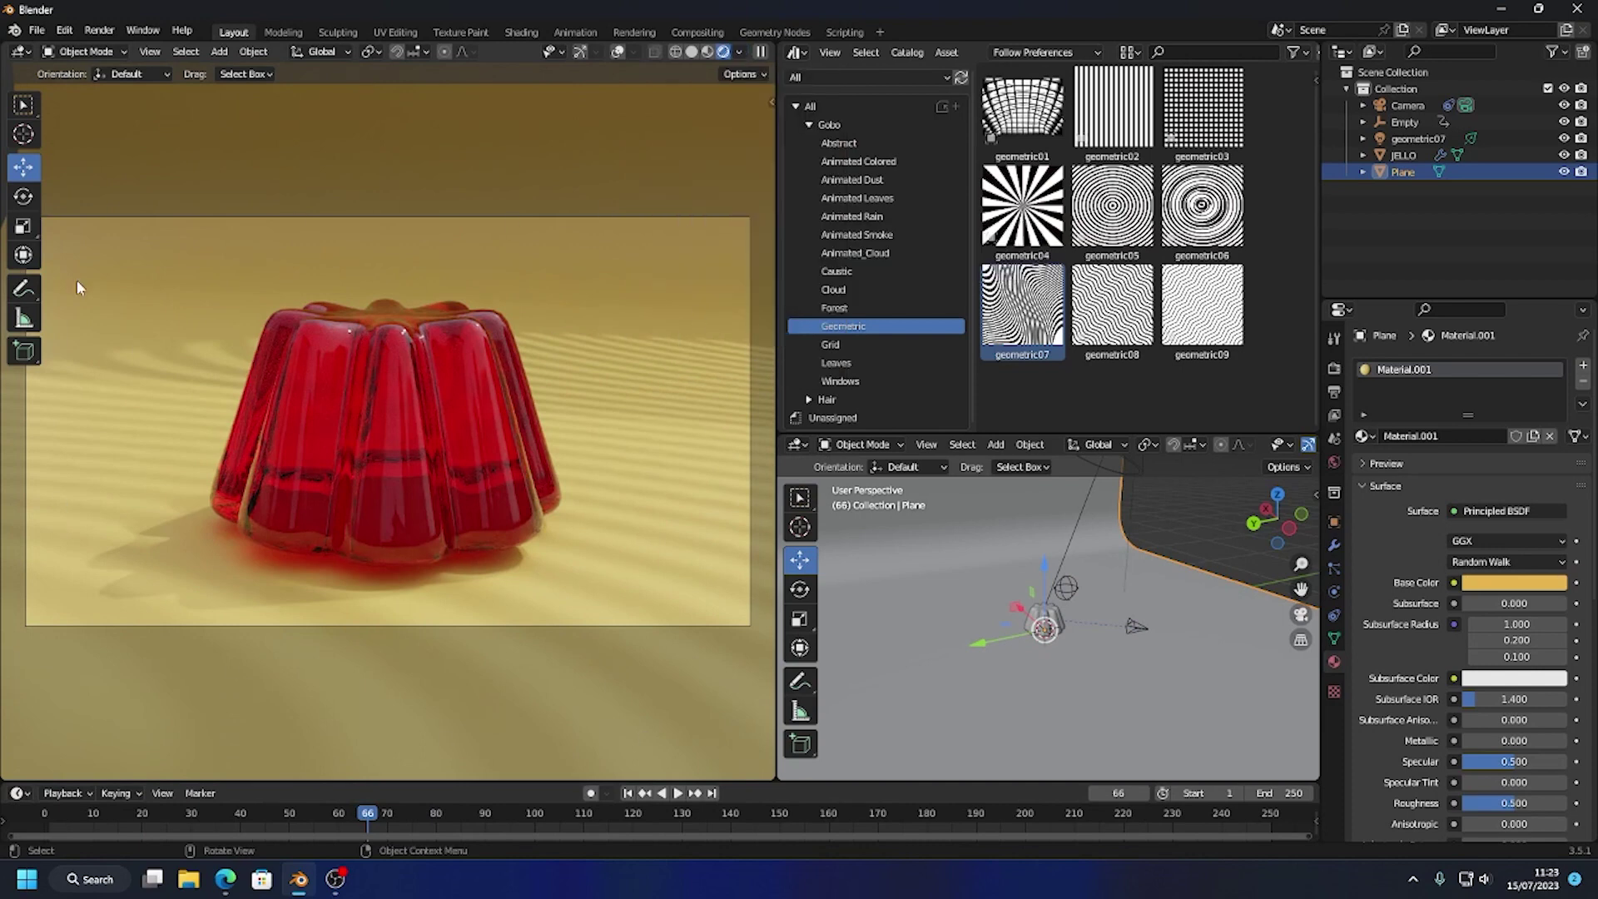
Keep the first outdoor HDRI and slightly lower its strength in the viewport shading
{"action": "left_click", "coordinate": [740, 53]}
{"action": "left_click", "coordinate": [721, 197]}
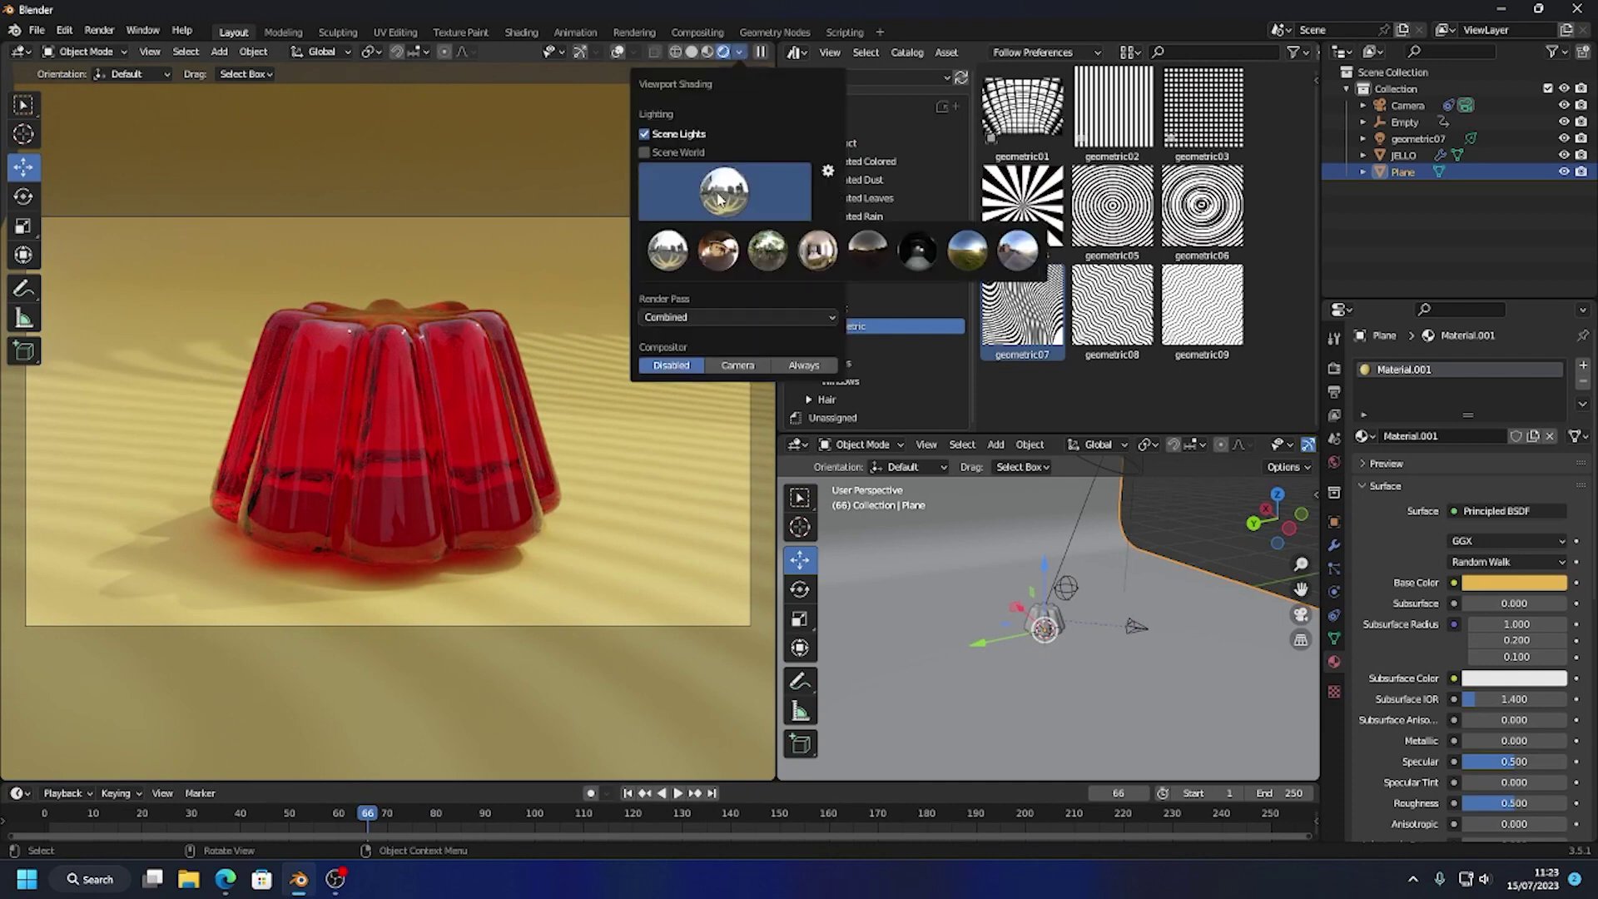
{"action": "left_click", "coordinate": [726, 185]}
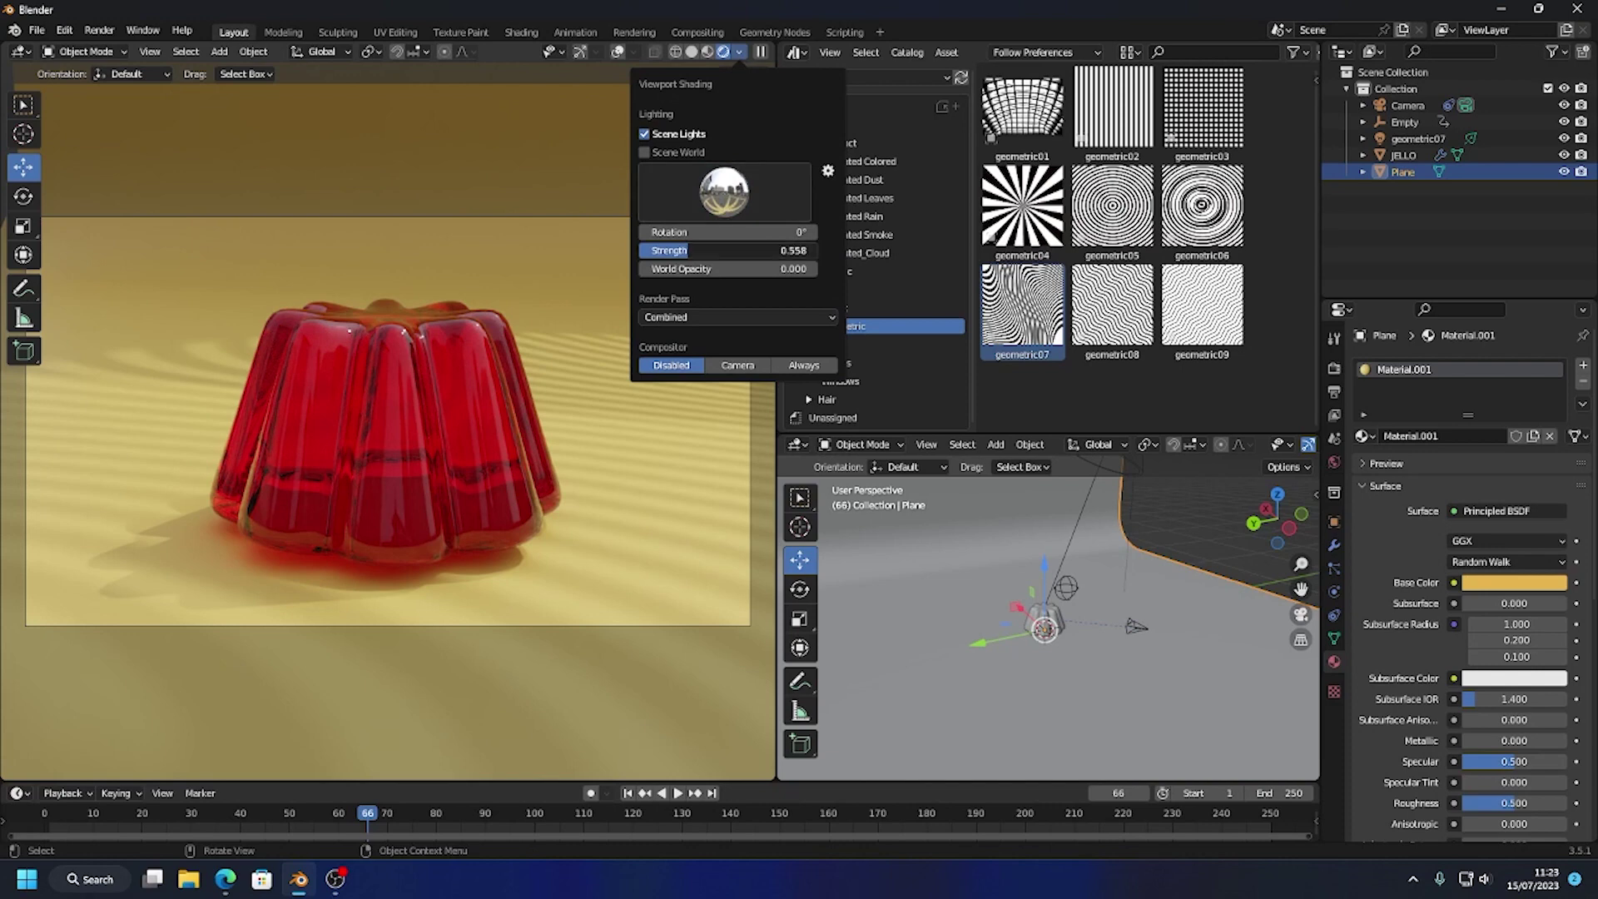
{"action": "mouse_move", "coordinate": [728, 251]}
{"action": "left_mouse_down"}
{"action": "mouse_move", "coordinate": [745, 251]}
{"action": "mouse_move", "coordinate": [714, 251]}
{"action": "mouse_move", "coordinate": [734, 250]}
{"action": "left_mouse_up"}
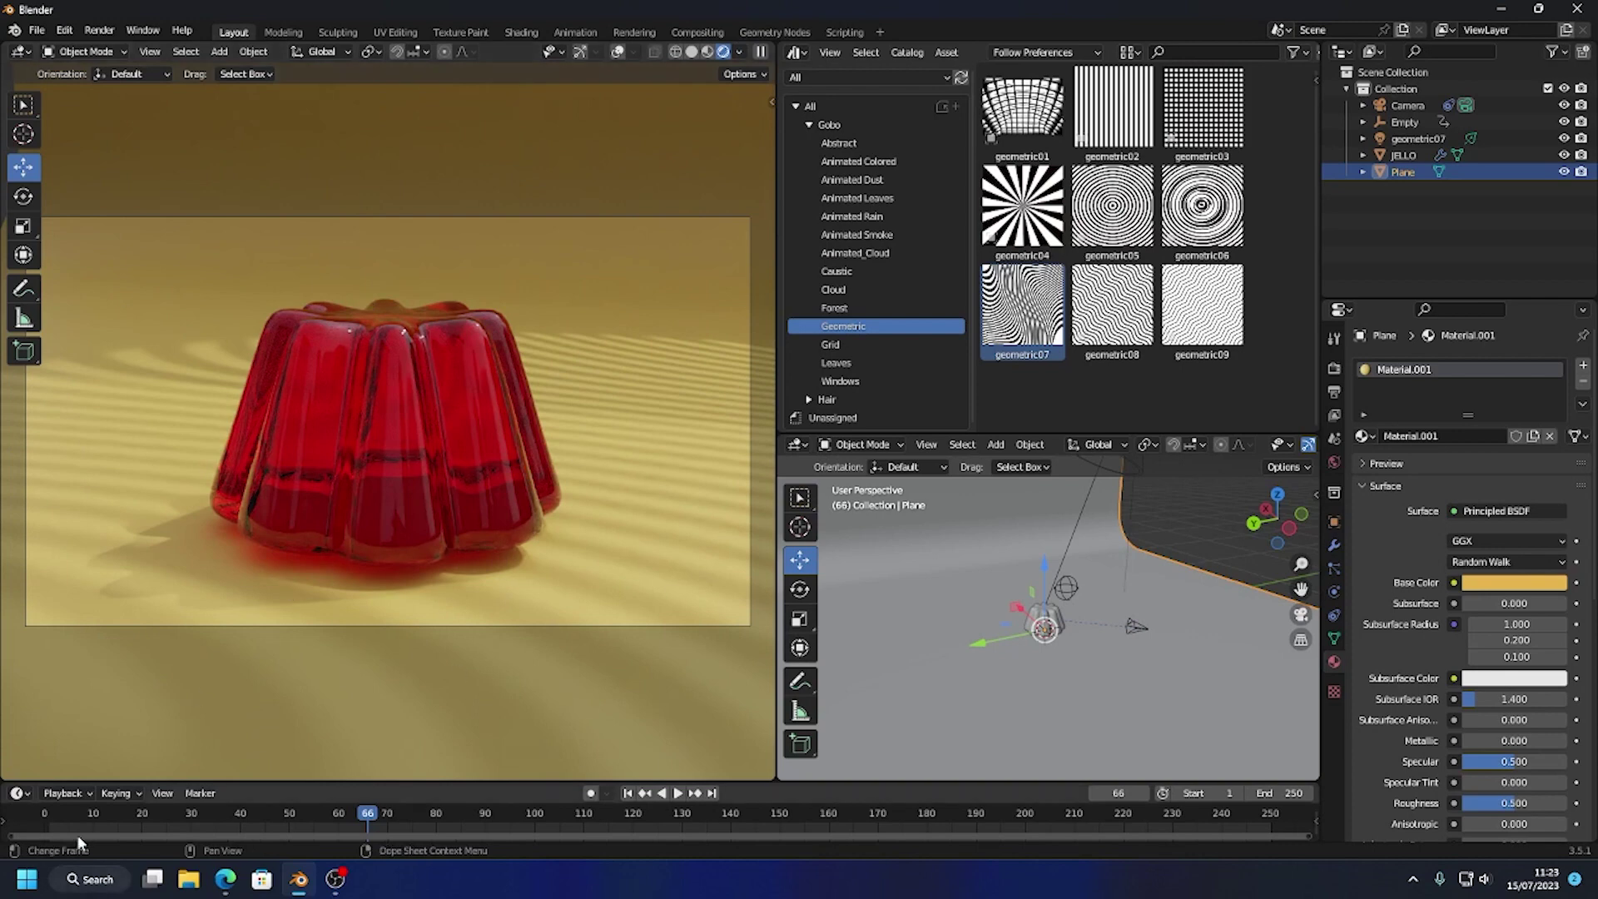
Scrub through the timeline, play the jello animation from frame 1 and stop it at frame 53
{"action": "left_click_drag", "start_coordinate": [61, 816], "coordinate": [652, 818]}
{"action": "left_click", "coordinate": [628, 792]}
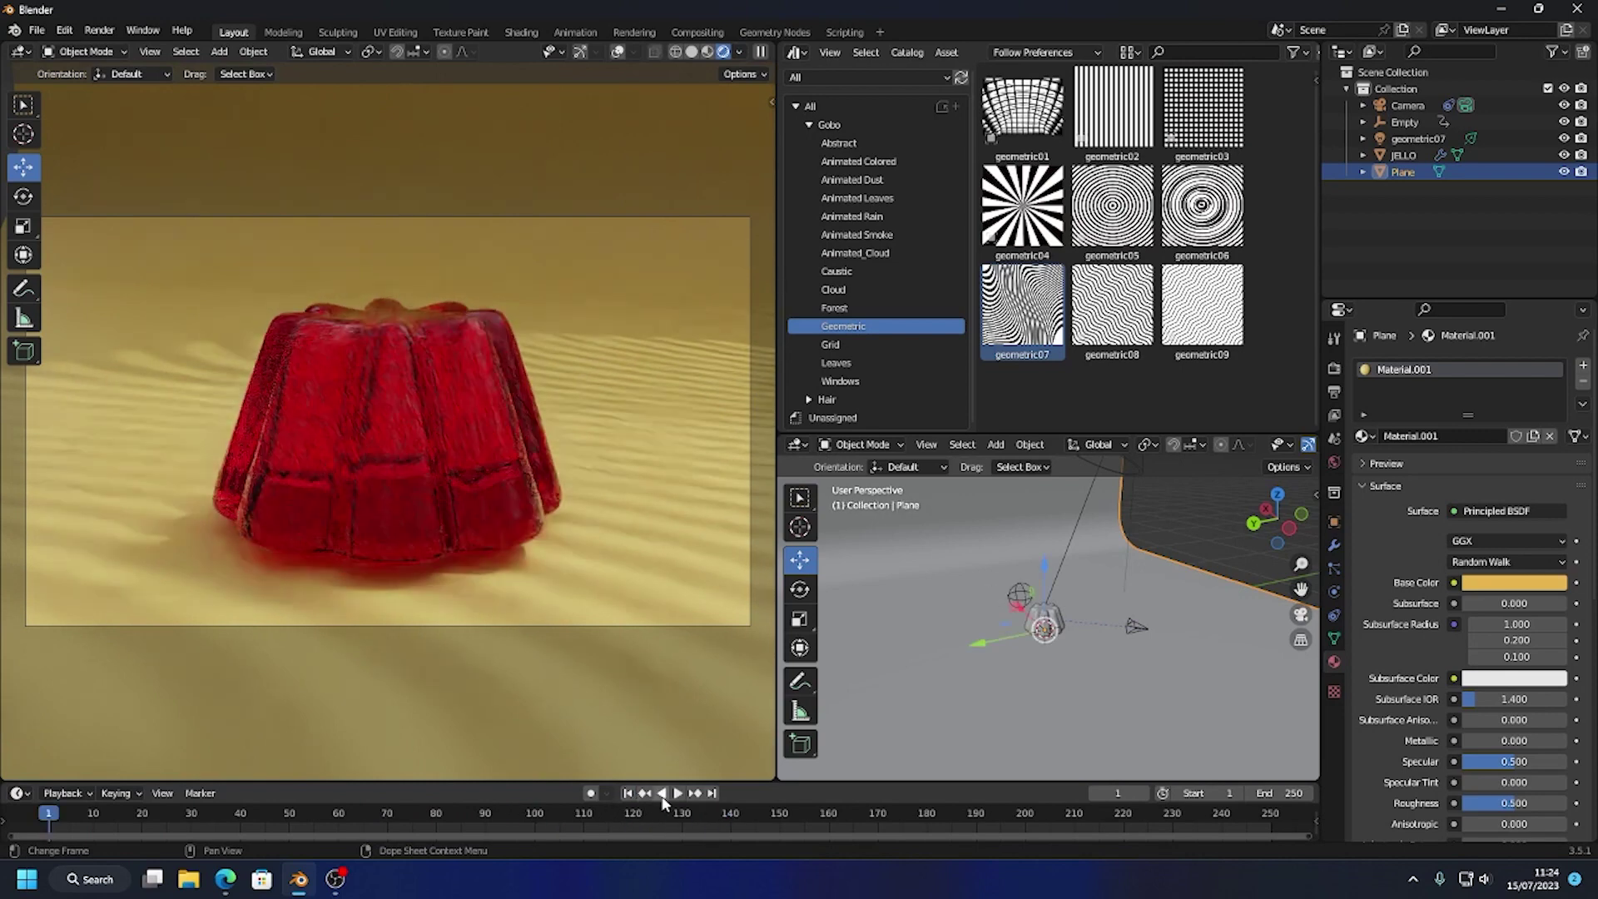
{"action": "left_click", "coordinate": [670, 793]}
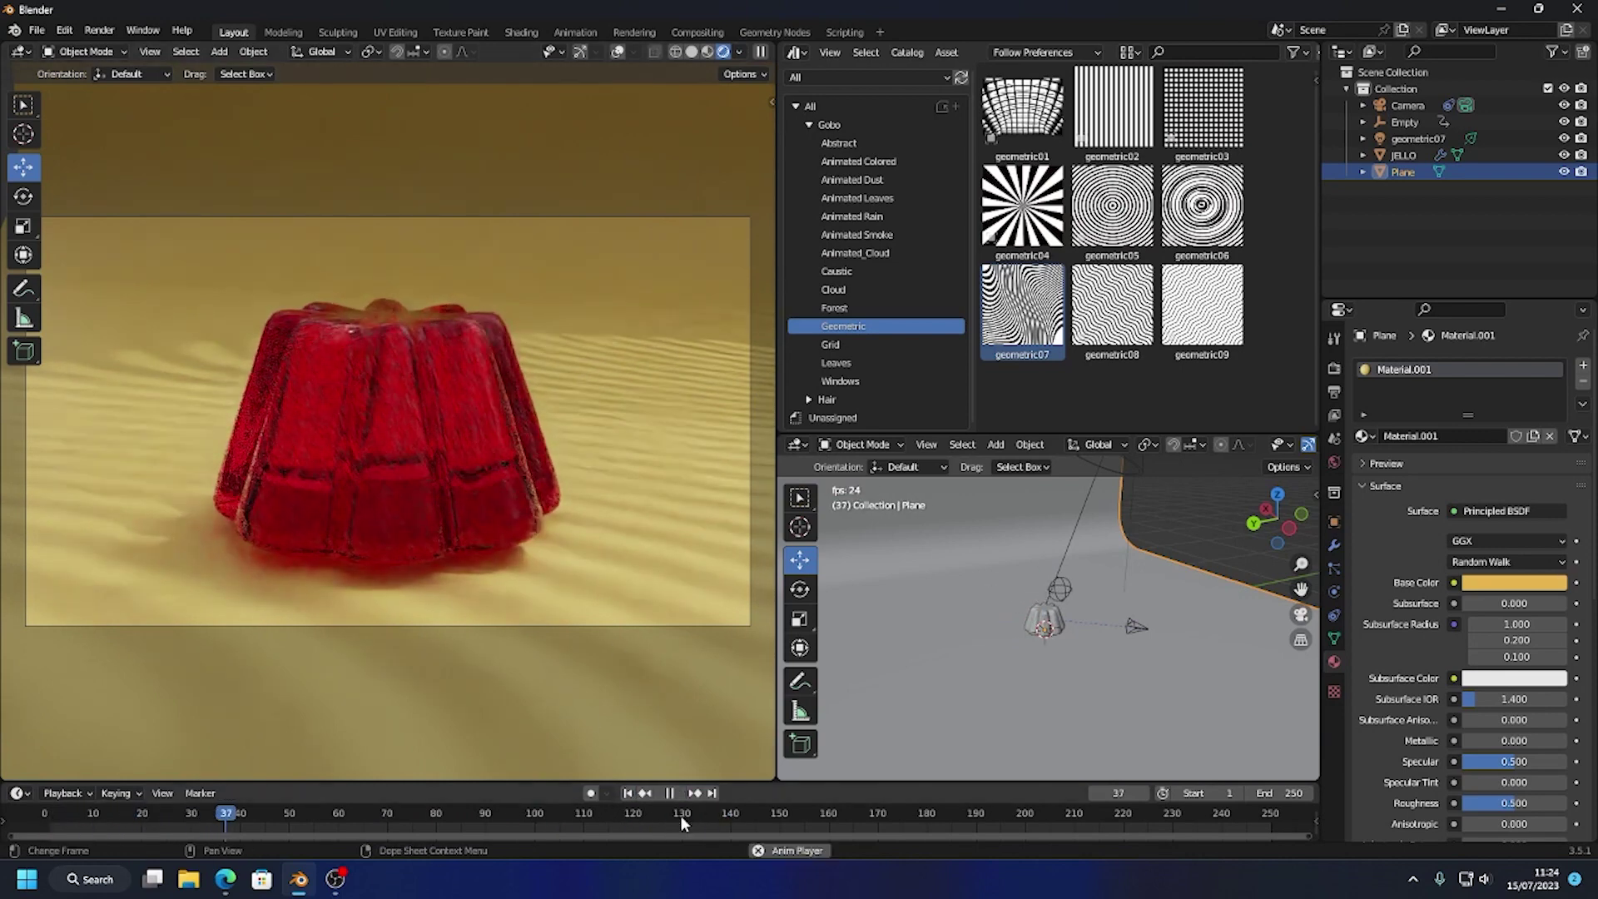
{"action": "left_click", "coordinate": [672, 794]}
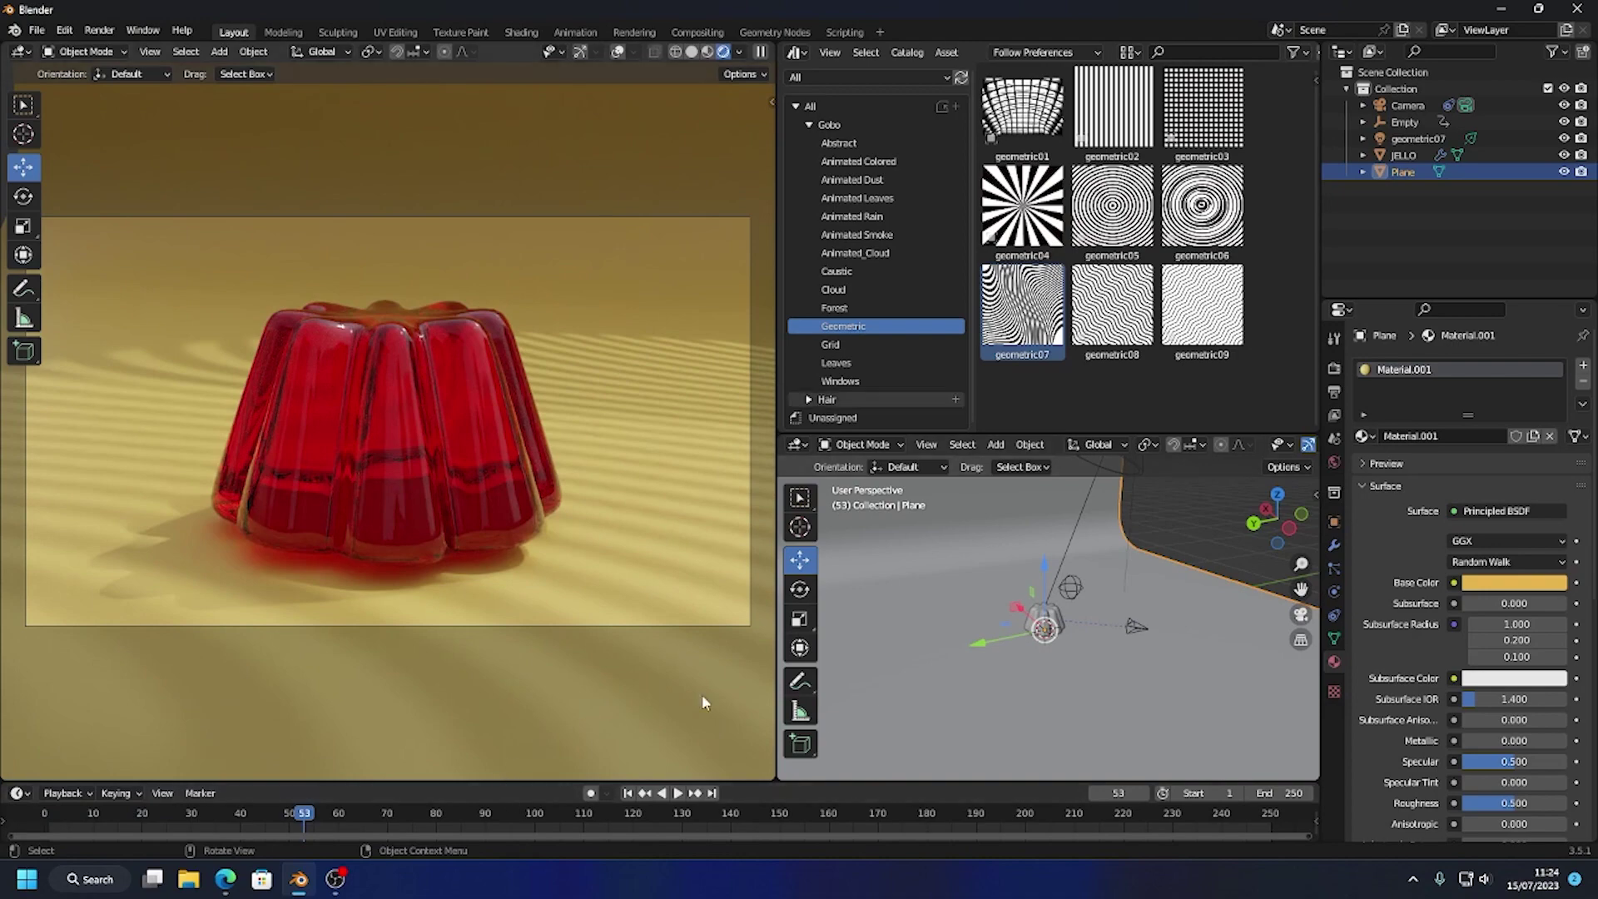